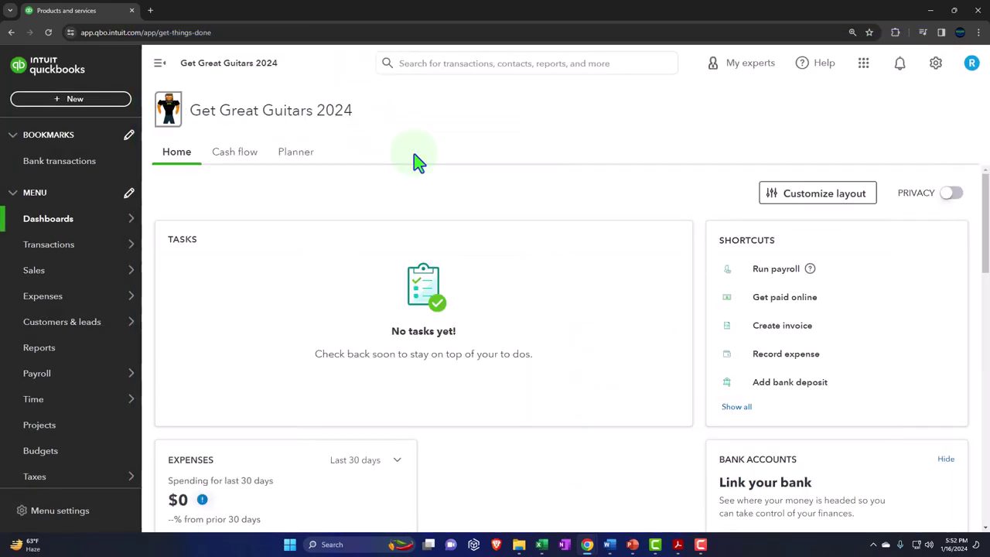
Step: Open the chart of accounts and examine the beginning balances trial balance in the PDF viewer
{"action": "left_click", "coordinate": [62, 244]}
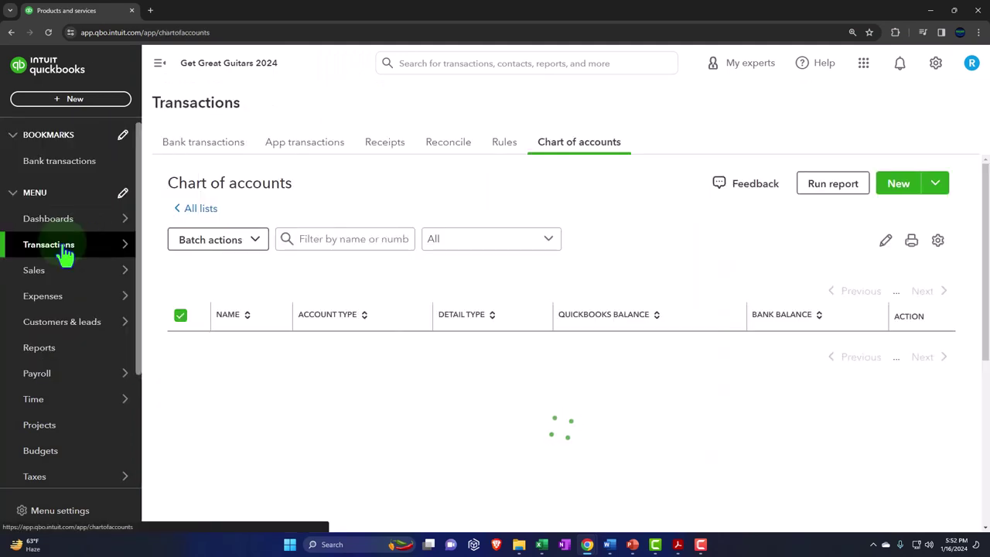
{"action": "left_click", "coordinate": [574, 152]}
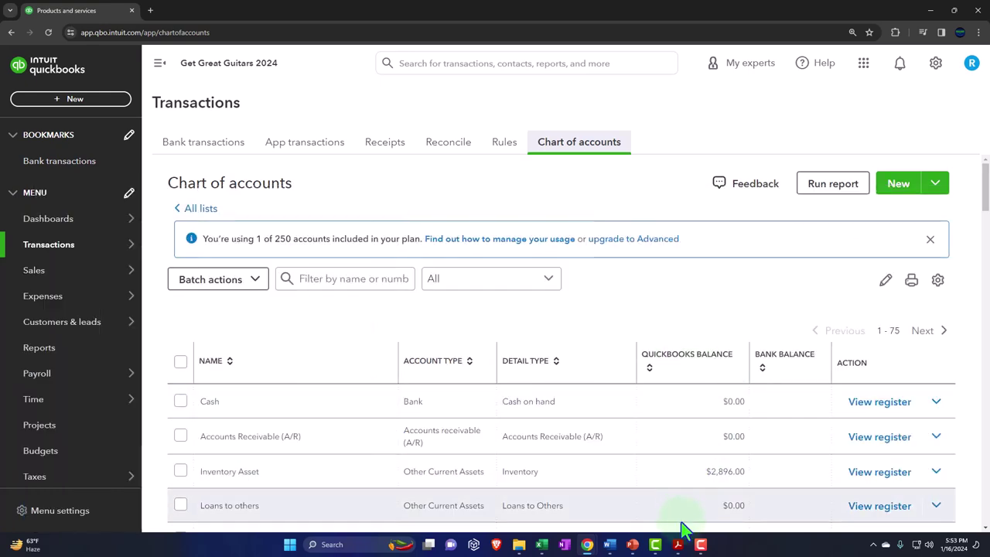
{"action": "left_click", "coordinate": [678, 545]}
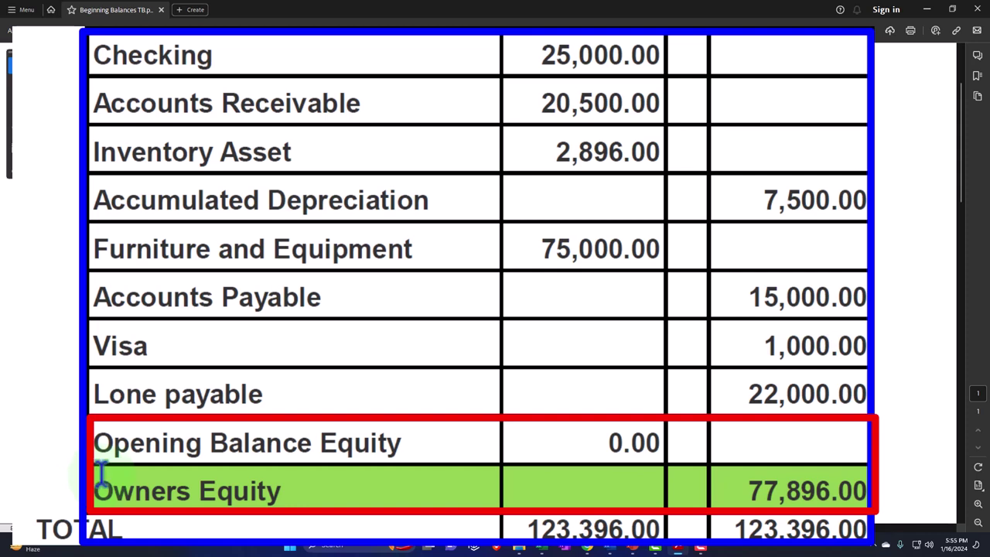
{"action": "left_click", "coordinate": [925, 11]}
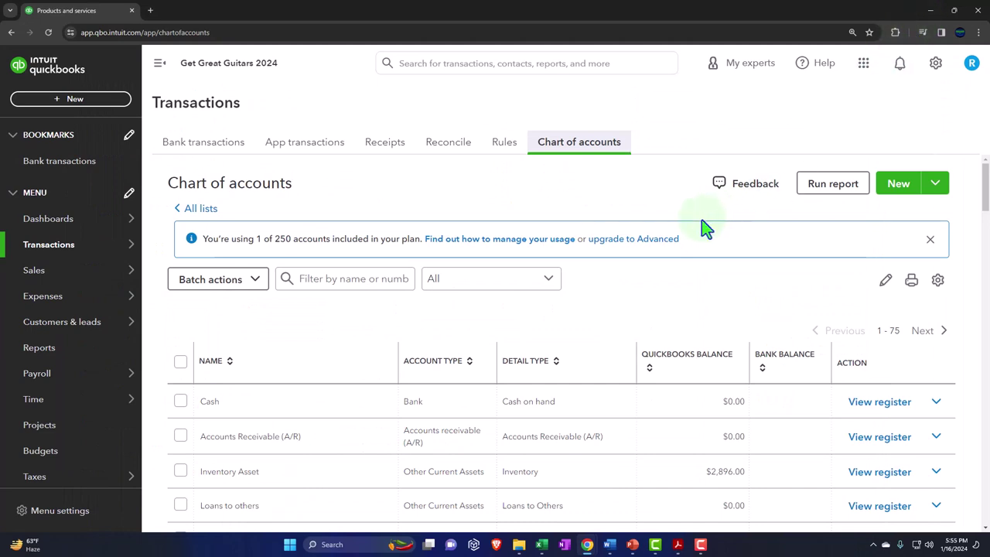
Step: Open the Customers list under Sales at full width and look over the forms available for new transactions
{"action": "mouse_move", "coordinate": [60, 275]}
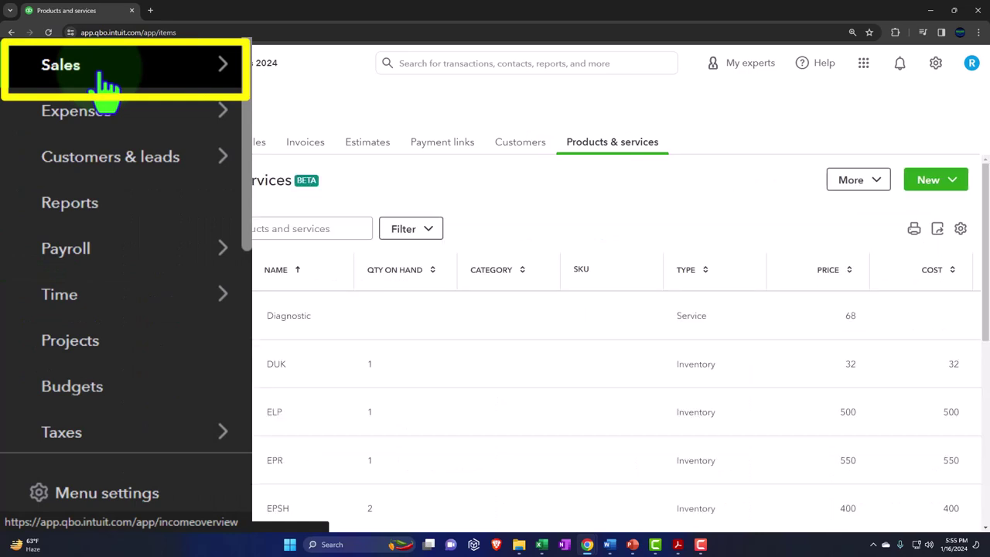
{"action": "left_click", "coordinate": [516, 147]}
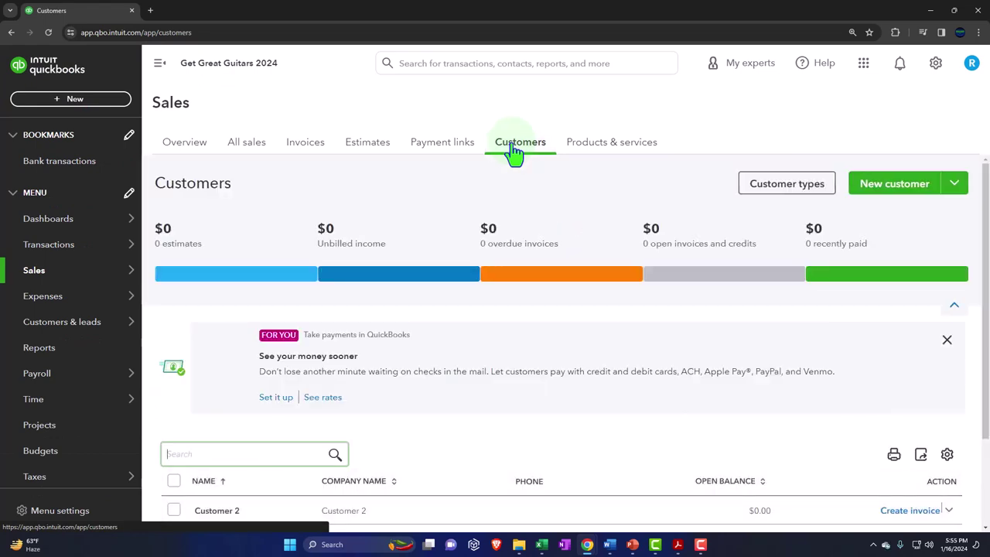
{"action": "left_click", "coordinate": [161, 68]}
{"action": "scroll", "coordinate": [316, 321], "scroll_direction": "down", "scroll_amount": 3}
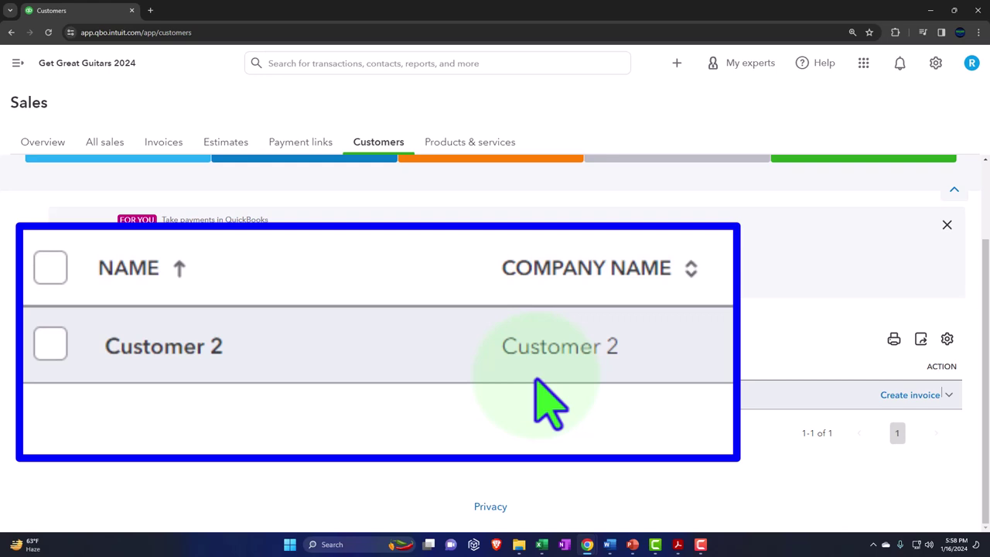
{"action": "left_click", "coordinate": [678, 69]}
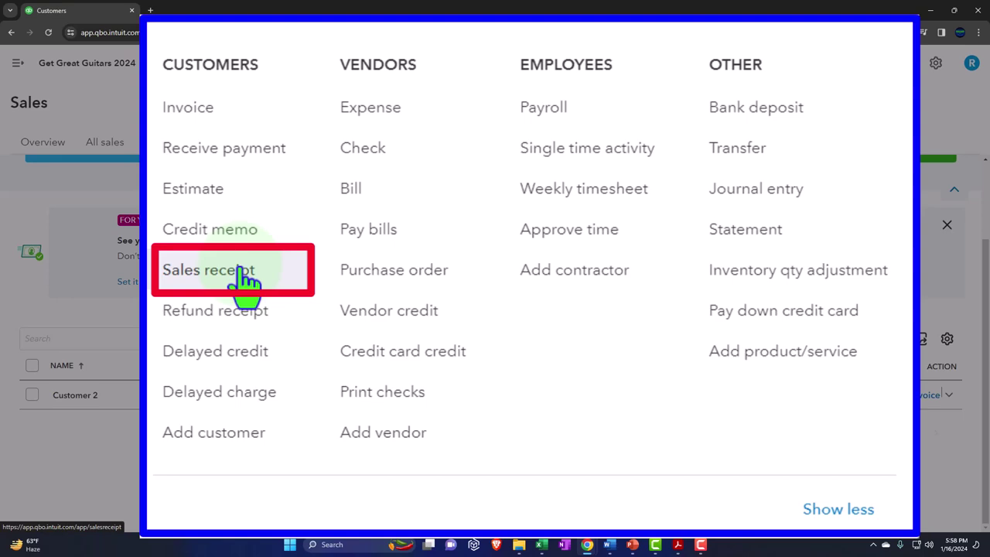
{"action": "left_click", "coordinate": [380, 457]}
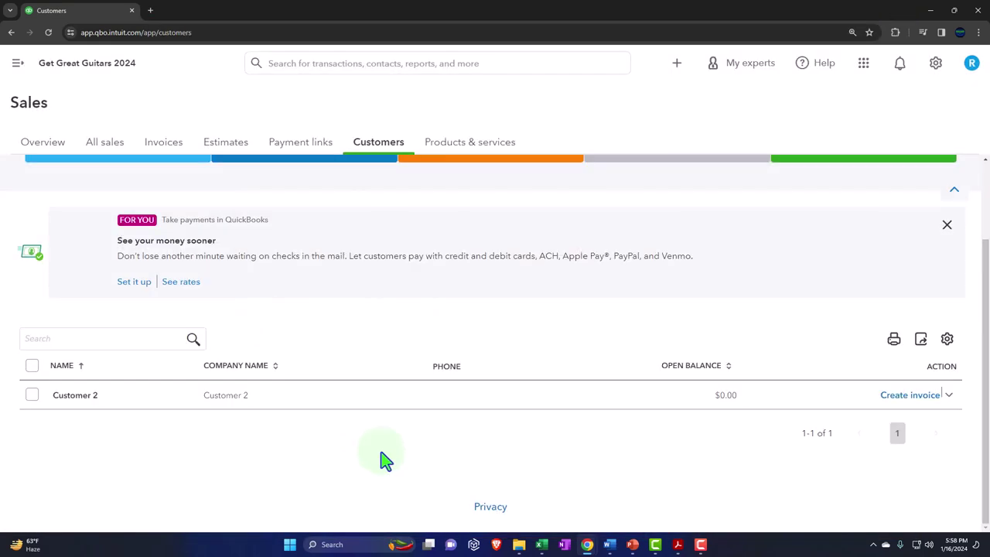
Step: Switch to the Customers and AR Beginning Balance Data workbook in Excel and review every field of the first customer's row
{"action": "left_click", "coordinate": [679, 541]}
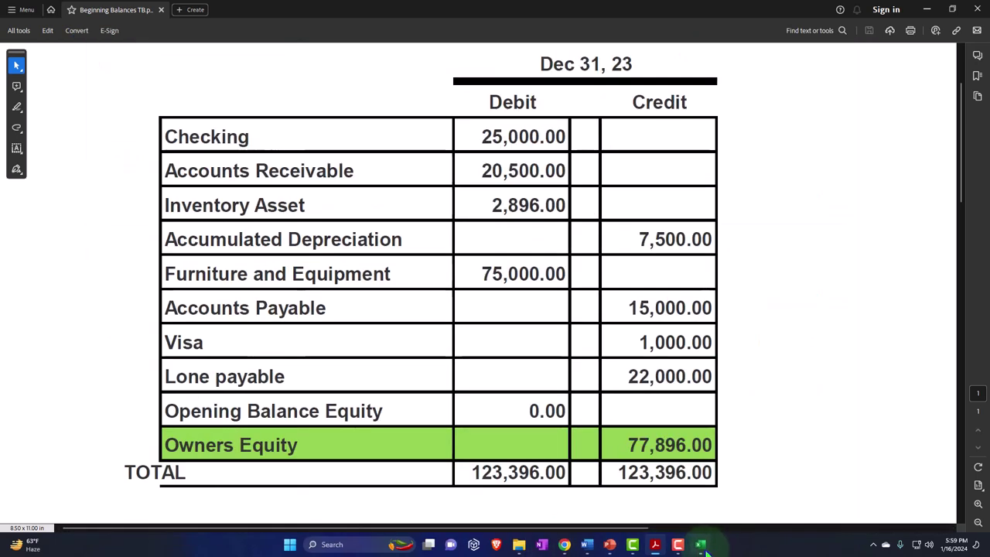
{"action": "left_click", "coordinate": [701, 546]}
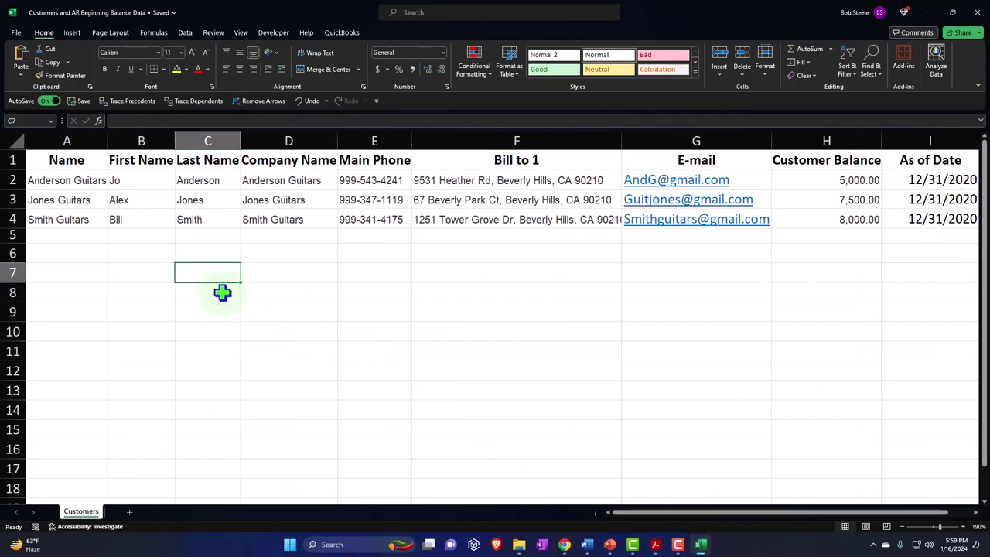
{"action": "left_click", "coordinate": [72, 183]}
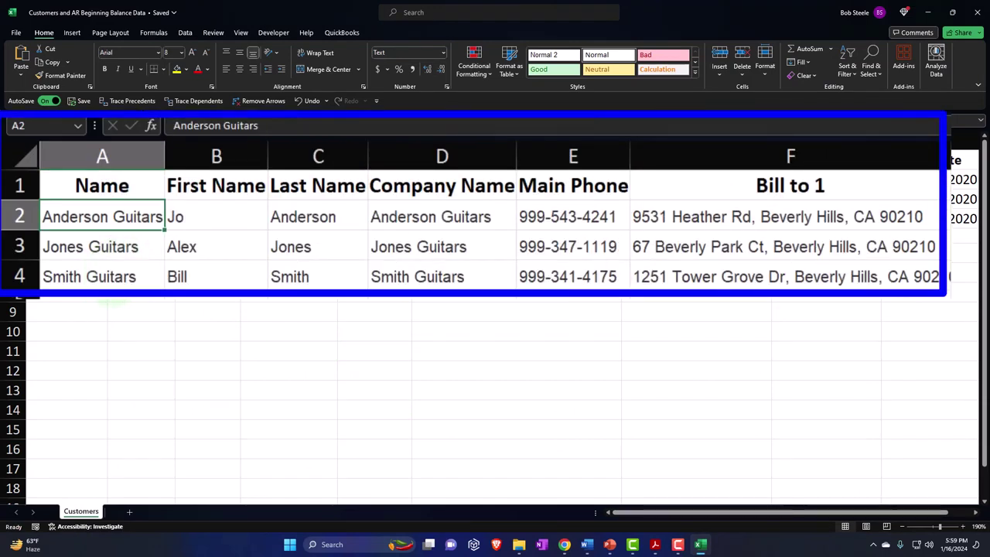
{"action": "left_click", "coordinate": [141, 183]}
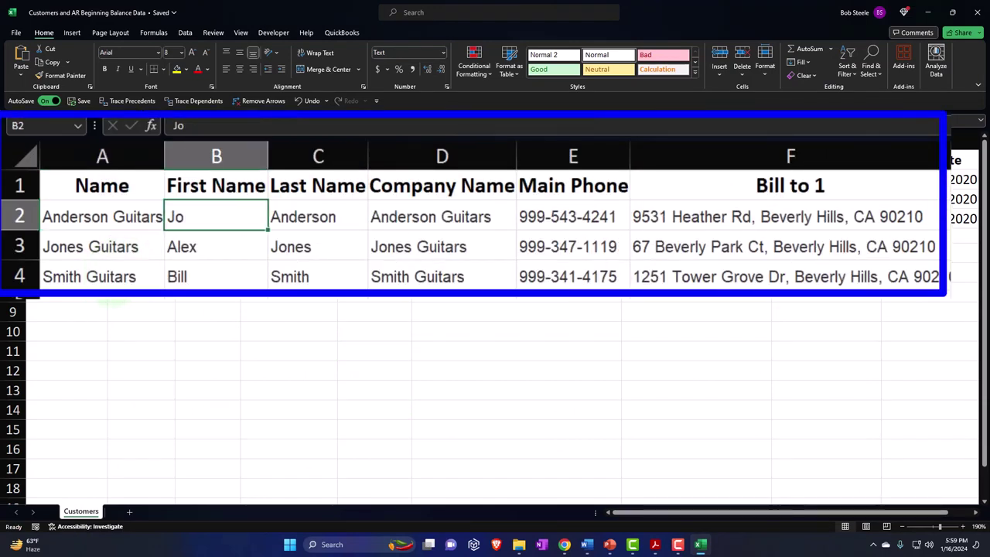
{"action": "left_click", "coordinate": [207, 183]}
{"action": "left_click", "coordinate": [288, 182]}
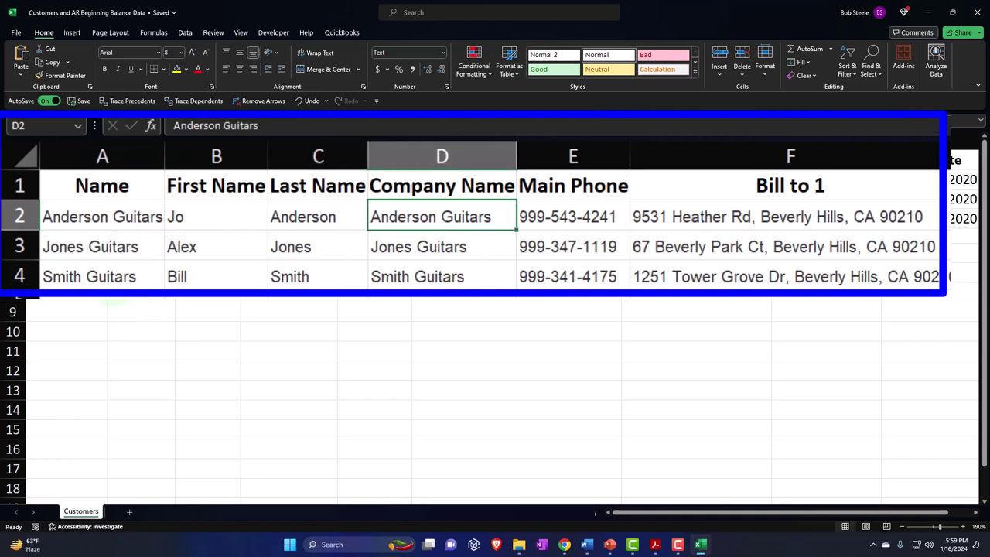
{"action": "left_click", "coordinate": [374, 182]}
{"action": "left_click", "coordinate": [516, 182]}
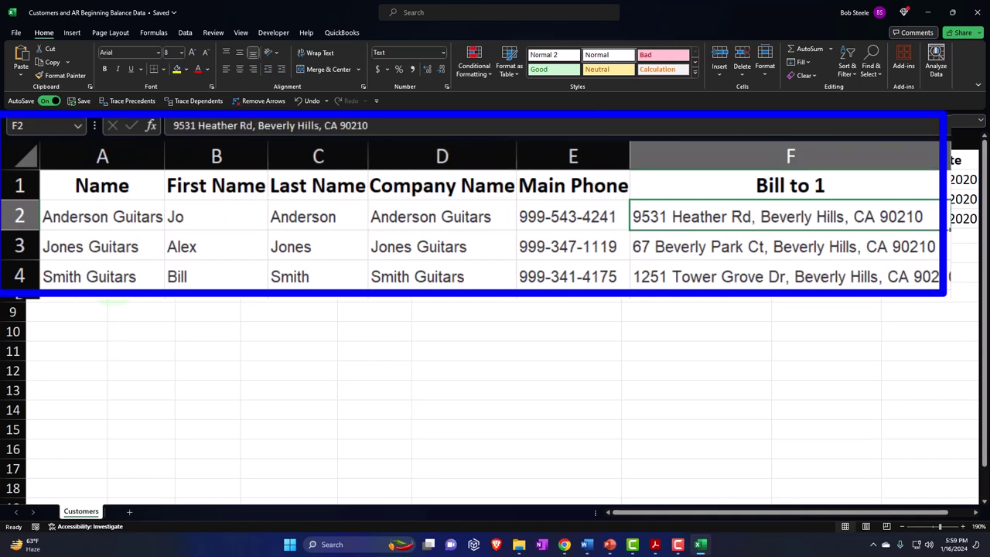
{"action": "key", "text": "Right"}
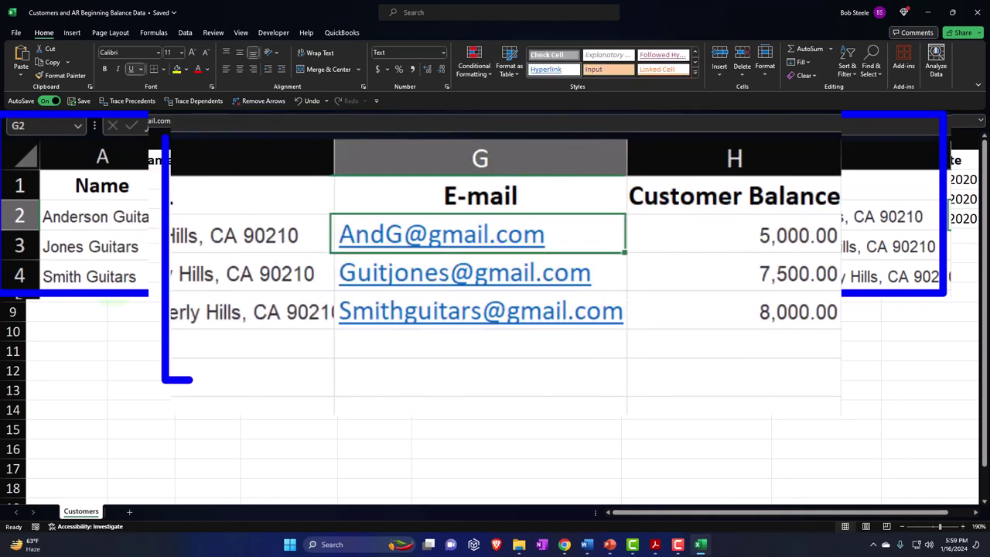
{"action": "key", "text": "Right"}
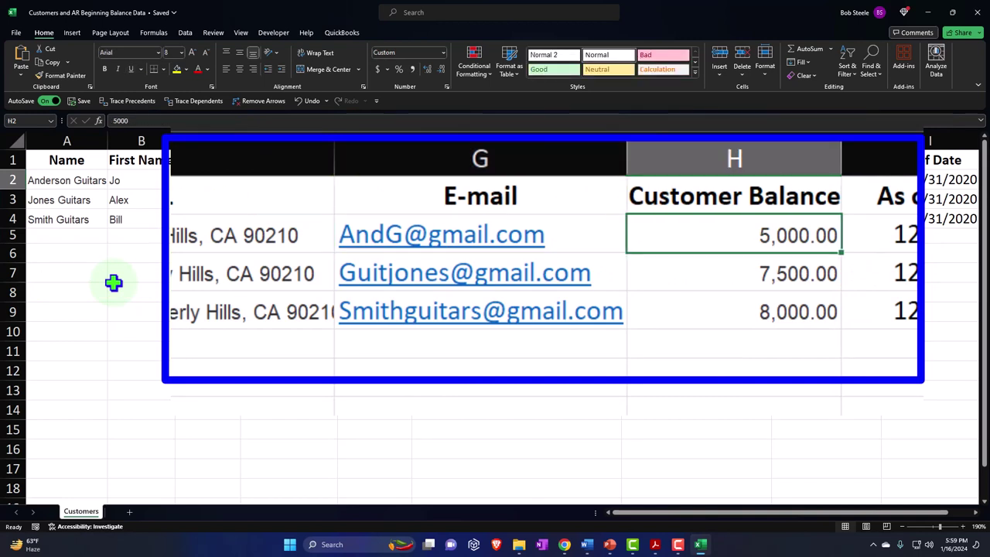
{"action": "key", "text": "Right"}
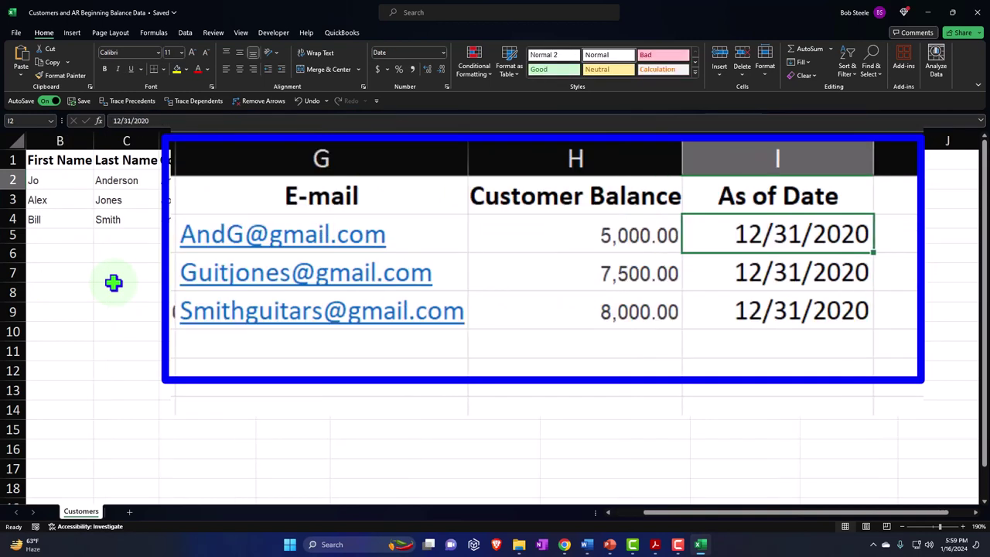
Step: Set the As of Date of all three customers to 12/31/2023
{"action": "double_click", "coordinate": [812, 236]}
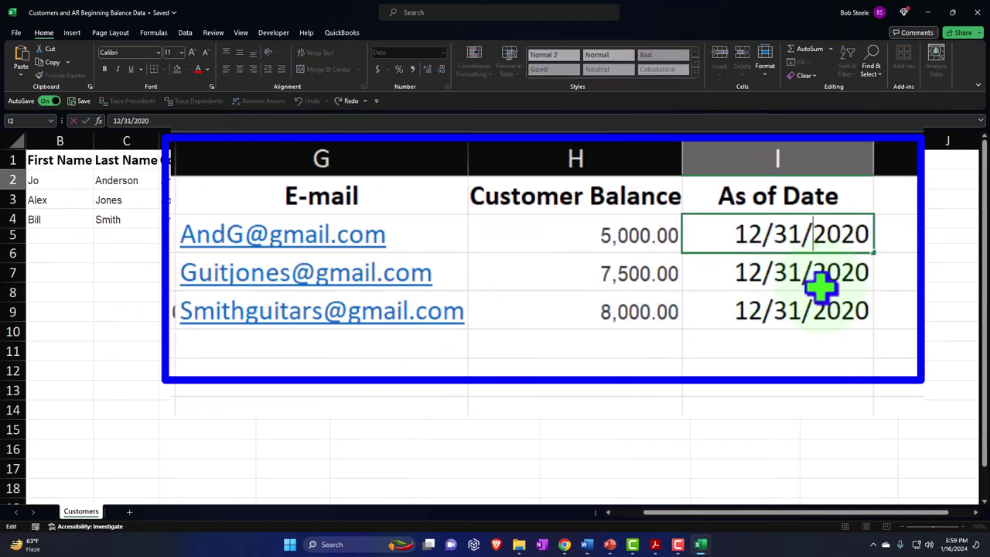
{"action": "key", "text": "End"}
{"action": "key", "text": "BackSpace"}
{"action": "type", "text": "3"}
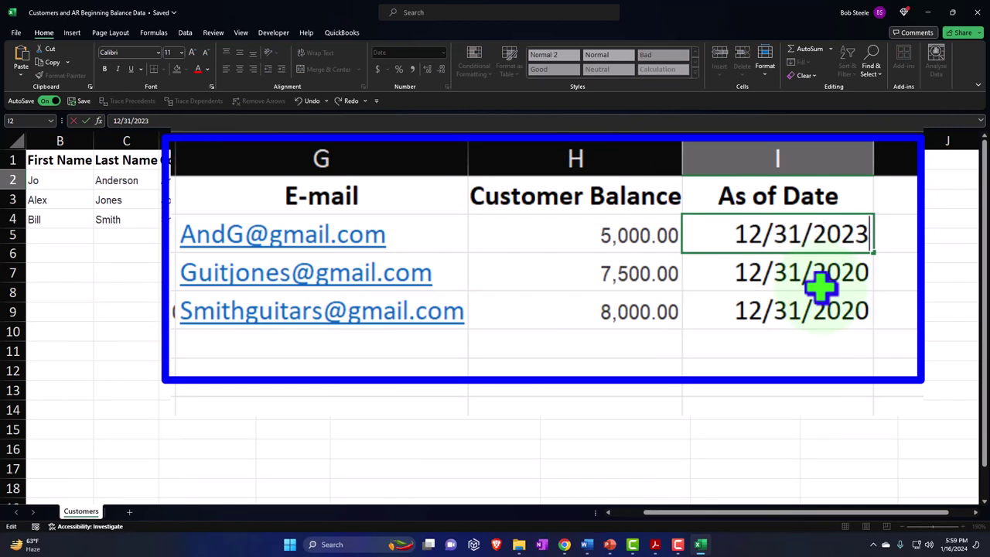
{"action": "key", "text": "Return"}
{"action": "left_click", "coordinate": [804, 232]}
{"action": "key", "text": "ctrl+c"}
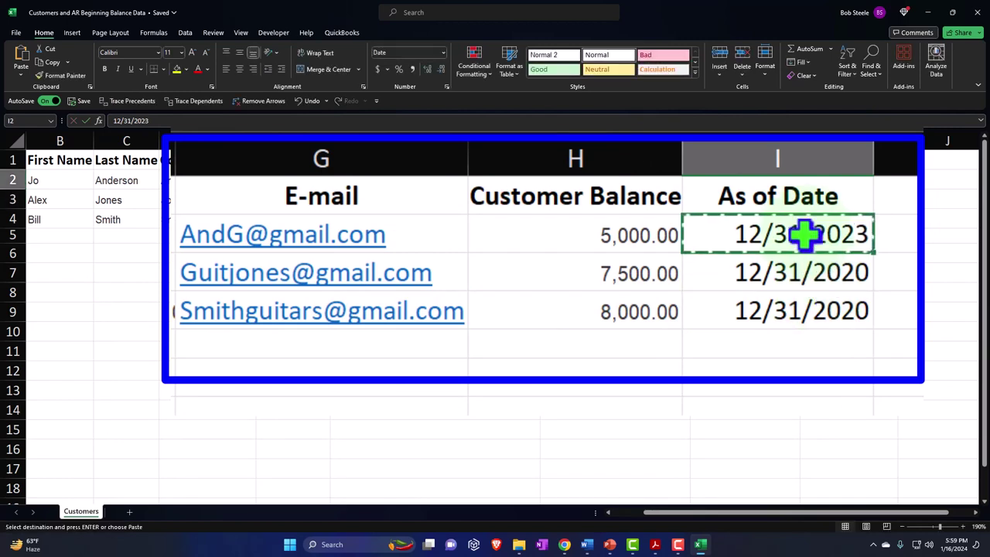
{"action": "left_click_drag", "start_coordinate": [802, 269], "coordinate": [807, 302]}
{"action": "key", "text": "ctrl+v"}
{"action": "left_click", "coordinate": [779, 338]}
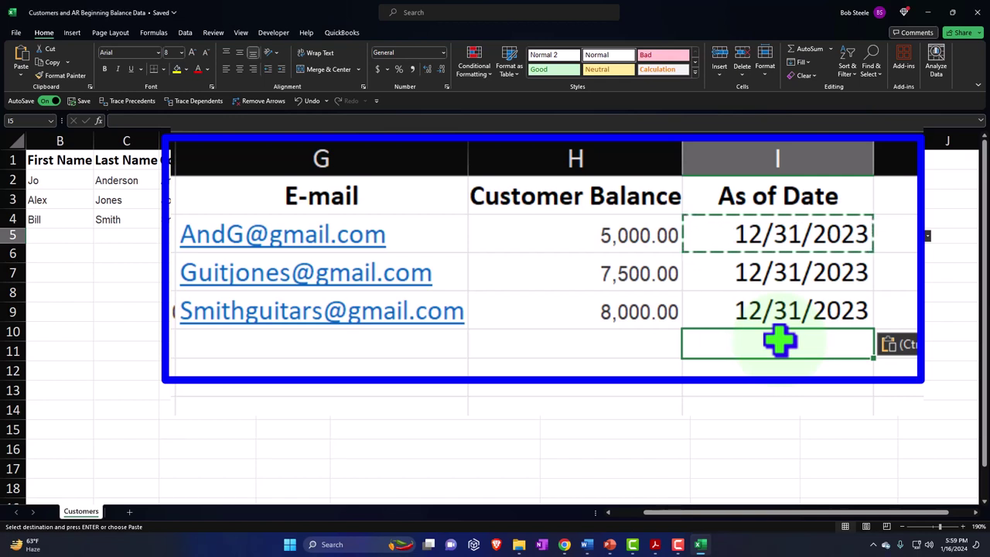
Step: Examine the Name, First Name, Last Name and Bill to 1 columns of the three customer rows
{"action": "key", "text": "Home"}
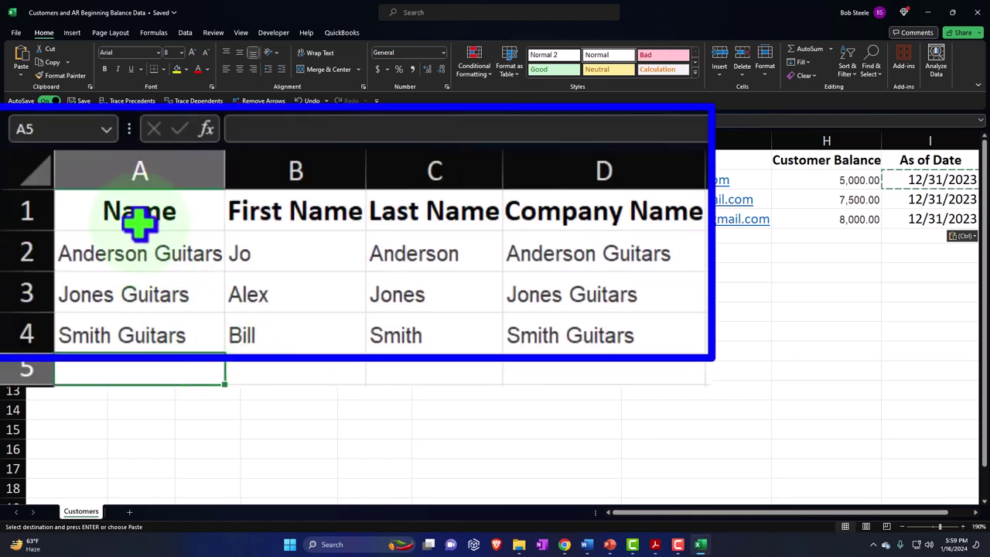
{"action": "left_click_drag", "start_coordinate": [137, 215], "coordinate": [117, 327]}
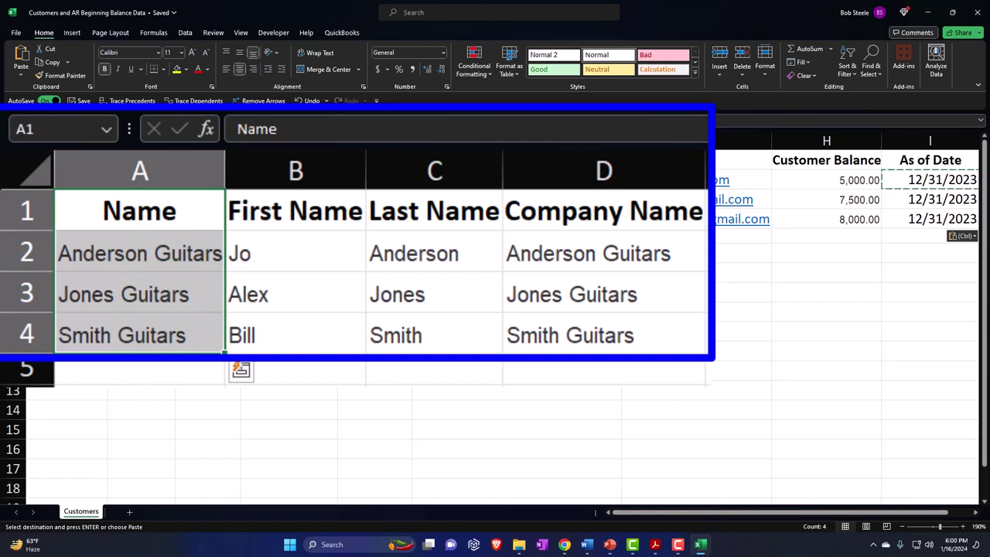
{"action": "left_click_drag", "start_coordinate": [137, 256], "coordinate": [186, 321]}
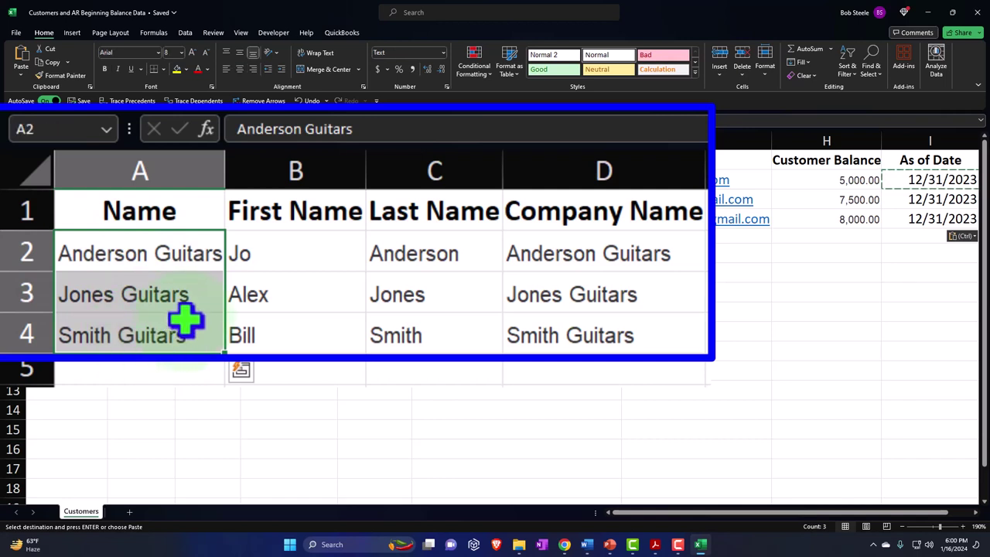
{"action": "left_click_drag", "start_coordinate": [263, 253], "coordinate": [433, 317]}
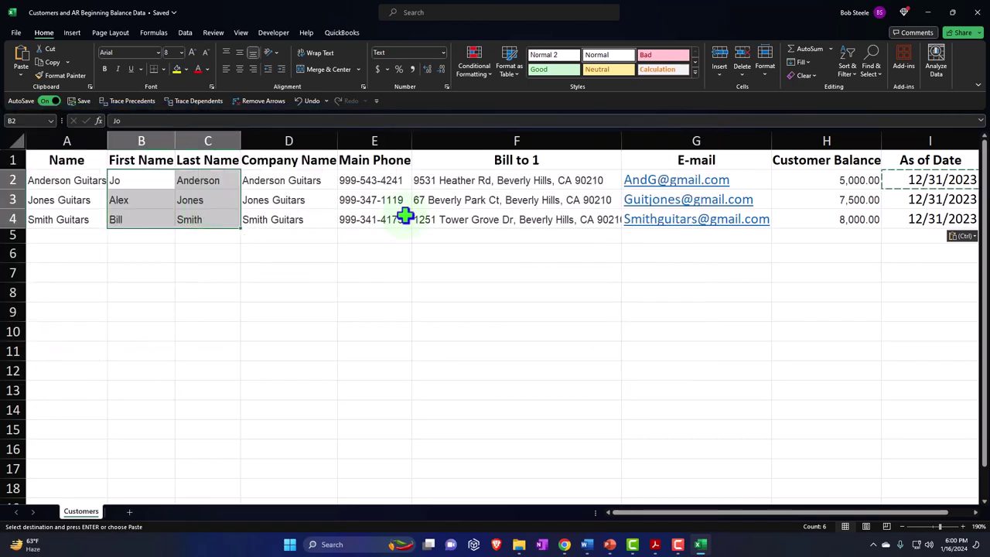
{"action": "left_click_drag", "start_coordinate": [465, 179], "coordinate": [466, 210]}
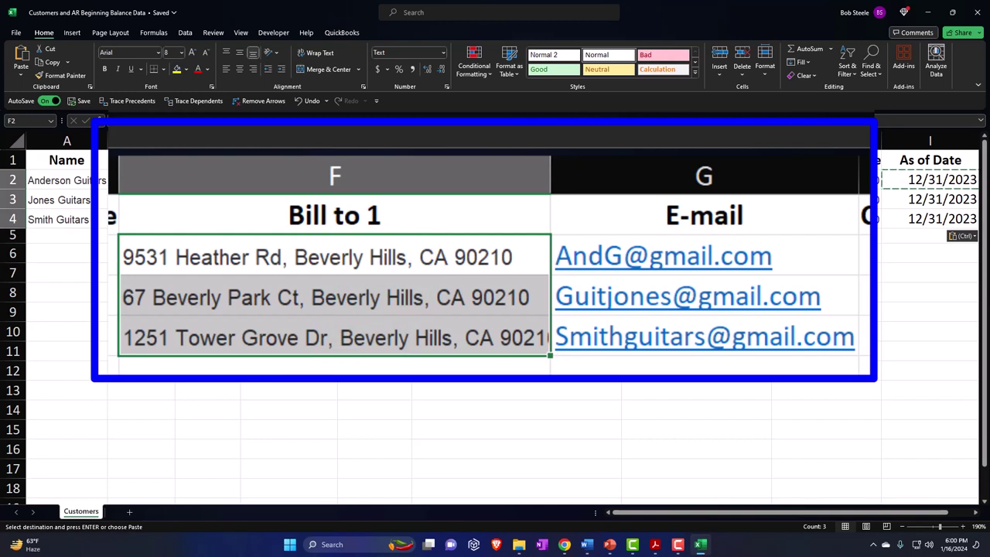
{"action": "left_click", "coordinate": [511, 274]}
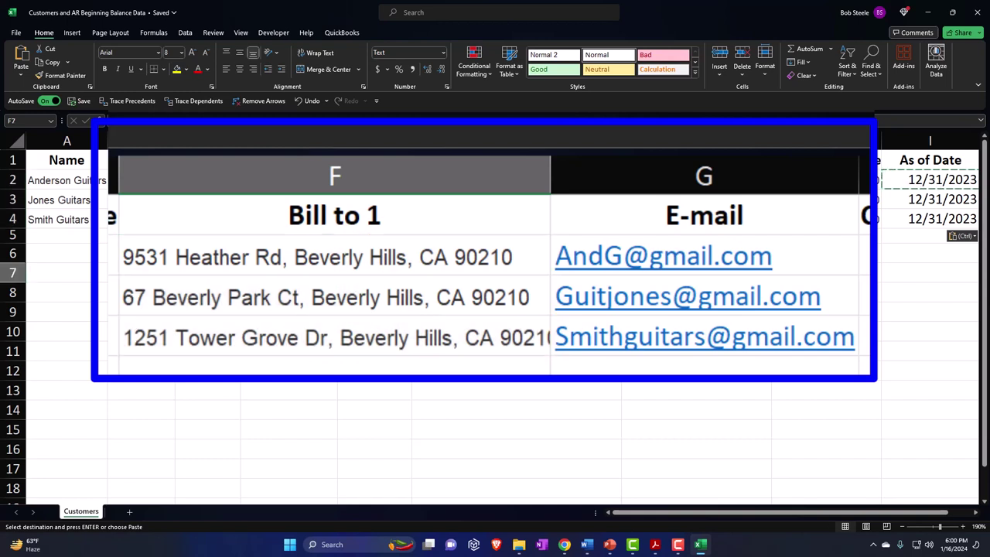
{"action": "left_click", "coordinate": [207, 267]}
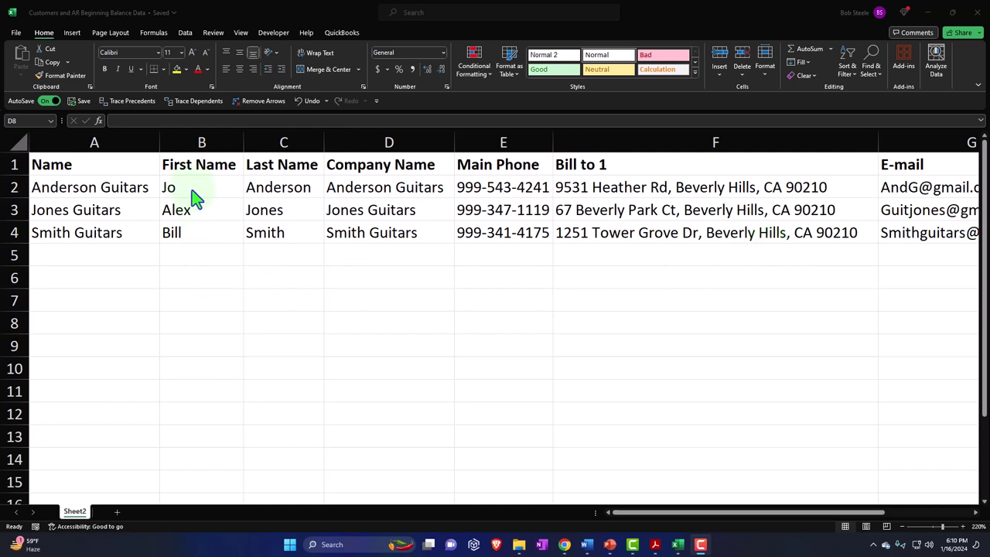
Step: Copy the customers' first and last names from B2:C4 to the empty cells starting at B8
{"action": "left_click_drag", "start_coordinate": [193, 186], "coordinate": [260, 205]}
{"action": "left_click_drag", "start_coordinate": [428, 162], "coordinate": [444, 201]}
{"action": "key", "text": "ctrl+c"}
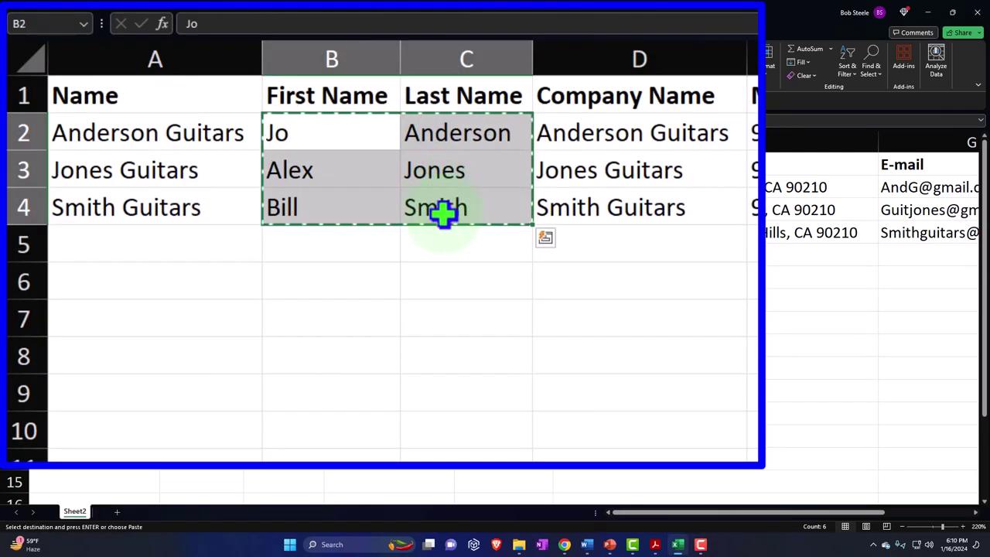
{"action": "left_click", "coordinate": [346, 354]}
{"action": "key", "text": "ctrl+v"}
{"action": "left_click", "coordinate": [339, 359]}
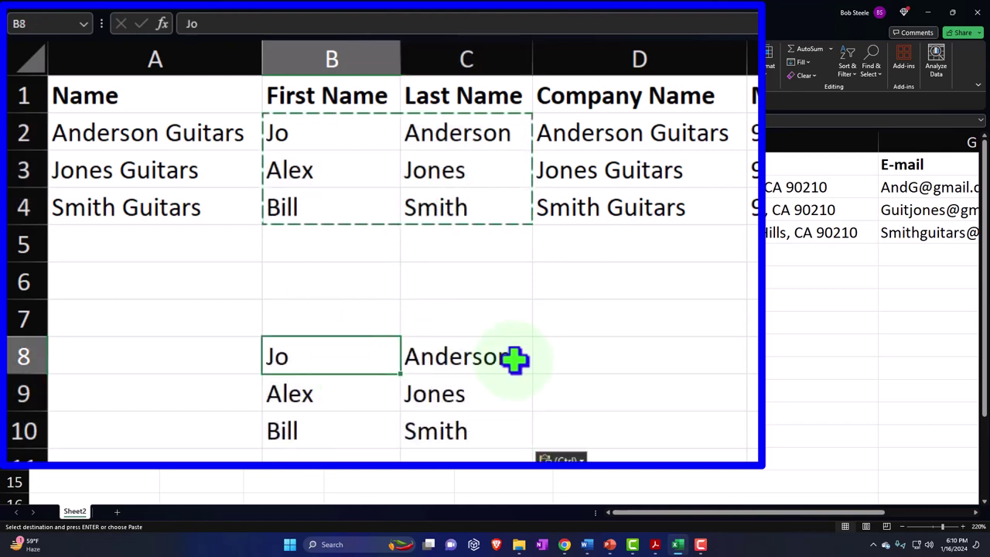
Step: Join the first name in B8 and the last name in C8 in cell D8 with the formula =B8&C8
{"action": "left_click", "coordinate": [596, 357]}
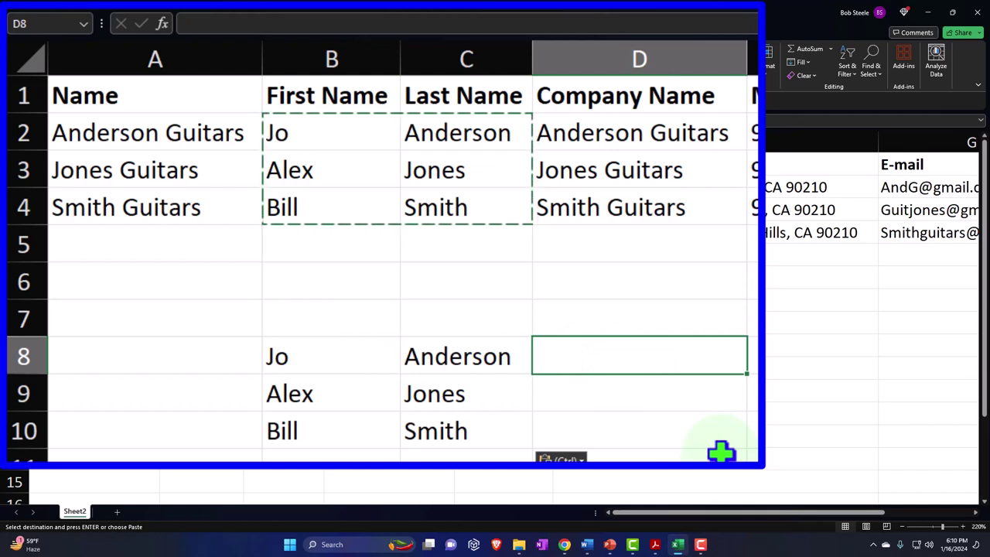
{"action": "type", "text": "="}
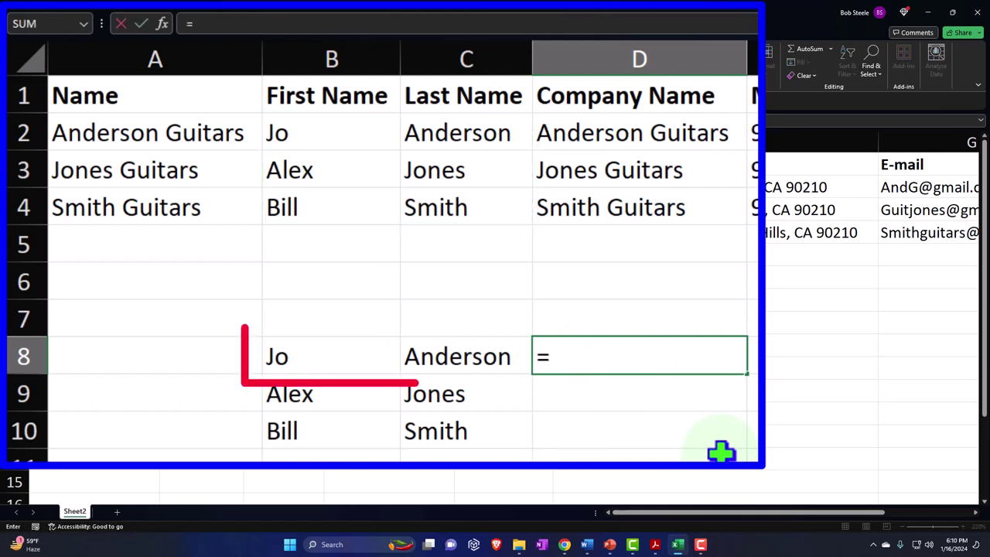
{"action": "key", "text": "Left"}
{"action": "key", "text": "Left"}
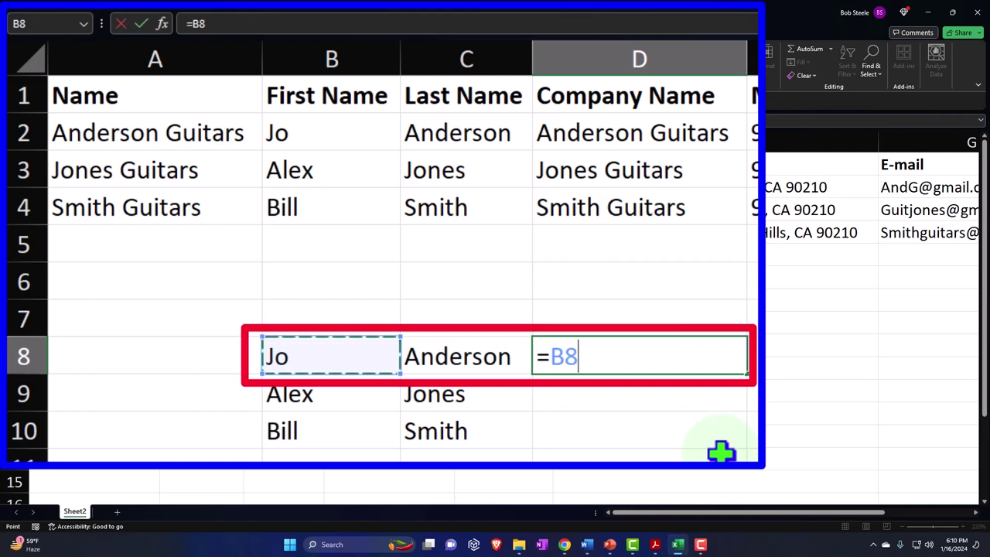
{"action": "type", "text": "&"}
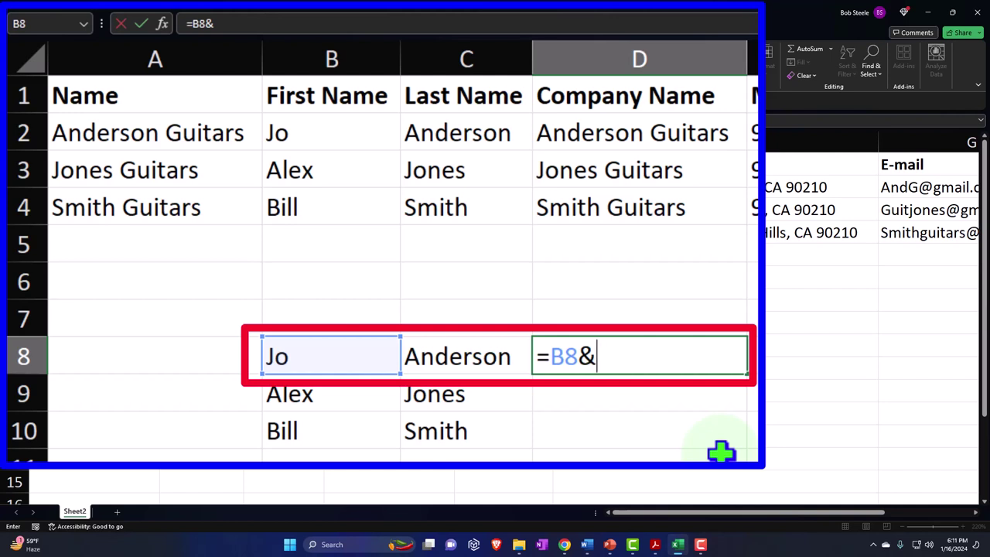
{"action": "left_click", "coordinate": [507, 357]}
{"action": "key", "text": "Return"}
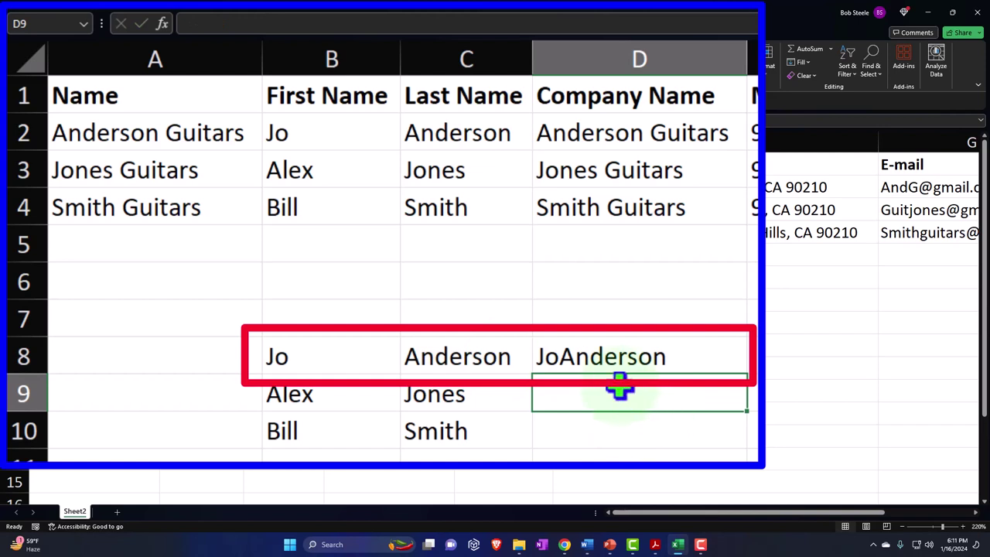
Step: Add a space between the names in D8 by changing its formula to =B8&" "&C8, and fill it down to D10
{"action": "double_click", "coordinate": [597, 356]}
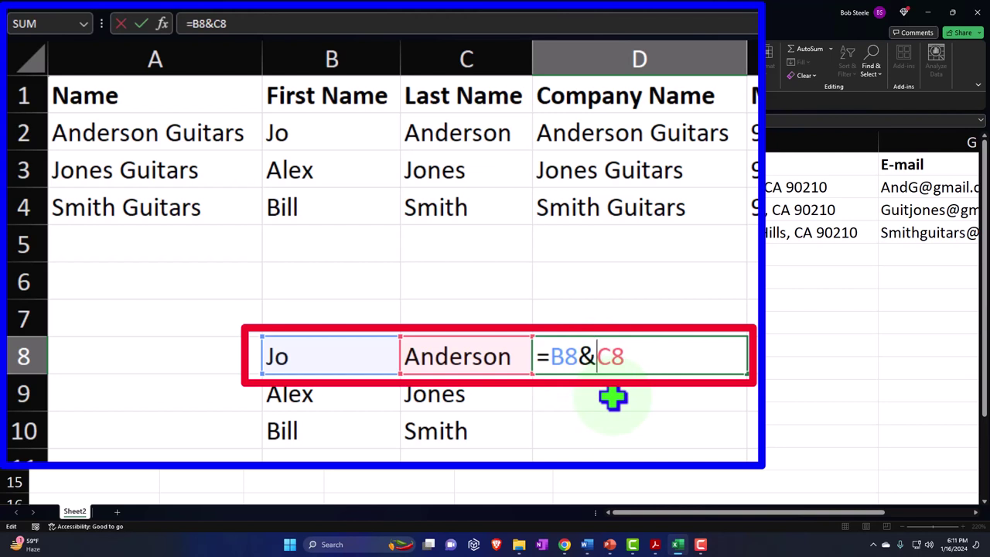
{"action": "type", "text": "\""}
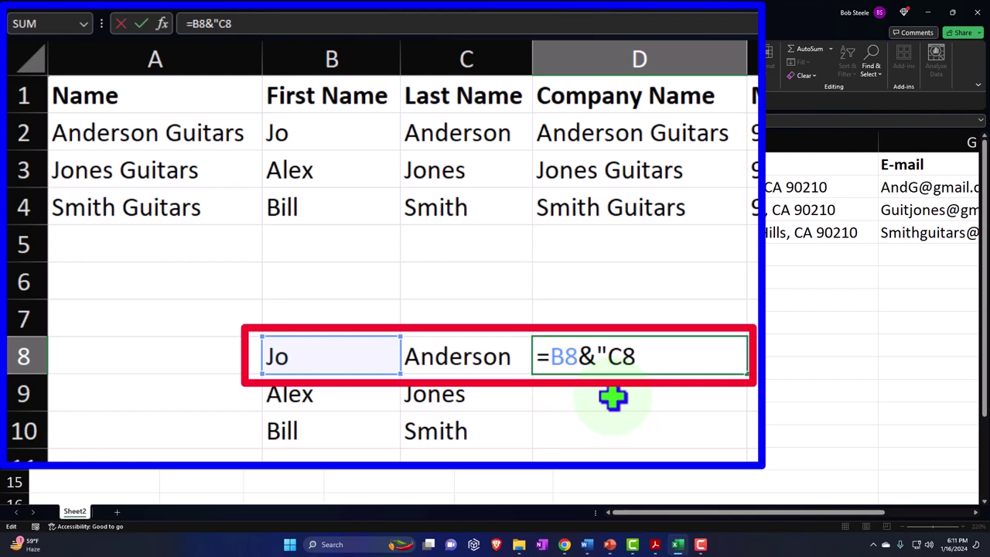
{"action": "type", "text": " \""}
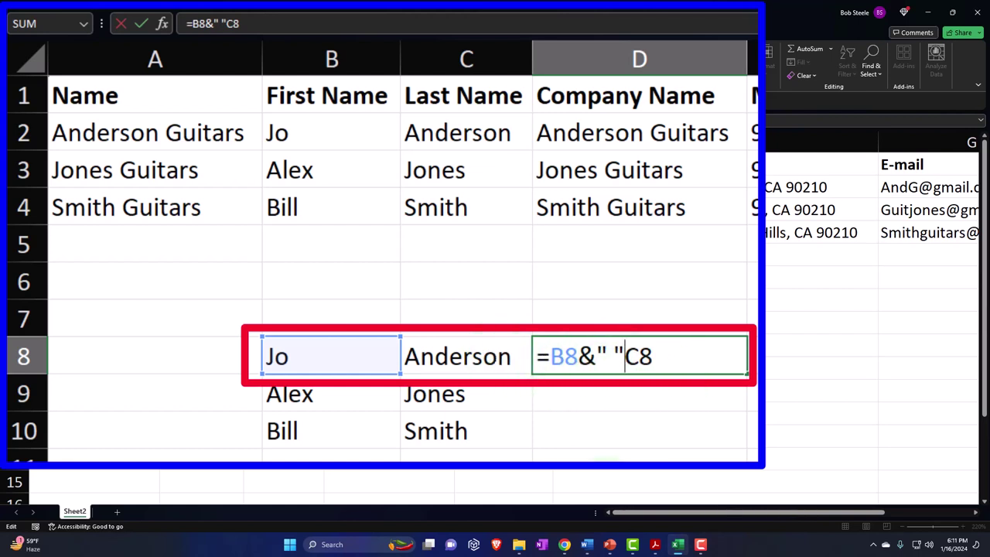
{"action": "type", "text": "&"}
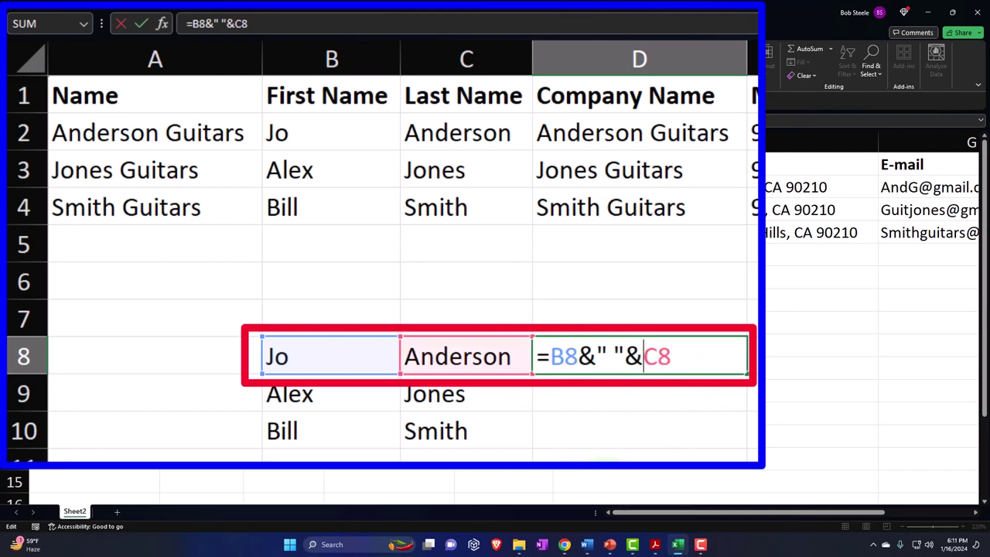
{"action": "key", "text": "Return"}
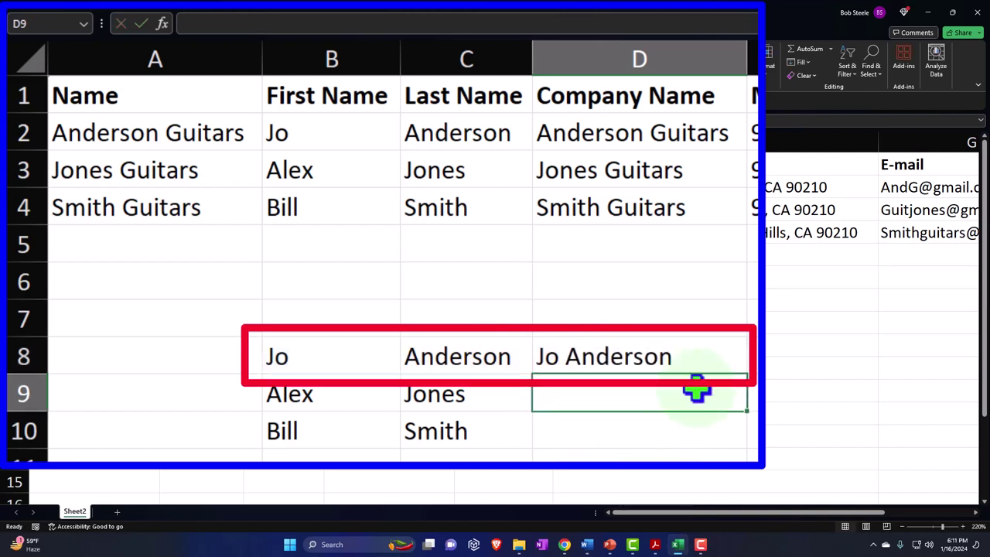
{"action": "left_click", "coordinate": [716, 363]}
{"action": "left_click_drag", "start_coordinate": [747, 388], "coordinate": [744, 442]}
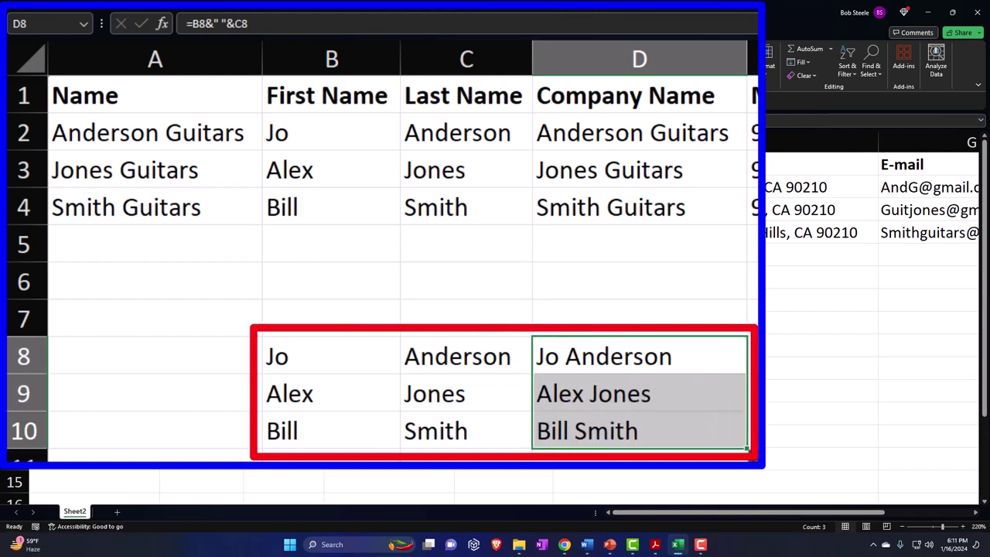
Step: Replace the joined-name formulas in D8:D10 with their values and check the content of D8
{"action": "double_click", "coordinate": [632, 355]}
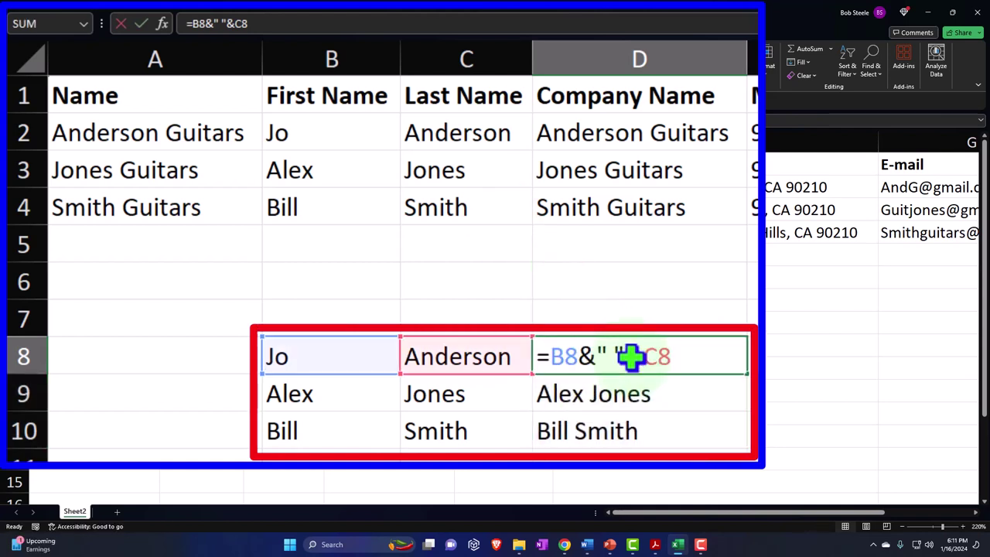
{"action": "key", "text": "Return"}
{"action": "left_click_drag", "start_coordinate": [631, 360], "coordinate": [627, 424]}
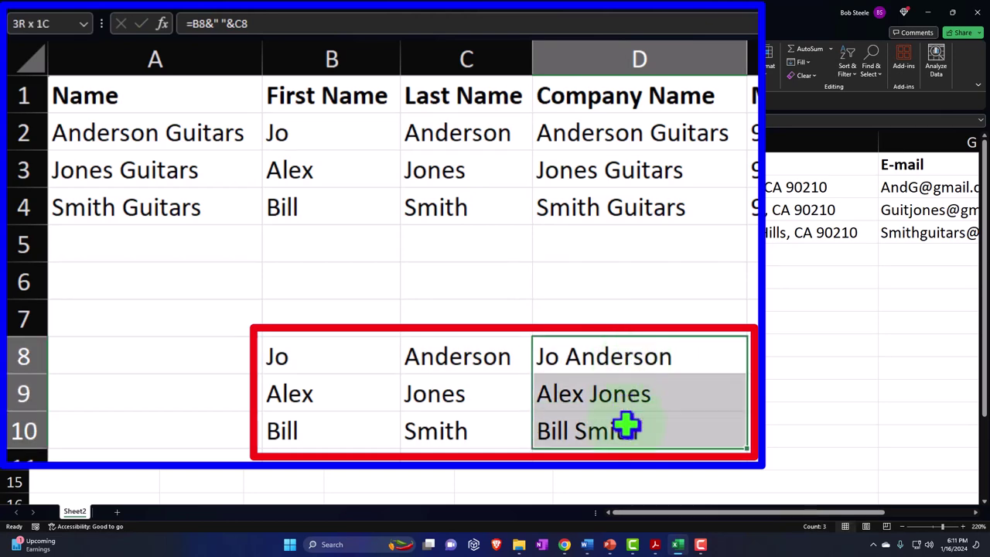
{"action": "key", "text": "ctrl+c"}
{"action": "right_click", "coordinate": [637, 360]}
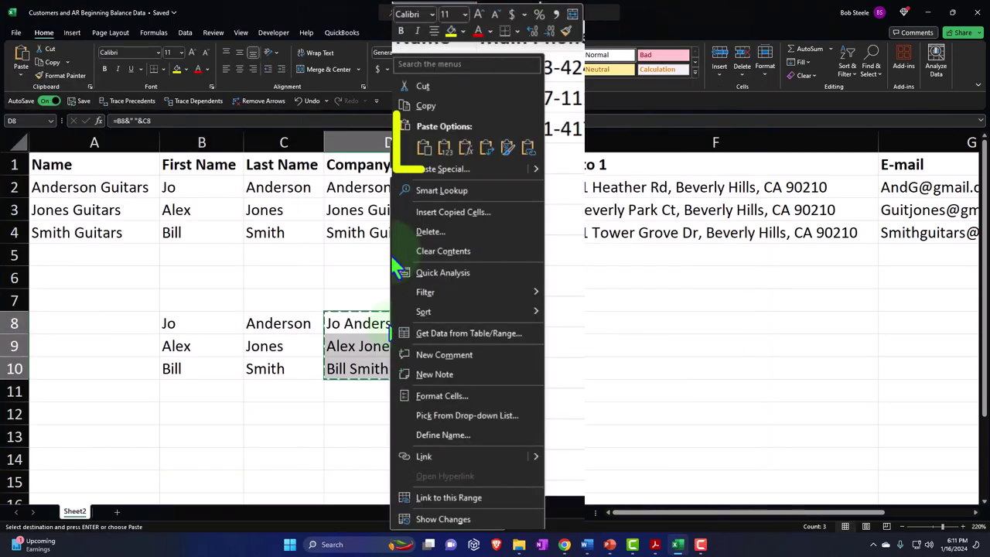
{"action": "left_click", "coordinate": [444, 147]}
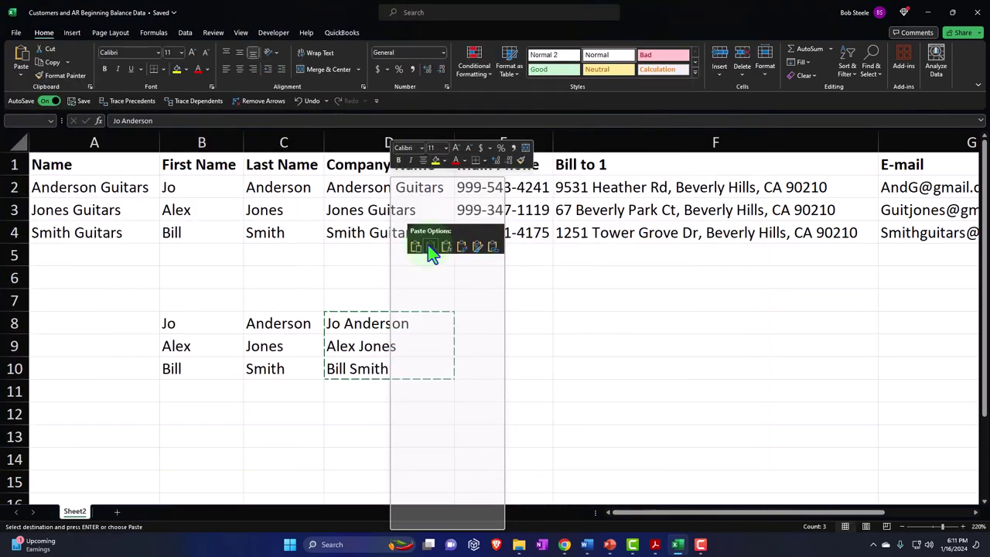
{"action": "double_click", "coordinate": [384, 322]}
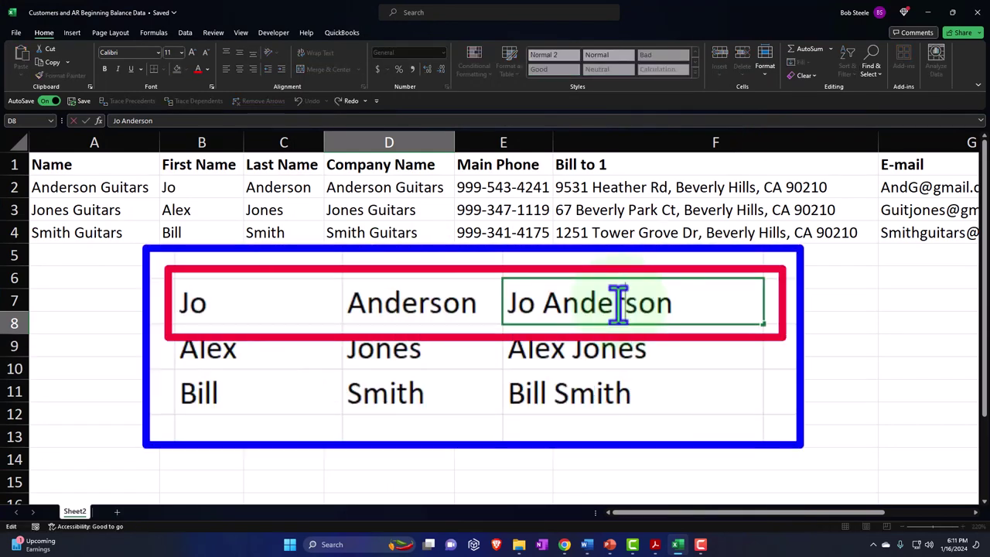
{"action": "left_click", "coordinate": [665, 387]}
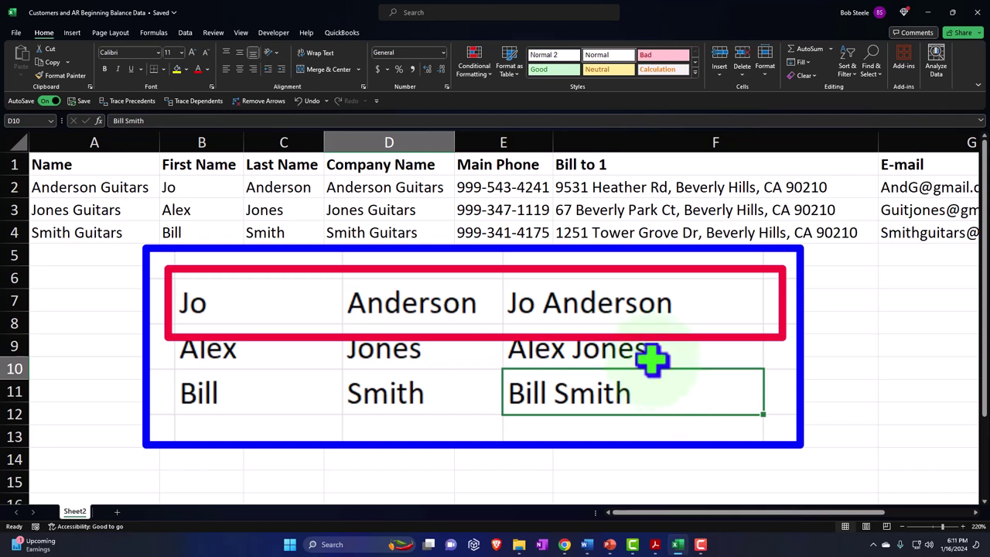
Step: Clear the joined names from D8:D10
{"action": "left_click_drag", "start_coordinate": [626, 303], "coordinate": [621, 387]}
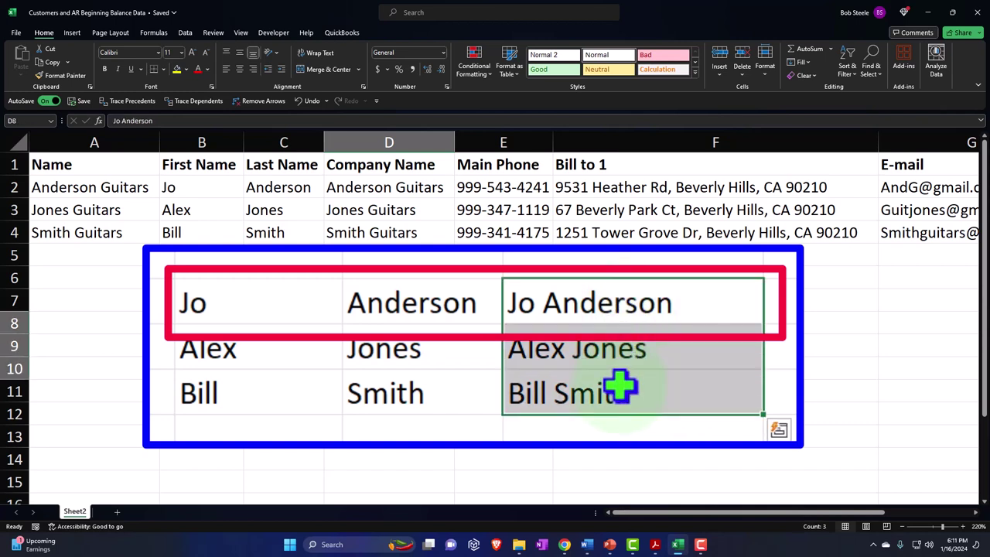
{"action": "key", "text": "BackSpace"}
{"action": "key", "text": "Down"}
{"action": "key", "text": "Delete"}
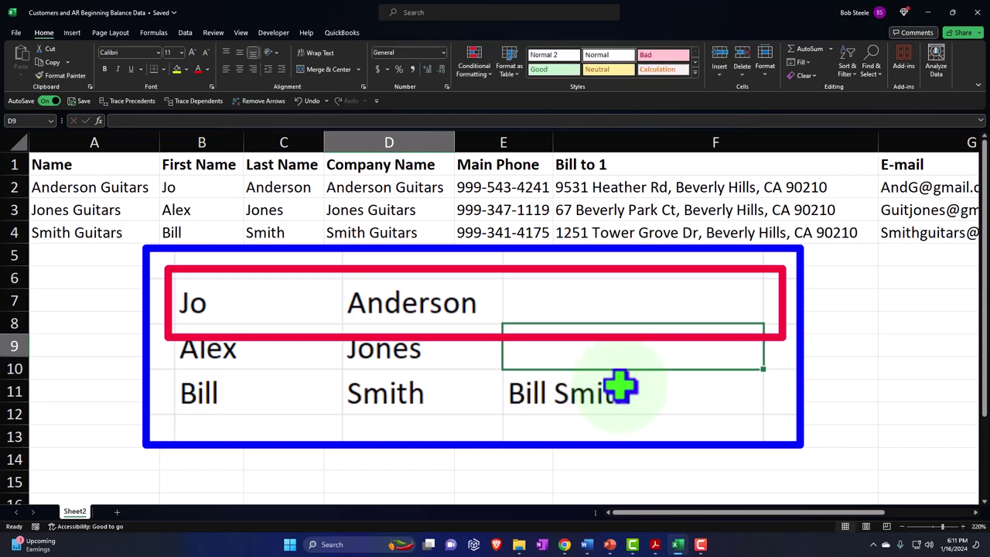
{"action": "key", "text": "Down"}
{"action": "key", "text": "Delete"}
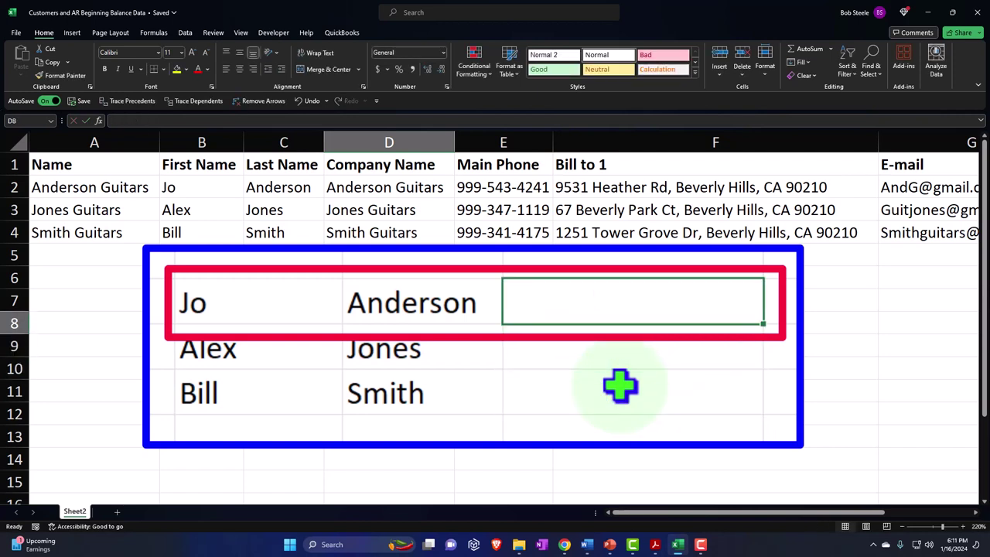
Step: Join the last name and first name with a comma in D8 using the formula =C8&","&B8
{"action": "type", "text": "="}
{"action": "key", "text": "Left"}
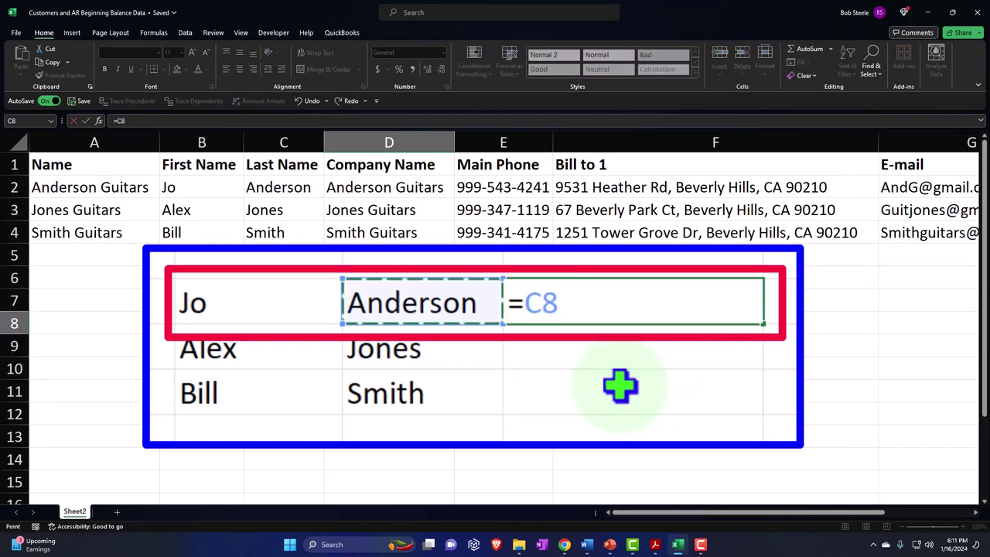
{"action": "type", "text": "&\","}
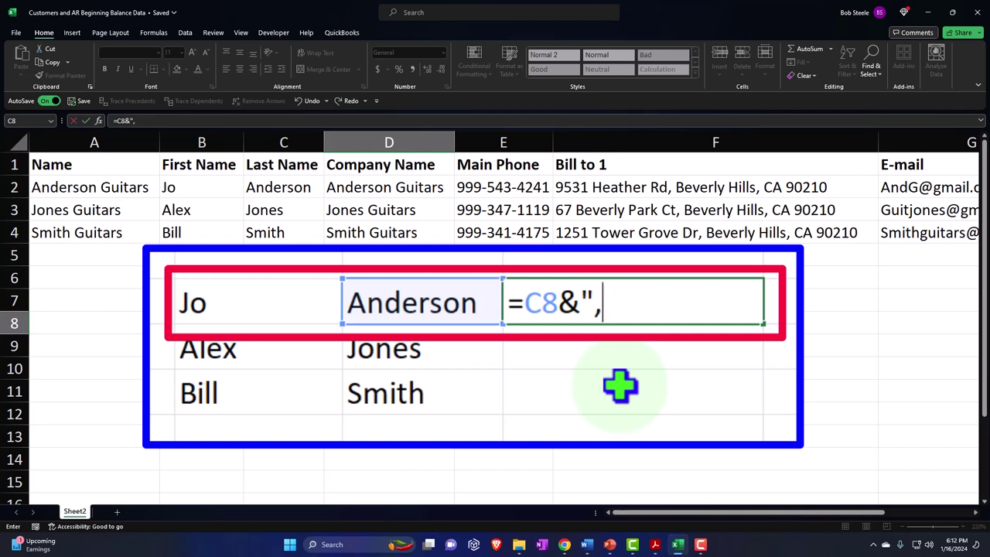
{"action": "type", "text": "\"&"}
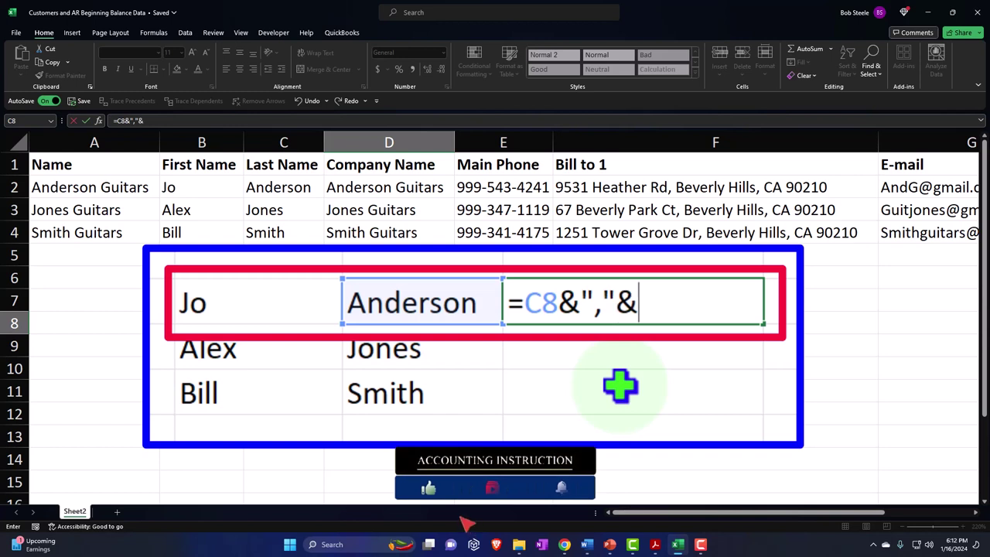
{"action": "left_click", "coordinate": [280, 303]}
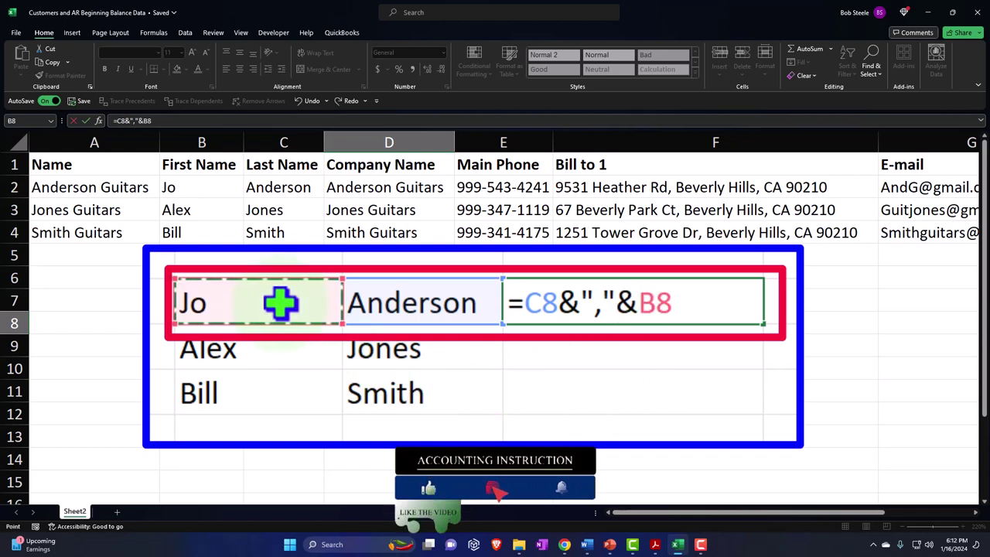
{"action": "key", "text": "Return"}
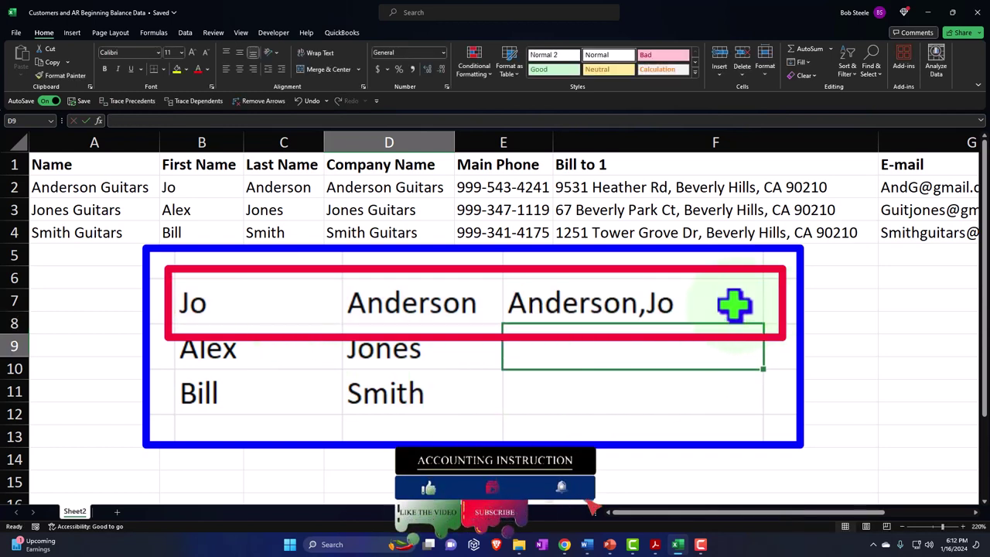
Step: Add a space after the comma in D8's formula, making it =C8&", "&B8, and fill it down to D10
{"action": "left_click", "coordinate": [693, 307]}
{"action": "key", "text": "F2"}
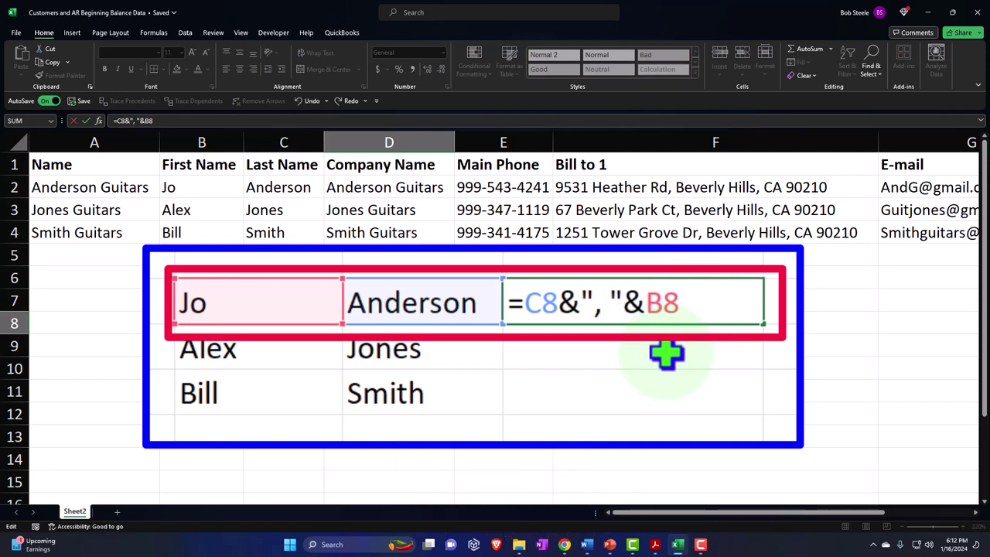
{"action": "key", "text": "Return"}
{"action": "left_click", "coordinate": [755, 303]}
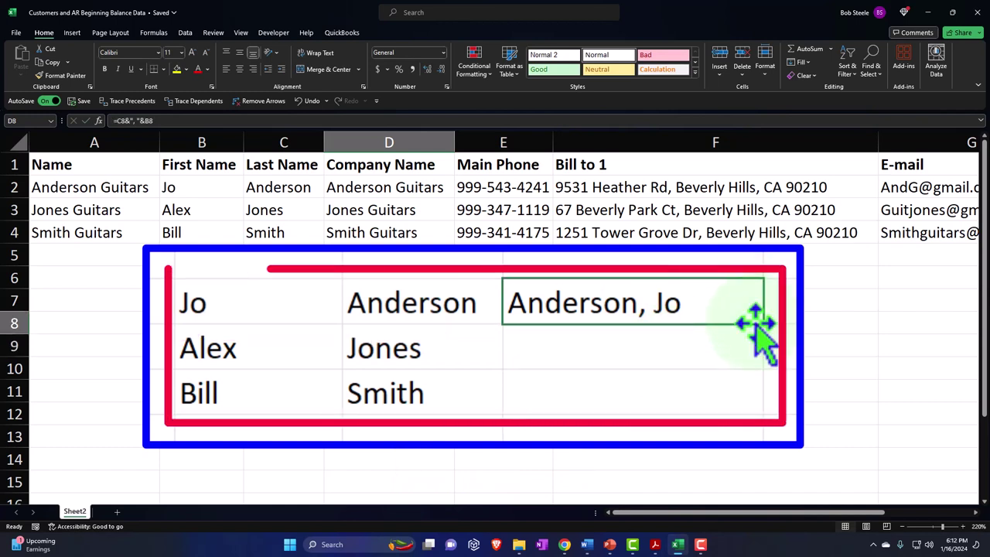
{"action": "left_click_drag", "start_coordinate": [765, 329], "coordinate": [769, 409]}
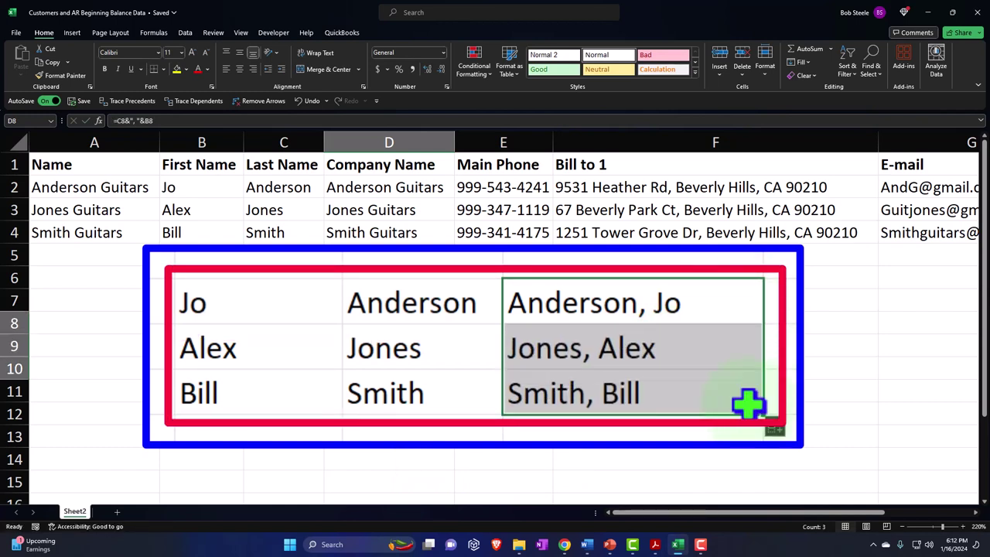
Step: Clear the practice names in B8:D10 and copy the Name from A2 into B8
{"action": "left_click_drag", "start_coordinate": [281, 299], "coordinate": [517, 379]}
{"action": "key", "text": "Delete"}
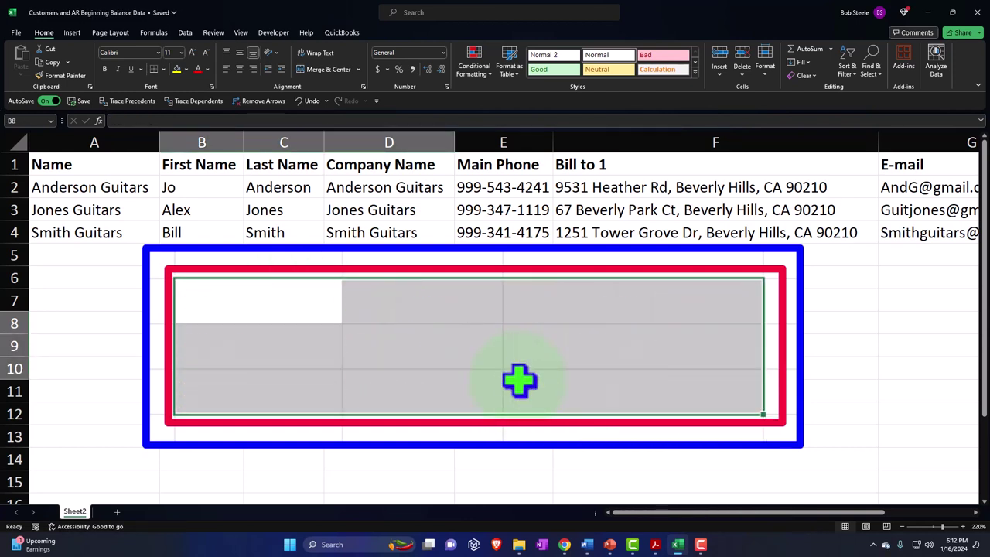
{"action": "left_click", "coordinate": [124, 191]}
{"action": "key", "text": "ctrl+c"}
{"action": "left_click", "coordinate": [224, 325]}
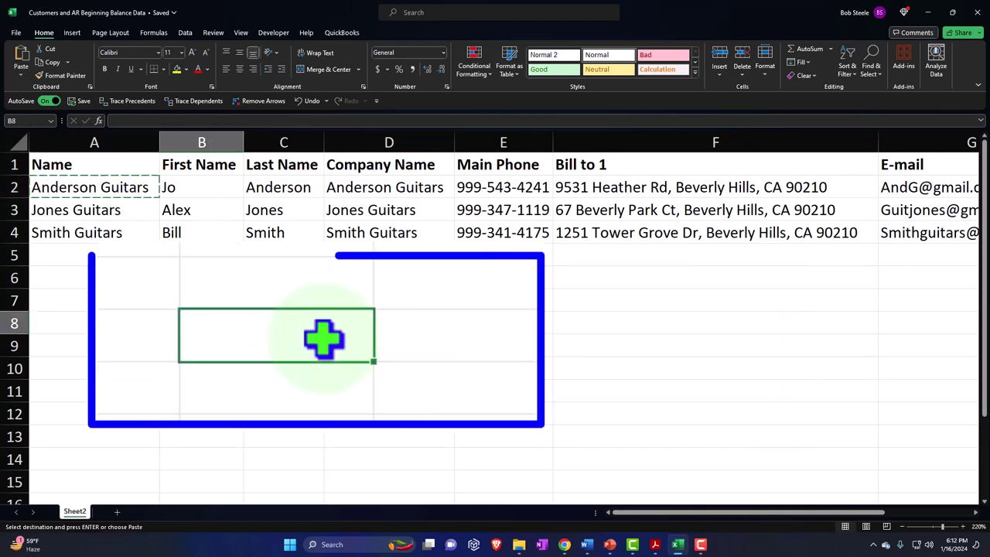
{"action": "key", "text": "ctrl+v"}
{"action": "left_click", "coordinate": [284, 414]}
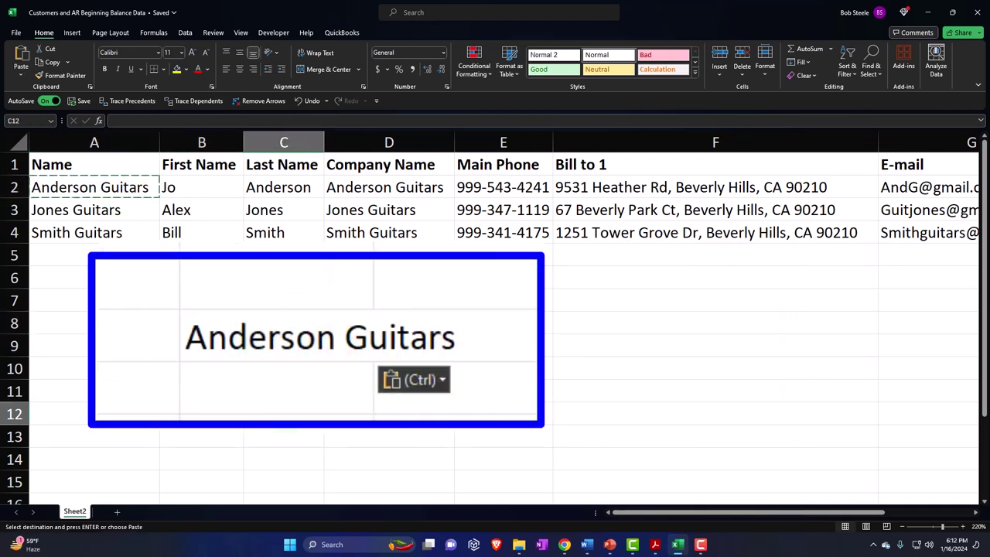
Step: Split the company name in B8 into separate columns using Text to Columns, delimited by Space, with General format and destination $B$8
{"action": "left_click", "coordinate": [344, 340]}
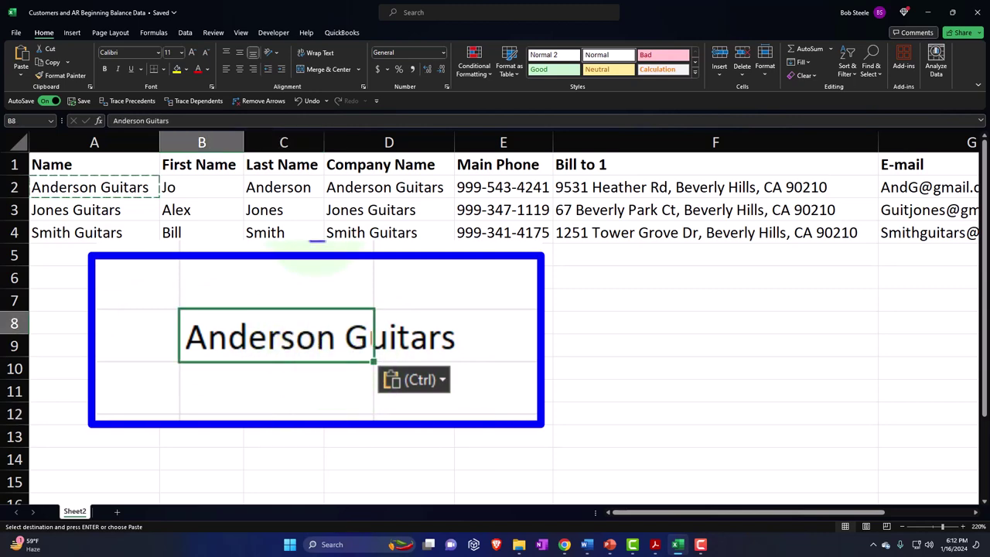
{"action": "left_click", "coordinate": [182, 35]}
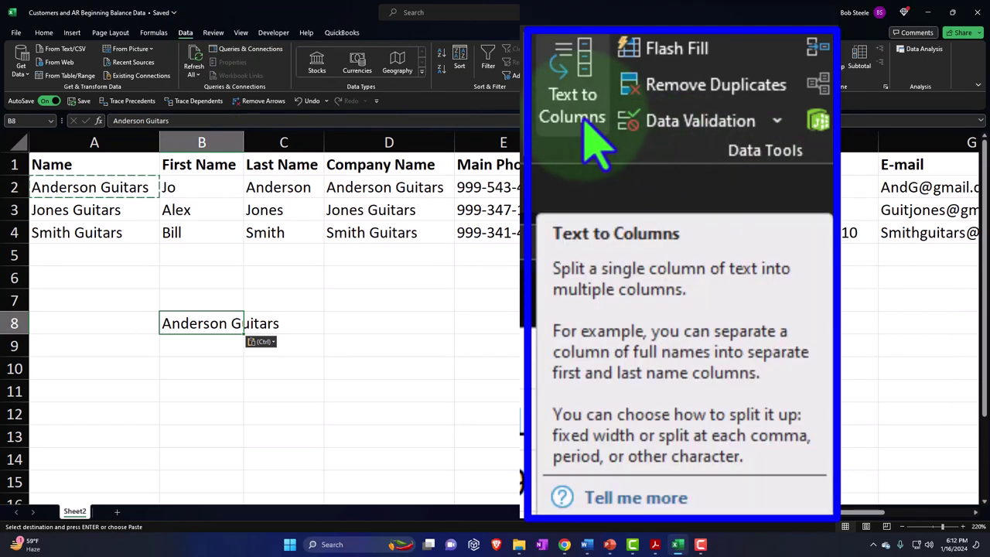
{"action": "left_click", "coordinate": [568, 70]}
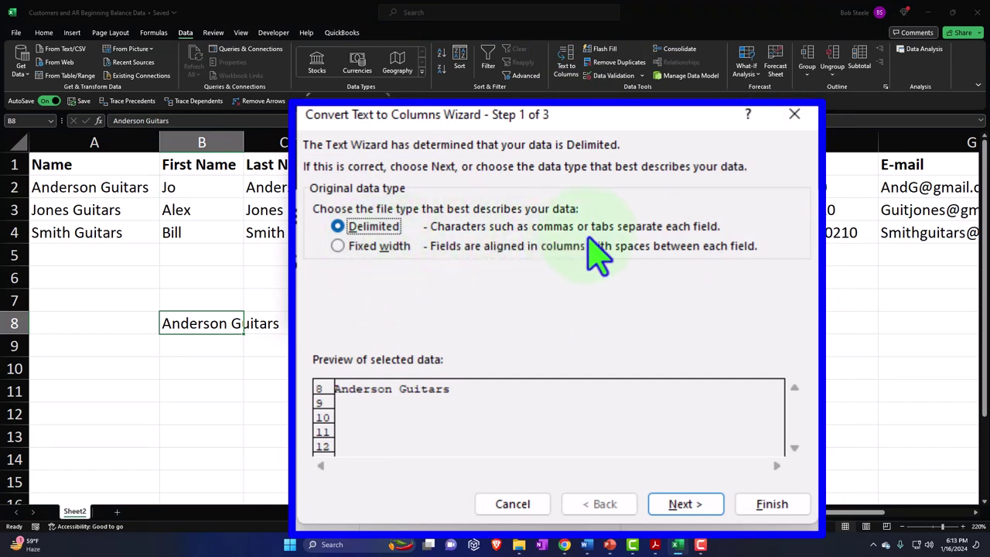
{"action": "left_click", "coordinate": [676, 503]}
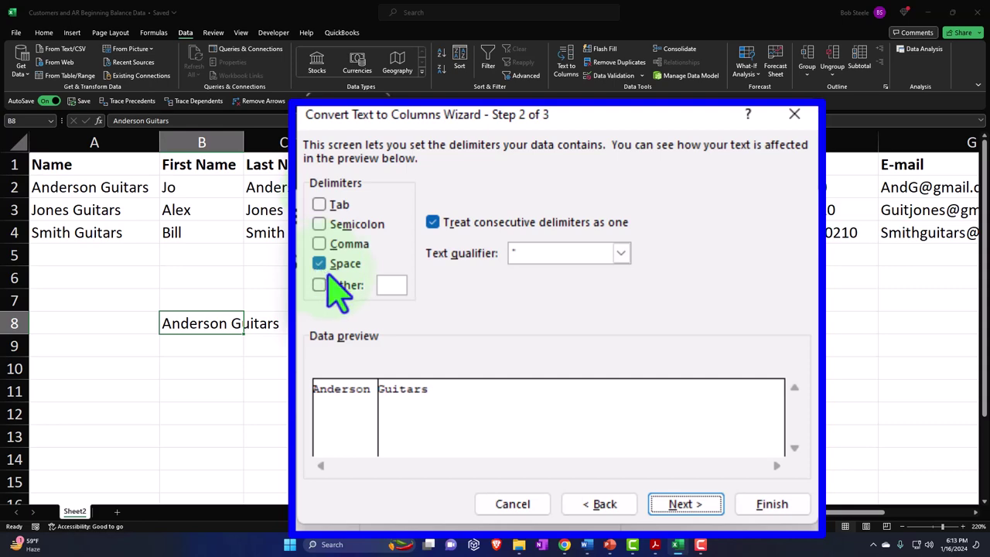
{"action": "left_click", "coordinate": [685, 505]}
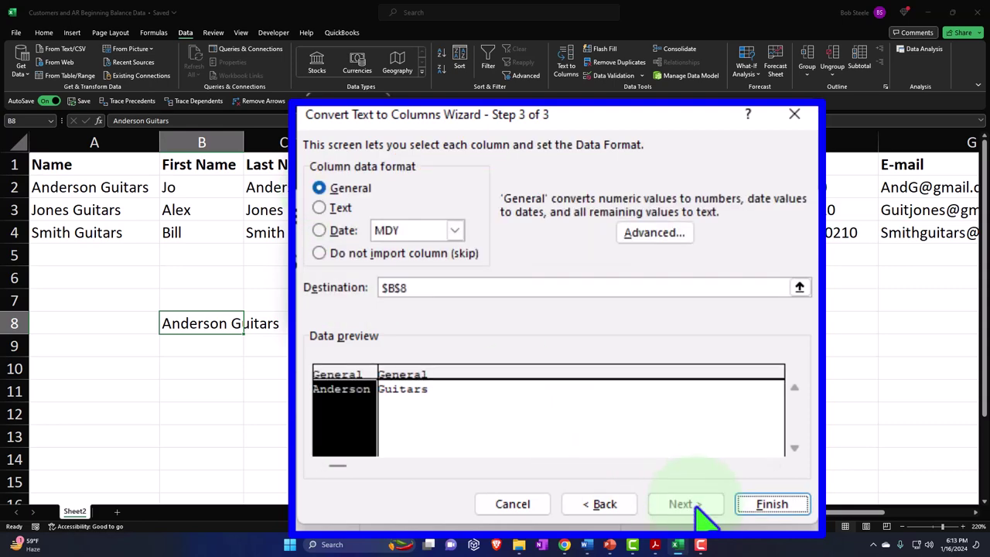
{"action": "left_click", "coordinate": [769, 504]}
Step: Clear the split company name from B8:C8
{"action": "left_click", "coordinate": [392, 369]}
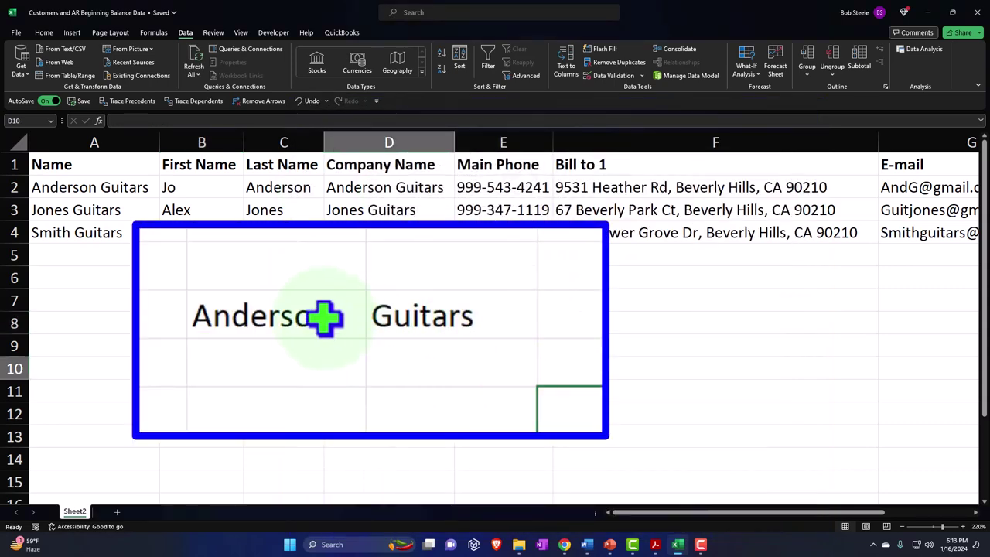
{"action": "left_click_drag", "start_coordinate": [325, 317], "coordinate": [411, 327]}
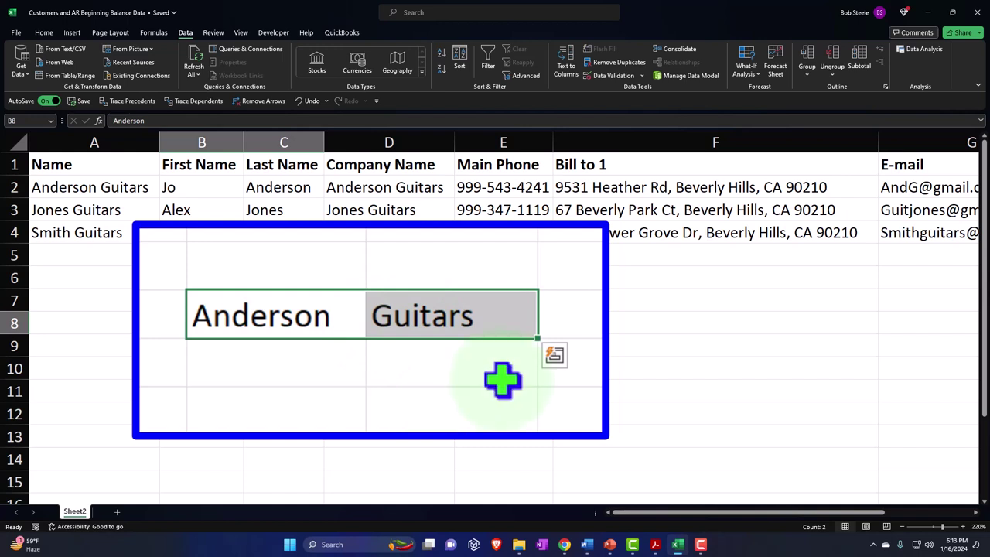
{"action": "key", "text": "Delete"}
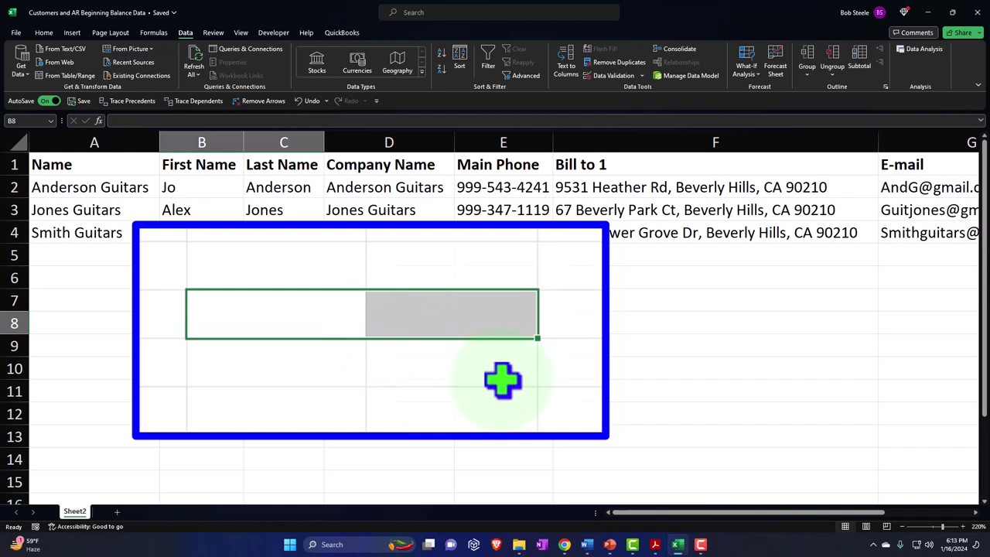
Step: Copy the three Bill to 1 addresses from F2:F4 into the blank area at K1:K3
{"action": "left_click", "coordinate": [648, 234]}
{"action": "key", "text": "ctrl+c"}
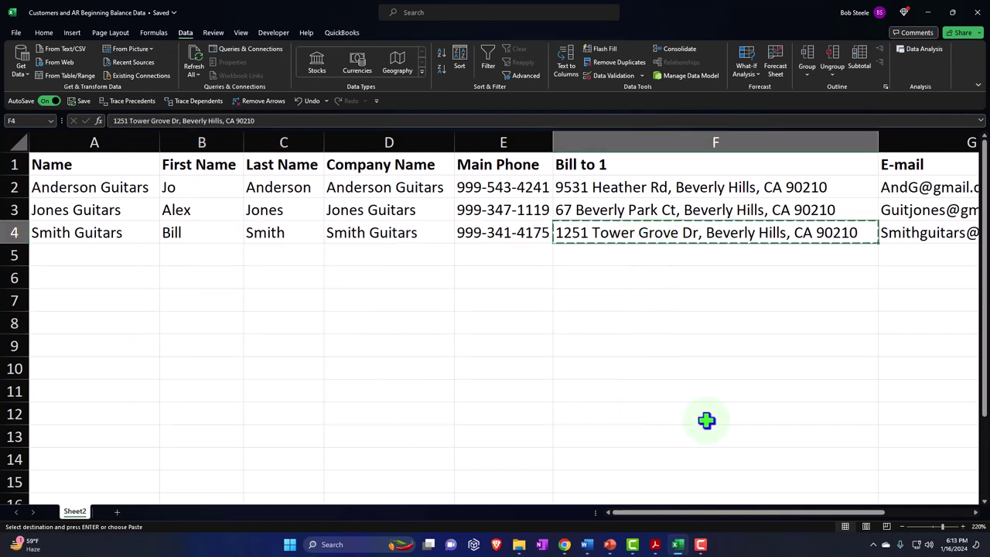
{"action": "left_click_drag", "start_coordinate": [635, 192], "coordinate": [634, 226]}
{"action": "key", "text": "ctrl+c"}
{"action": "left_click_drag", "start_coordinate": [754, 513], "coordinate": [843, 512]}
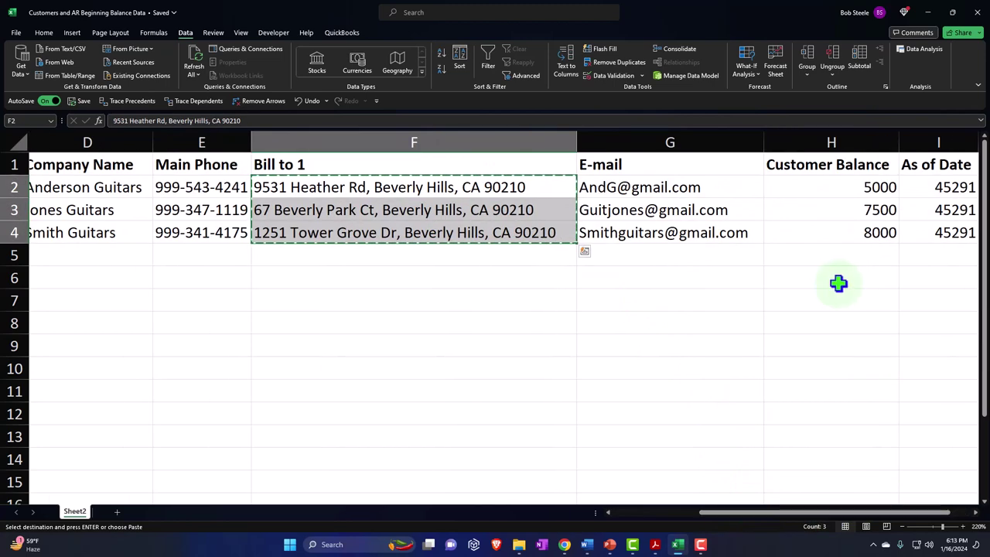
{"action": "left_click", "coordinate": [838, 281]}
{"action": "key", "text": "Right"}
{"action": "key", "text": "Right"}
{"action": "key", "text": "Right"}
{"action": "key", "text": "Right"}
{"action": "key", "text": "Right"}
{"action": "key", "text": "Right"}
{"action": "key", "text": "Right"}
{"action": "key", "text": "Right"}
{"action": "key", "text": "Right"}
{"action": "key", "text": "Right"}
{"action": "key", "text": "Right"}
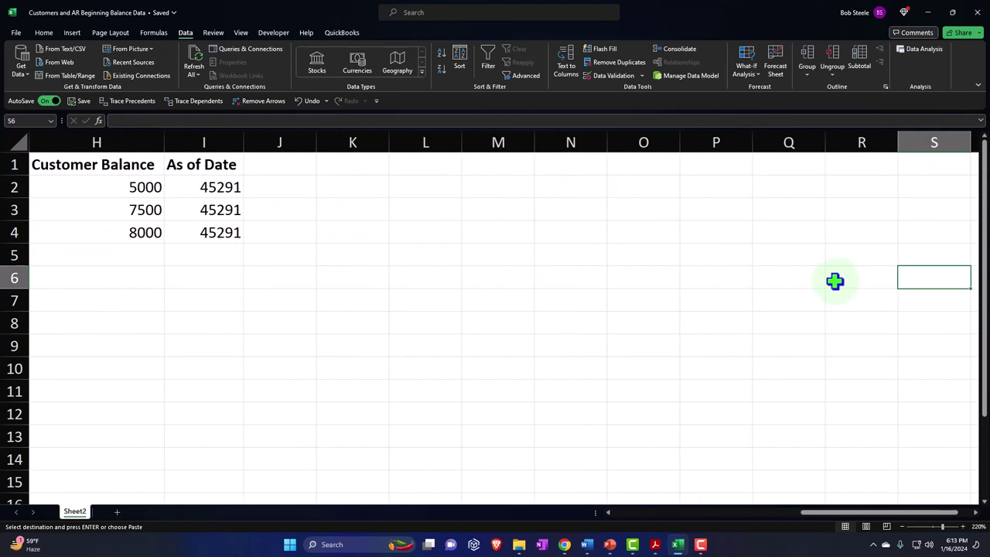
{"action": "left_click", "coordinate": [357, 169]}
{"action": "key", "text": "ctrl+v"}
Step: Widen column K to make room for the pasted addresses
{"action": "left_click", "coordinate": [423, 329]}
{"action": "left_click_drag", "start_coordinate": [389, 142], "coordinate": [565, 142]}
{"action": "left_click_drag", "start_coordinate": [714, 155], "coordinate": [819, 158]}
{"action": "left_click", "coordinate": [895, 195]}
Step: Split the address in K1 into separate columns using Text to Columns with Fixed width, the suggested breaks and destination $K$1
{"action": "left_click", "coordinate": [444, 206]}
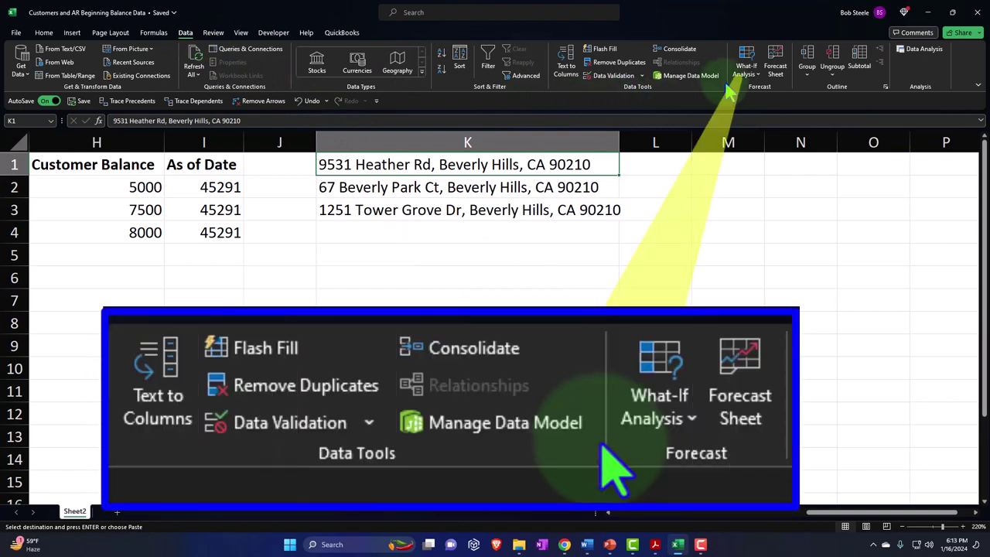
{"action": "left_click", "coordinate": [564, 71]}
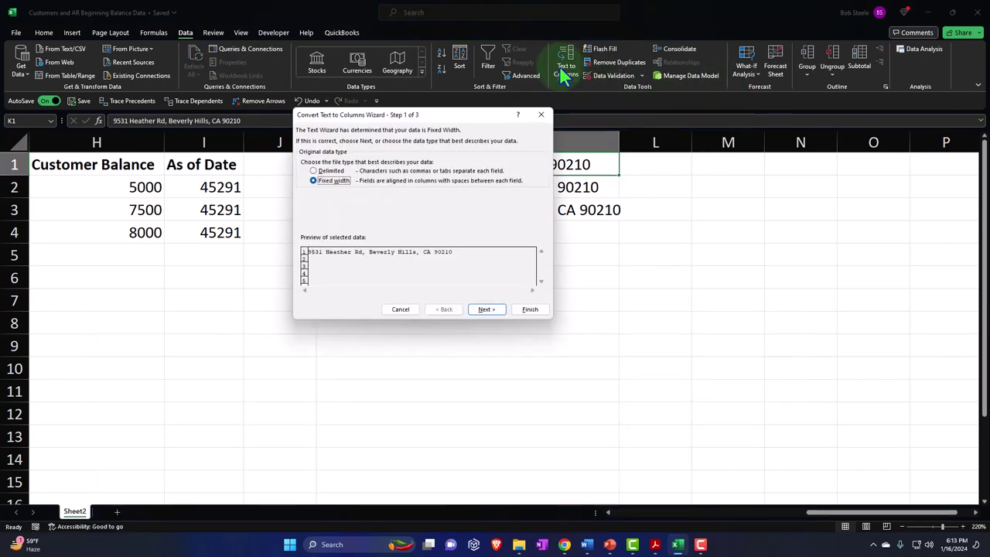
{"action": "left_click", "coordinate": [314, 171]}
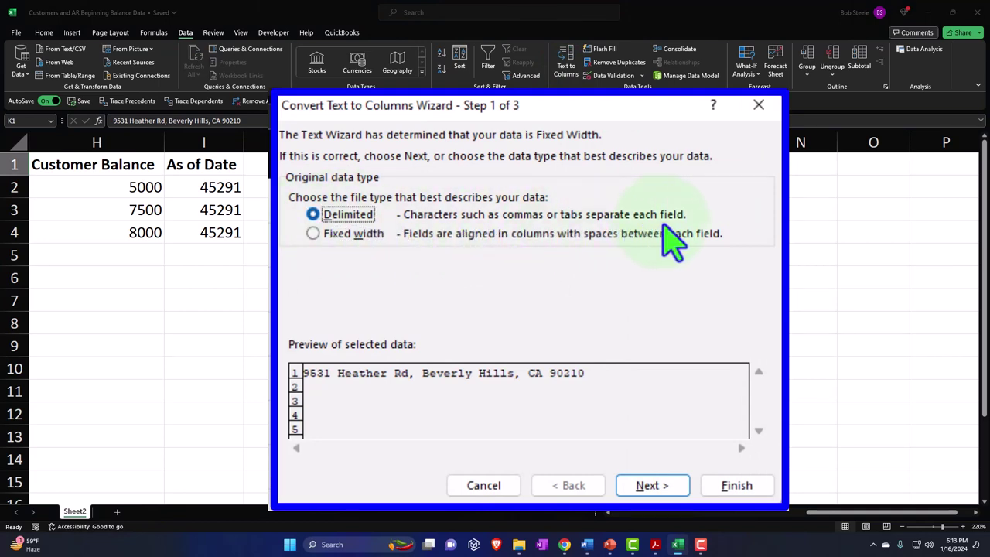
{"action": "left_click", "coordinate": [316, 237]}
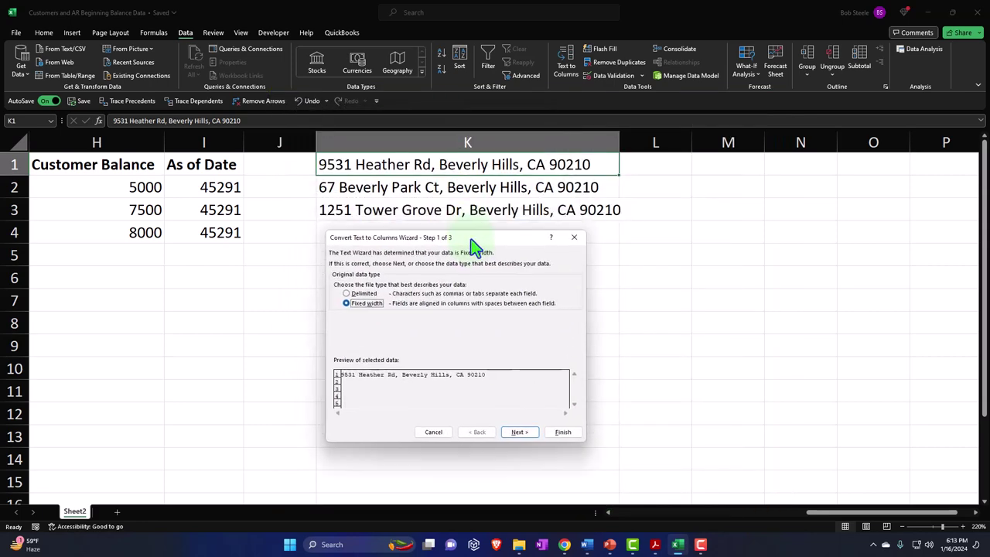
{"action": "left_click", "coordinate": [793, 514]}
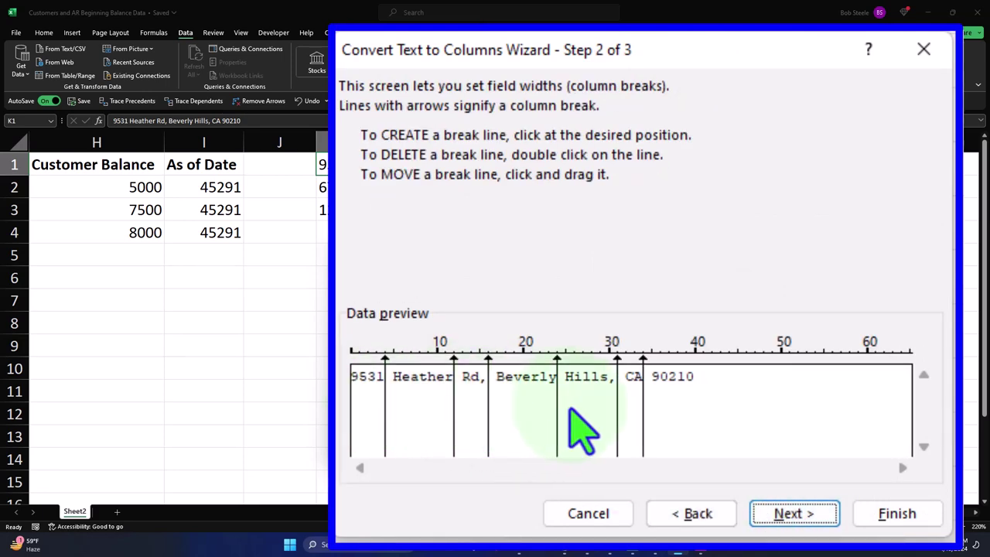
{"action": "left_click", "coordinate": [782, 518]}
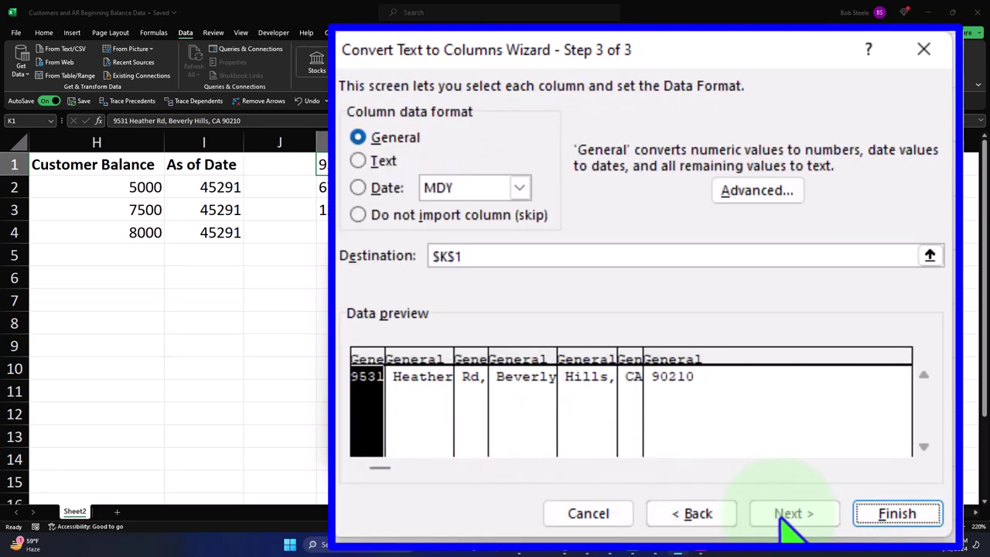
{"action": "left_click", "coordinate": [897, 517]}
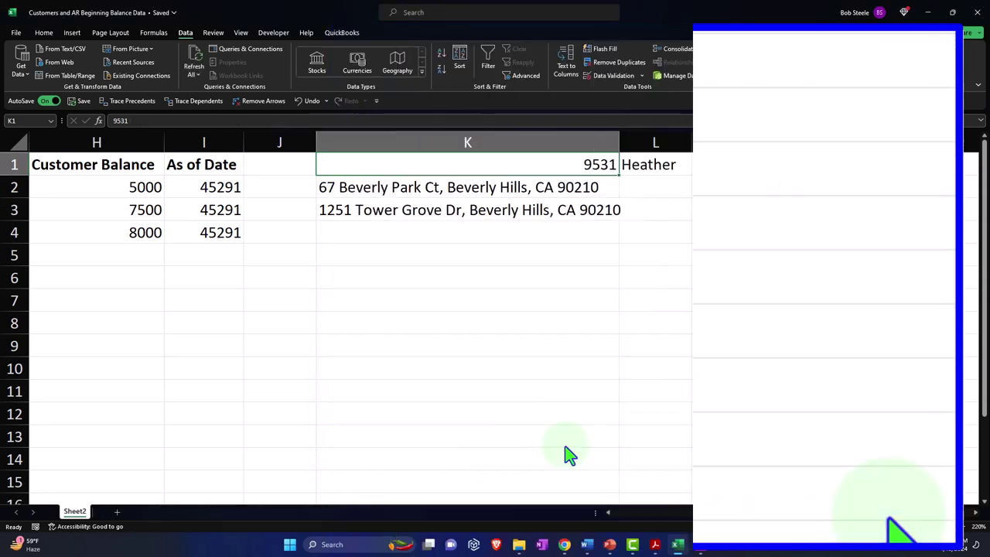
Step: Clear the practice addresses and their split parts from K1:Q4
{"action": "key", "text": "Right"}
{"action": "key", "text": "Right"}
{"action": "key", "text": "Right"}
{"action": "key", "text": "Right"}
{"action": "key", "text": "Right"}
{"action": "key", "text": "Right"}
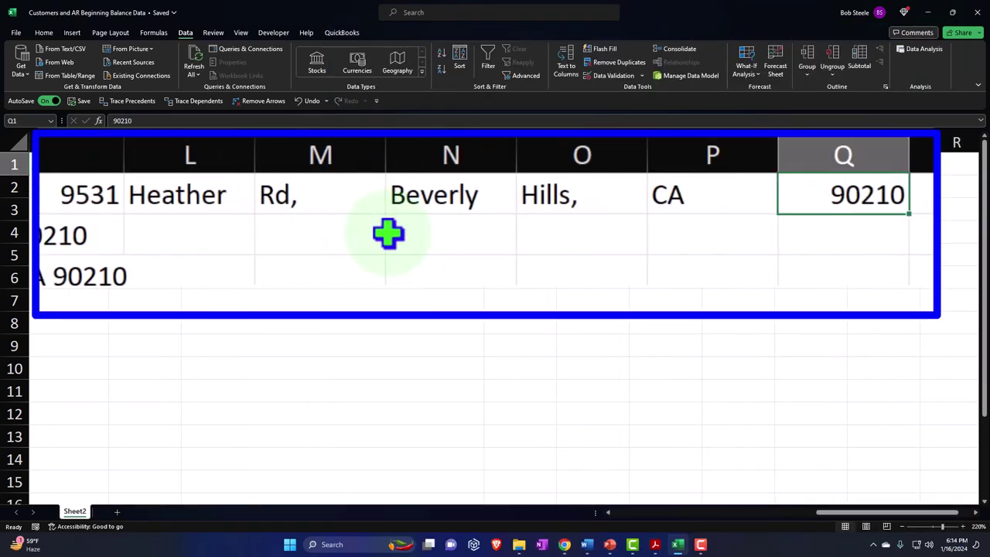
{"action": "mouse_move", "coordinate": [46, 194]}
{"action": "left_mouse_down"}
{"action": "mouse_move", "coordinate": [657, 270]}
{"action": "mouse_move", "coordinate": [851, 278]}
{"action": "left_mouse_up"}
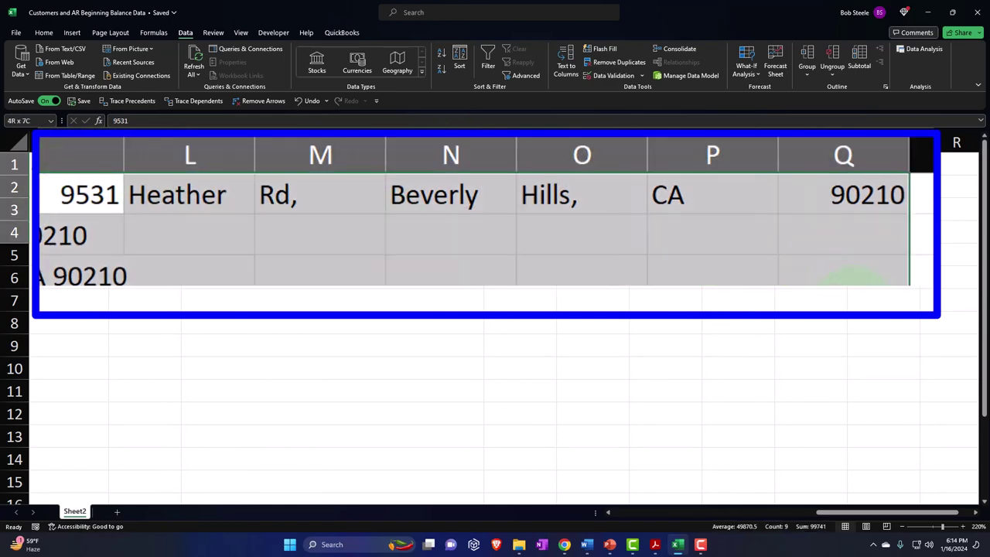
{"action": "key", "text": "Delete"}
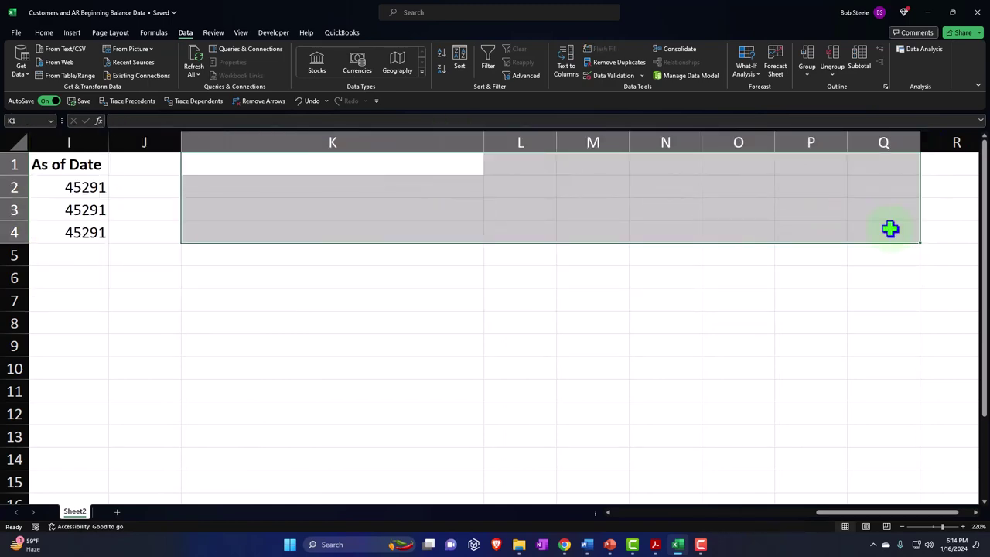
Step: Return to the Bill to 1 data, switch to the QuickBooks Online Customers page in Chrome and open a new customer form
{"action": "key", "text": "ctrl+Home"}
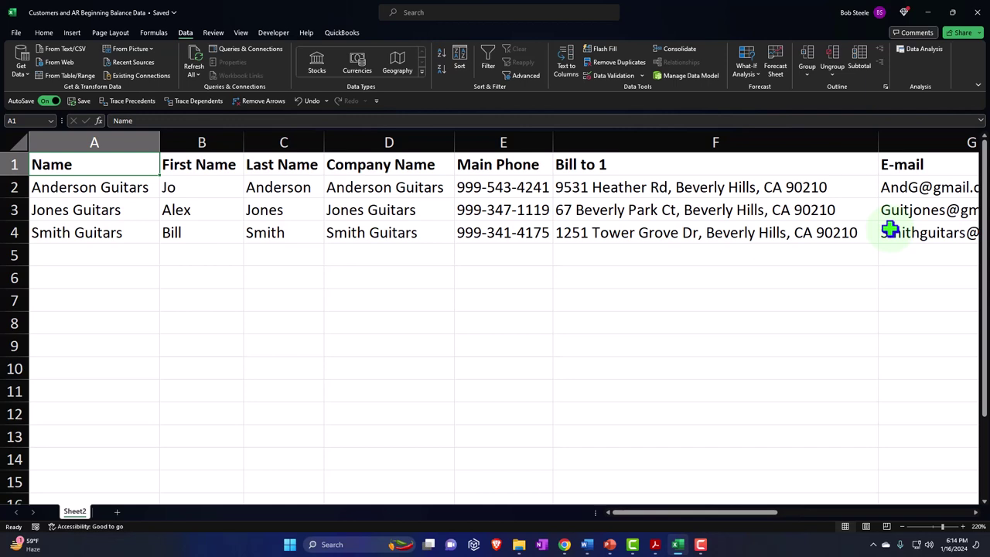
{"action": "left_click", "coordinate": [661, 194]}
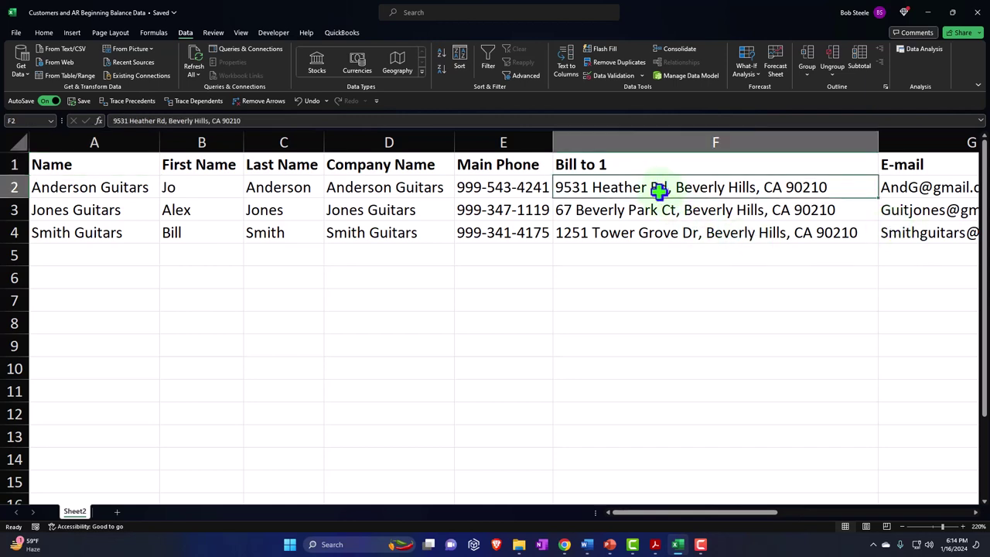
{"action": "left_click", "coordinate": [566, 545]}
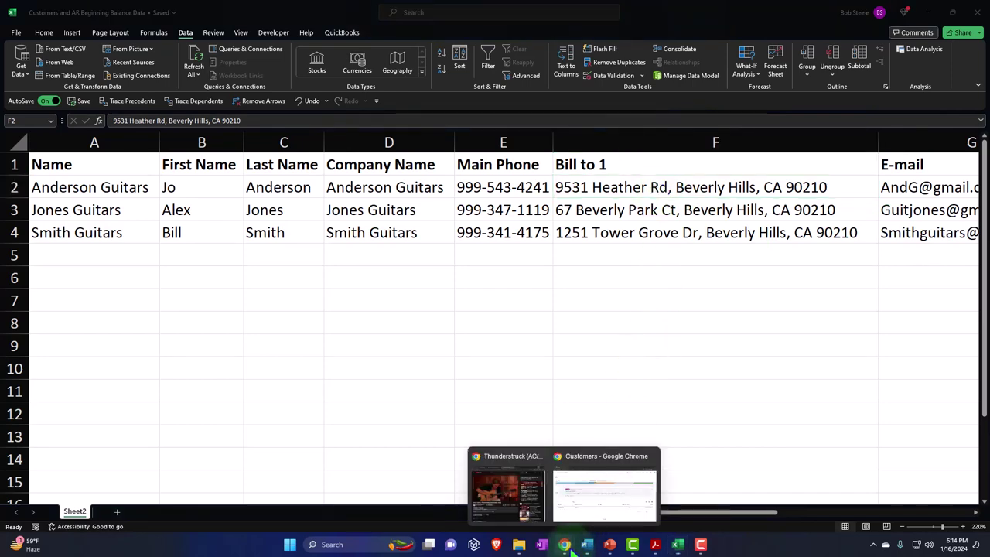
{"action": "left_click", "coordinate": [570, 511]}
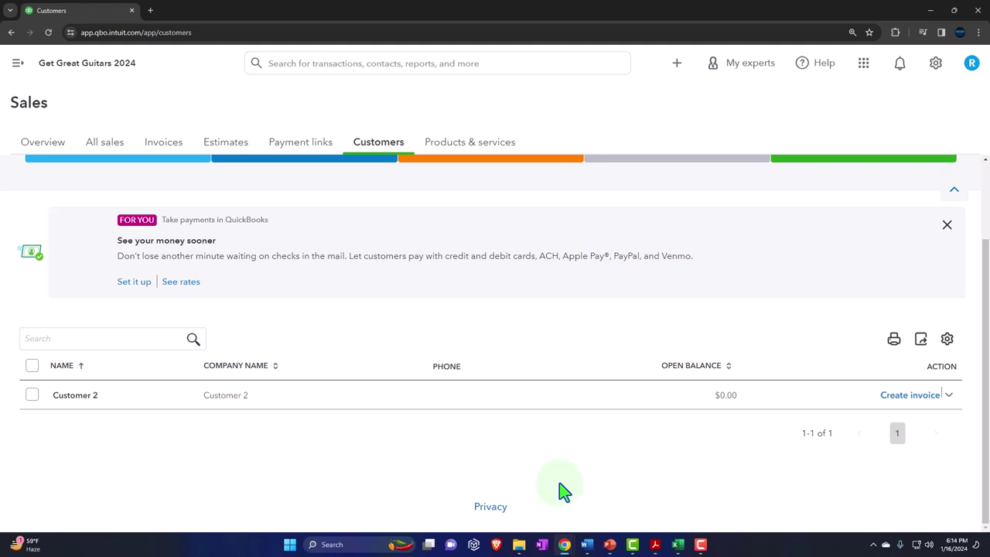
{"action": "scroll", "coordinate": [556, 457], "scroll_direction": "up", "scroll_amount": 2}
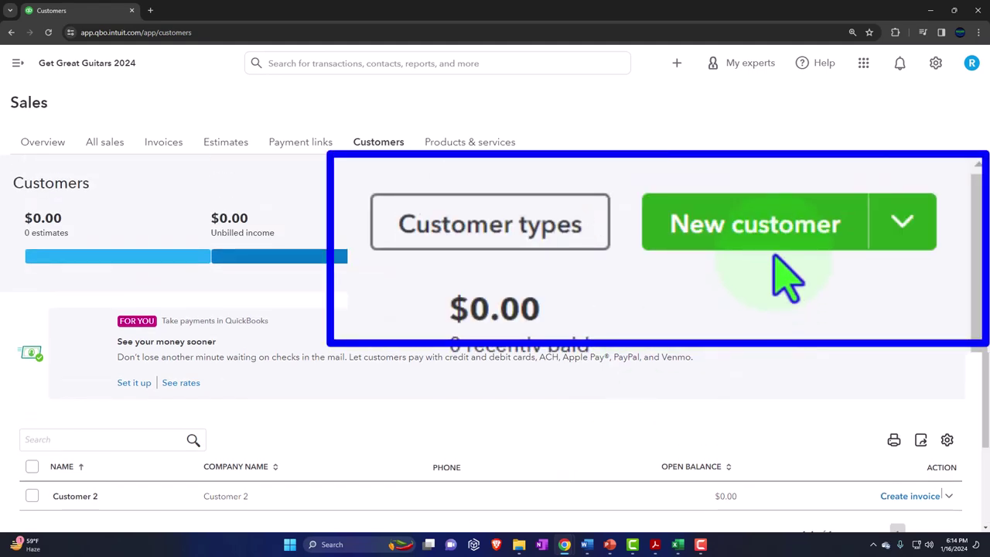
{"action": "left_click", "coordinate": [902, 193]}
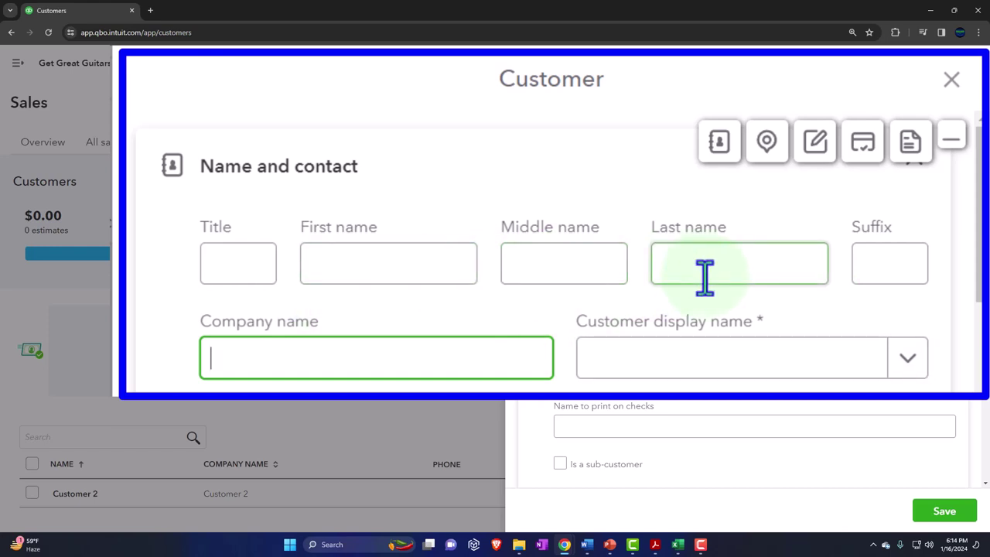
Step: Examine the name and contact fields of the new customer form, from company and display name to the sub-customer option
{"action": "key", "text": "Tab"}
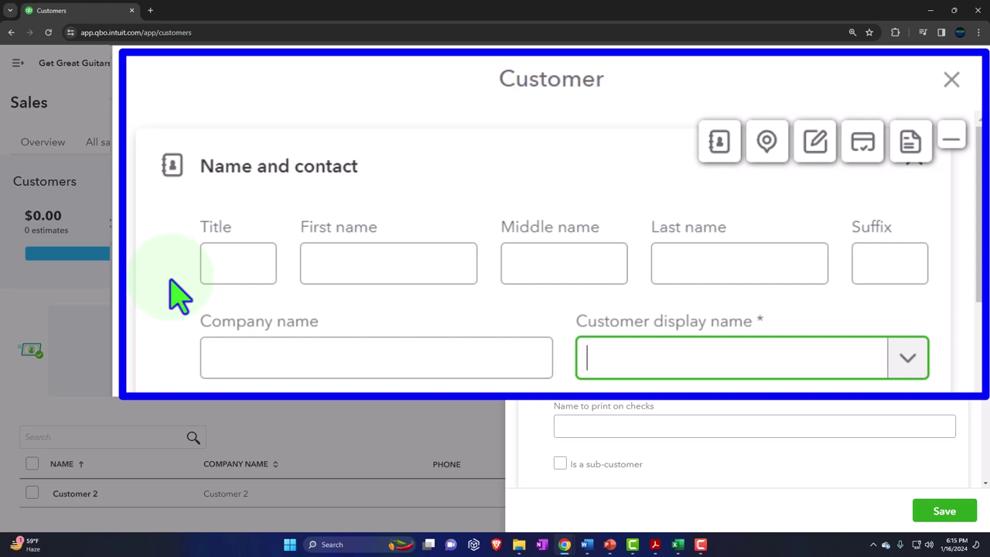
{"action": "key", "text": "Tab"}
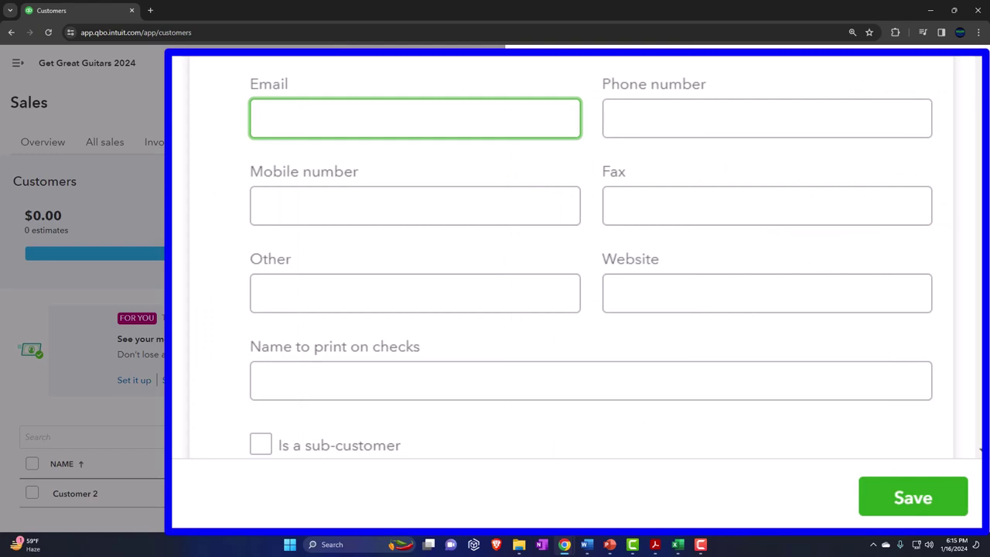
{"action": "left_click", "coordinate": [766, 117]}
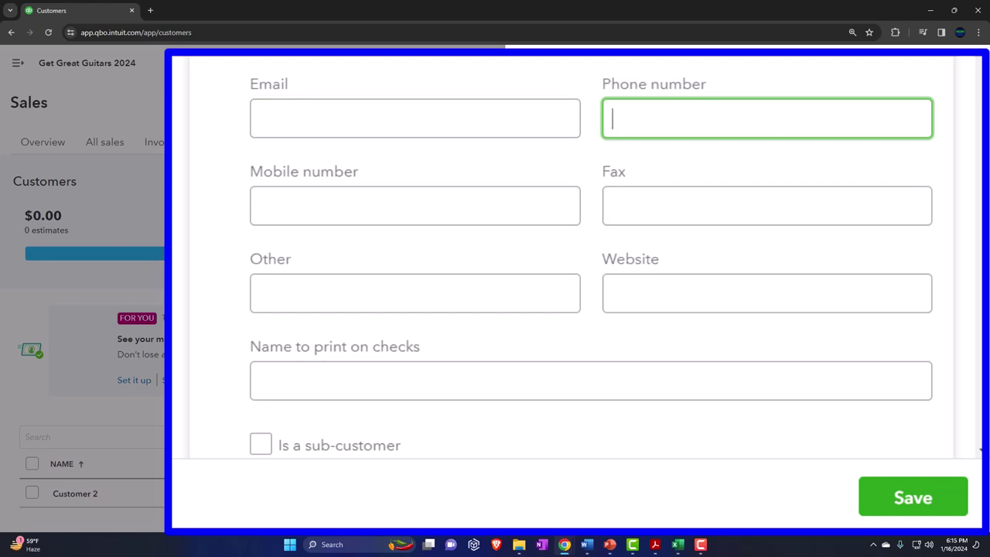
{"action": "left_click", "coordinate": [414, 206]}
{"action": "key", "text": "Tab"}
{"action": "key", "text": "Tab"}
{"action": "key", "text": "Tab"}
{"action": "key", "text": "Tab"}
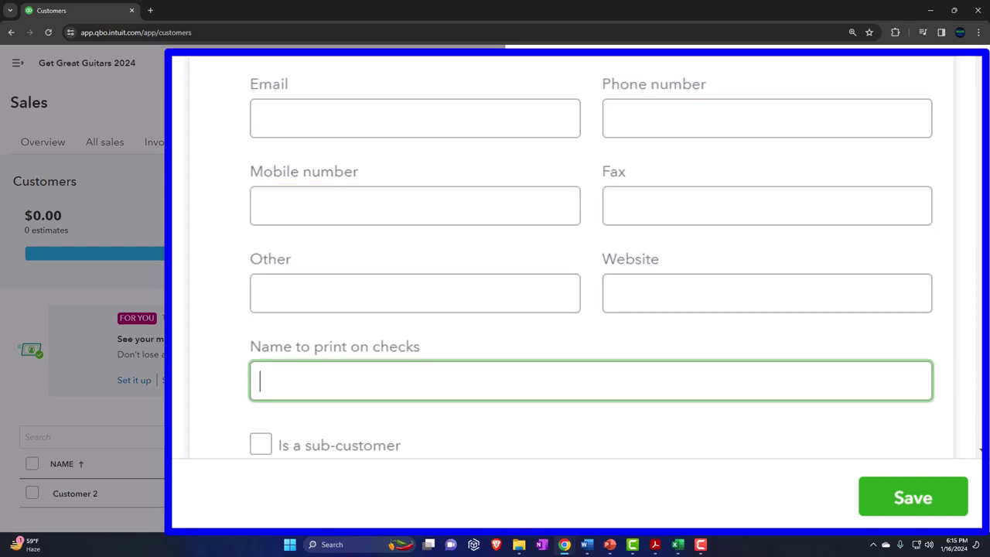
{"action": "key", "text": "Tab"}
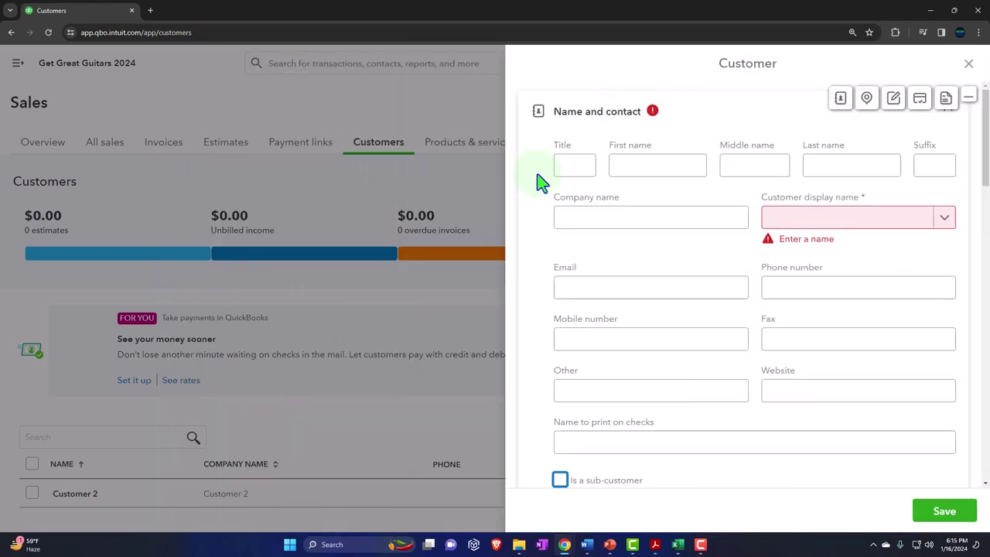
Step: Examine the billing address fields of the new customer form: street address, city, state, ZIP code and country
{"action": "scroll", "coordinate": [542, 184], "scroll_direction": "down", "scroll_amount": 3}
{"action": "key", "text": "Tab"}
{"action": "key", "text": "Tab"}
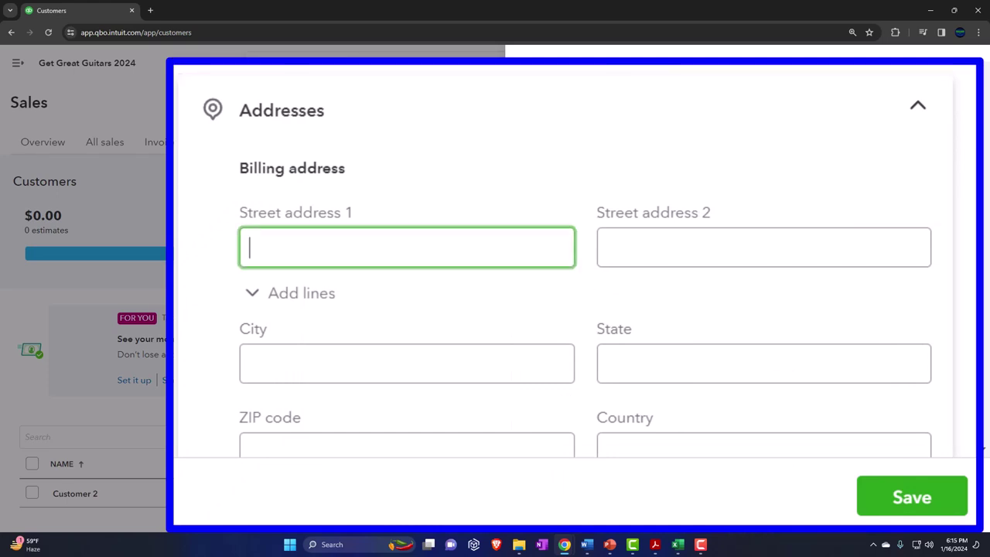
{"action": "key", "text": "Tab"}
{"action": "key", "text": "Tab"}
{"action": "key", "text": "Tab"}
{"action": "key", "text": "Tab"}
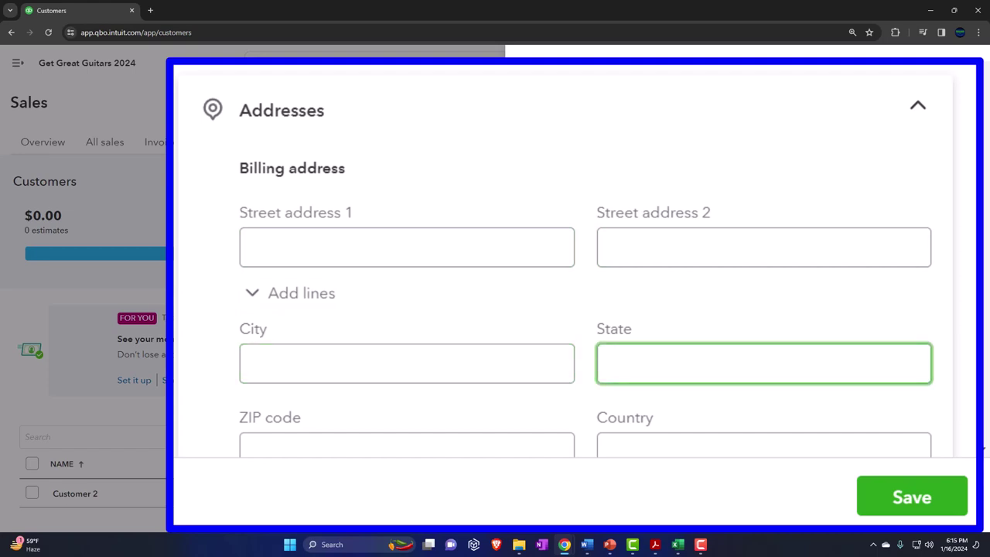
{"action": "key", "text": "Tab"}
{"action": "key", "text": "Tab"}
{"action": "key", "text": "Tab"}
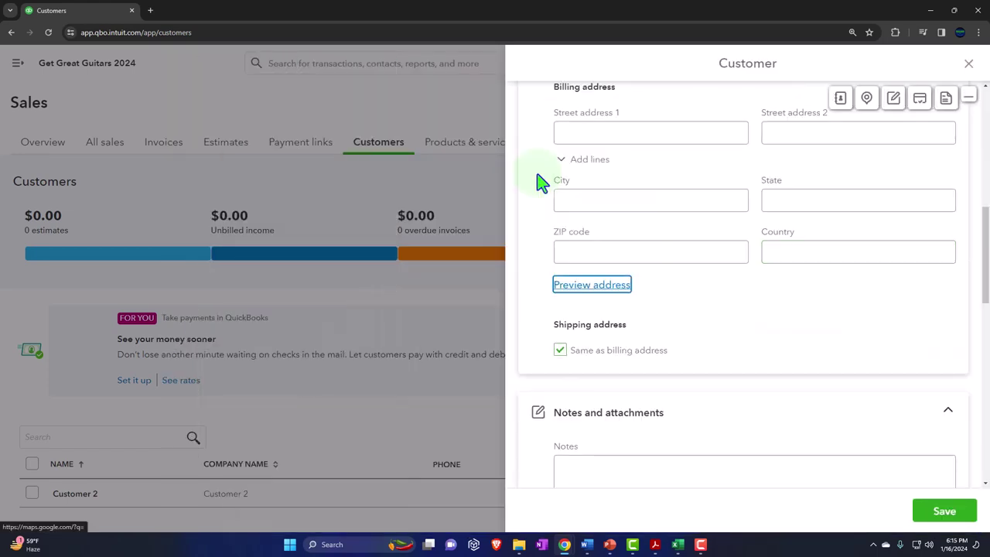
Step: Examine the shipping address option and the notes and attachments section of the new customer form
{"action": "key", "text": "Tab"}
{"action": "key", "text": "Tab"}
{"action": "key", "text": "Tab"}
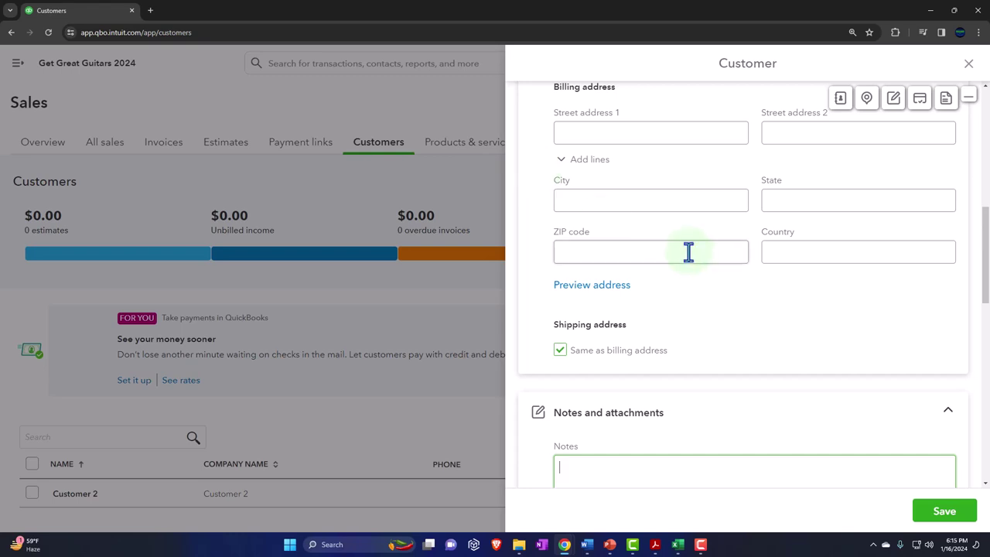
{"action": "scroll", "coordinate": [687, 252], "scroll_direction": "down", "scroll_amount": 3}
{"action": "key", "text": "Tab"}
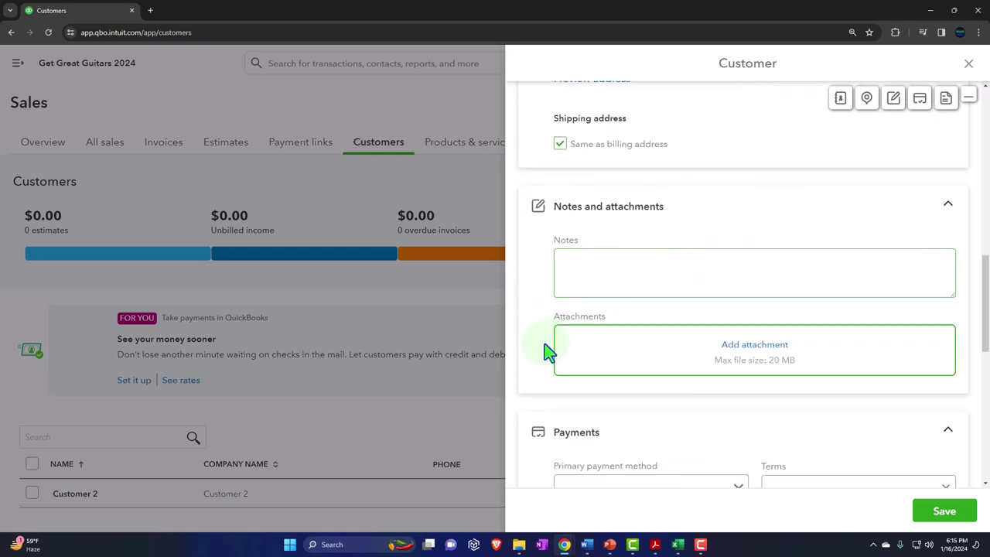
{"action": "scroll", "coordinate": [545, 352], "scroll_direction": "down", "scroll_amount": 1}
{"action": "key", "text": "Tab"}
{"action": "scroll", "coordinate": [545, 352], "scroll_direction": "down", "scroll_amount": 3}
Step: Examine the choices for primary payment method and terms in the Payments section of the customer form
{"action": "key", "text": "Tab"}
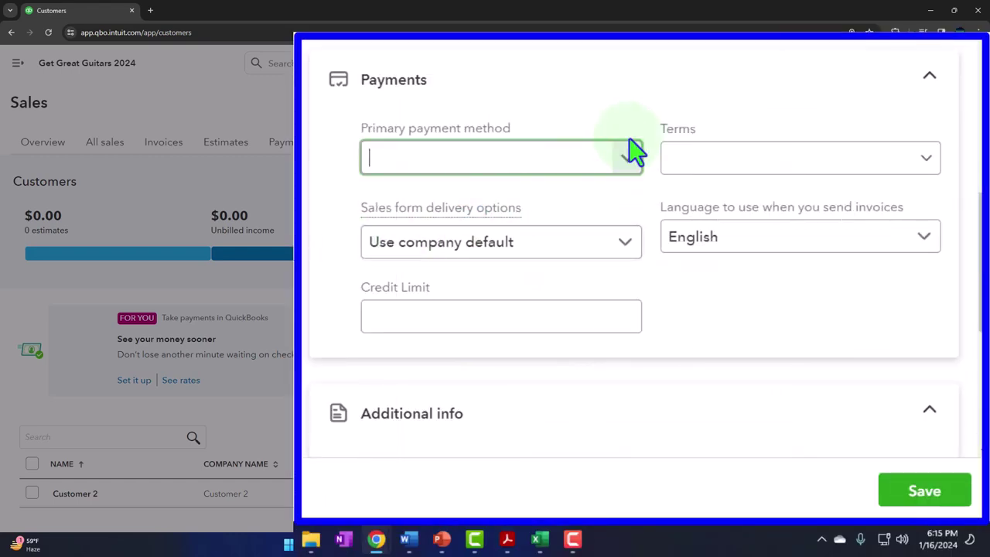
{"action": "left_click", "coordinate": [738, 281]}
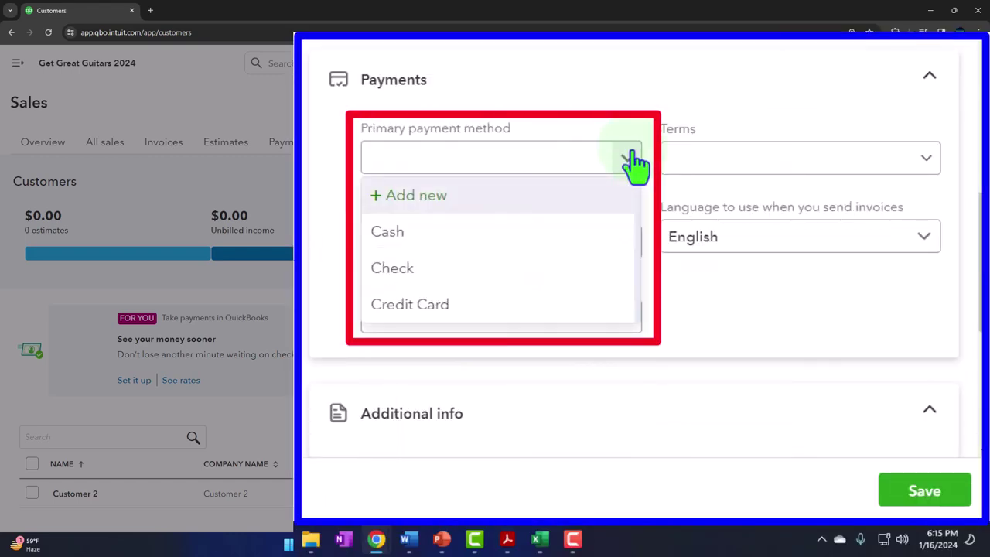
{"action": "left_click", "coordinate": [636, 164]}
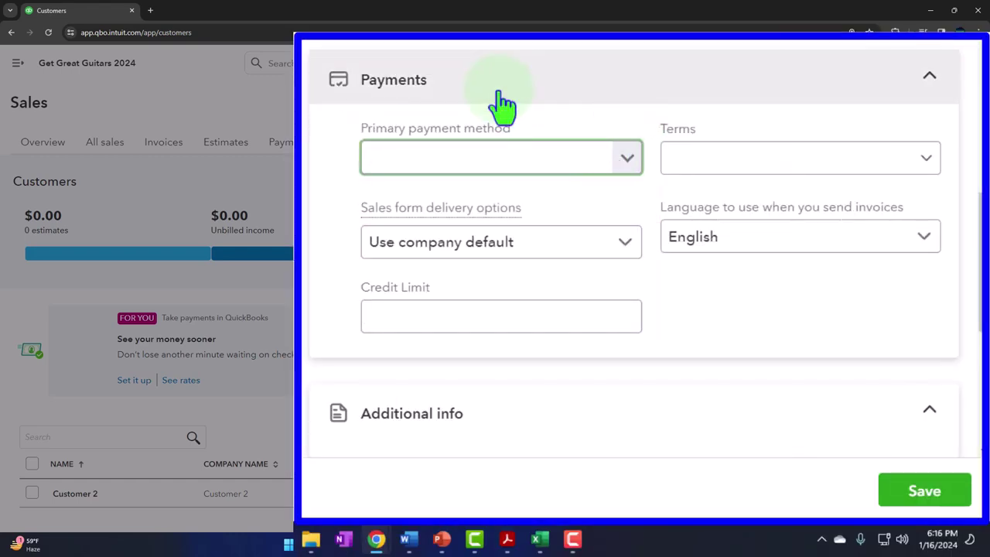
{"action": "key", "text": "Tab"}
{"action": "left_click", "coordinate": [925, 162]}
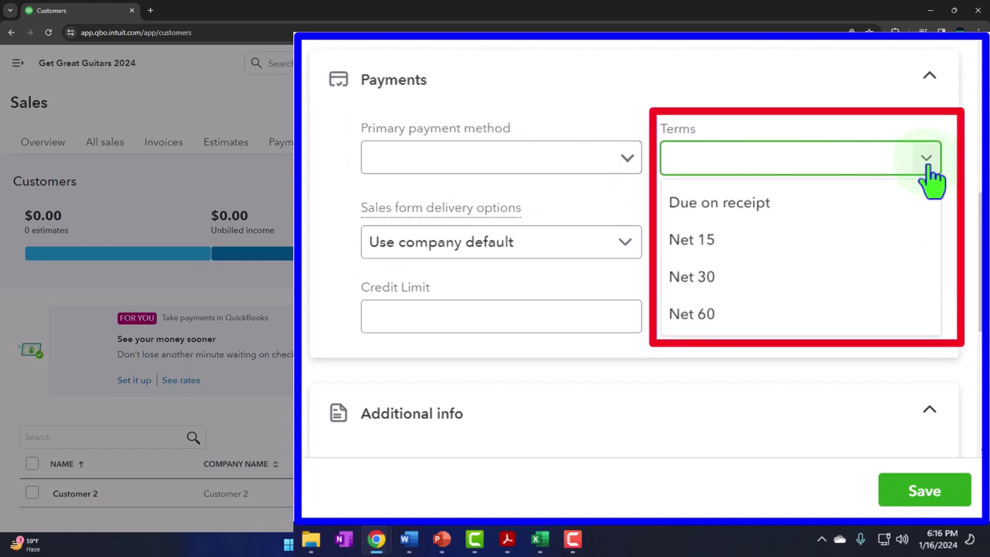
{"action": "left_click", "coordinate": [926, 166]}
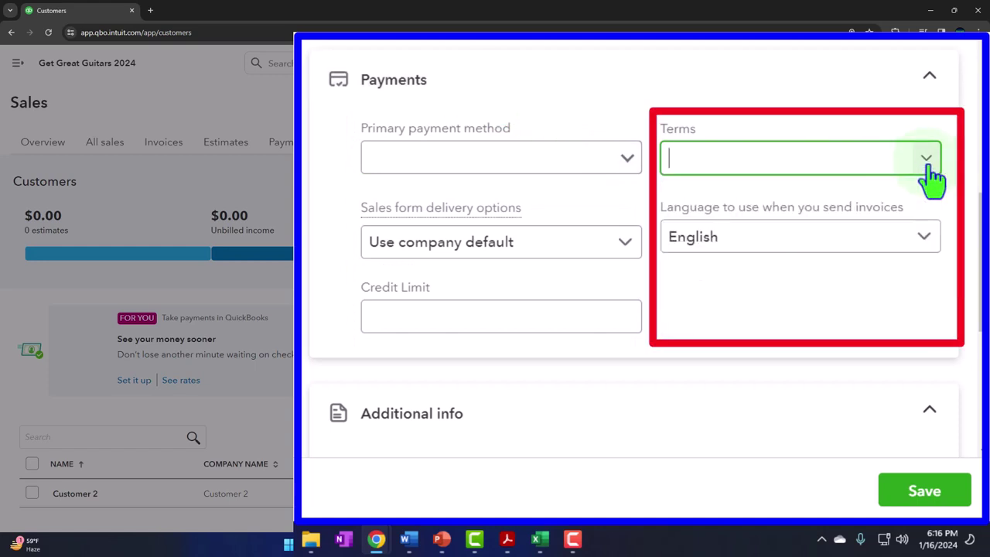
{"action": "key", "text": "Tab"}
{"action": "key", "text": "Tab"}
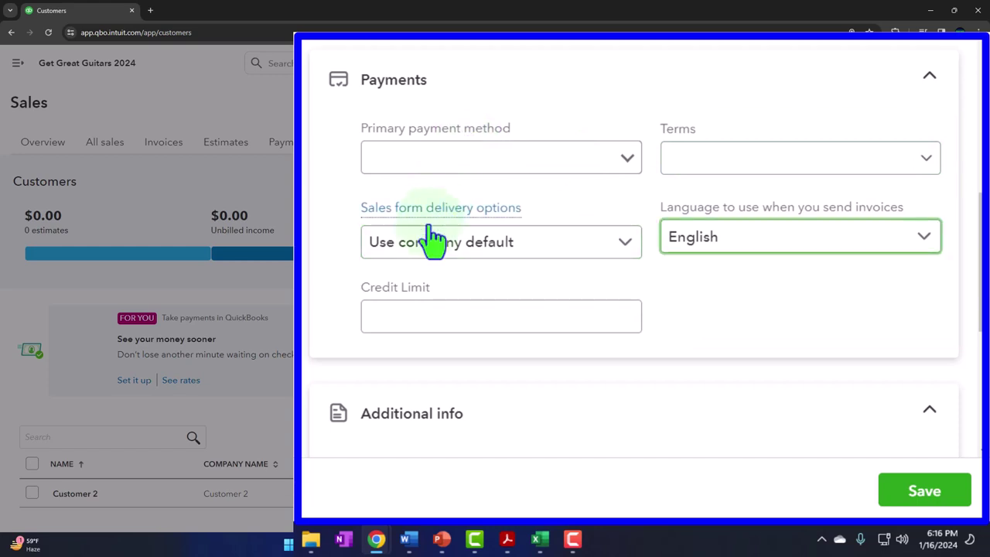
Step: Examine the invoice language choices, sales form delivery options and credit limit field in the Payments section
{"action": "left_click", "coordinate": [928, 238]}
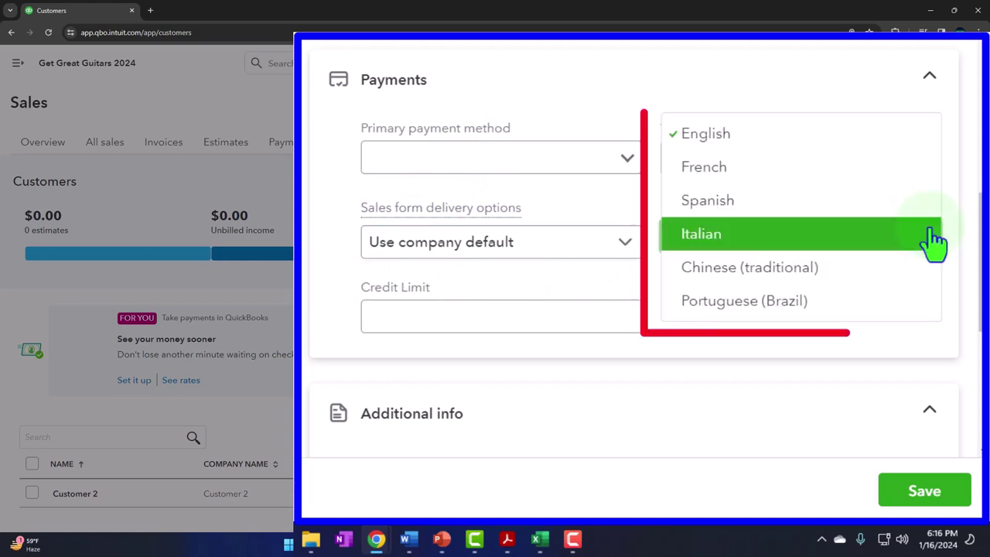
{"action": "left_click", "coordinate": [320, 276]}
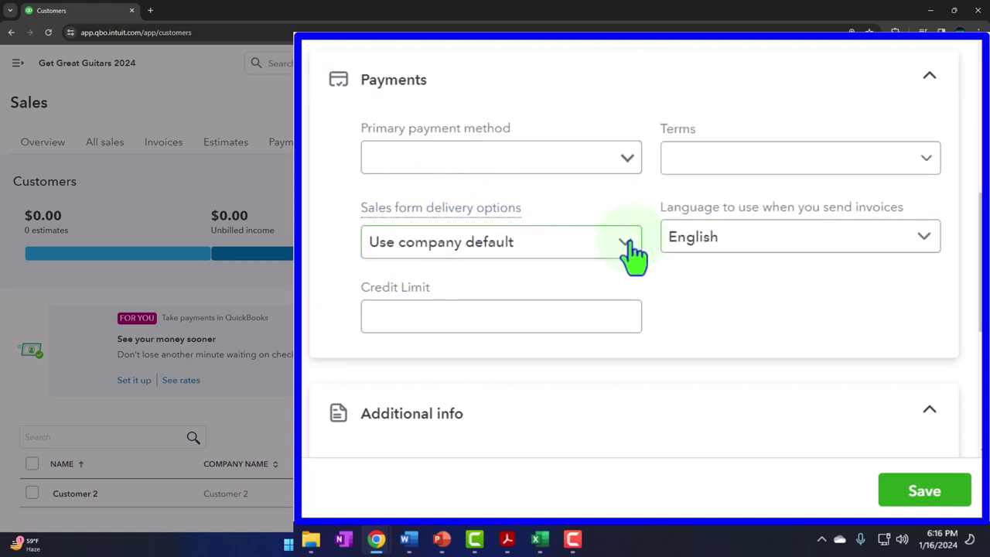
{"action": "key", "text": "Tab"}
{"action": "key", "text": "Tab"}
{"action": "key", "text": "Tab"}
{"action": "key", "text": "Tab"}
{"action": "key", "text": "Tab"}
{"action": "key", "text": "Tab"}
{"action": "key", "text": "Tab"}
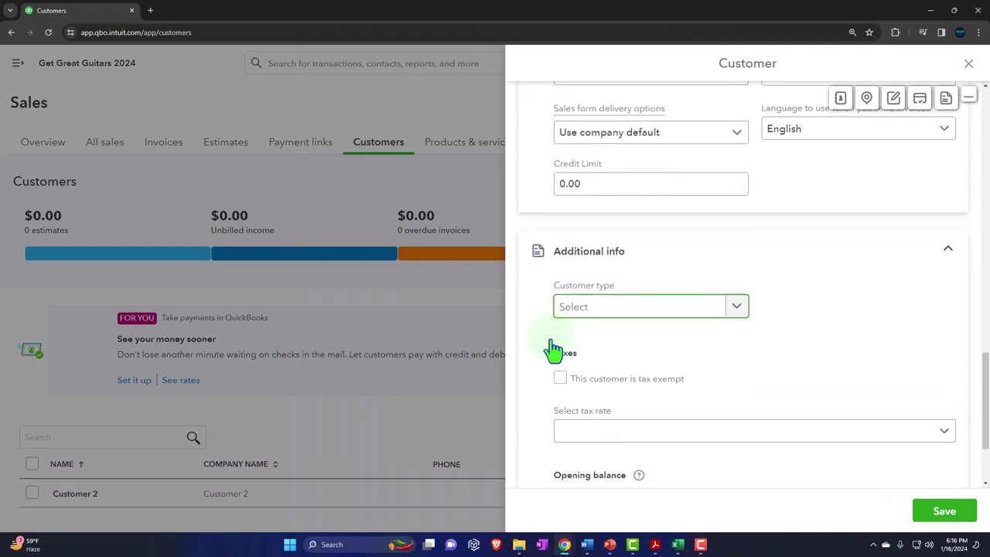
Step: Examine the customer type field and the tax-exempt option in the Additional info section
{"action": "scroll", "coordinate": [552, 342], "scroll_direction": "down", "scroll_amount": 1}
{"action": "left_click", "coordinate": [615, 267]}
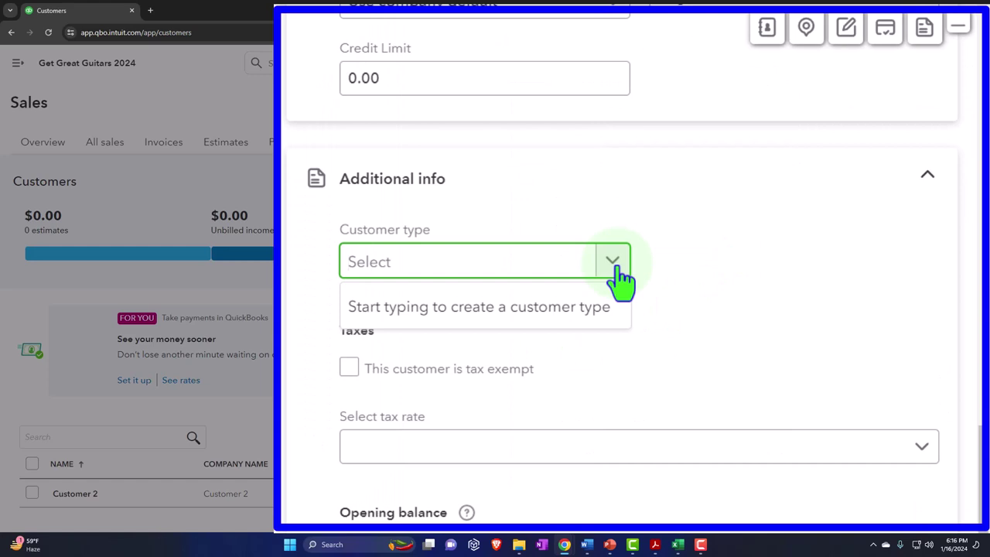
{"action": "left_click", "coordinate": [618, 266]}
{"action": "key", "text": "Tab"}
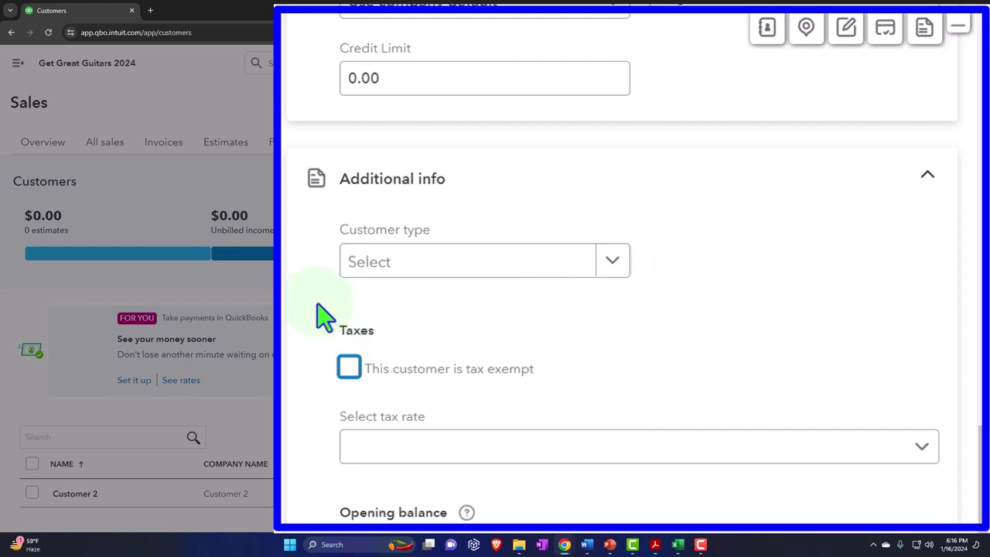
{"action": "scroll", "coordinate": [323, 315], "scroll_direction": "down", "scroll_amount": 1}
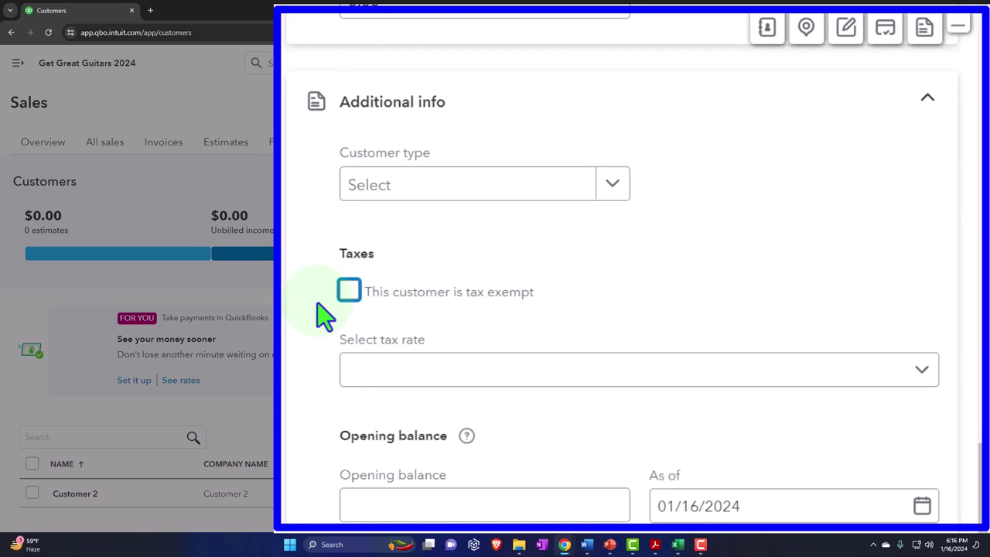
Step: Examine the tax rate choices and the opening balance fields at the end of the customer form
{"action": "key", "text": "Tab"}
{"action": "scroll", "coordinate": [324, 315], "scroll_direction": "down", "scroll_amount": 1}
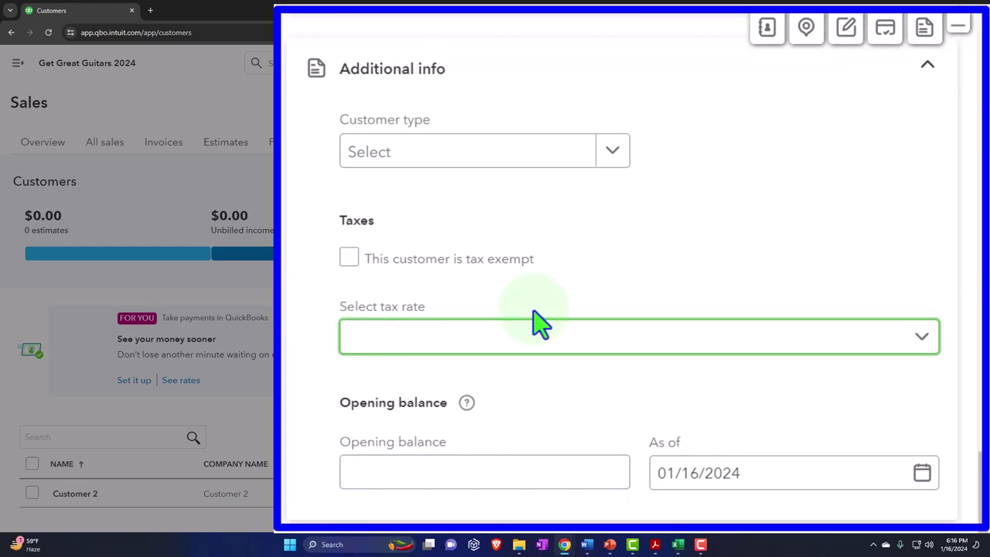
{"action": "left_click", "coordinate": [923, 339]}
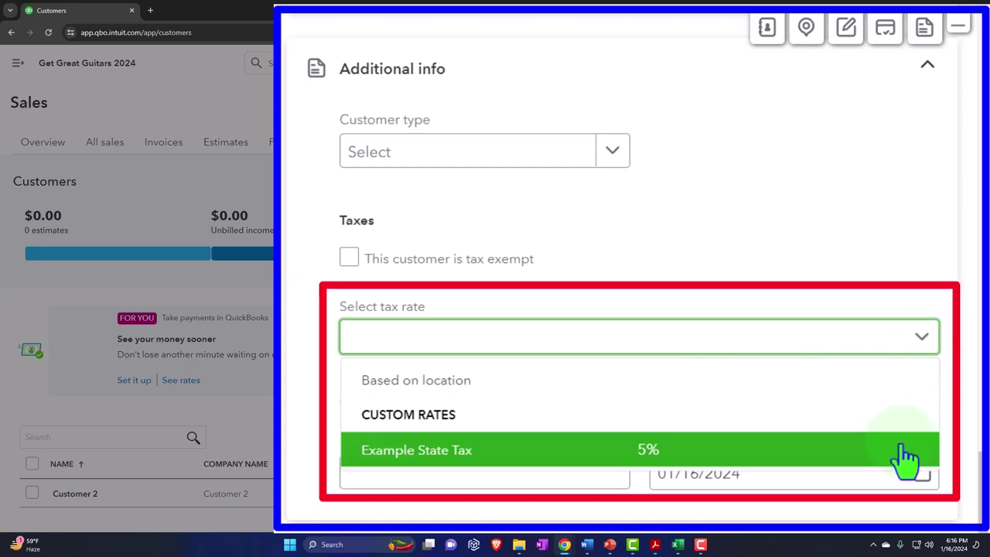
{"action": "left_click", "coordinate": [319, 324]}
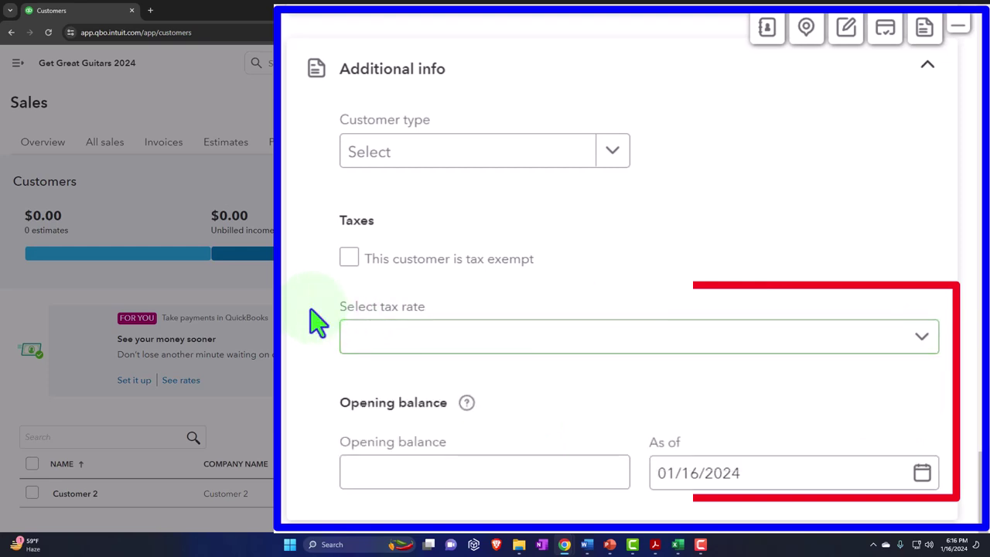
{"action": "key", "text": "Tab"}
{"action": "key", "text": "Tab"}
{"action": "key", "text": "Tab"}
{"action": "key", "text": "Tab"}
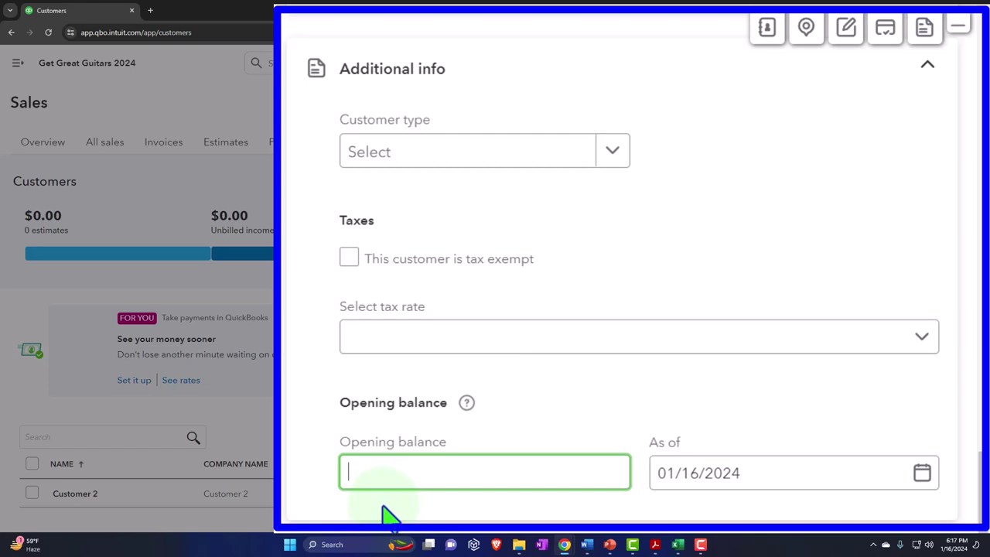
Step: Switch to Excel to compare the Customer Balance and As of Date columns with the form's opening balance fields, and return to QuickBooks Online
{"action": "left_click", "coordinate": [677, 545]}
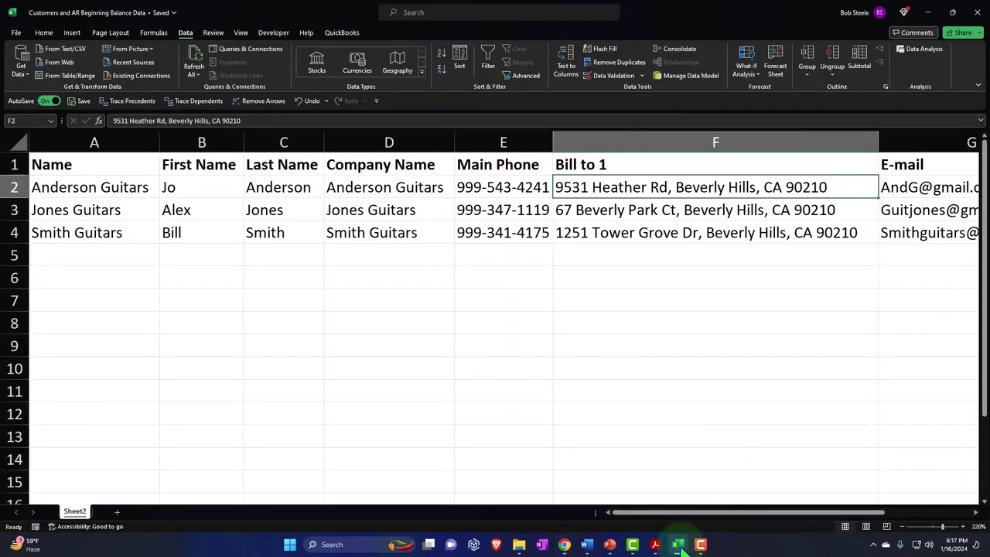
{"action": "left_click", "coordinate": [767, 254]}
{"action": "key", "text": "Right"}
{"action": "key", "text": "Right"}
{"action": "key", "text": "Right"}
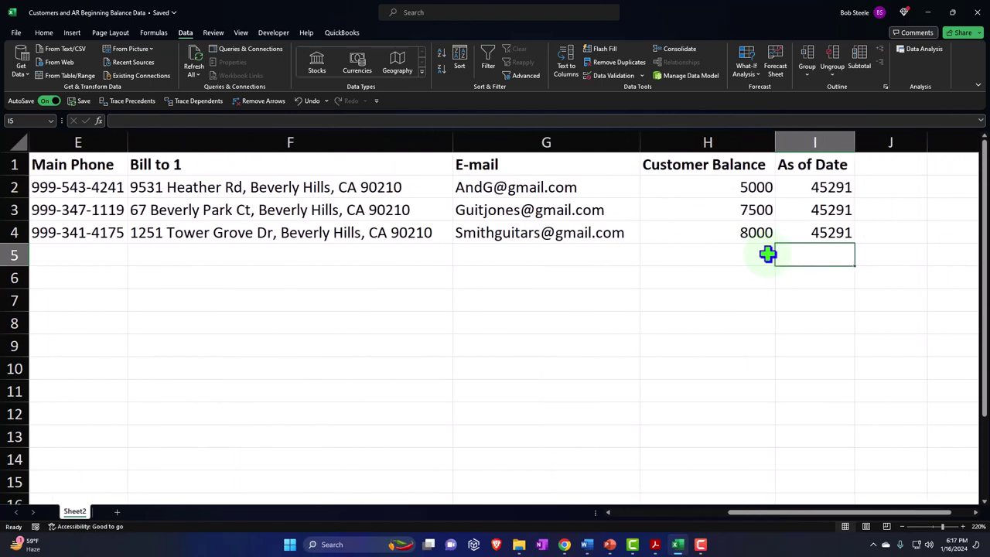
{"action": "key", "text": "Up"}
{"action": "key", "text": "Left"}
{"action": "key", "text": "Up"}
{"action": "key", "text": "Up"}
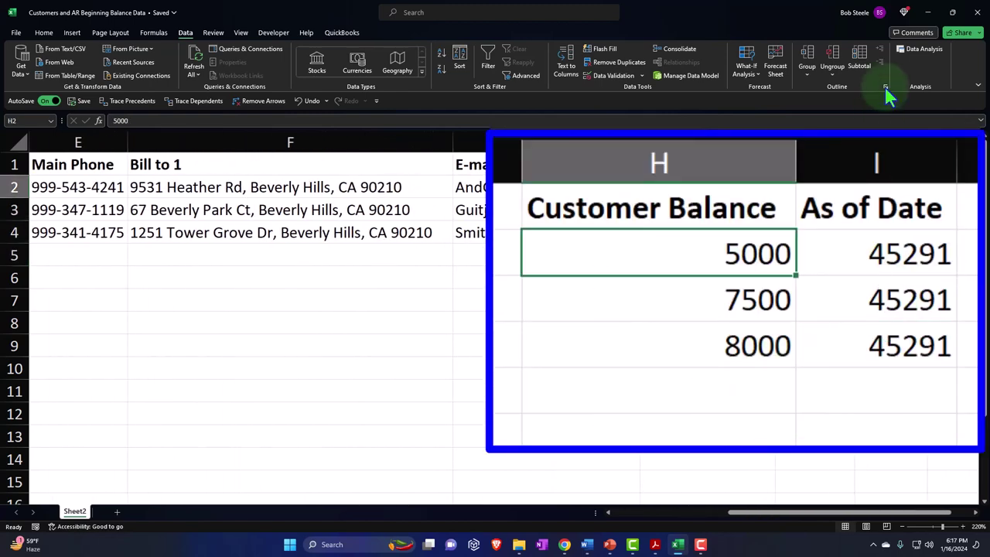
{"action": "left_click", "coordinate": [929, 12]}
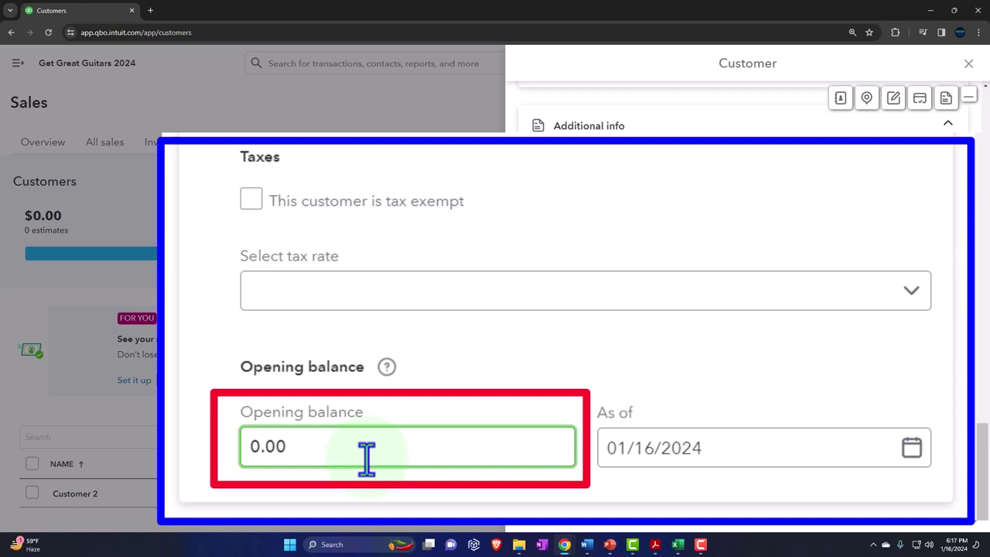
Step: Close the new customer form without saving and show the options for importing or adding multiple customers
{"action": "left_click", "coordinate": [970, 65]}
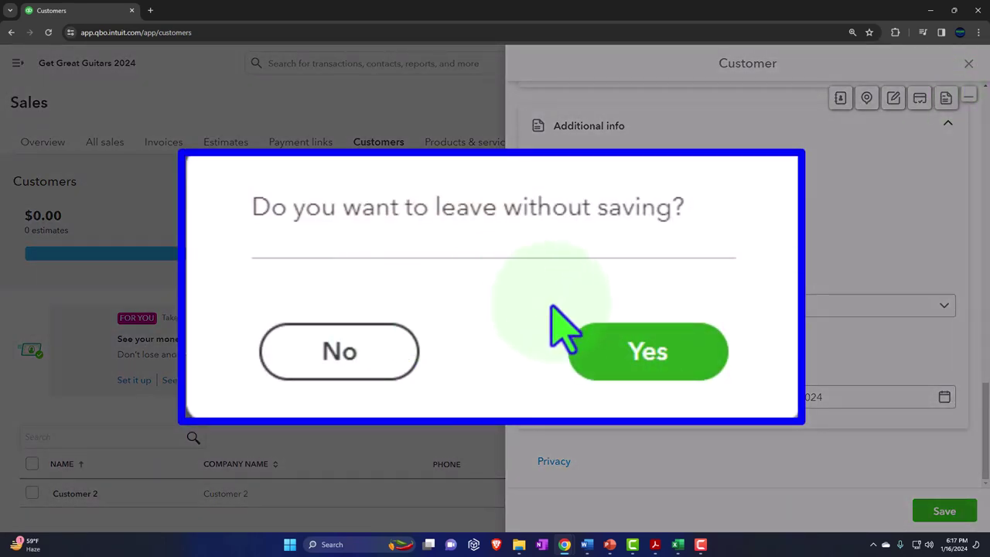
{"action": "left_click", "coordinate": [612, 361]}
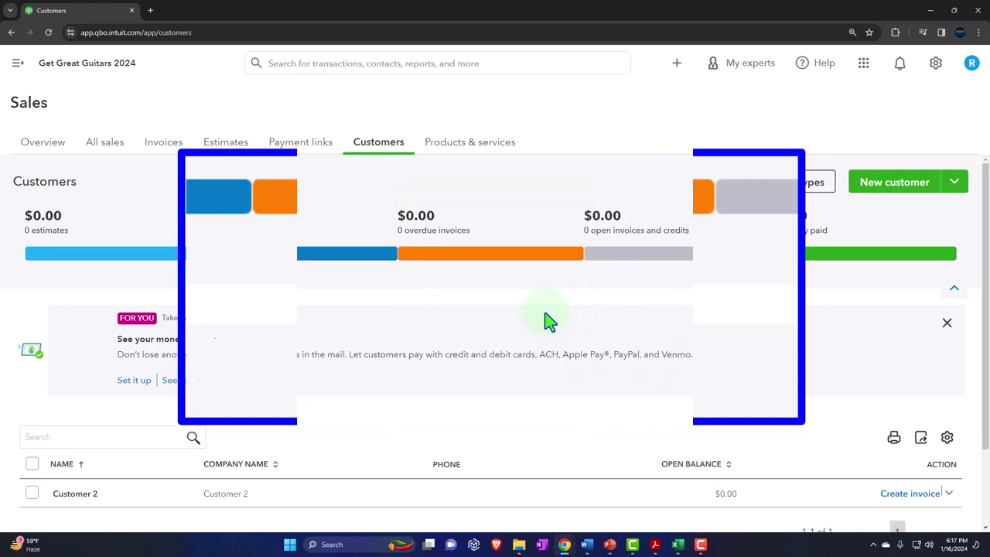
{"action": "left_click", "coordinate": [959, 190]}
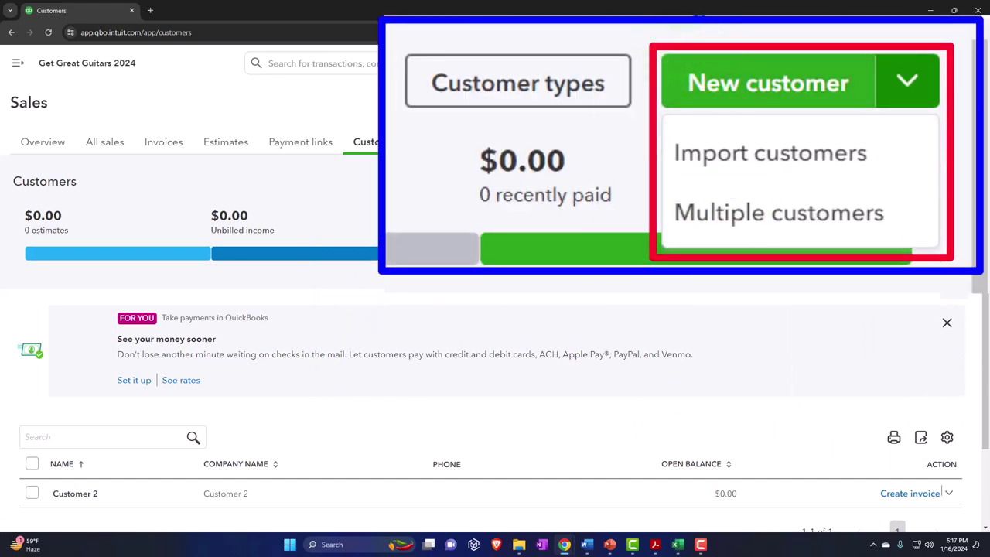
Step: Look over the data types on the Import Data page and return to the Customers page under Sales
{"action": "left_click", "coordinate": [936, 65]}
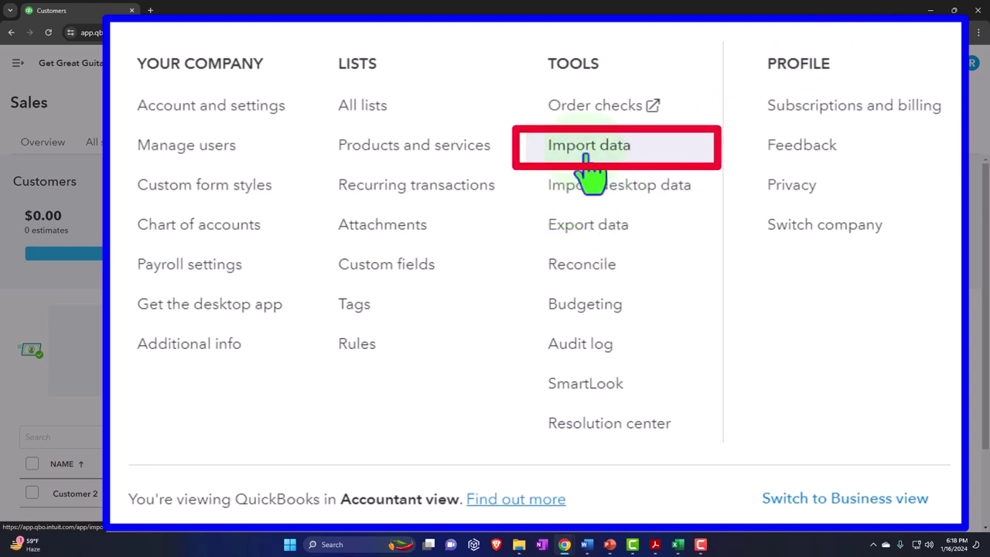
{"action": "left_click", "coordinate": [639, 164]}
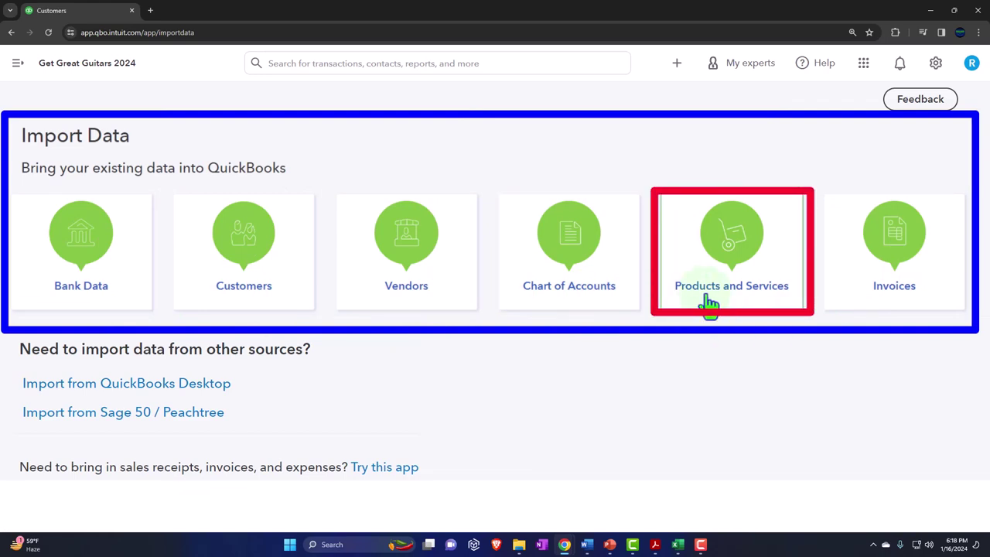
{"action": "left_click", "coordinate": [17, 71]}
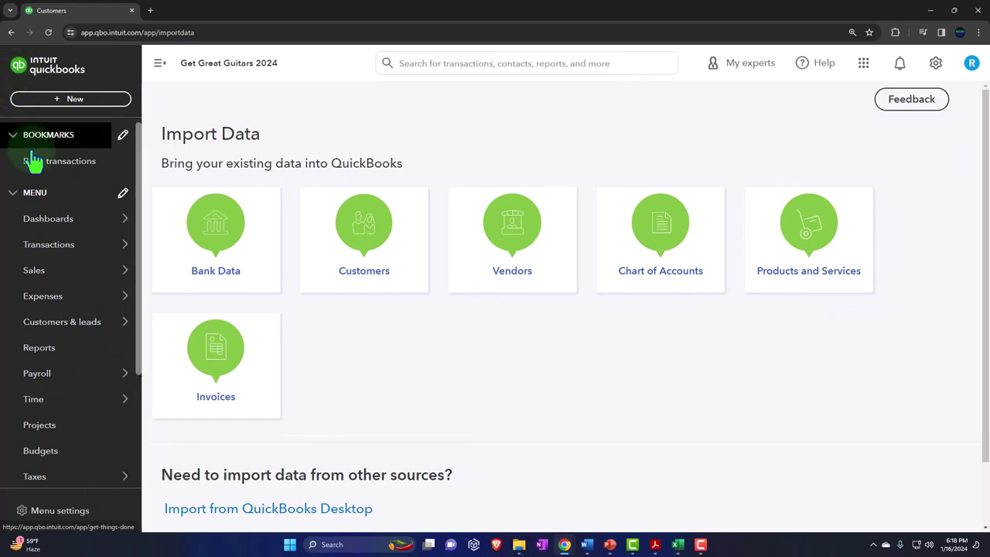
{"action": "left_click", "coordinate": [45, 272]}
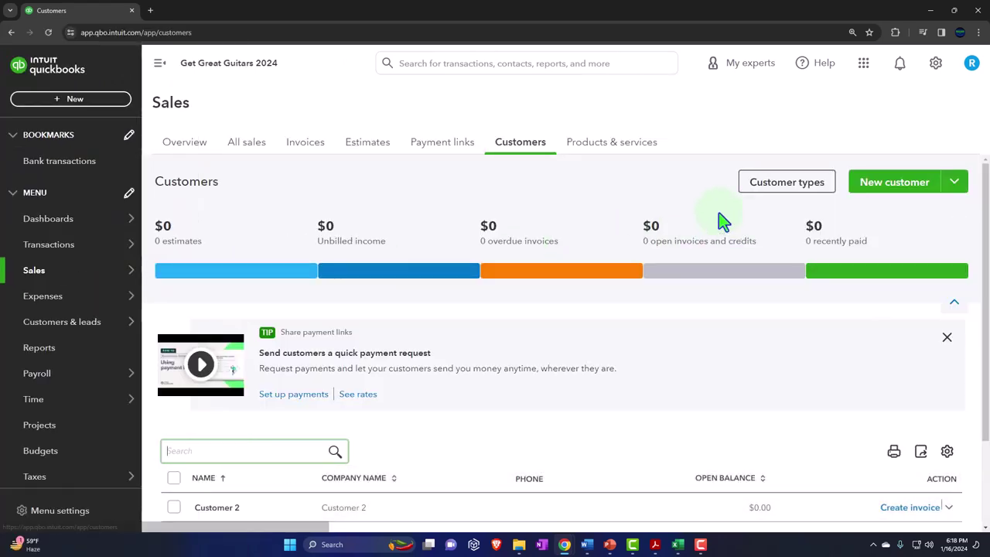
{"action": "left_click", "coordinate": [160, 63]}
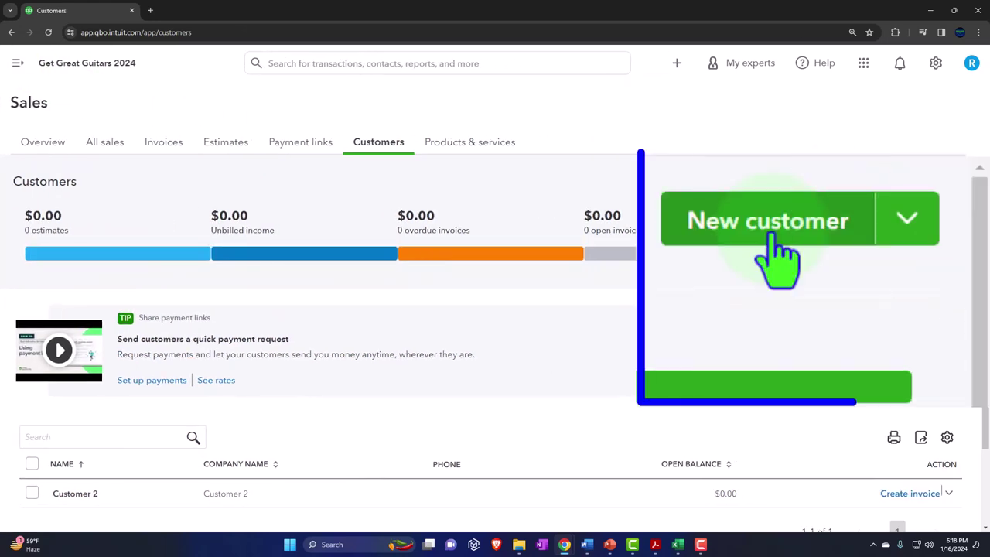
Step: Start a customer import and open its downloaded sample file, QuickBooks_Online_Customer_Sample_File.xls, for editing in Excel
{"action": "left_click", "coordinate": [913, 231]}
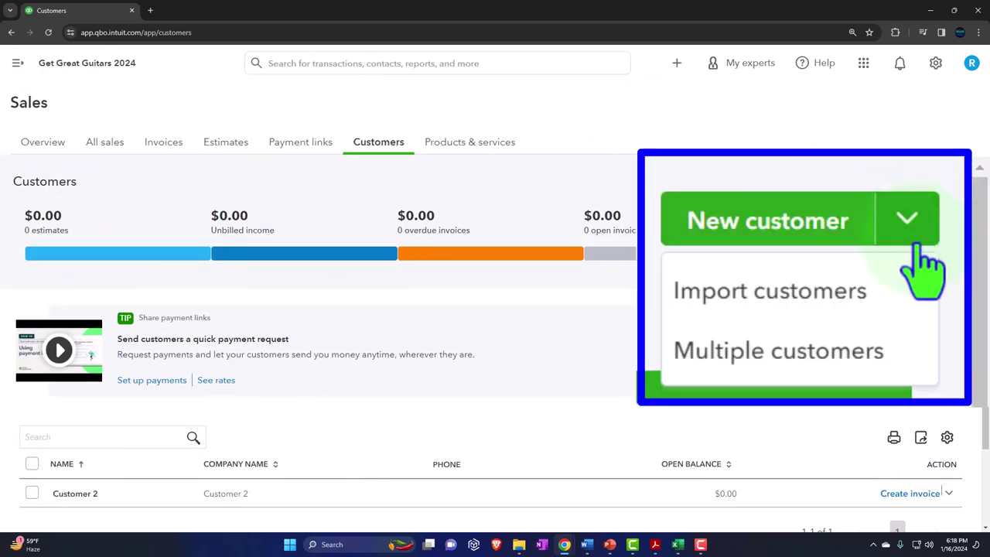
{"action": "left_click", "coordinate": [814, 303]}
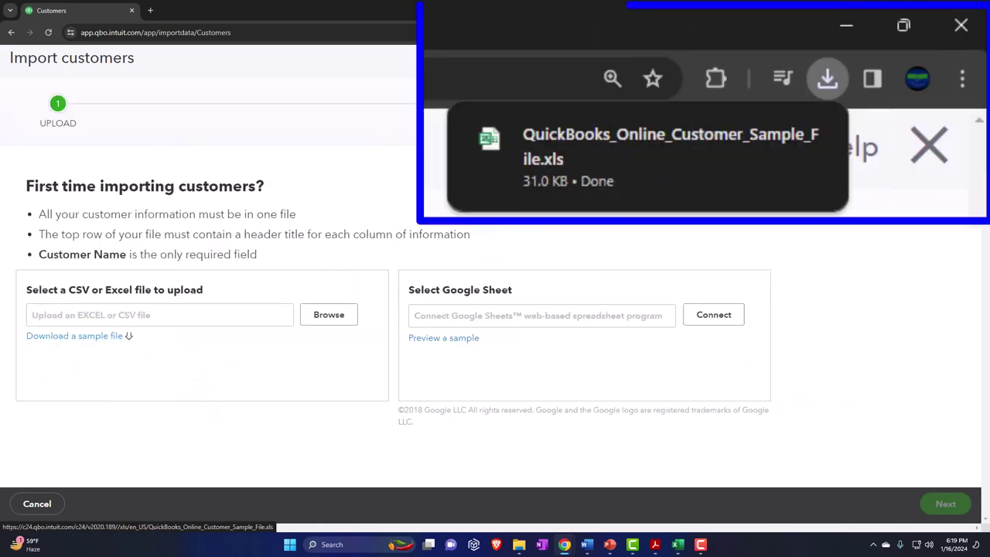
{"action": "left_click", "coordinate": [619, 179]}
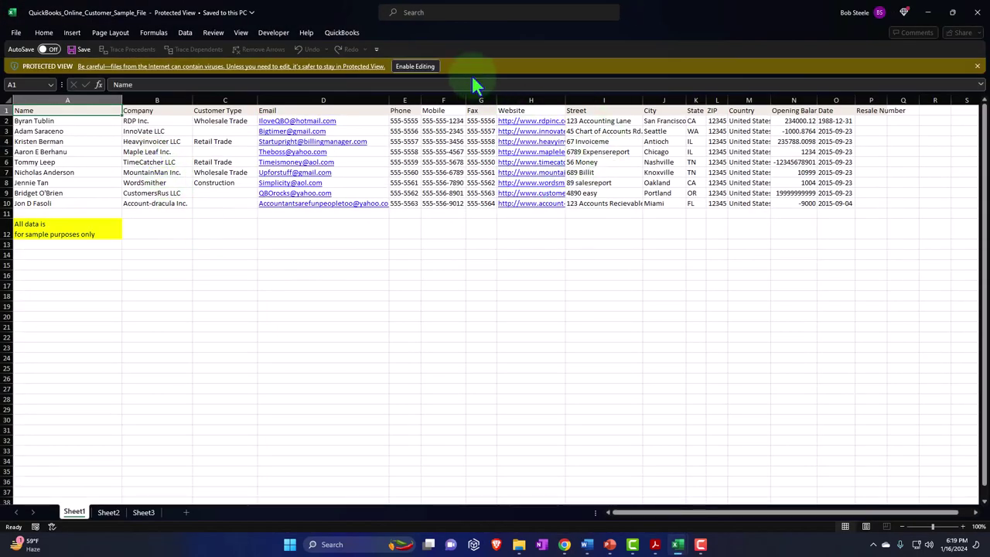
{"action": "left_click", "coordinate": [415, 66]}
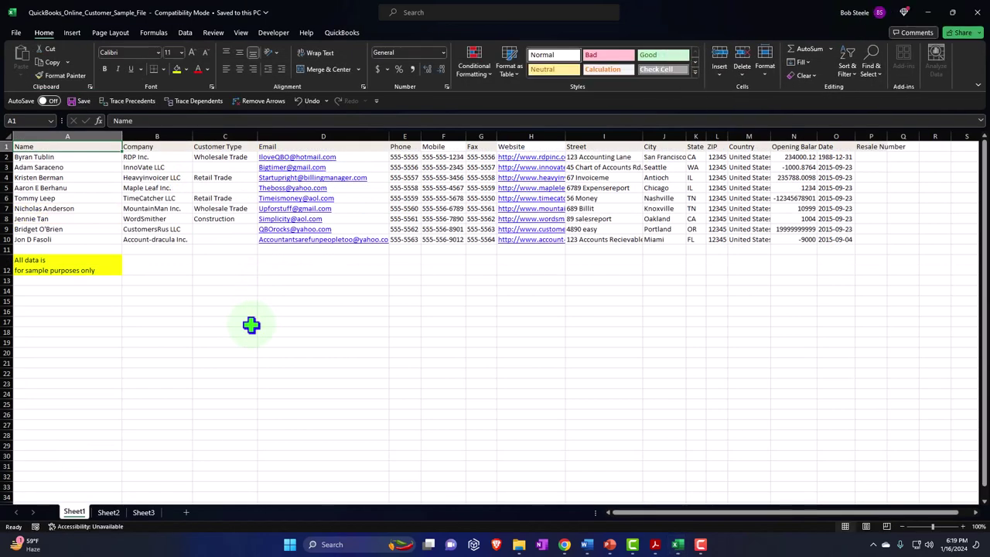
Step: Start saving the sample workbook under a new name and copy the path of the 2 New Company folder
{"action": "left_click", "coordinate": [250, 325]}
{"action": "left_click", "coordinate": [17, 33]}
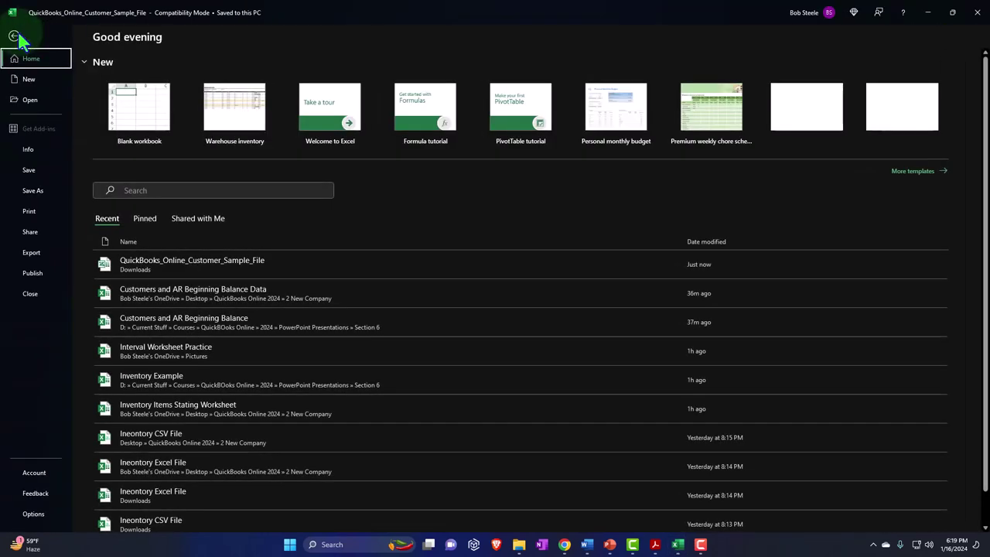
{"action": "left_click", "coordinate": [68, 323]}
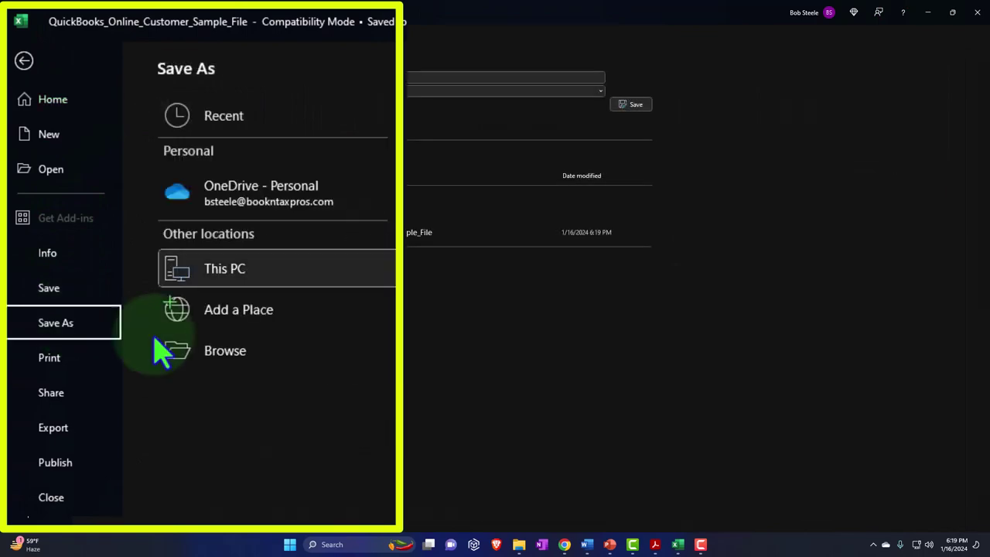
{"action": "mouse_move", "coordinate": [520, 546]}
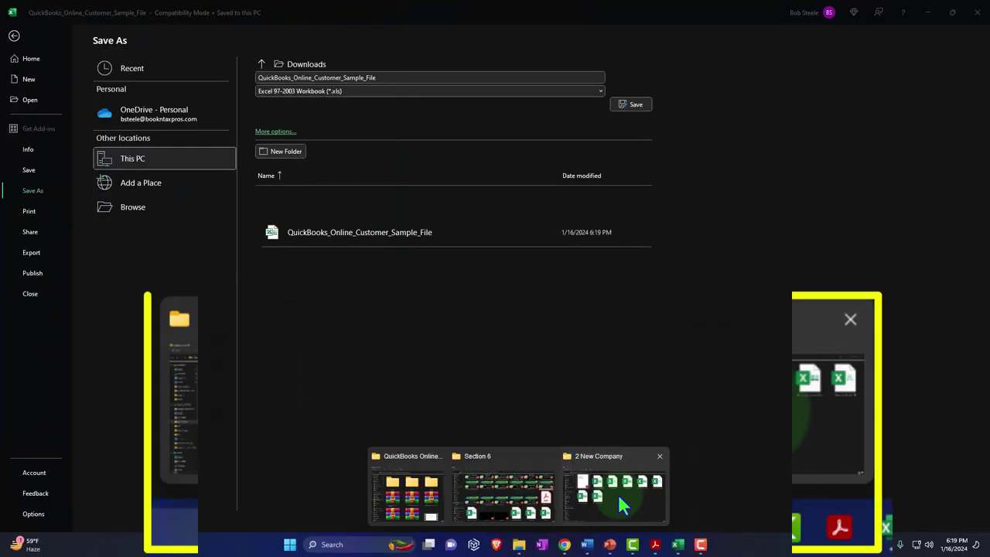
{"action": "left_click", "coordinate": [618, 494]}
{"action": "left_click", "coordinate": [271, 54]}
{"action": "key", "text": "ctrl+c"}
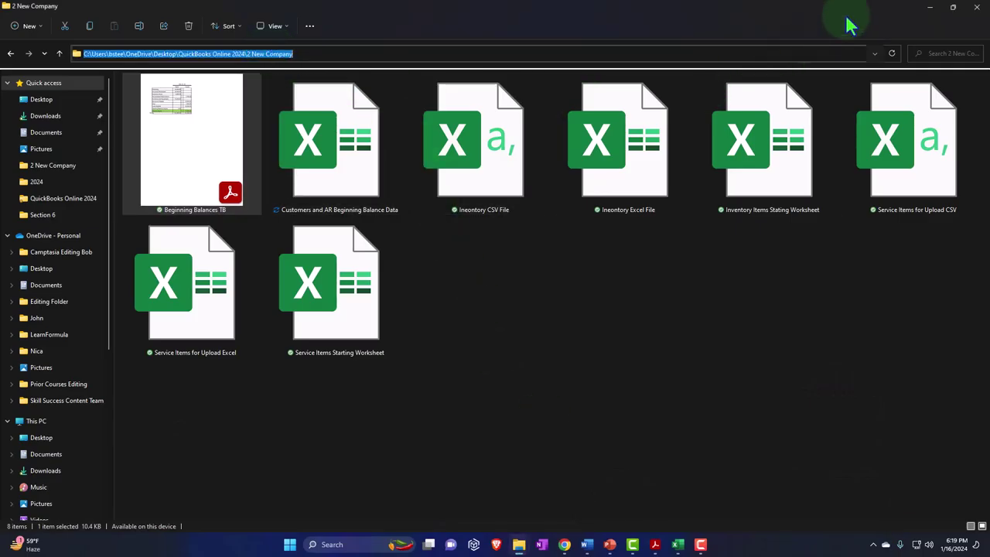
{"action": "left_click", "coordinate": [932, 9]}
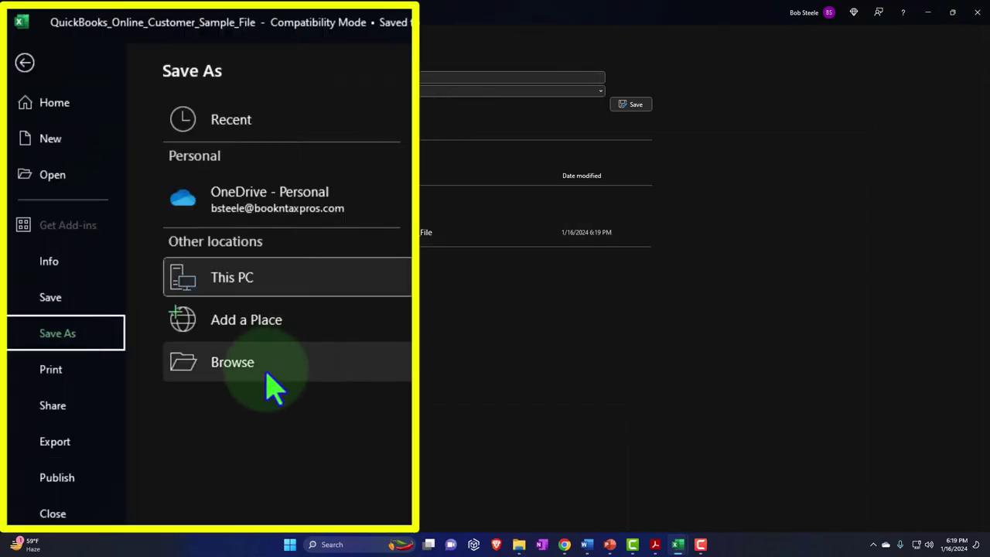
Step: Save the sample workbook in the 2 New Company folder as Customer List and Balances Excel
{"action": "left_click", "coordinate": [255, 372]}
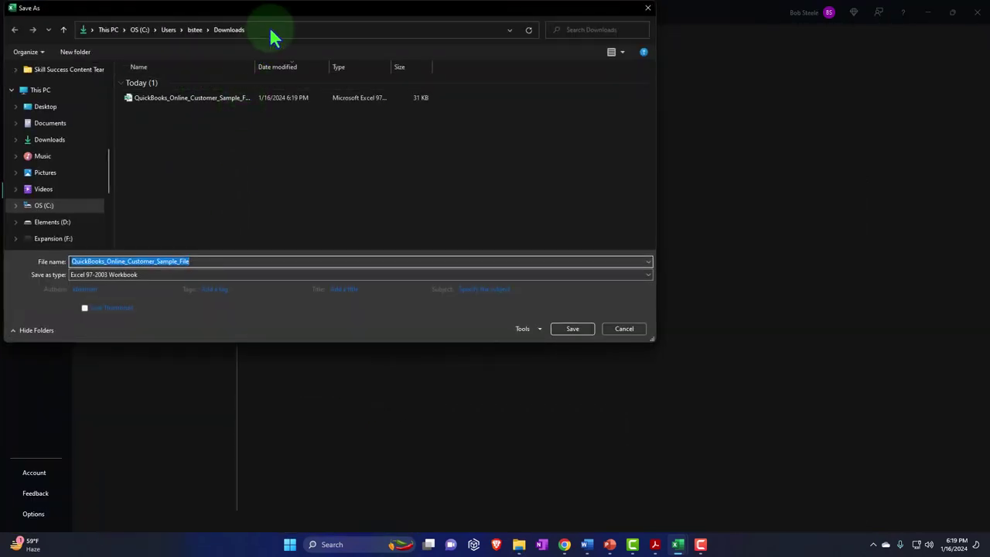
{"action": "left_click", "coordinate": [272, 29]}
{"action": "key", "text": "ctrl+v"}
{"action": "key", "text": "Return"}
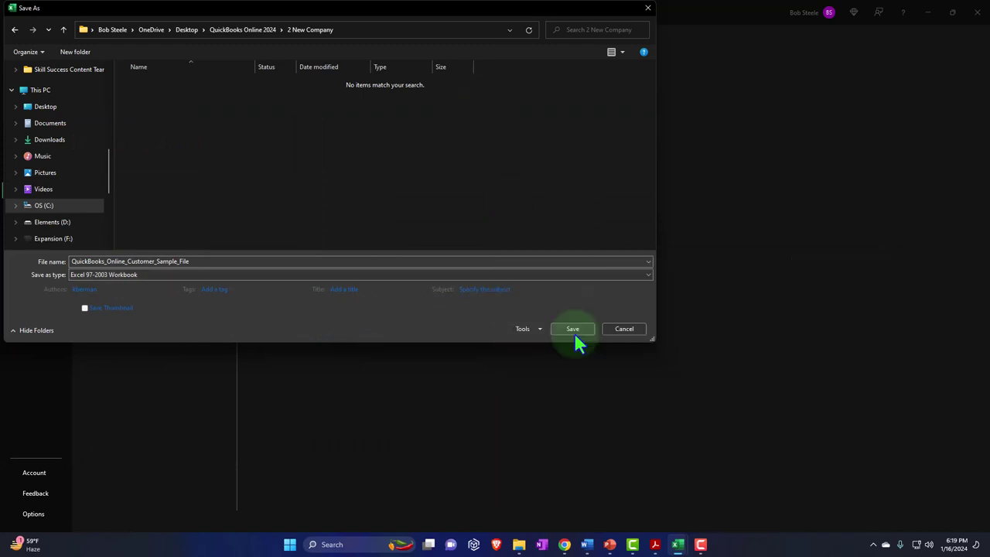
{"action": "double_click", "coordinate": [200, 260]}
{"action": "type", "text": "Customer List and Balances Excel"}
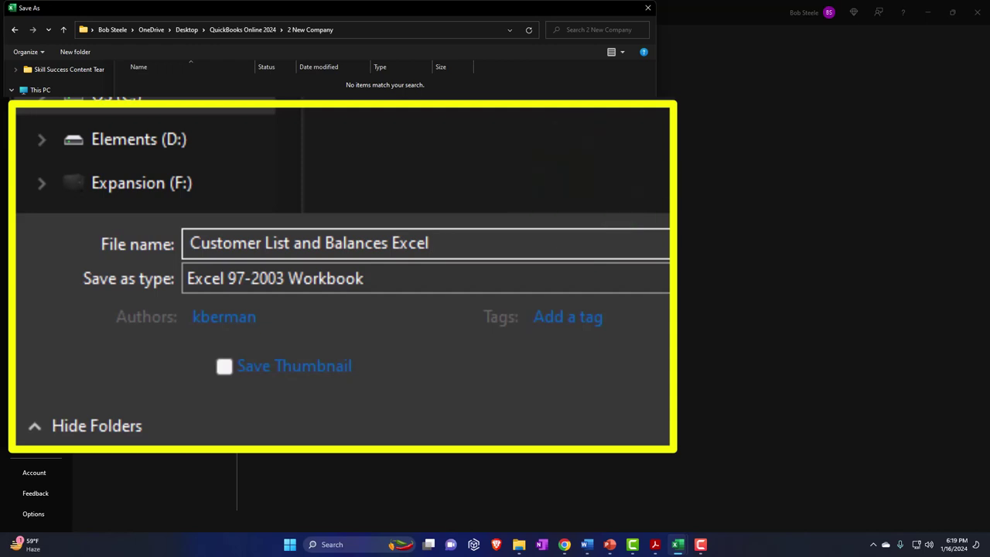
{"action": "left_click", "coordinate": [581, 334]}
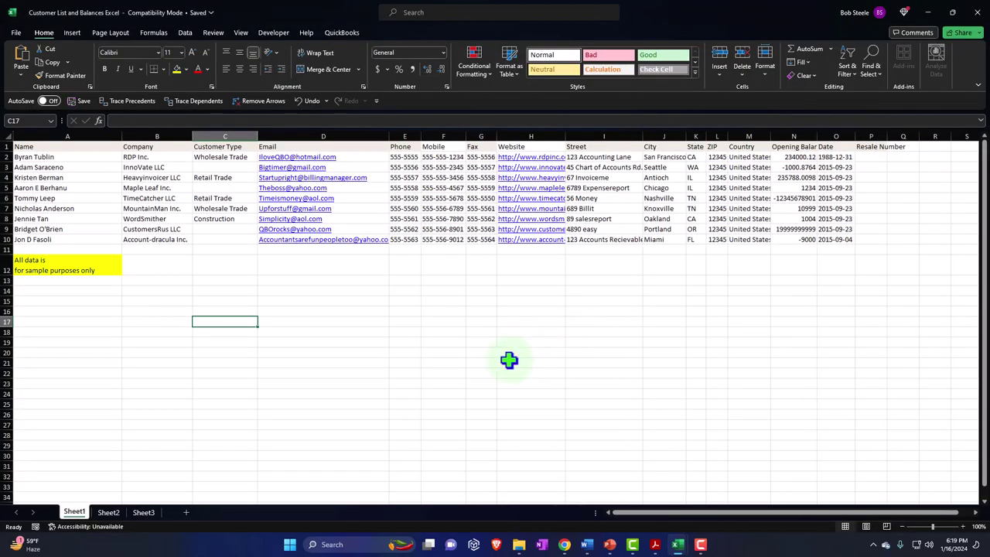
Step: Examine the sample file's column headings from Name through Fax
{"action": "left_click", "coordinate": [414, 352]}
{"action": "scroll", "coordinate": [240, 365], "scroll_direction": "up", "scroll_amount": 5, "text": "ctrl"}
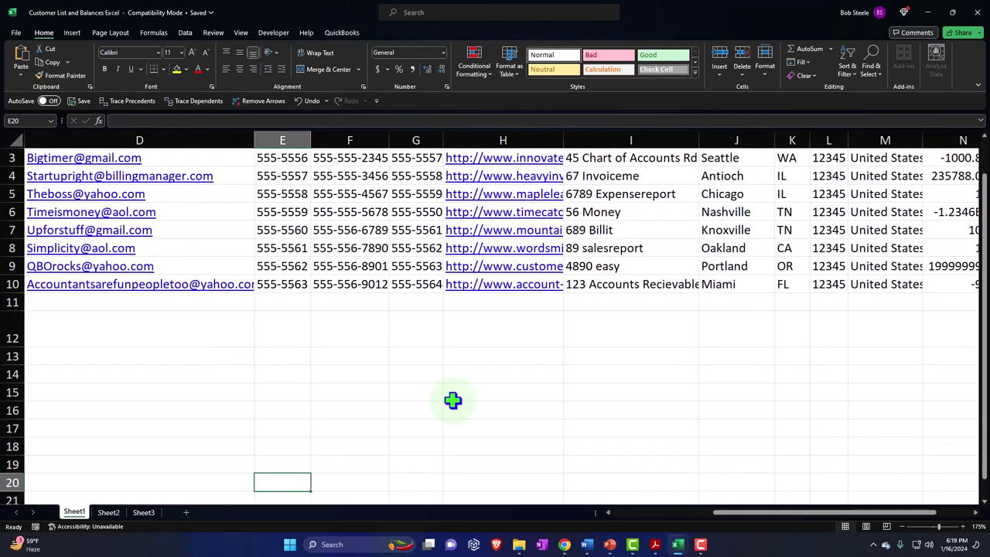
{"action": "left_click_drag", "start_coordinate": [763, 516], "coordinate": [658, 516]}
{"action": "scroll", "coordinate": [253, 410], "scroll_direction": "up", "scroll_amount": 1}
{"action": "left_click", "coordinate": [168, 157]}
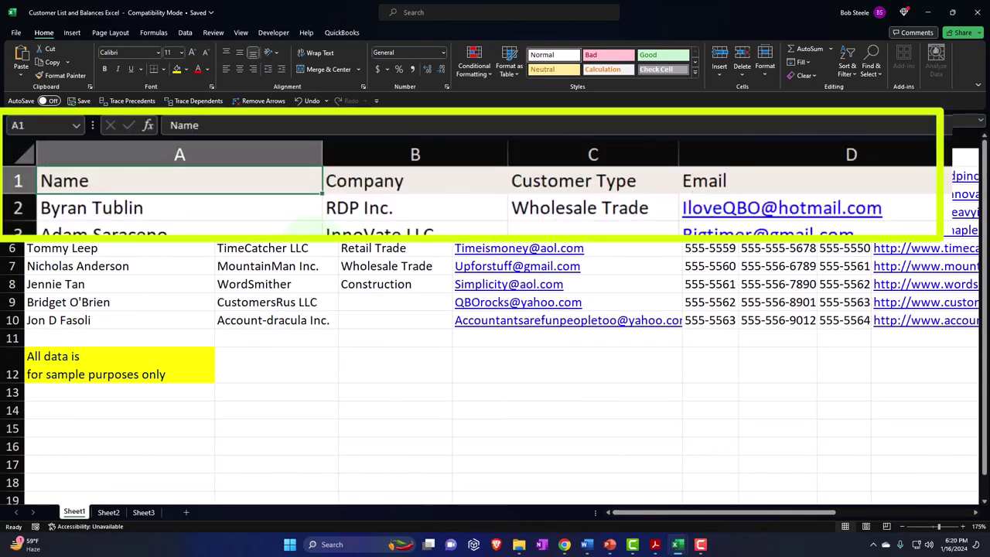
{"action": "left_click", "coordinate": [276, 157]}
{"action": "left_click", "coordinate": [395, 157]}
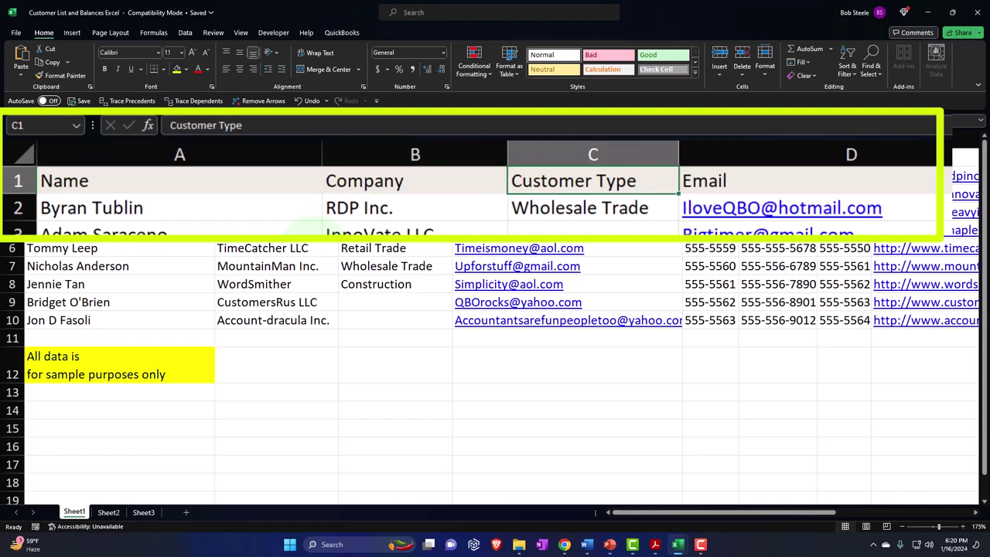
{"action": "key", "text": "Right"}
{"action": "key", "text": "Right"}
{"action": "key", "text": "Right"}
{"action": "key", "text": "Right"}
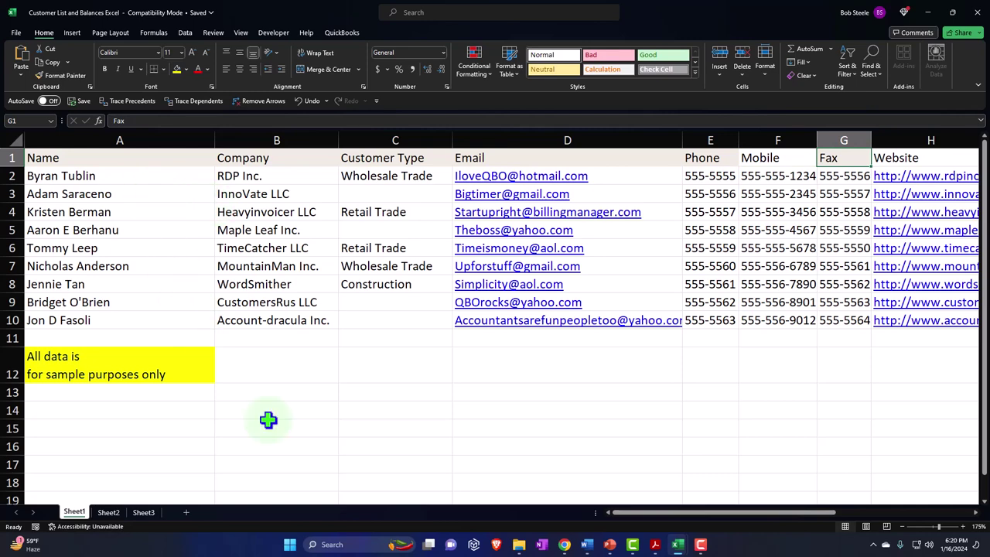
Step: Delete row 12, which holds the yellow note about the data being for sample purposes only
{"action": "left_click", "coordinate": [11, 363]}
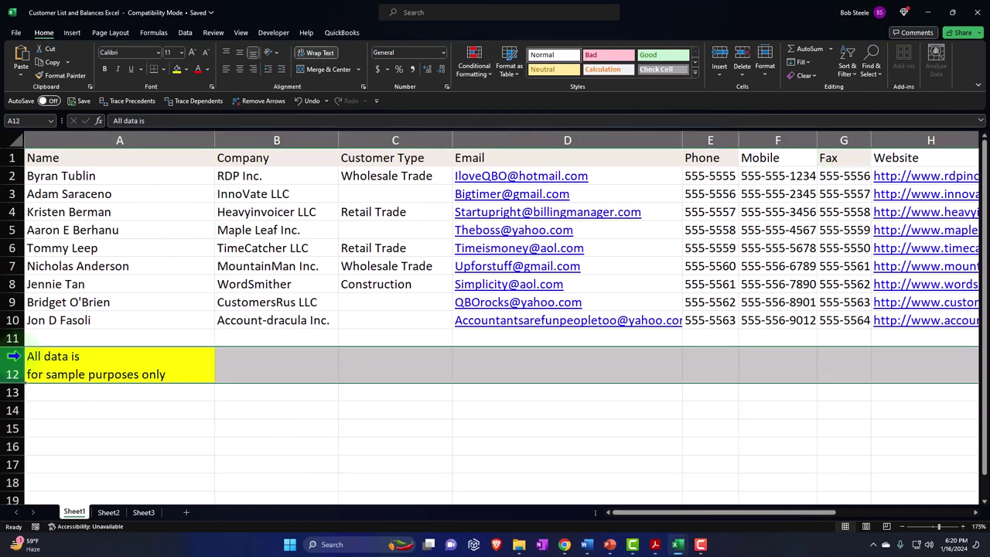
{"action": "right_click", "coordinate": [247, 367]}
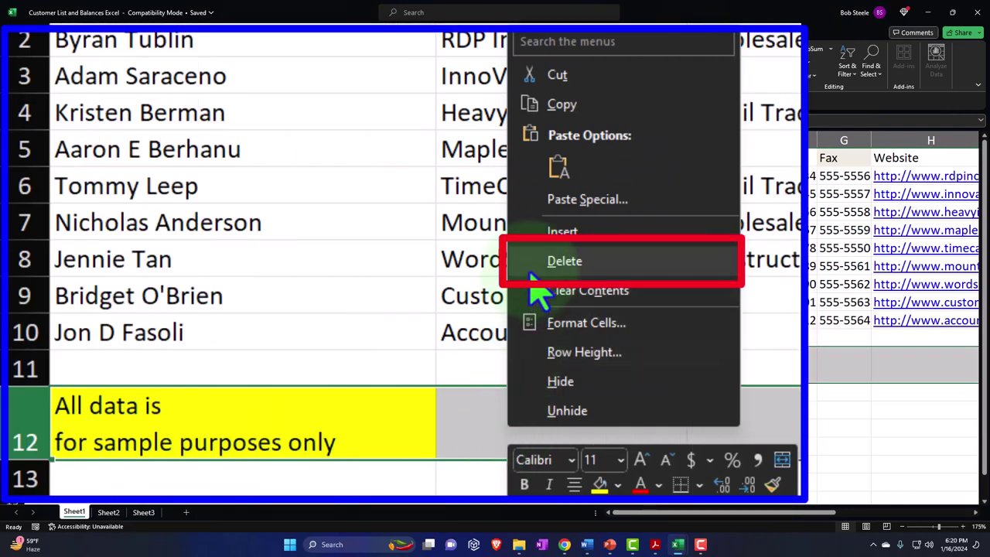
{"action": "left_click", "coordinate": [232, 272]}
Step: Switch to the Customers and AR Beginning Balance Data workbook, copy the customer names in A2:A4, and return to the import file
{"action": "mouse_move", "coordinate": [677, 544]}
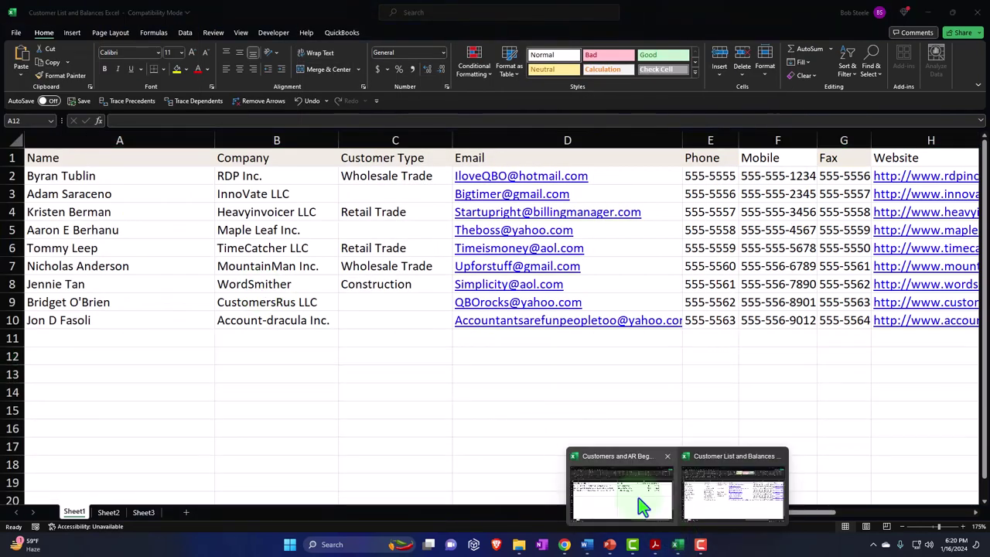
{"action": "left_click", "coordinate": [640, 503]}
{"action": "left_click", "coordinate": [411, 330]}
{"action": "left_click_drag", "start_coordinate": [735, 512], "coordinate": [197, 304]}
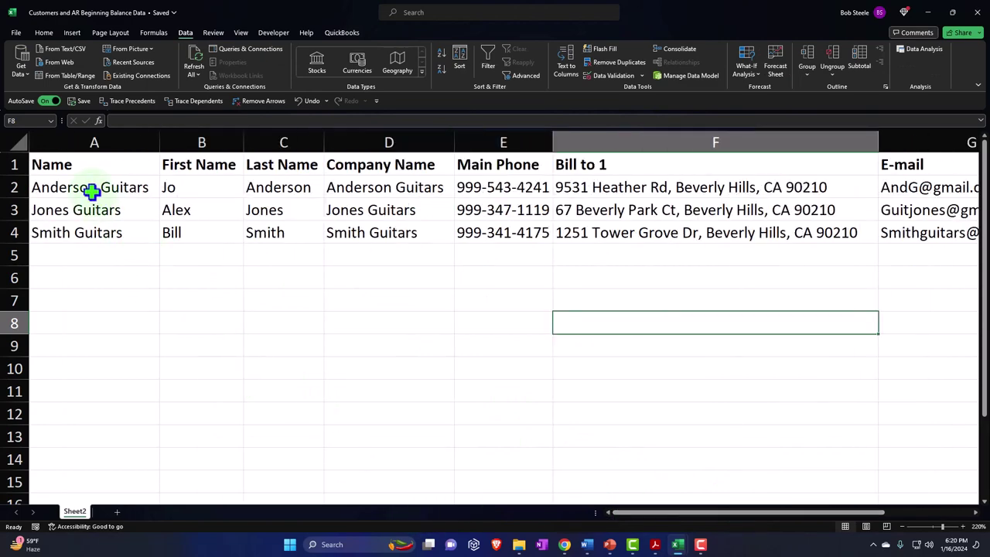
{"action": "left_click_drag", "start_coordinate": [91, 191], "coordinate": [86, 236]}
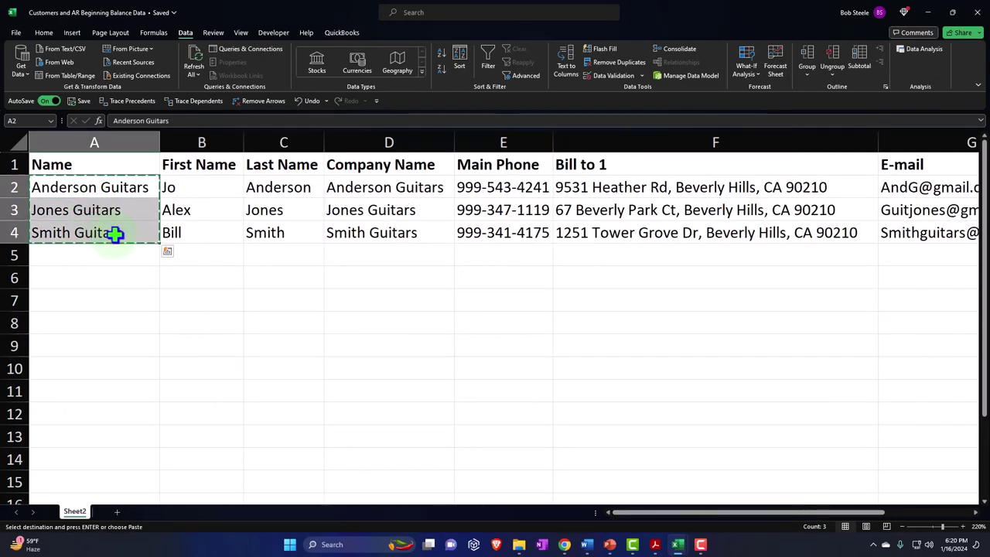
{"action": "left_click", "coordinate": [928, 12]}
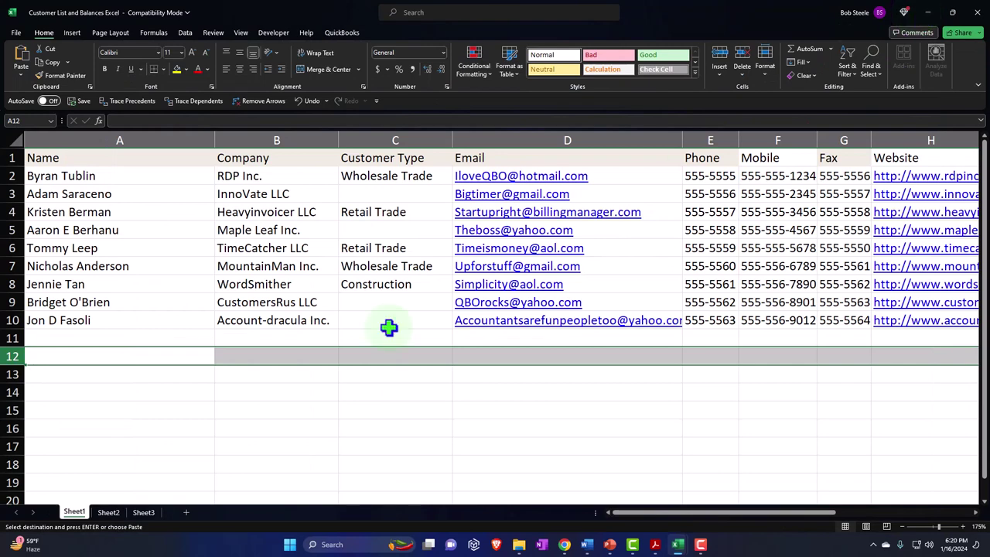
Step: Clear the sample names in A2:A10 of the import file and make A2 the active cell
{"action": "left_click", "coordinate": [263, 338]}
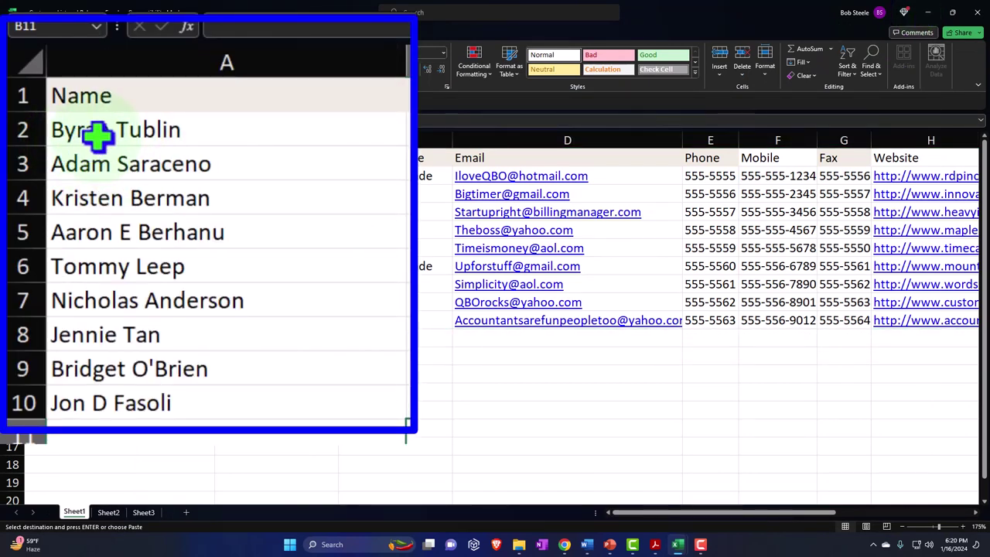
{"action": "left_click_drag", "start_coordinate": [147, 133], "coordinate": [183, 392]}
{"action": "key", "text": "Delete"}
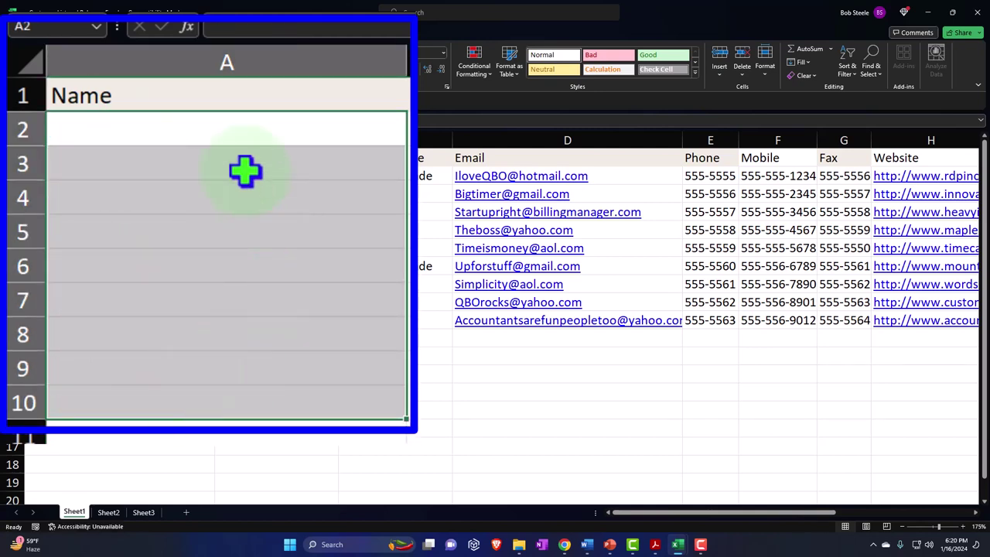
{"action": "left_click", "coordinate": [213, 135]}
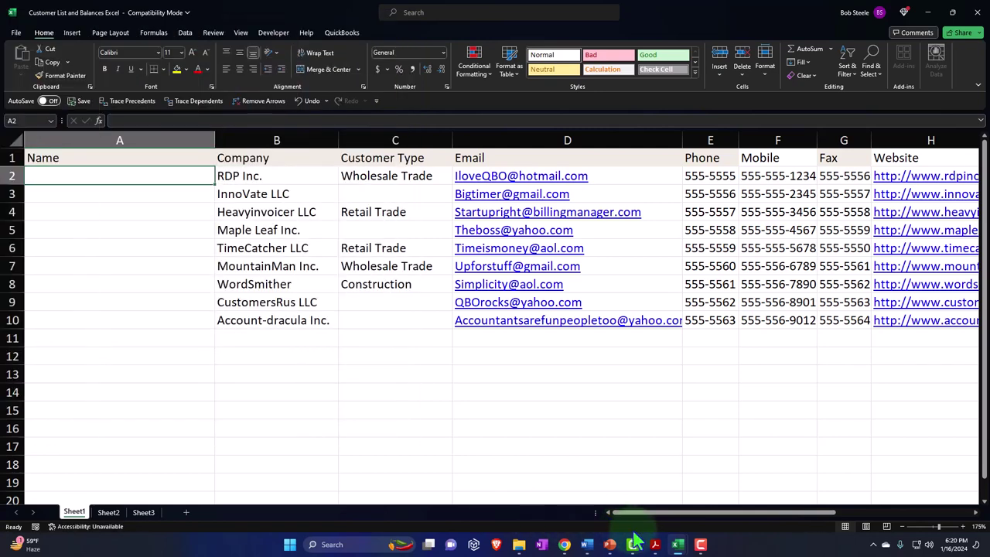
Step: Copy the three Name entries from the beginning balance workbook into the import file's Name column, starting at A2
{"action": "mouse_move", "coordinate": [677, 544]}
{"action": "left_click", "coordinate": [648, 462]}
{"action": "left_click_drag", "start_coordinate": [117, 192], "coordinate": [116, 232]}
{"action": "key", "text": "ctrl+c"}
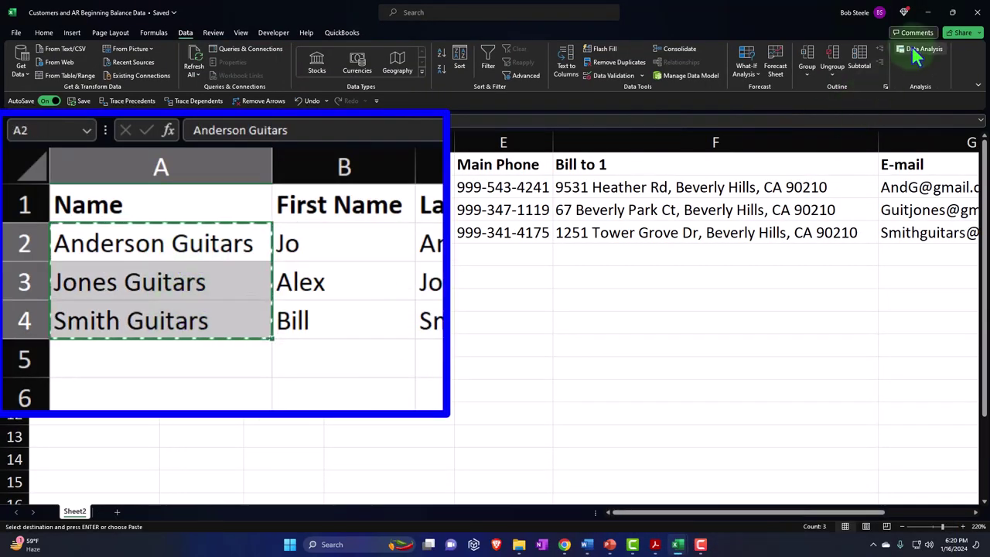
{"action": "key", "text": "ctrl+Tab"}
{"action": "key", "text": "ctrl+v"}
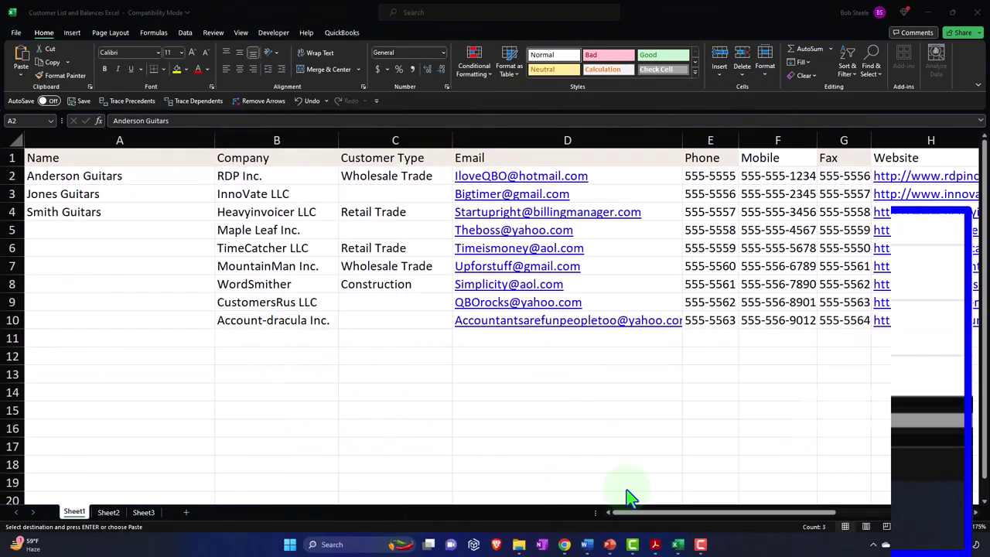
Step: Copy the Company Name entries in D2:D4 of the beginning balance workbook and return to the import file
{"action": "key", "text": "ctrl+Tab"}
{"action": "left_click", "coordinate": [331, 325]}
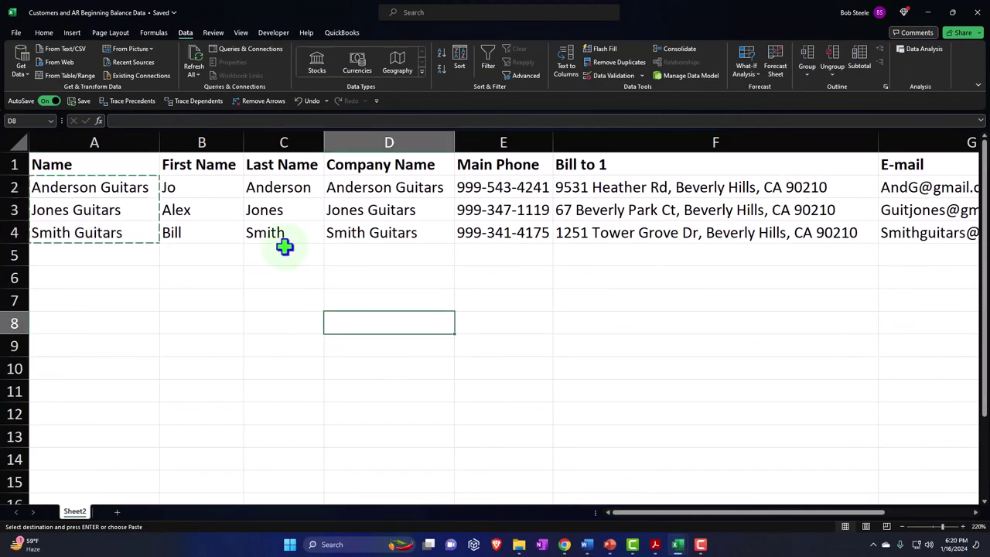
{"action": "left_click_drag", "start_coordinate": [356, 190], "coordinate": [356, 226]}
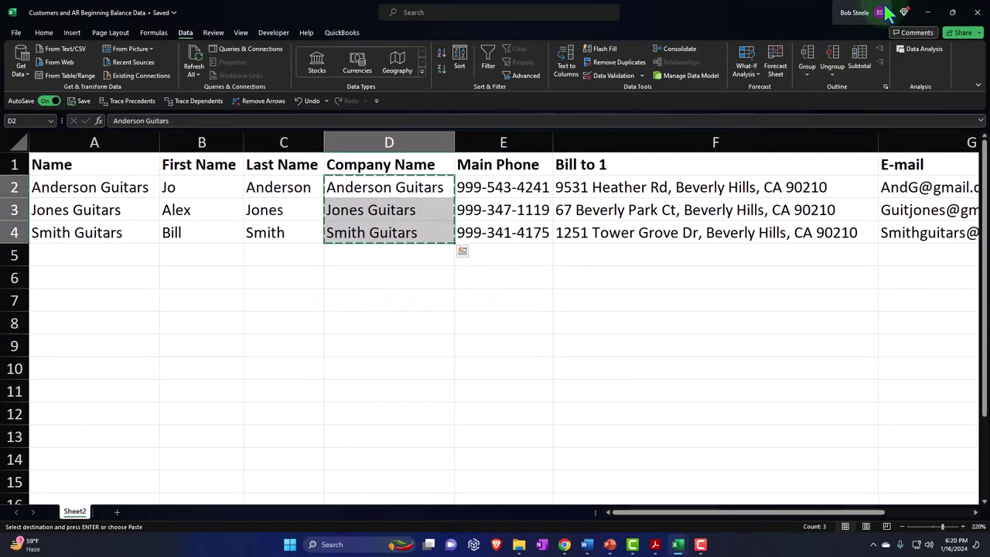
{"action": "key", "text": "ctrl+Tab"}
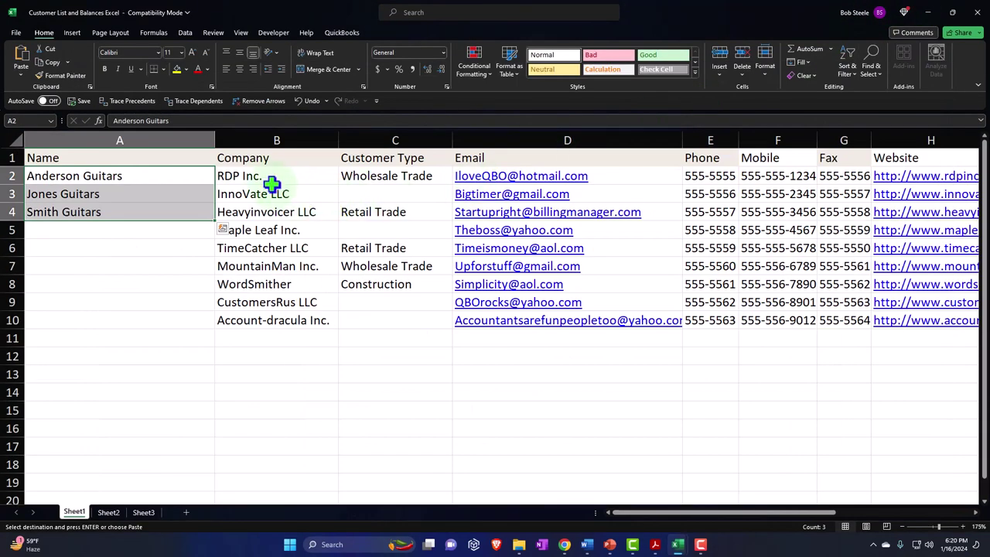
Step: Clear the sample company names in B2:B10 of the import file and make B2 the active cell
{"action": "left_click_drag", "start_coordinate": [264, 177], "coordinate": [262, 315]}
{"action": "key", "text": "Delete"}
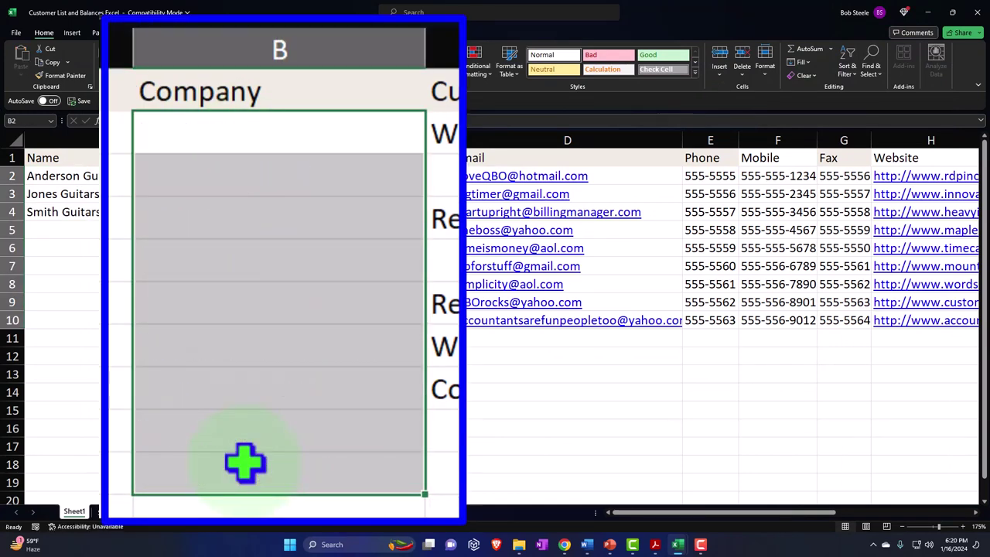
{"action": "left_click", "coordinate": [239, 130]}
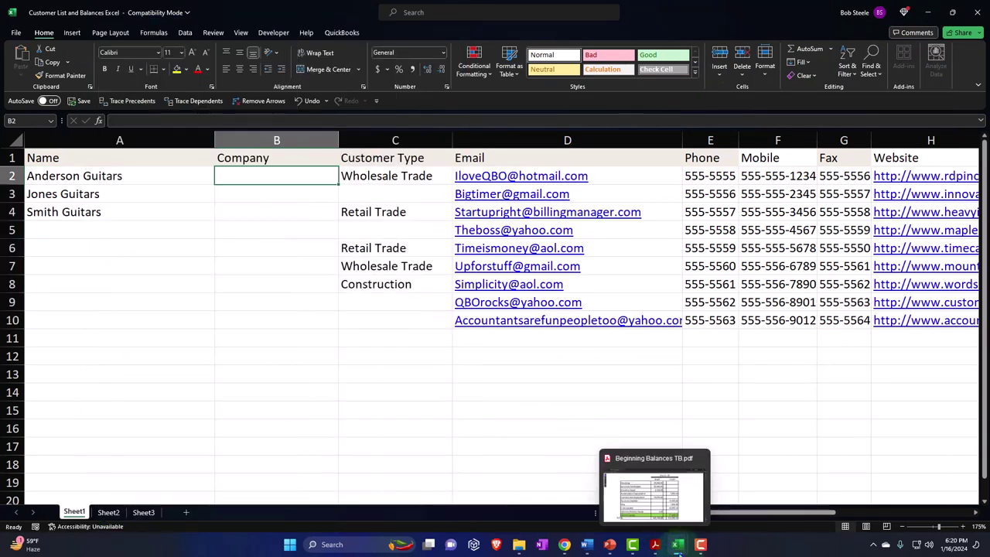
Step: Copy the three Company Name entries from the beginning balance workbook into the import file's Company column, starting at B2
{"action": "mouse_move", "coordinate": [677, 544]}
{"action": "left_click", "coordinate": [603, 464]}
{"action": "right_click", "coordinate": [377, 218]}
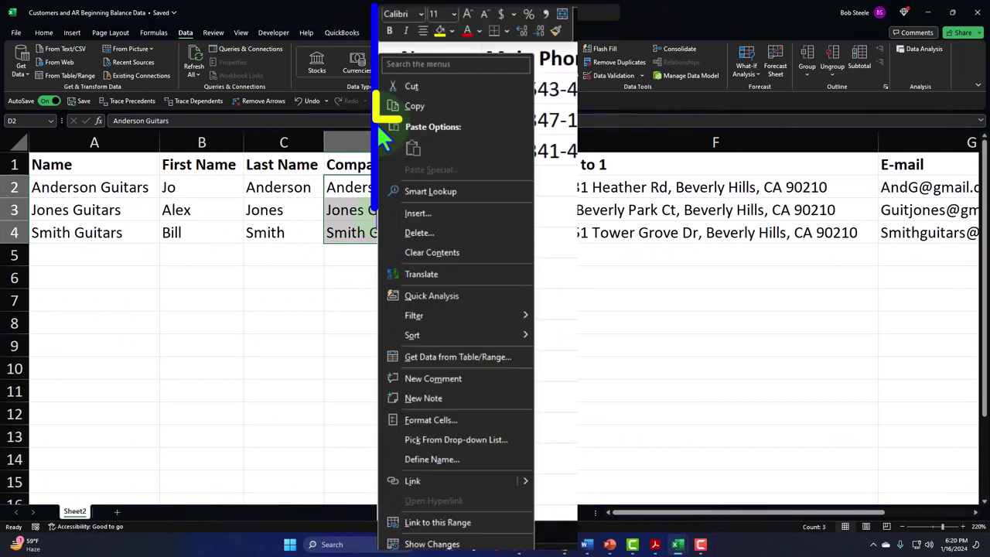
{"action": "left_click", "coordinate": [410, 104]}
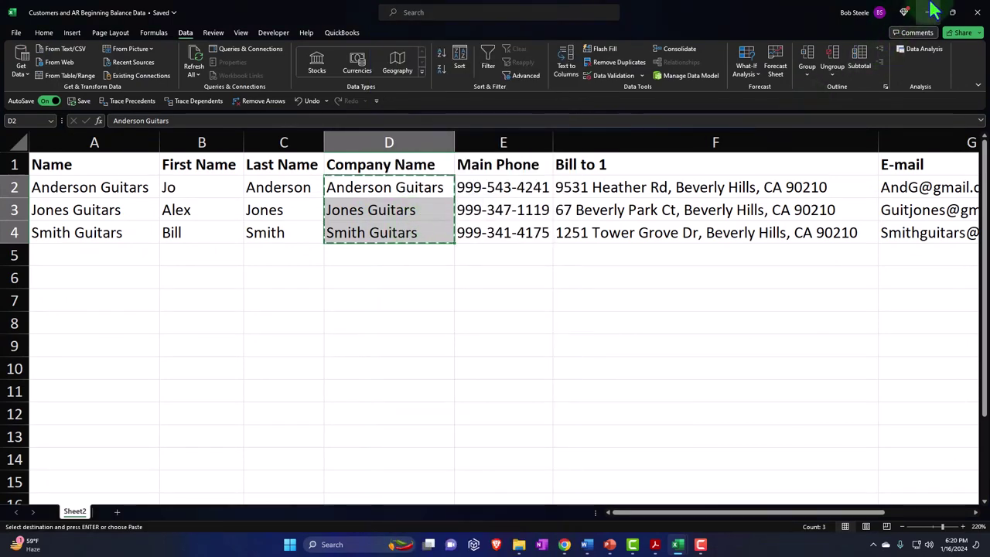
{"action": "key", "text": "alt+Tab"}
{"action": "left_click", "coordinate": [281, 174]}
{"action": "key", "text": "ctrl+v"}
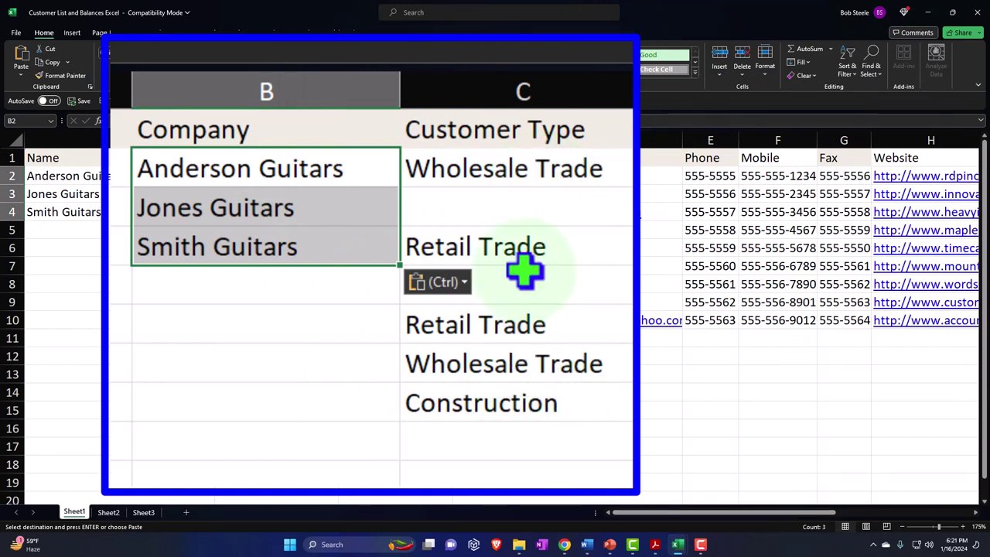
Step: Clear the sample entries from the import file's Customer Type and Email columns
{"action": "left_click_drag", "start_coordinate": [516, 170], "coordinate": [530, 390]}
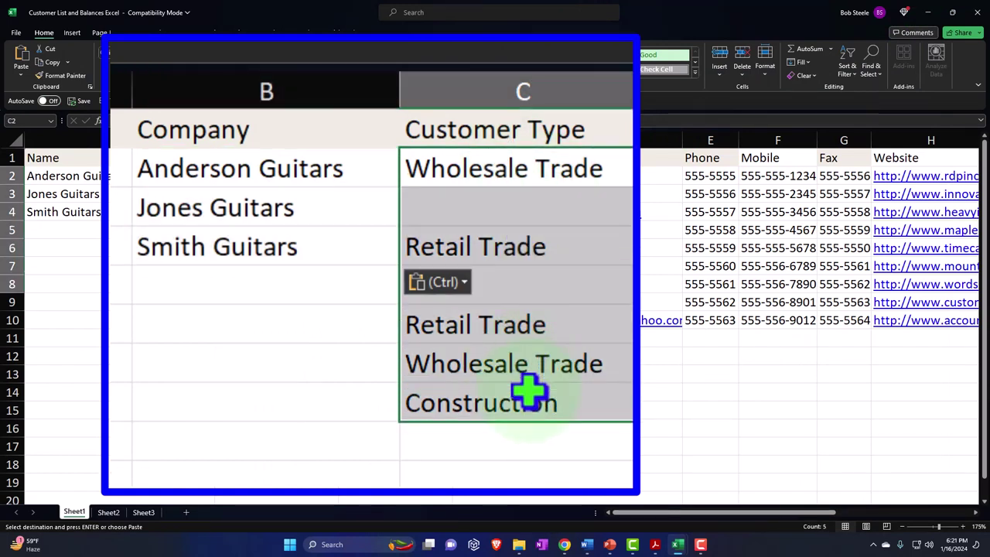
{"action": "key", "text": "Delete"}
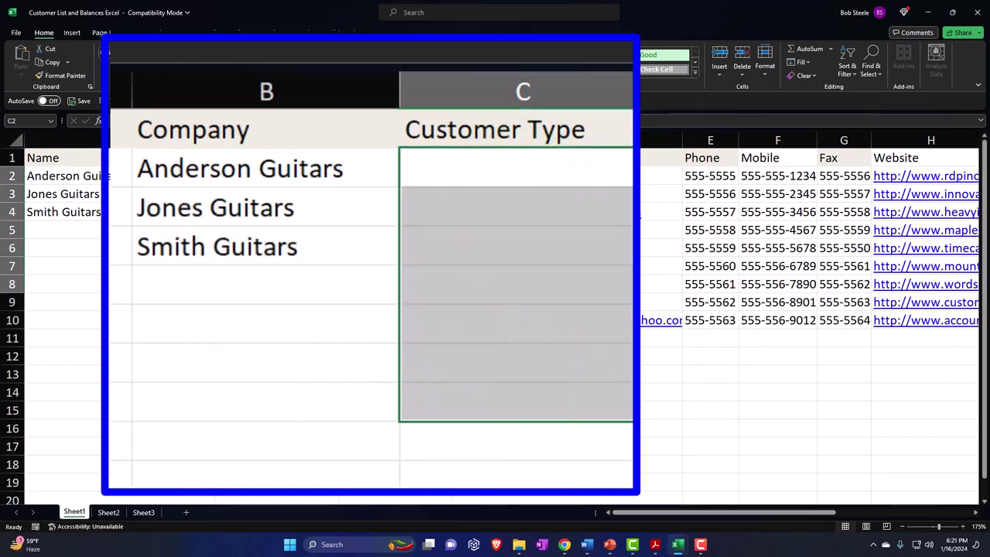
{"action": "mouse_move", "coordinate": [678, 545]}
{"action": "left_click_drag", "start_coordinate": [619, 177], "coordinate": [634, 317]}
{"action": "key", "text": "Delete"}
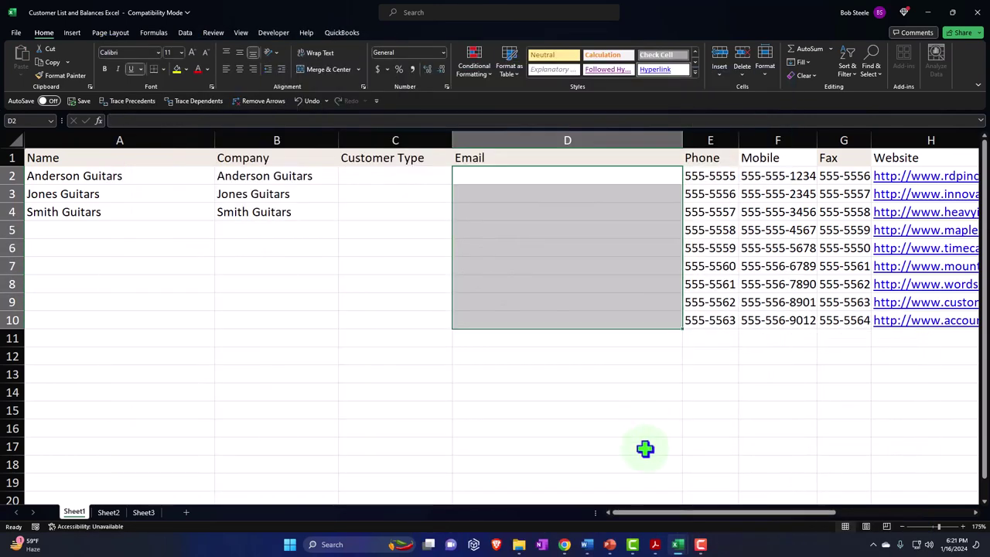
Step: Copy the E-mail entries in G2:G4 of the beginning balance workbook into the import file's Email column, starting at D2
{"action": "mouse_move", "coordinate": [676, 542]}
{"action": "left_click", "coordinate": [499, 414]}
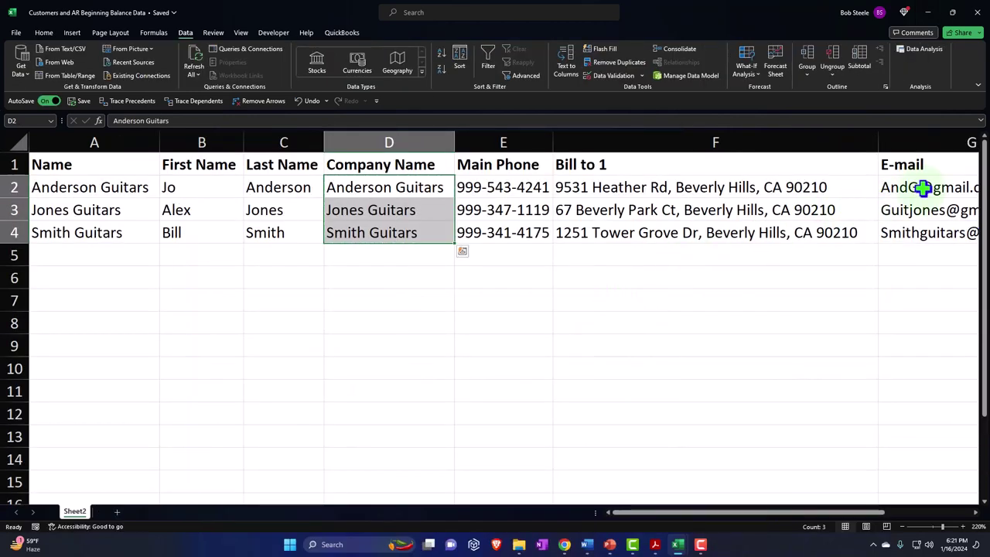
{"action": "left_click_drag", "start_coordinate": [923, 187], "coordinate": [923, 227]}
{"action": "key", "text": "ctrl+c"}
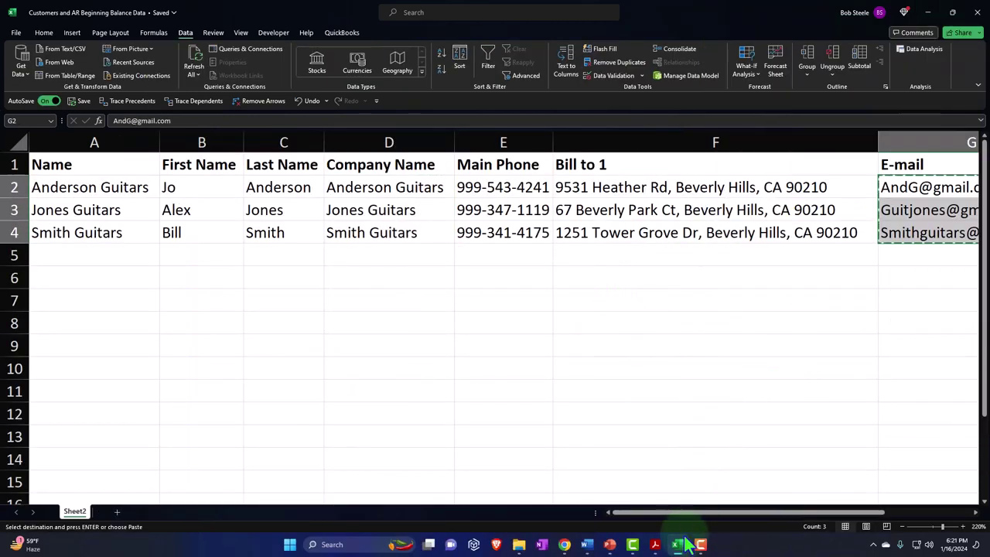
{"action": "mouse_move", "coordinate": [679, 544]}
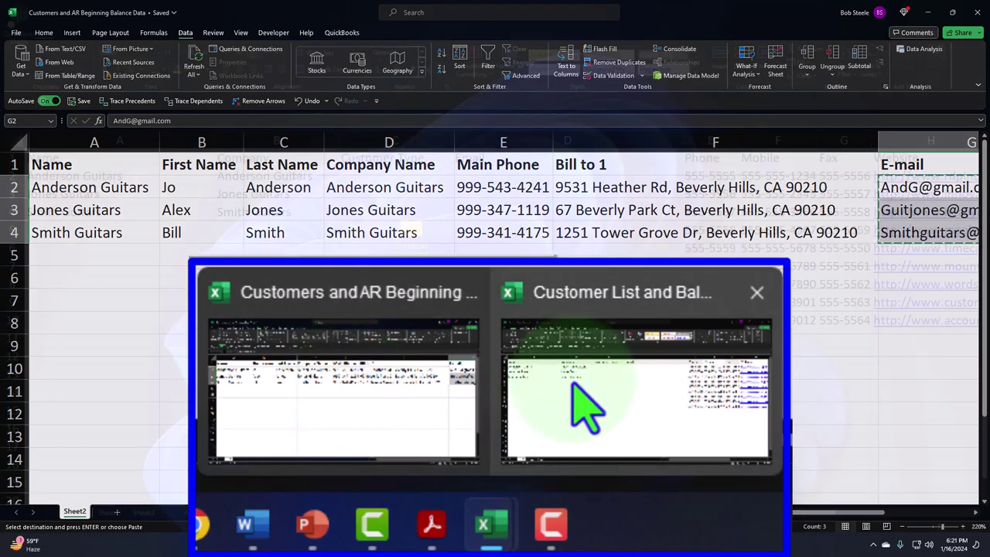
{"action": "left_click", "coordinate": [712, 500]}
{"action": "key", "text": "ctrl+v"}
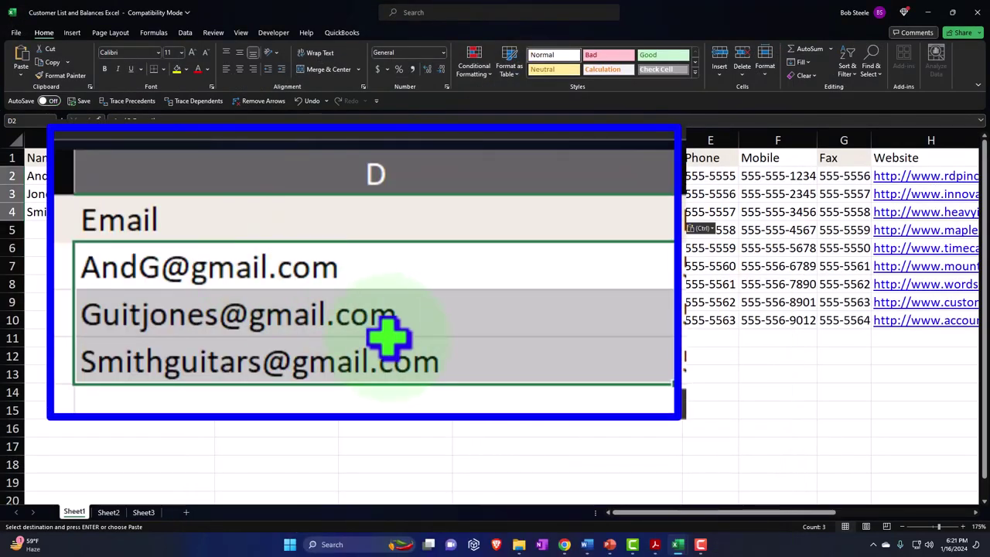
Step: Copy the Main Phone entries in E2:E4 of the beginning balance workbook into the import file's Phone column, starting at E2
{"action": "mouse_move", "coordinate": [675, 544]}
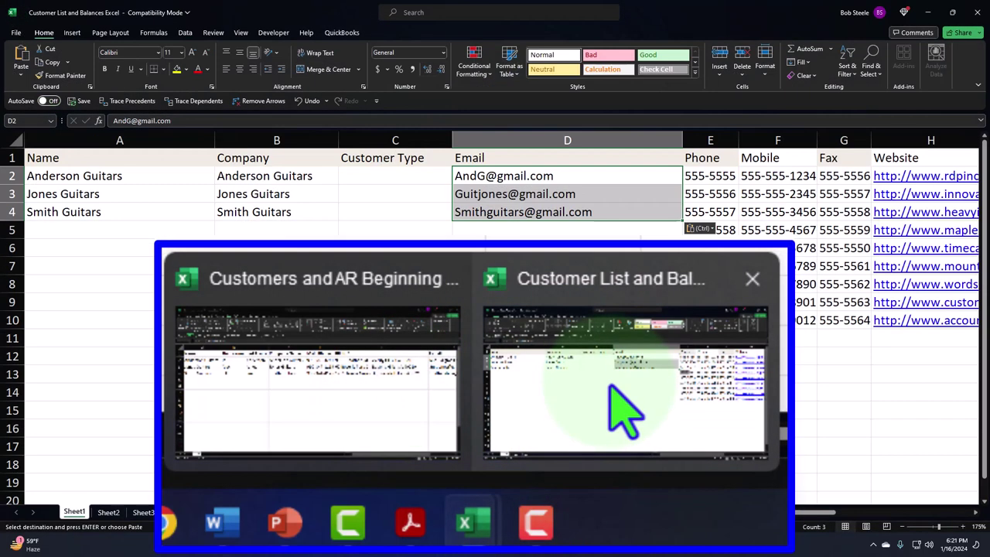
{"action": "left_click", "coordinate": [640, 486]}
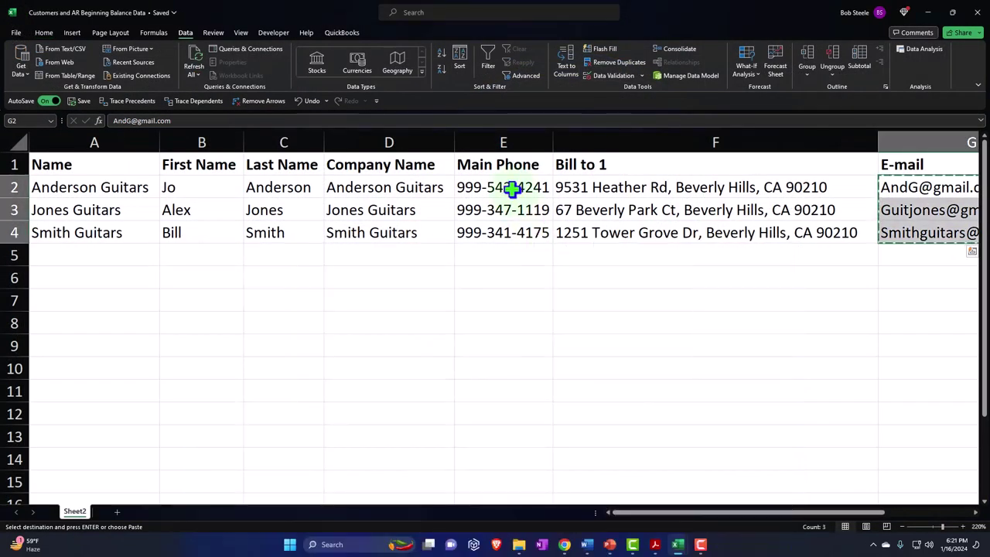
{"action": "left_click_drag", "start_coordinate": [513, 188], "coordinate": [507, 233]}
{"action": "key", "text": "ctrl+c"}
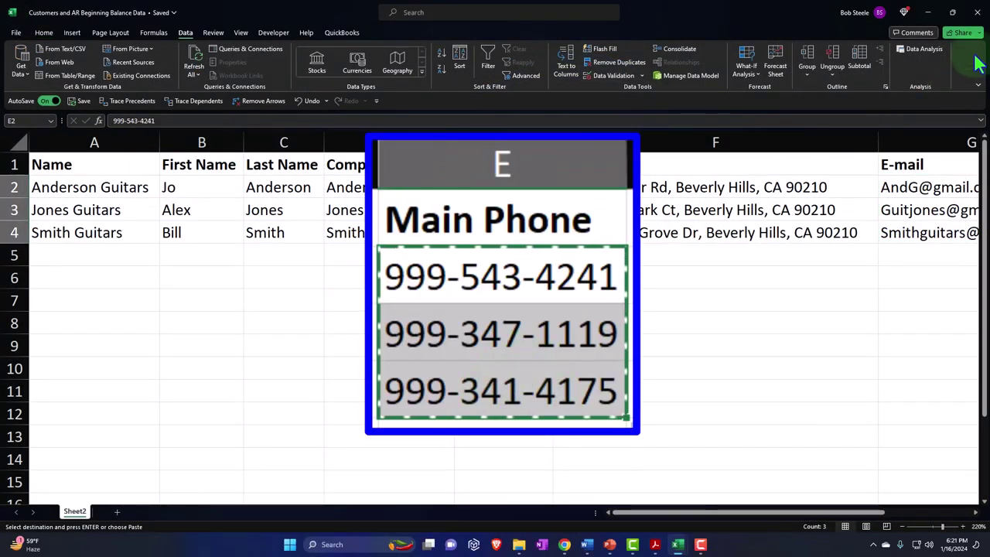
{"action": "left_click", "coordinate": [936, 12]}
{"action": "left_click_drag", "start_coordinate": [706, 175], "coordinate": [706, 284]}
{"action": "left_click_drag", "start_coordinate": [691, 398], "coordinate": [647, 133]}
{"action": "key", "text": "ctrl+v"}
Step: Clear the leftover sample phone numbers in E5:E10 and all sample entries in the Mobile, Fax and Website columns
{"action": "left_click", "coordinate": [677, 258]}
{"action": "left_click_drag", "start_coordinate": [667, 308], "coordinate": [663, 467]}
{"action": "key", "text": "Delete"}
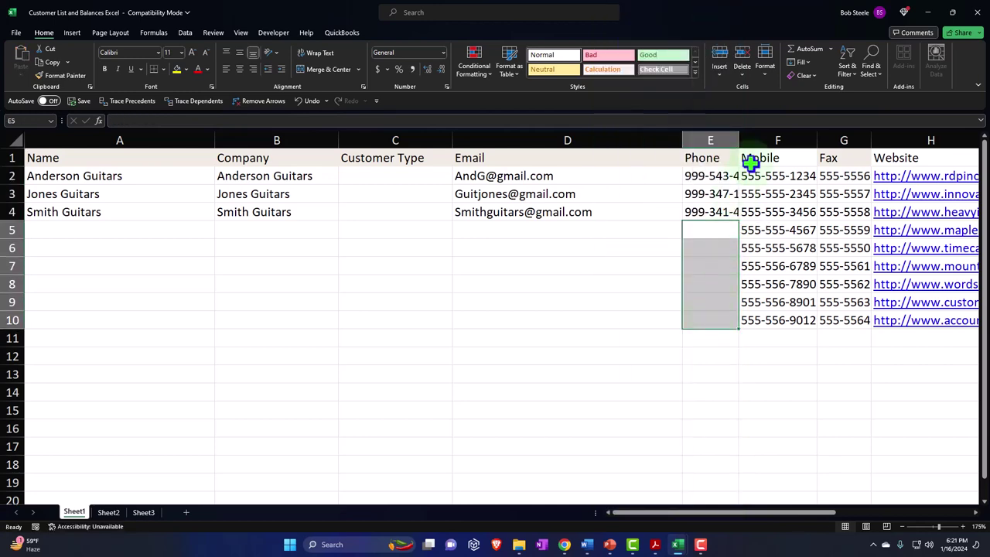
{"action": "left_click_drag", "start_coordinate": [630, 216], "coordinate": [550, 449]}
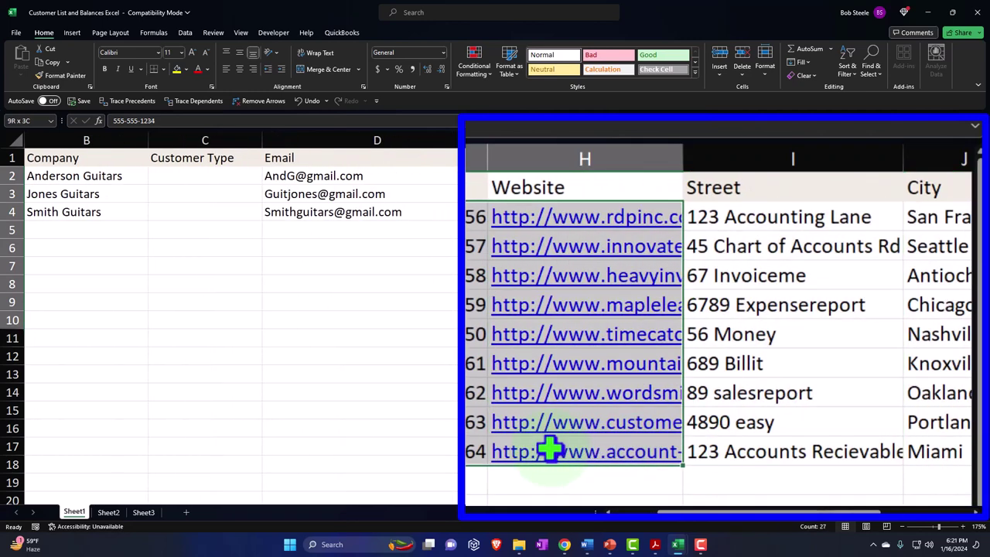
{"action": "key", "text": "Delete"}
Step: Examine how the import file divides the address into Street, City, State, ZIP and Country columns
{"action": "left_click", "coordinate": [779, 418]}
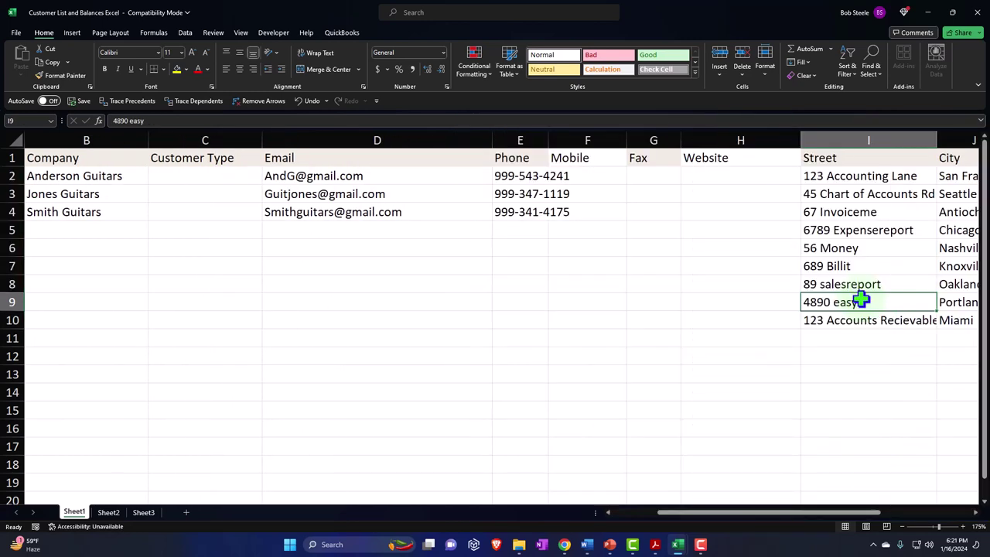
{"action": "key", "text": "Right"}
{"action": "key", "text": "Right"}
{"action": "key", "text": "Right"}
{"action": "key", "text": "Right"}
{"action": "key", "text": "Right"}
{"action": "key", "text": "Right"}
{"action": "key", "text": "Right"}
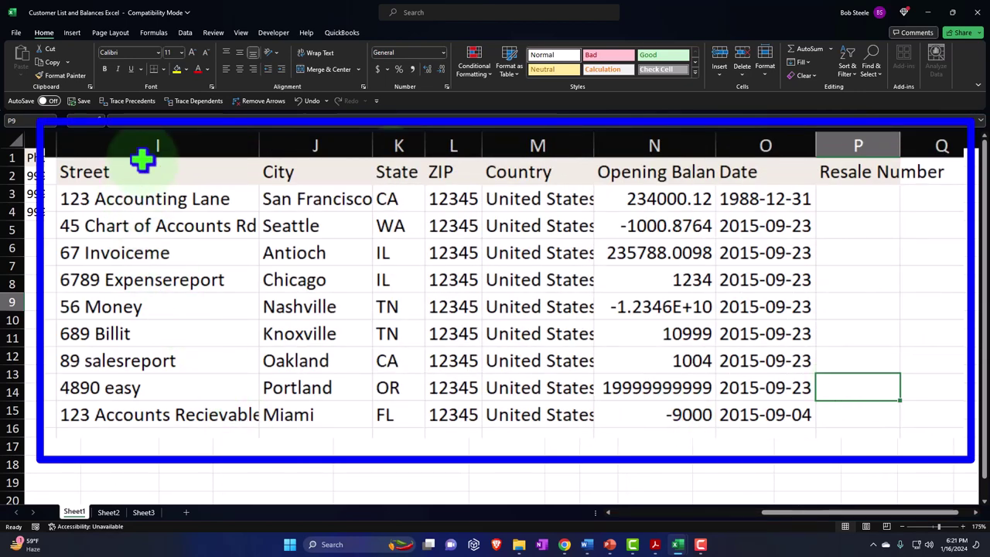
{"action": "left_click", "coordinate": [143, 166]}
{"action": "left_click", "coordinate": [323, 164]}
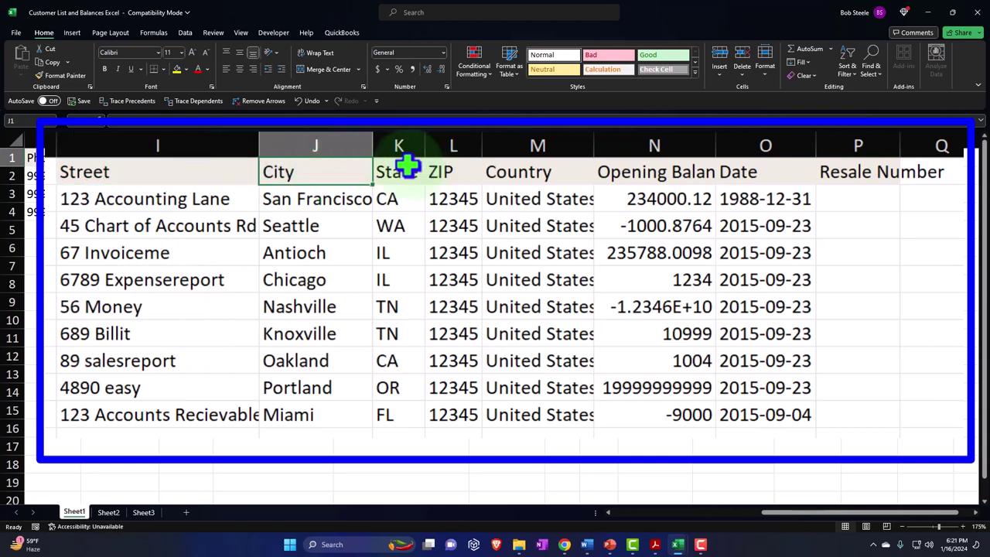
{"action": "left_click", "coordinate": [410, 167]}
{"action": "left_click", "coordinate": [454, 166]}
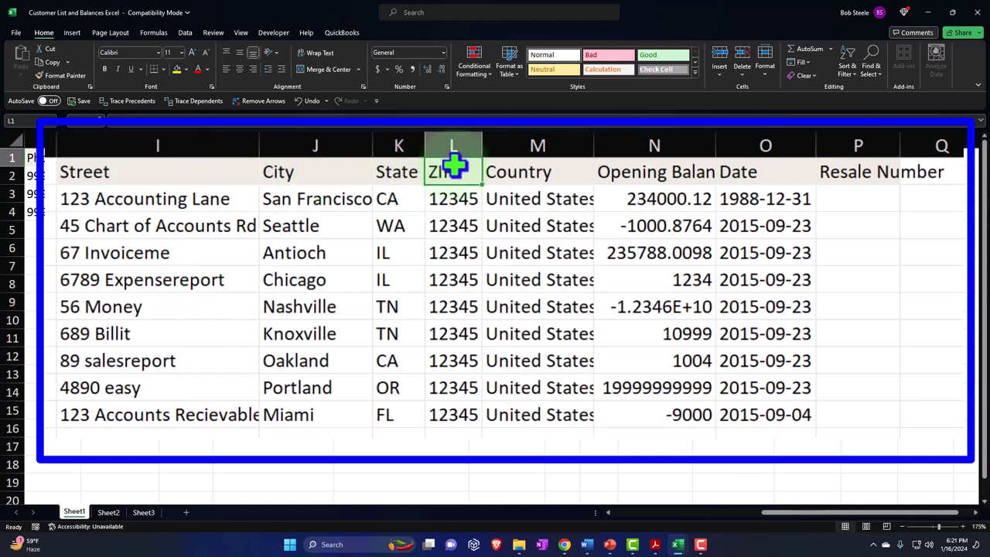
{"action": "left_click", "coordinate": [547, 162]}
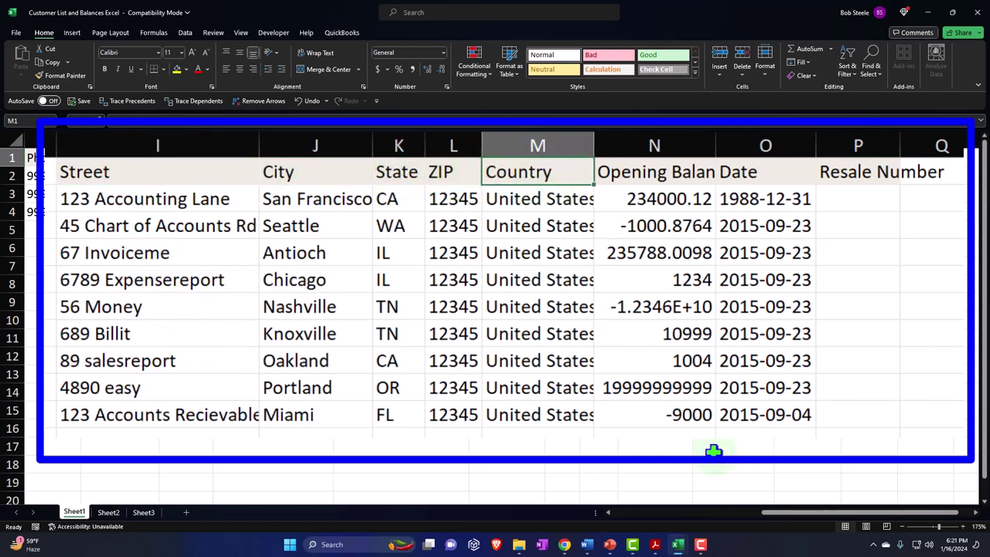
Step: In the beginning balance workbook, copy the Bill to 1 header and its three addresses into the empty column K, starting at K1
{"action": "mouse_move", "coordinate": [678, 545]}
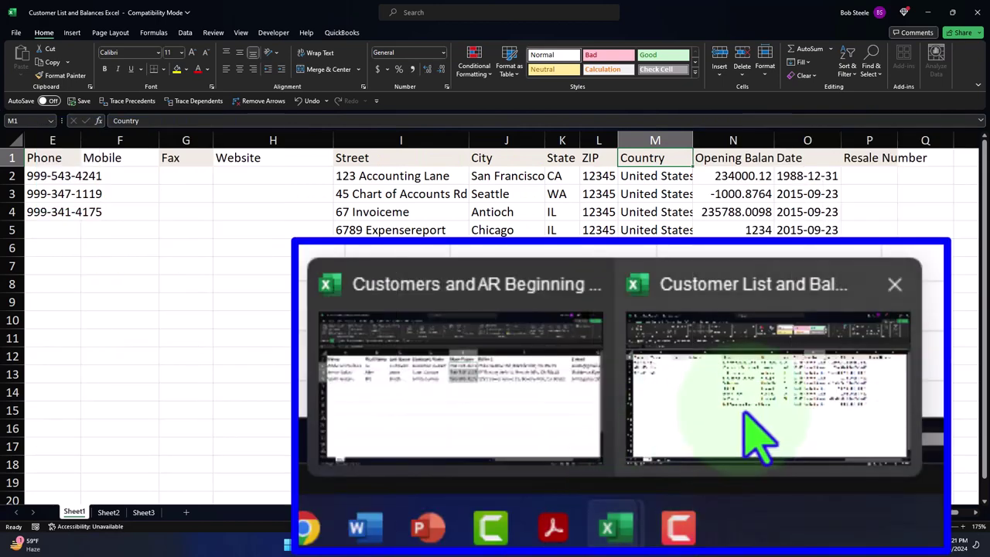
{"action": "left_click", "coordinate": [527, 410]}
{"action": "left_click_drag", "start_coordinate": [677, 514], "coordinate": [748, 516]}
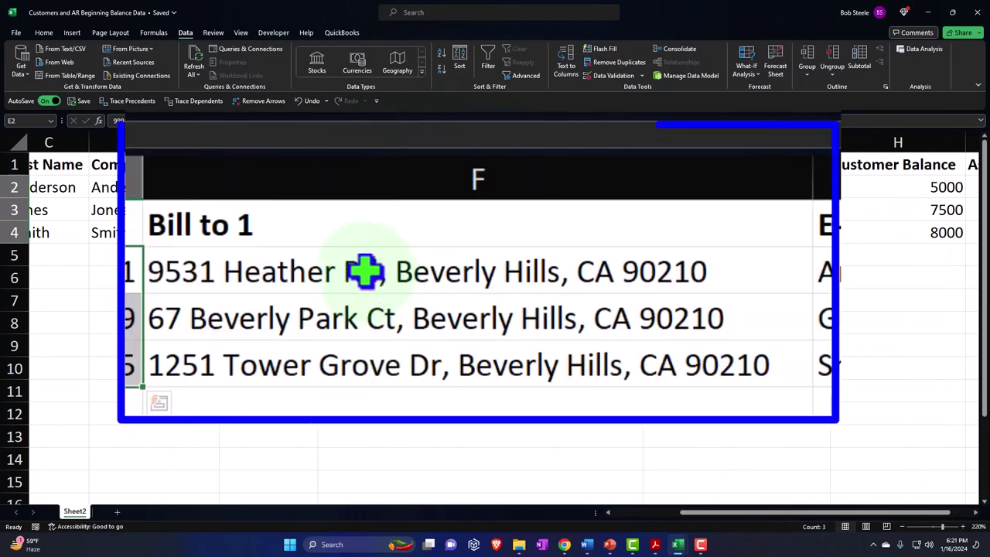
{"action": "left_click_drag", "start_coordinate": [424, 186], "coordinate": [453, 229]}
{"action": "left_click_drag", "start_coordinate": [433, 164], "coordinate": [435, 232]}
{"action": "key", "text": "ctrl+c"}
{"action": "left_click", "coordinate": [757, 186]}
{"action": "key", "text": "Right"}
{"action": "key", "text": "Right"}
{"action": "key", "text": "Right"}
{"action": "key", "text": "Right"}
{"action": "key", "text": "Right"}
{"action": "key", "text": "Right"}
{"action": "key", "text": "Right"}
{"action": "key", "text": "Right"}
{"action": "key", "text": "Right"}
{"action": "key", "text": "Right"}
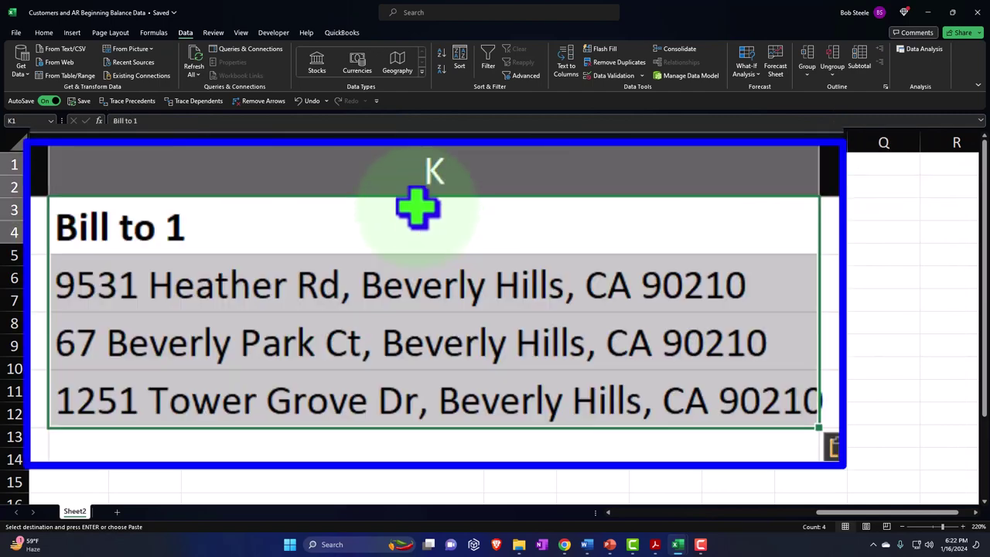
Step: Try to split all three addresses in K2:K4 at once with Text to Columns, using Fixed width
{"action": "left_click", "coordinate": [633, 329]}
{"action": "left_click_drag", "start_coordinate": [578, 286], "coordinate": [565, 376]}
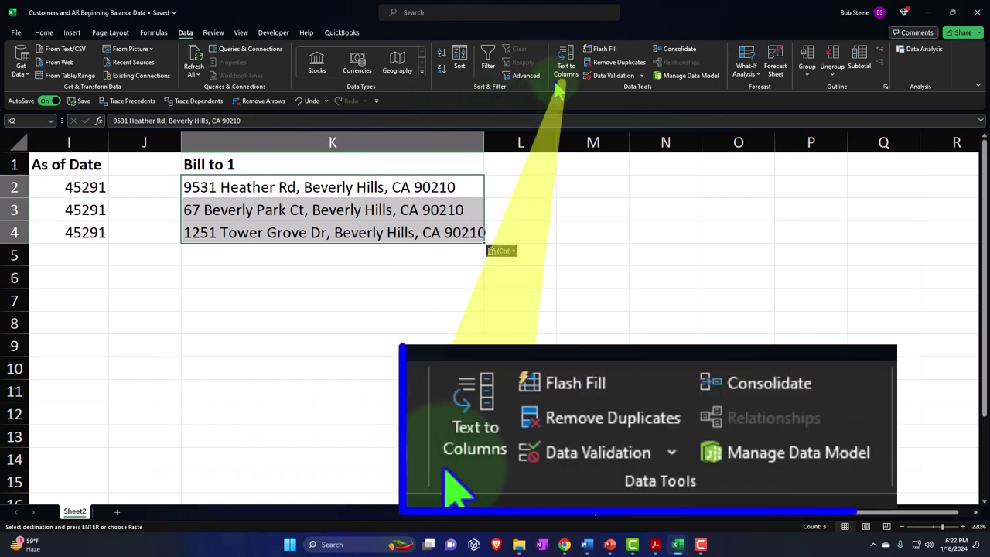
{"action": "left_click", "coordinate": [567, 69]}
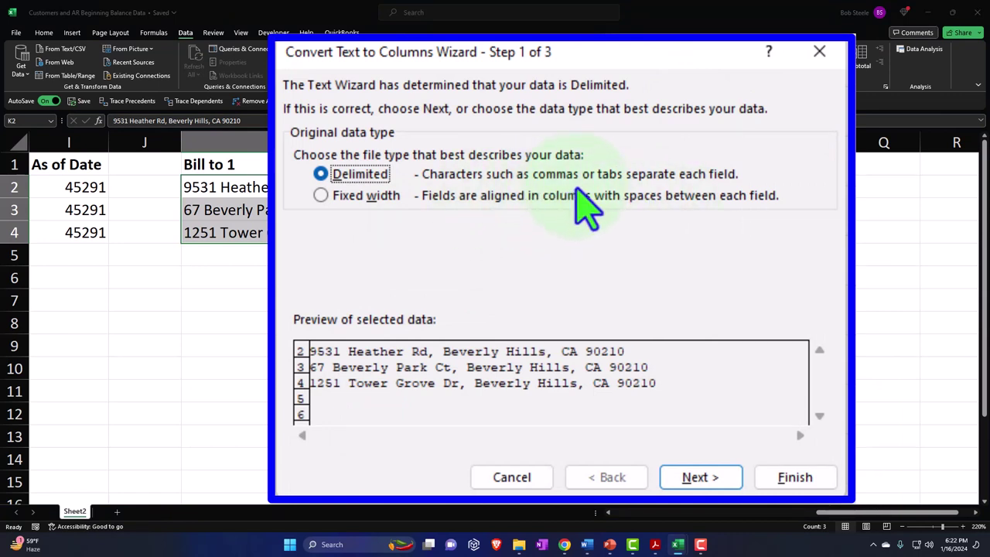
{"action": "left_click", "coordinate": [349, 198]}
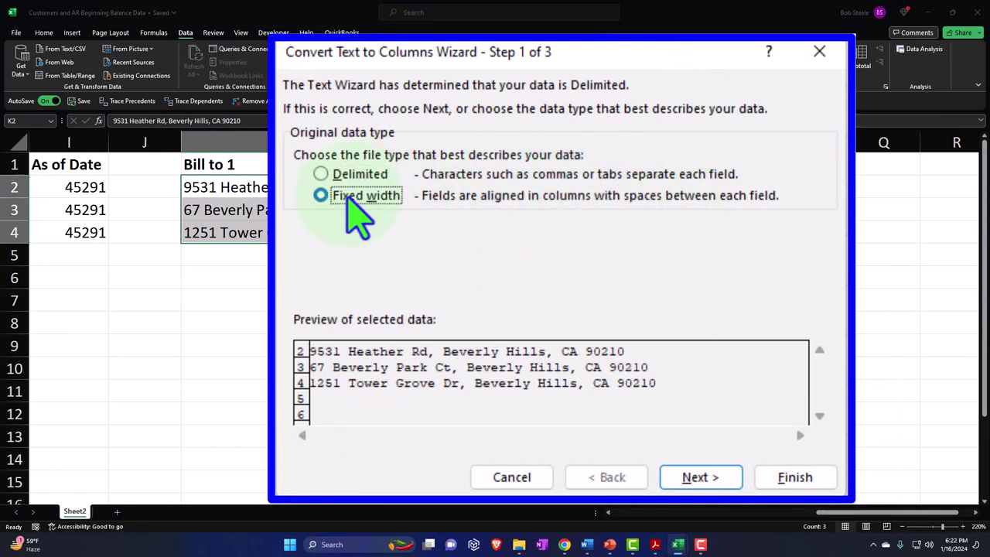
{"action": "left_click", "coordinate": [702, 483]}
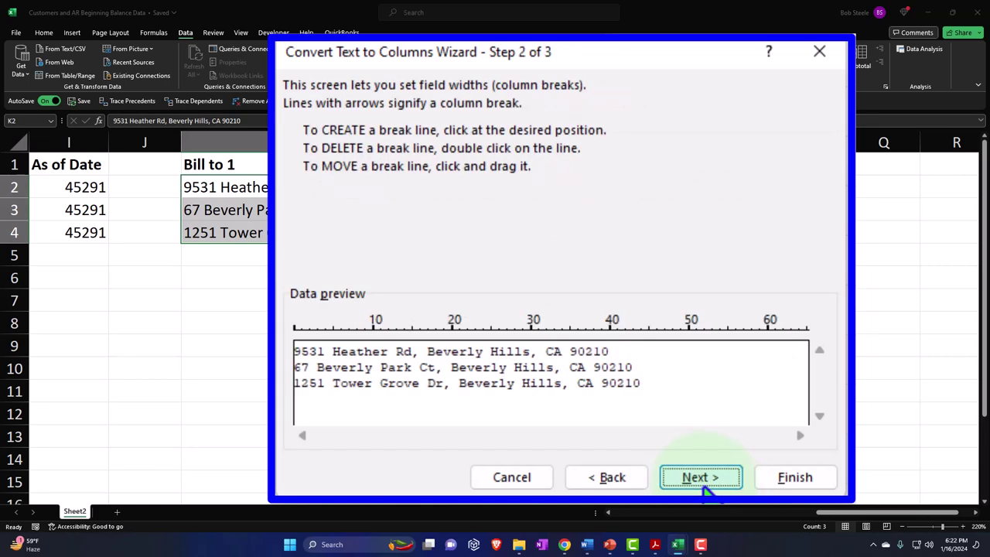
{"action": "left_click", "coordinate": [701, 479]}
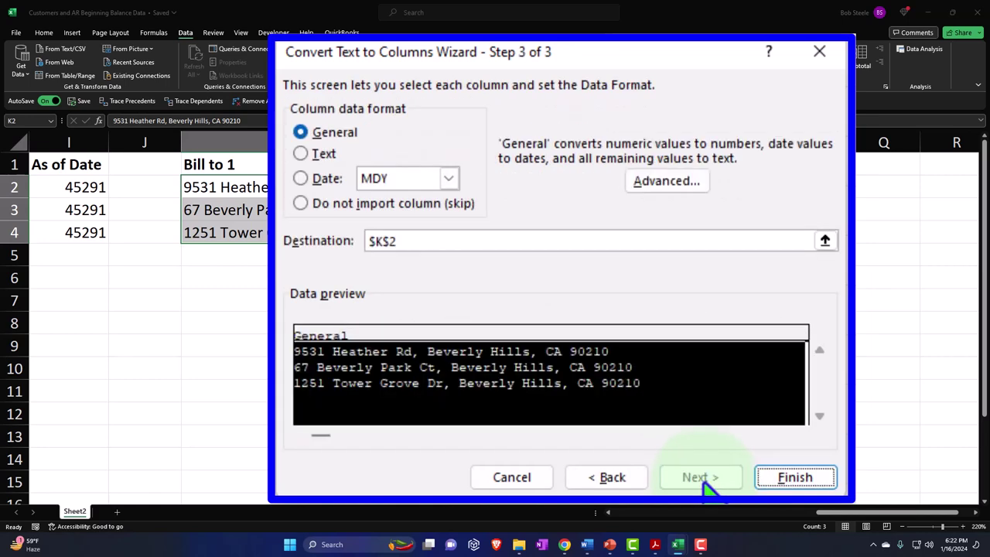
{"action": "left_click", "coordinate": [793, 478]}
{"action": "left_click", "coordinate": [438, 343]}
Step: Split only the address in K2 with Text to Columns, using Fixed width, the suggested breaks and General format
{"action": "left_click", "coordinate": [371, 191]}
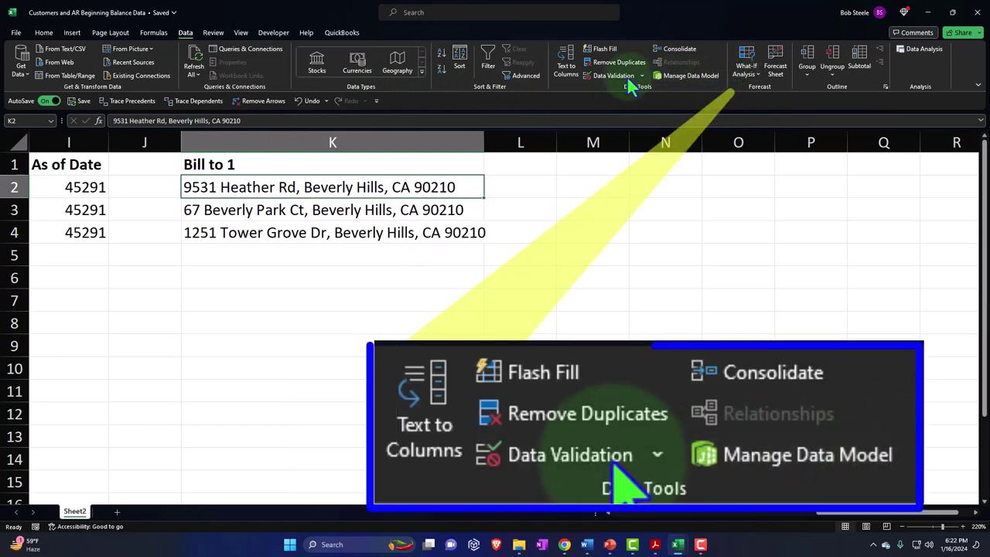
{"action": "left_click", "coordinate": [564, 63]}
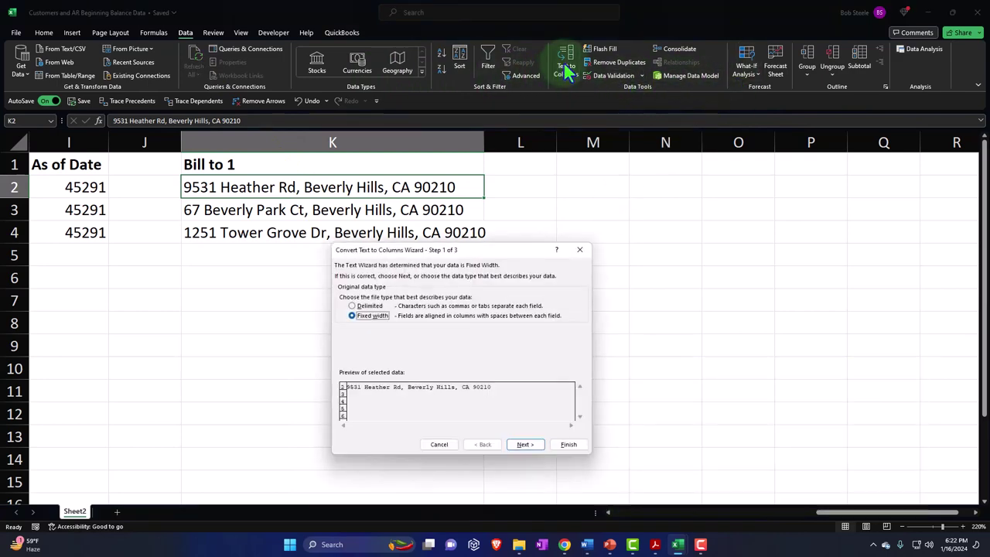
{"action": "left_click", "coordinate": [692, 467]}
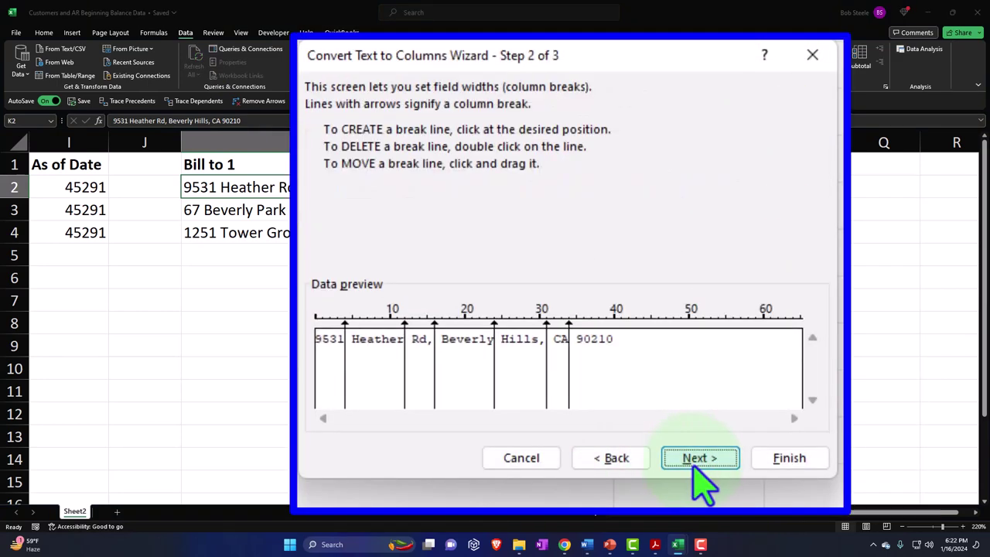
{"action": "left_click", "coordinate": [694, 468]}
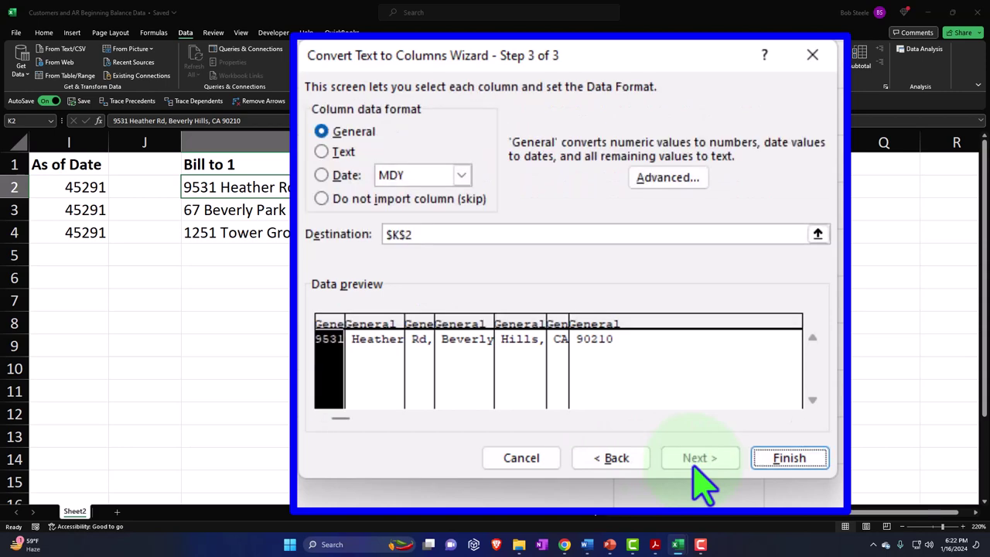
{"action": "left_click", "coordinate": [790, 459]}
Step: Split the address in K3 the same way with Text to Columns, keeping Fixed width and the suggested breaks
{"action": "left_click", "coordinate": [373, 203]}
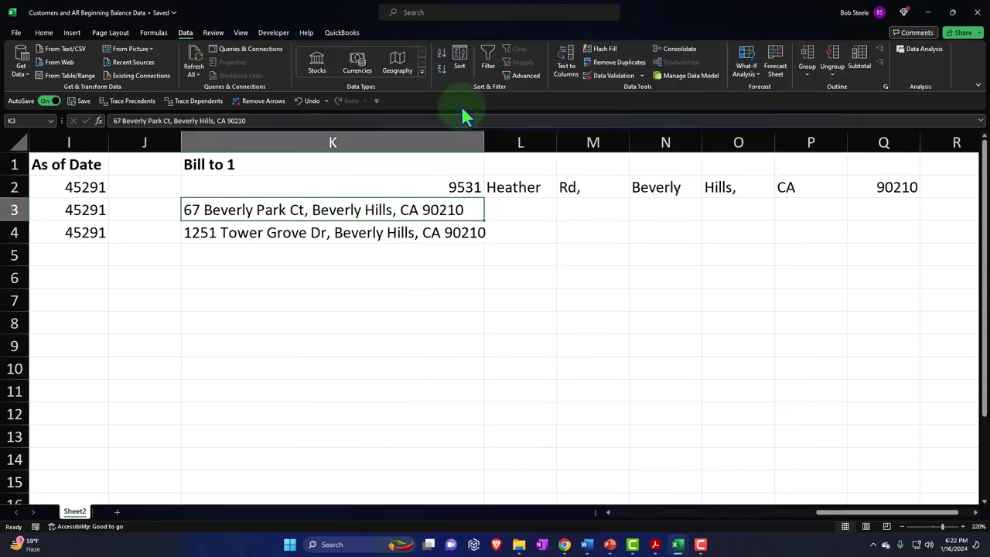
{"action": "left_click", "coordinate": [566, 68]}
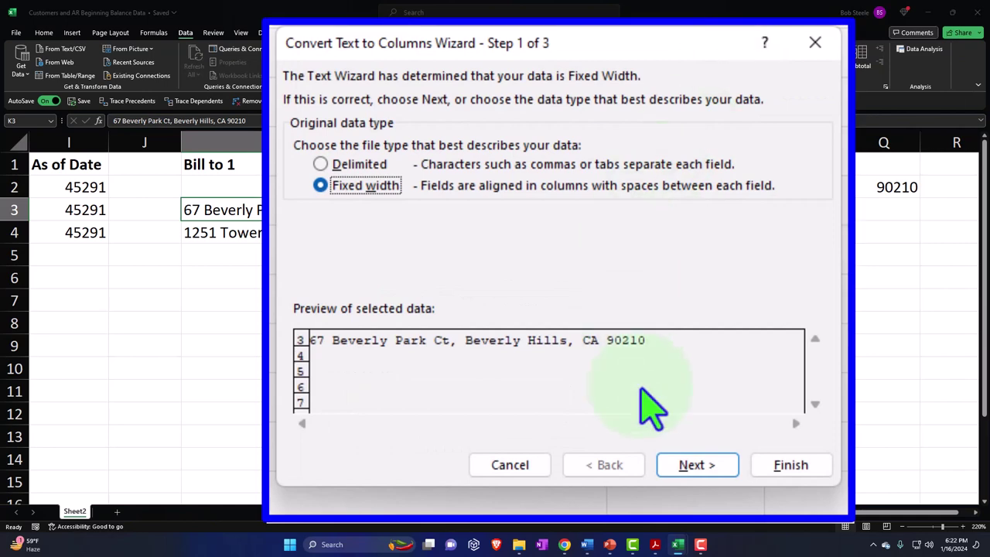
{"action": "left_click", "coordinate": [691, 467]}
{"action": "left_click", "coordinate": [694, 466]}
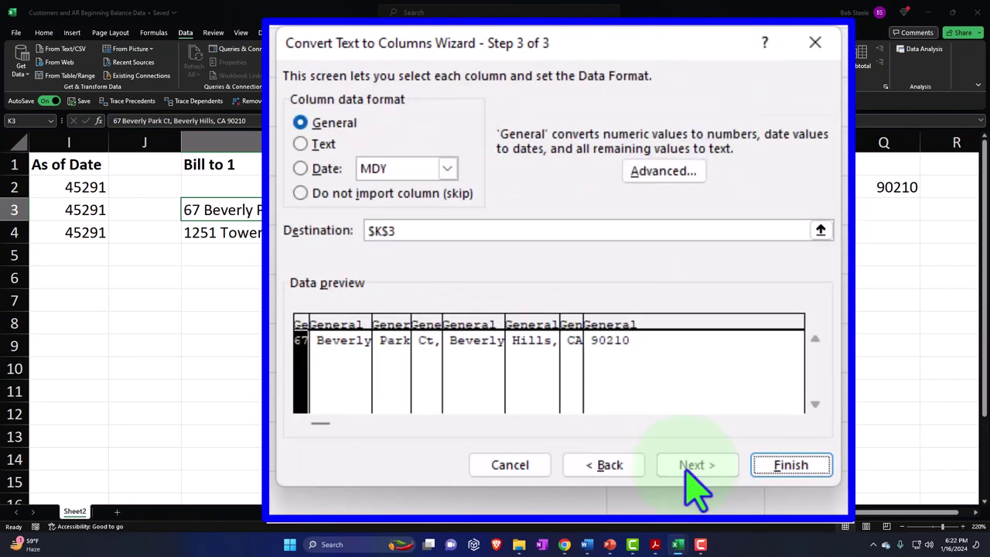
{"action": "left_click", "coordinate": [797, 464]}
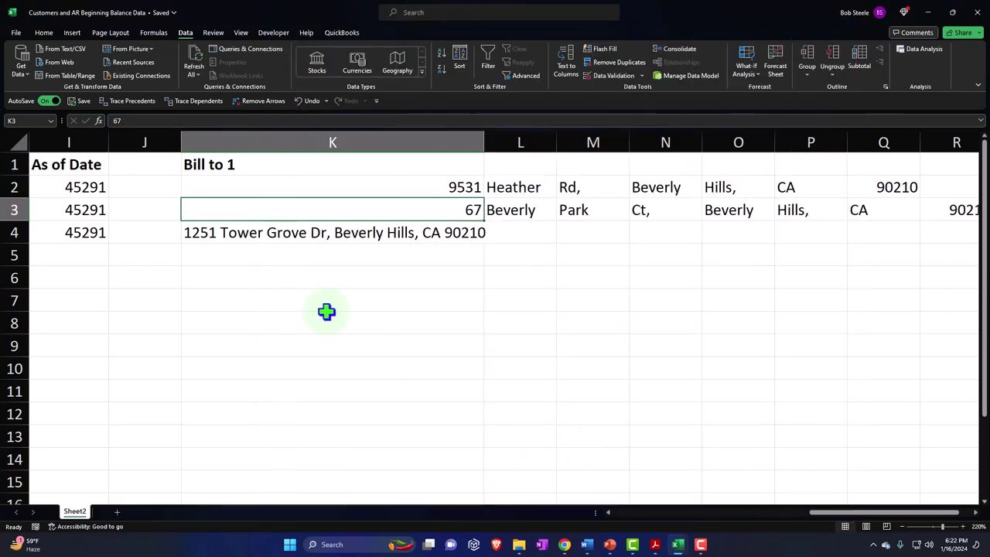
{"action": "left_click", "coordinate": [352, 300]}
Step: Split the last address, in K4, with Text to Columns, keeping Fixed width and the suggested breaks
{"action": "left_click", "coordinate": [298, 233]}
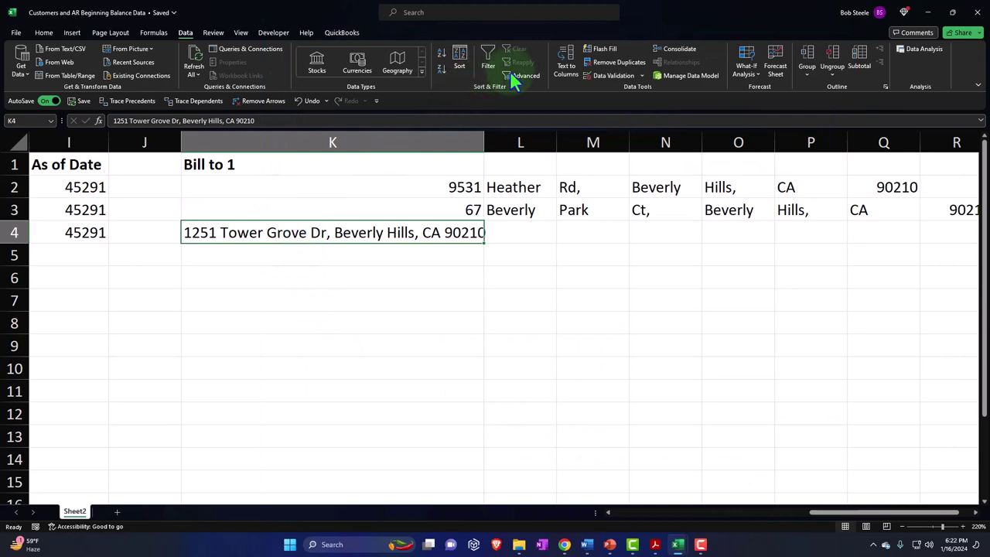
{"action": "left_click", "coordinate": [566, 65]}
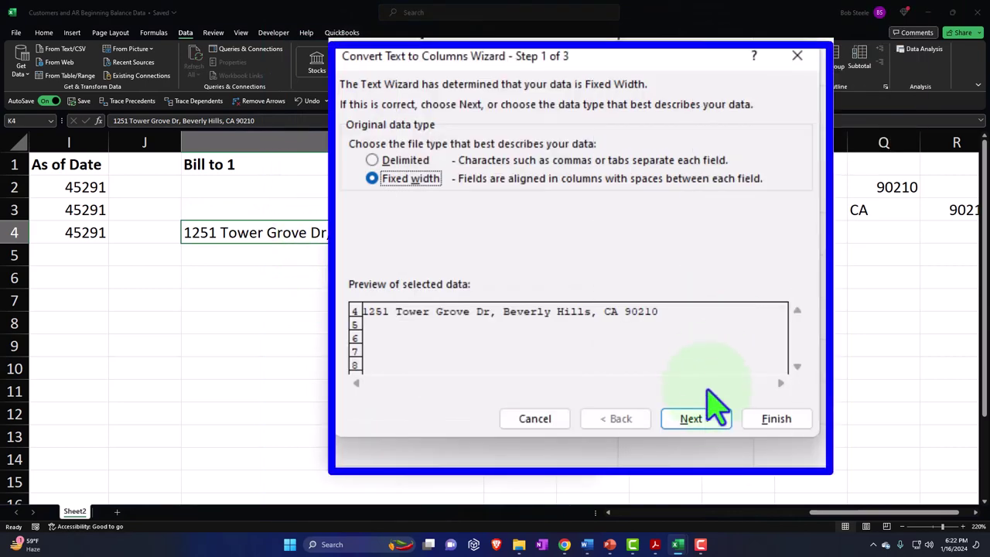
{"action": "left_click", "coordinate": [704, 427]}
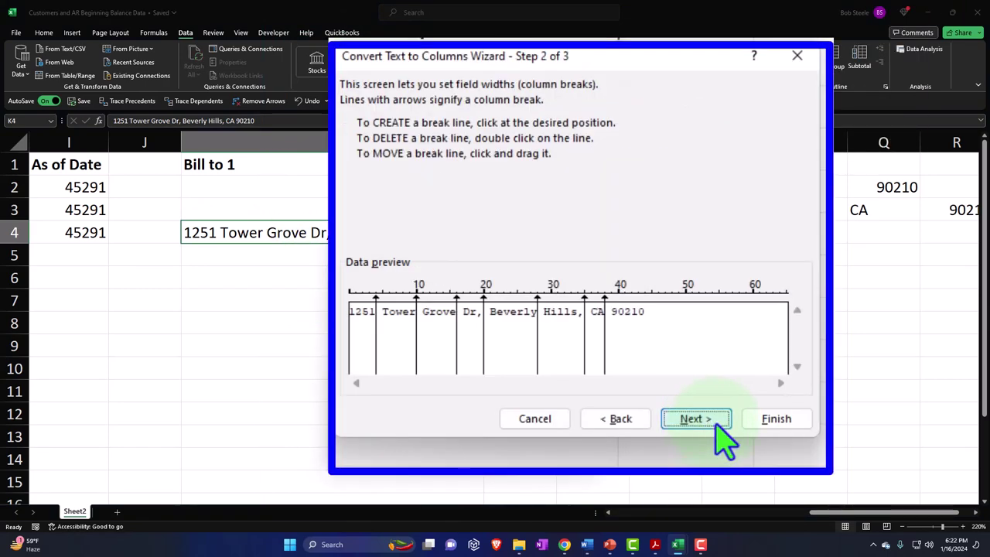
{"action": "left_click", "coordinate": [707, 426]}
{"action": "left_click", "coordinate": [776, 418]}
{"action": "left_click", "coordinate": [542, 376]}
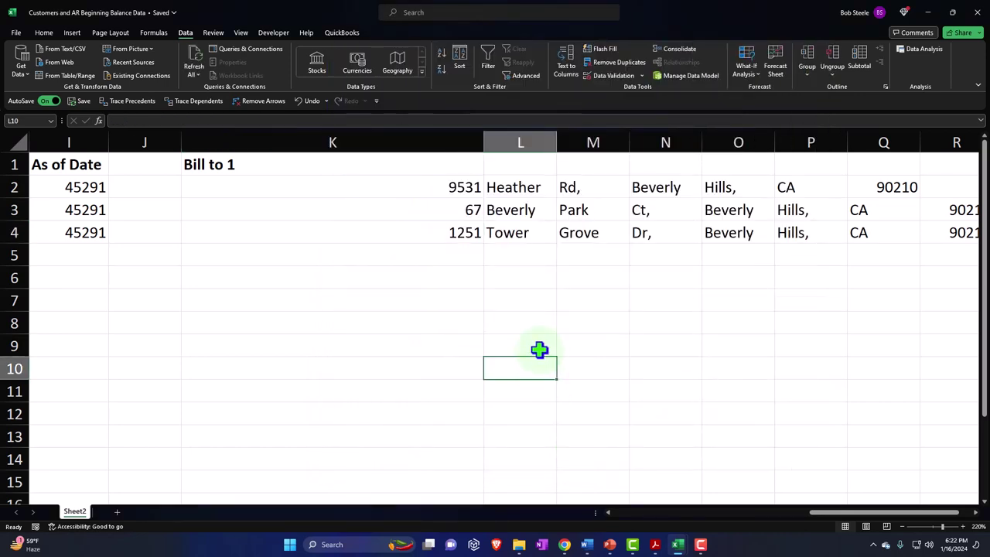
{"action": "left_click_drag", "start_coordinate": [867, 513], "coordinate": [890, 523]}
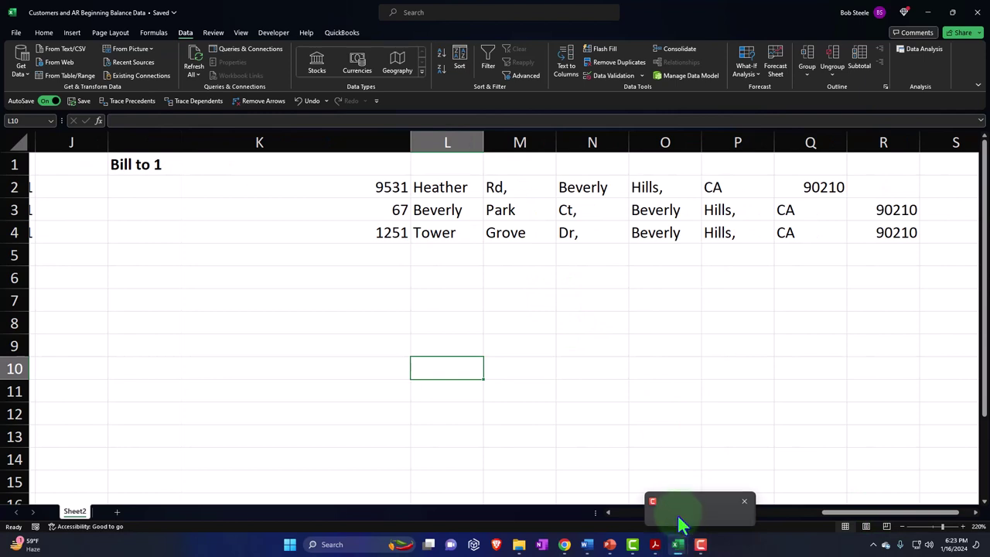
Step: Delete the trailing commas from the street suffixes in M2, N3 and N4 by editing each cell
{"action": "mouse_move", "coordinate": [678, 547]}
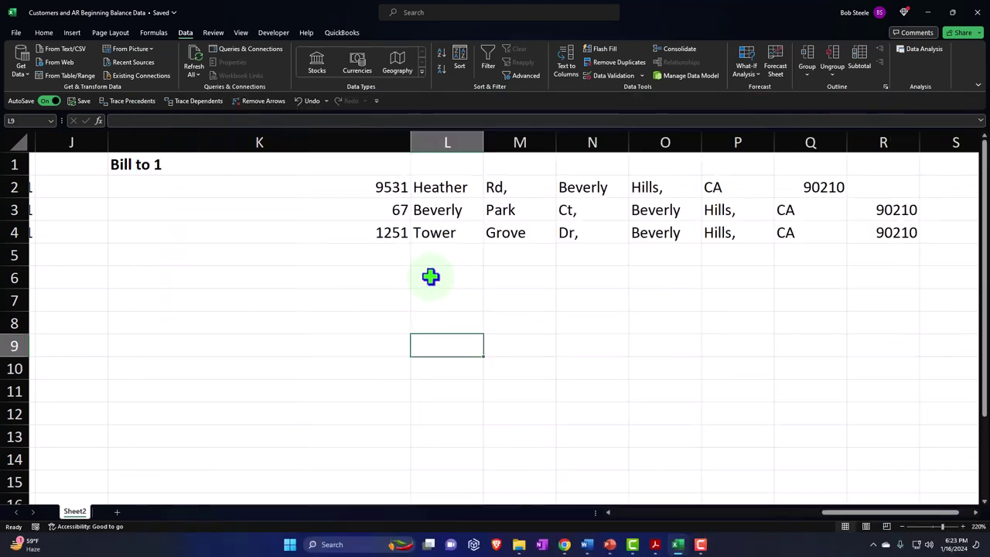
{"action": "left_click", "coordinate": [389, 187]}
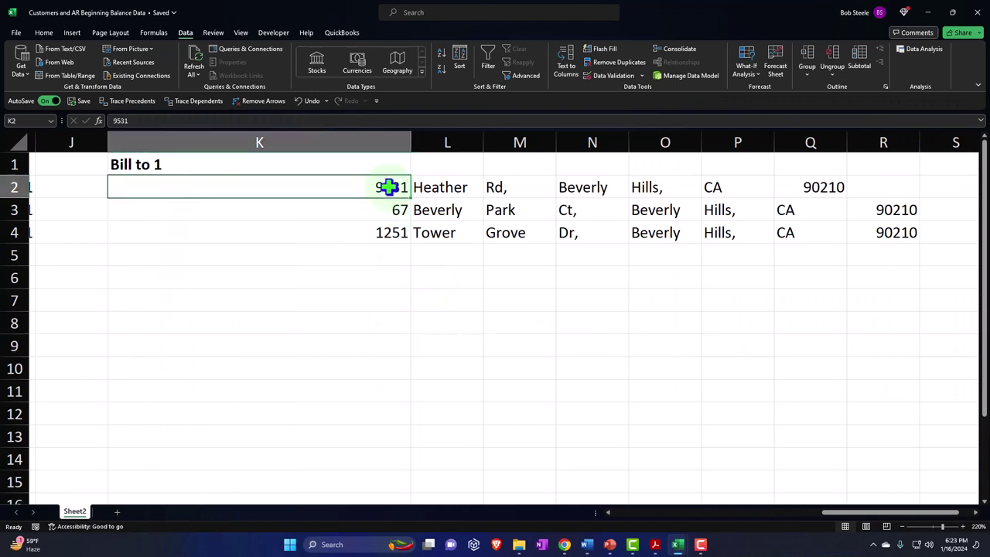
{"action": "left_click", "coordinate": [464, 186]}
{"action": "left_click", "coordinate": [507, 186]}
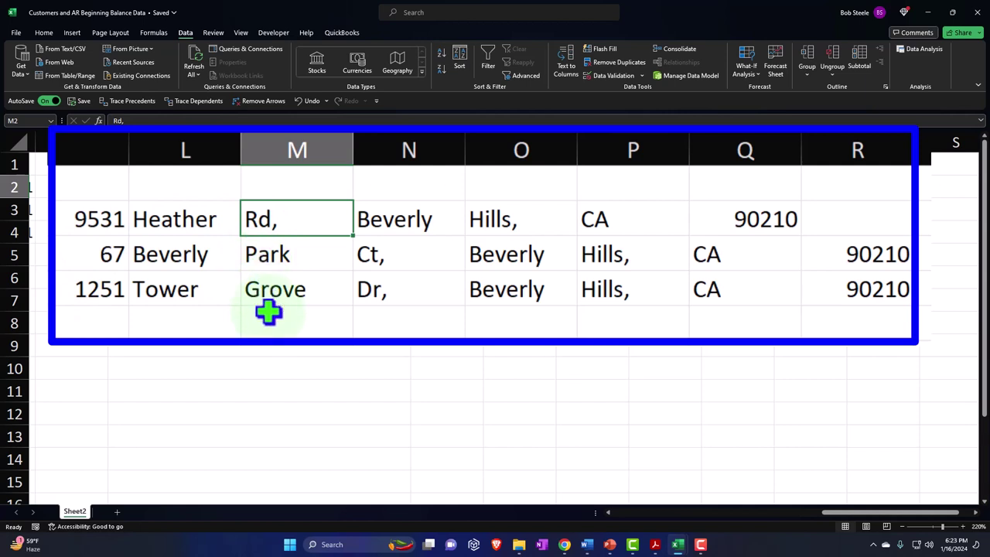
{"action": "double_click", "coordinate": [303, 221]}
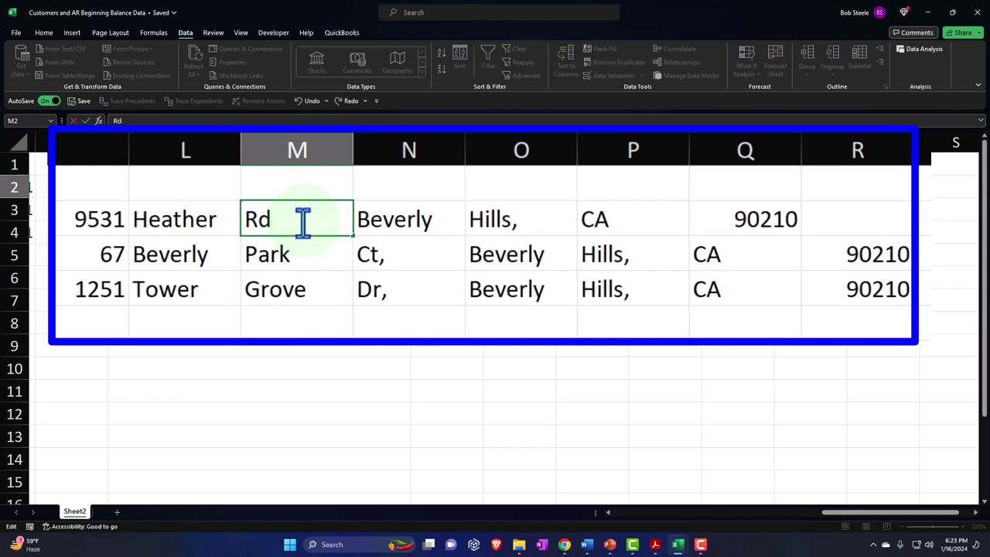
{"action": "double_click", "coordinate": [410, 260]}
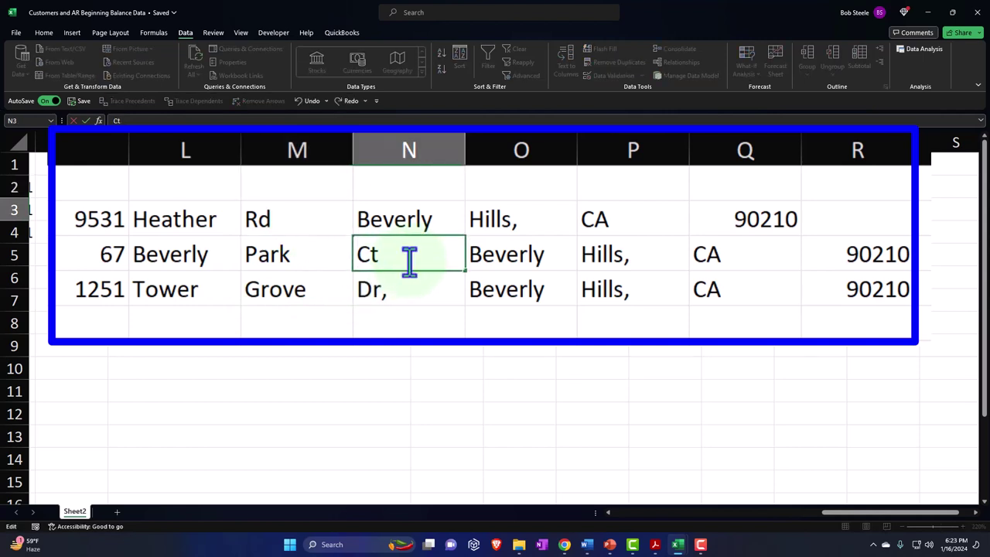
{"action": "left_click", "coordinate": [398, 283]}
{"action": "double_click", "coordinate": [398, 288]}
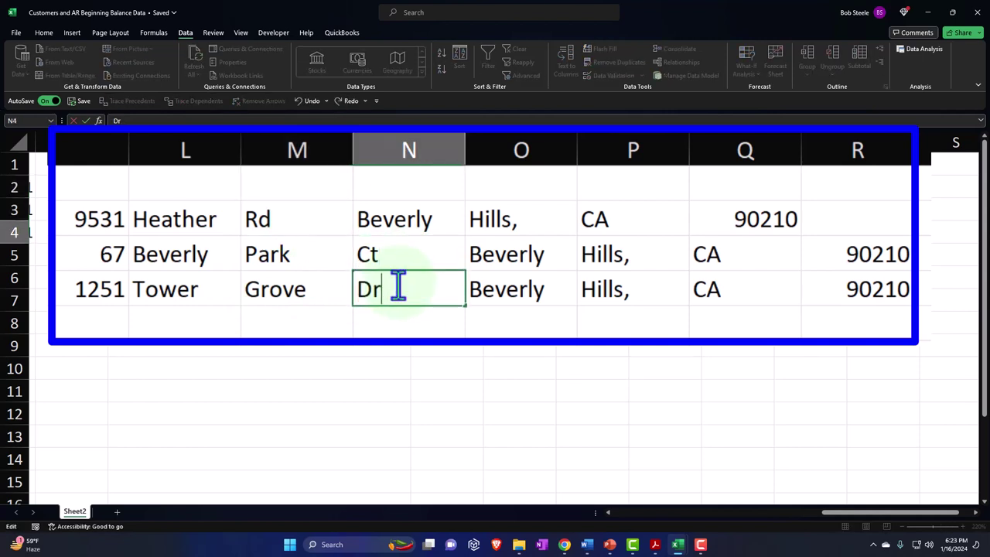
Step: Delete the trailing commas after the city name in O2, P3 and P4 by editing each cell
{"action": "left_click", "coordinate": [522, 224]}
{"action": "double_click", "coordinate": [522, 222]}
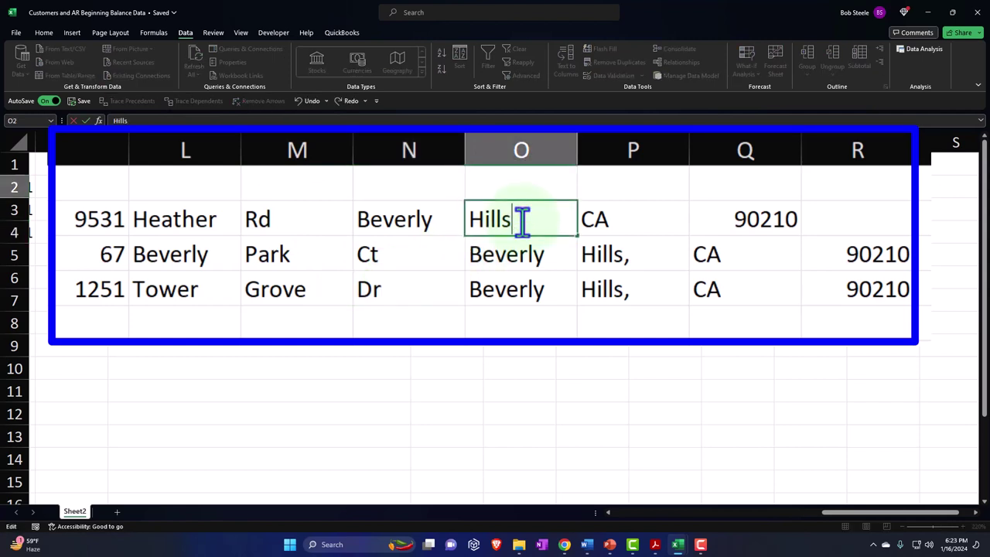
{"action": "key", "text": "Return"}
{"action": "left_click", "coordinate": [631, 258]}
{"action": "double_click", "coordinate": [633, 261]}
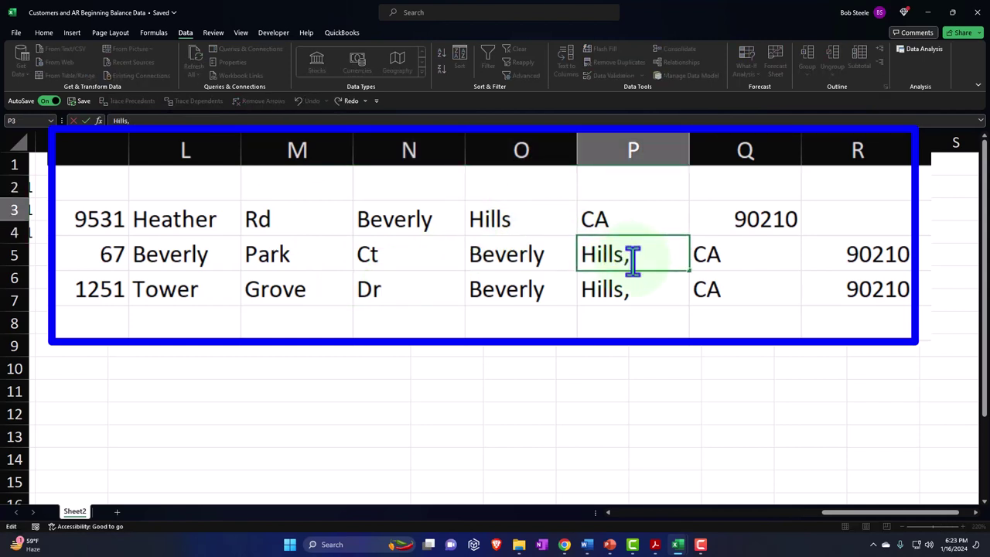
{"action": "left_click", "coordinate": [642, 284]}
{"action": "double_click", "coordinate": [642, 286]}
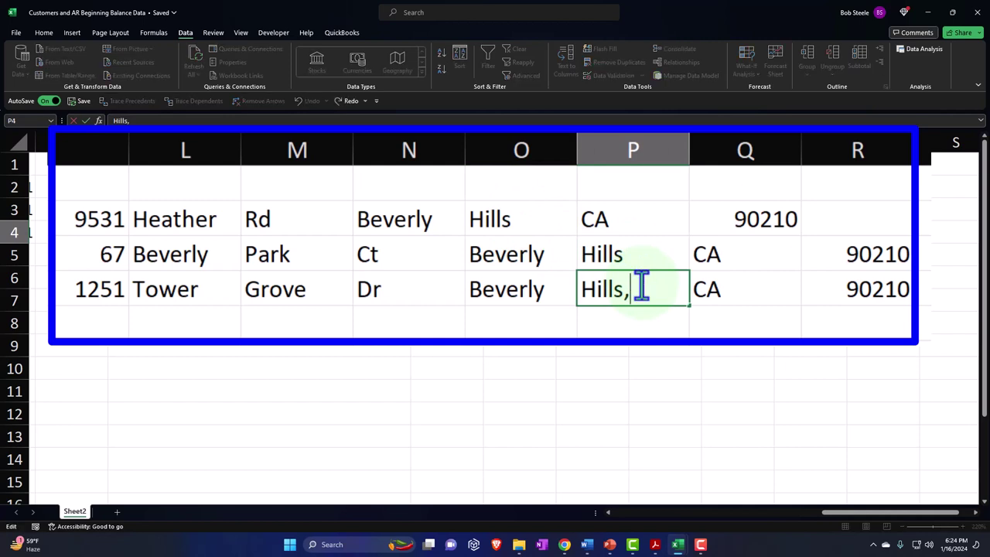
{"action": "key", "text": "Return"}
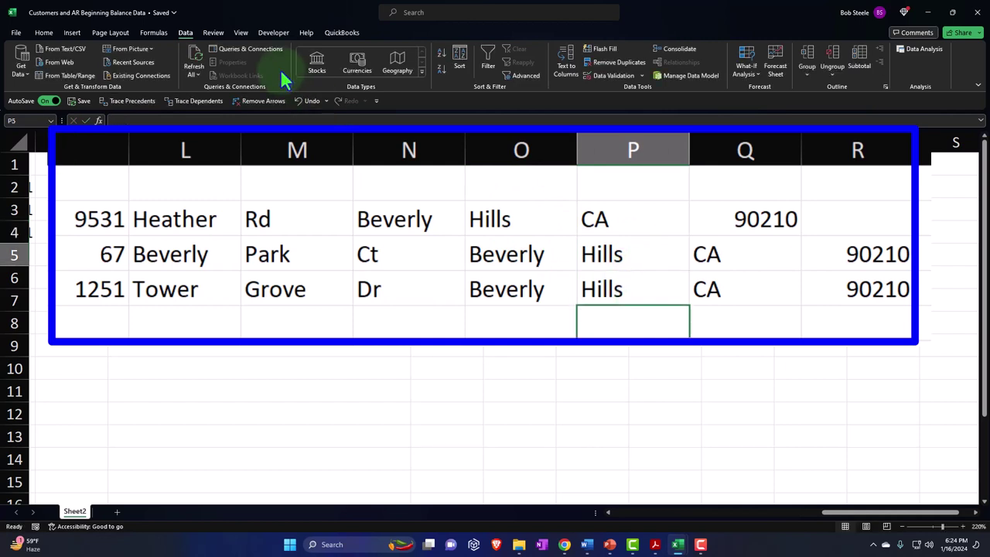
Step: Undo the manual comma deletions, keeping the address in row 4 split across its columns
{"action": "left_click", "coordinate": [307, 101]}
{"action": "left_click", "coordinate": [307, 102]}
{"action": "left_click", "coordinate": [307, 102]}
{"action": "left_click", "coordinate": [307, 102]}
{"action": "left_click", "coordinate": [307, 101]}
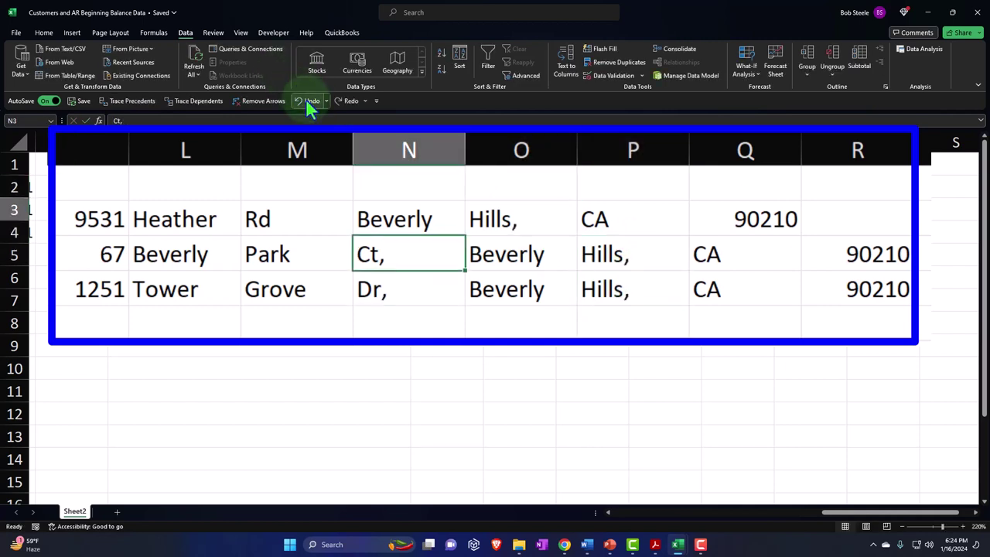
{"action": "left_click", "coordinate": [307, 102]}
{"action": "left_click", "coordinate": [307, 102]}
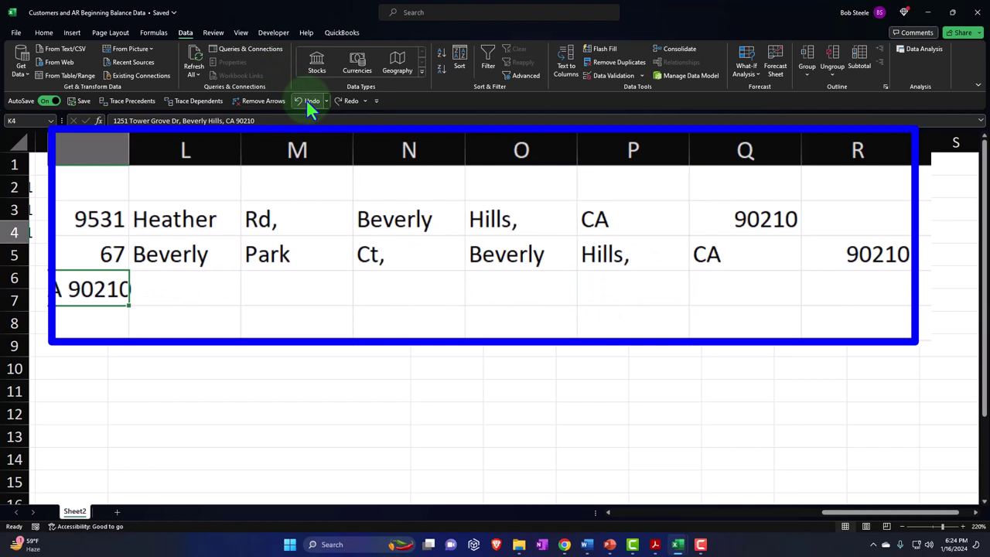
{"action": "left_click", "coordinate": [350, 102]}
Step: Remove all commas from the split addresses in K2:R4 with Find and Replace, replacing each comma with nothing
{"action": "left_click_drag", "start_coordinate": [97, 221], "coordinate": [862, 296]}
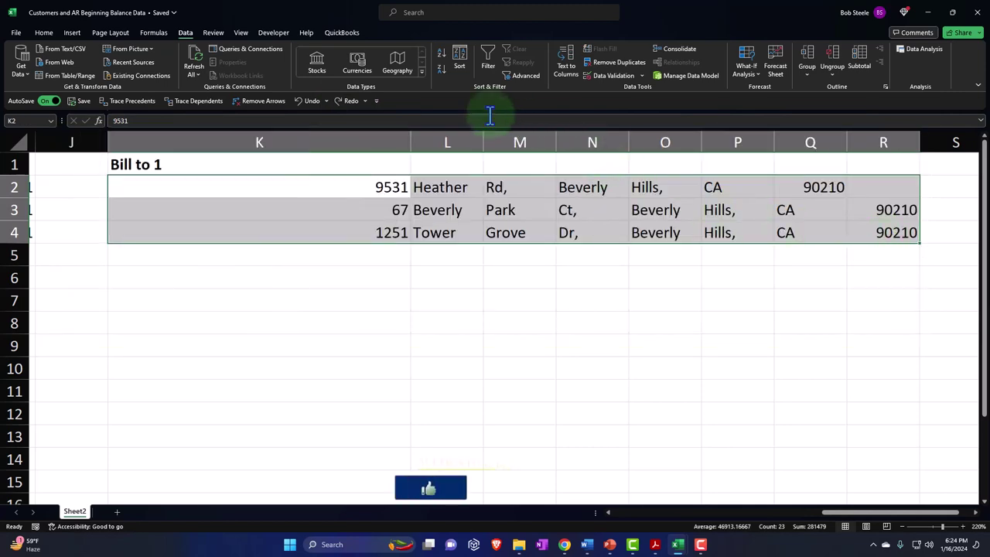
{"action": "left_click", "coordinate": [44, 34]}
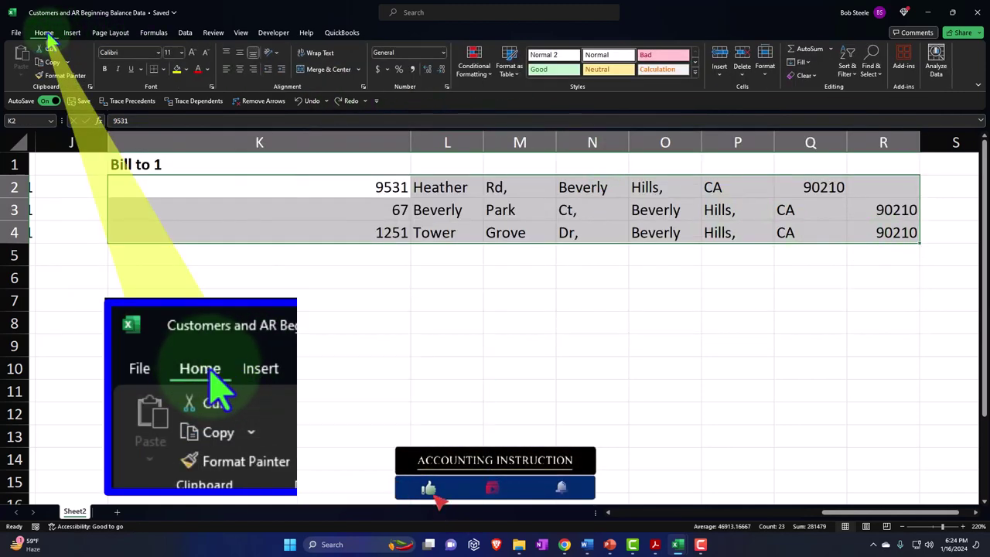
{"action": "left_click", "coordinate": [863, 62]}
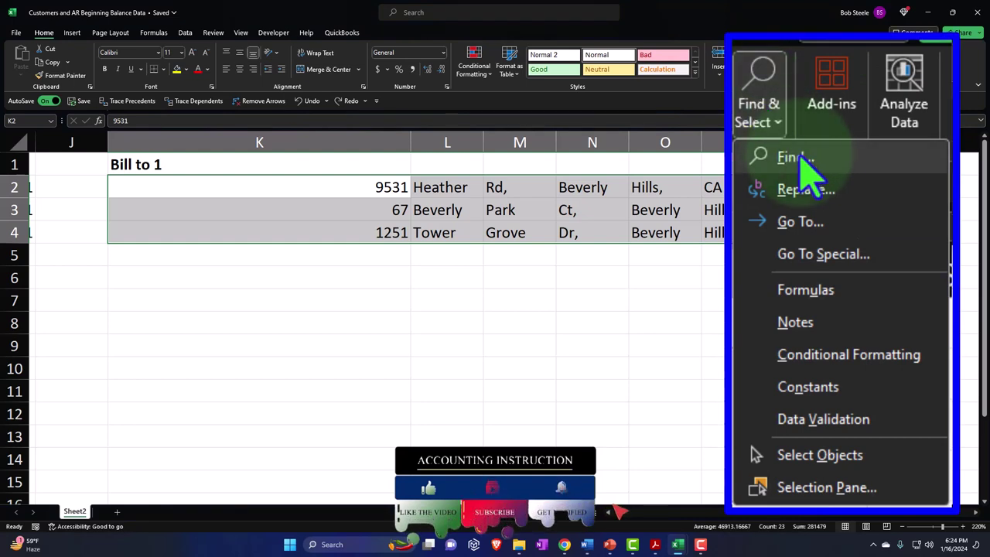
{"action": "left_click", "coordinate": [890, 89]}
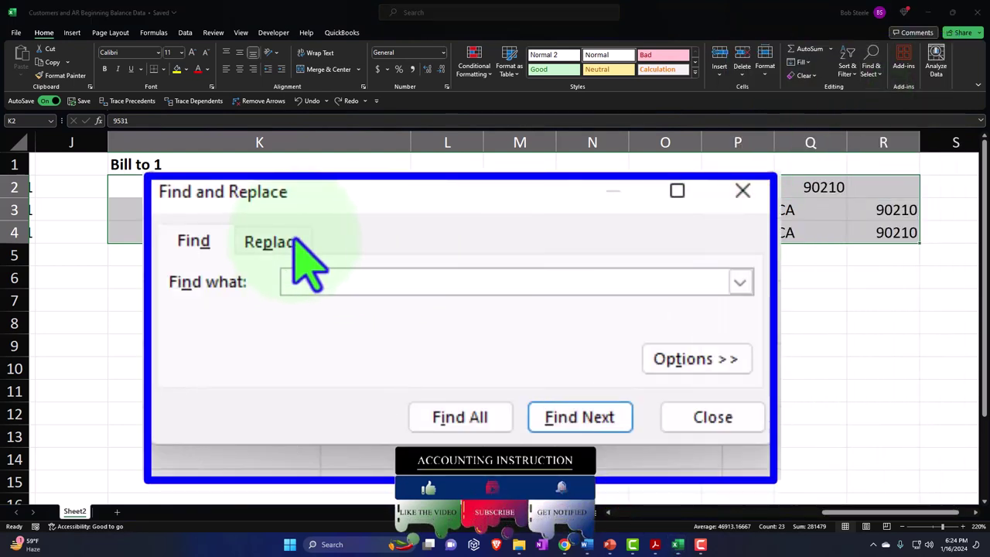
{"action": "left_click", "coordinate": [395, 342]}
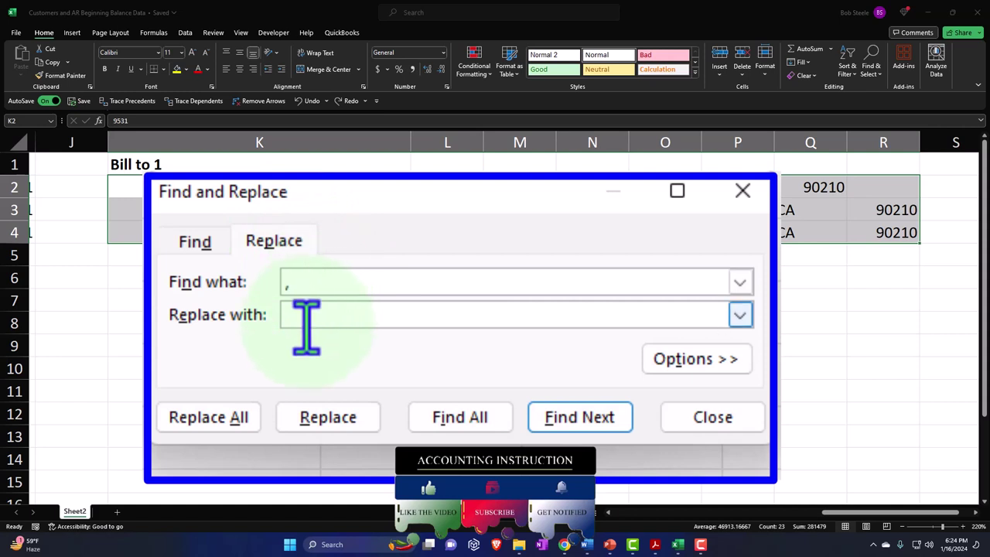
{"action": "key", "text": "Return"}
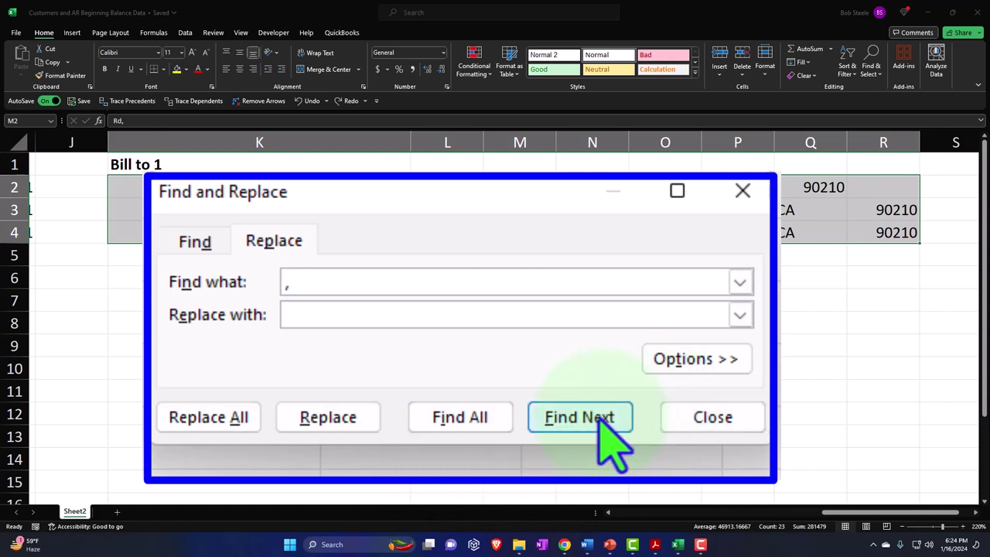
{"action": "left_click", "coordinate": [473, 420]}
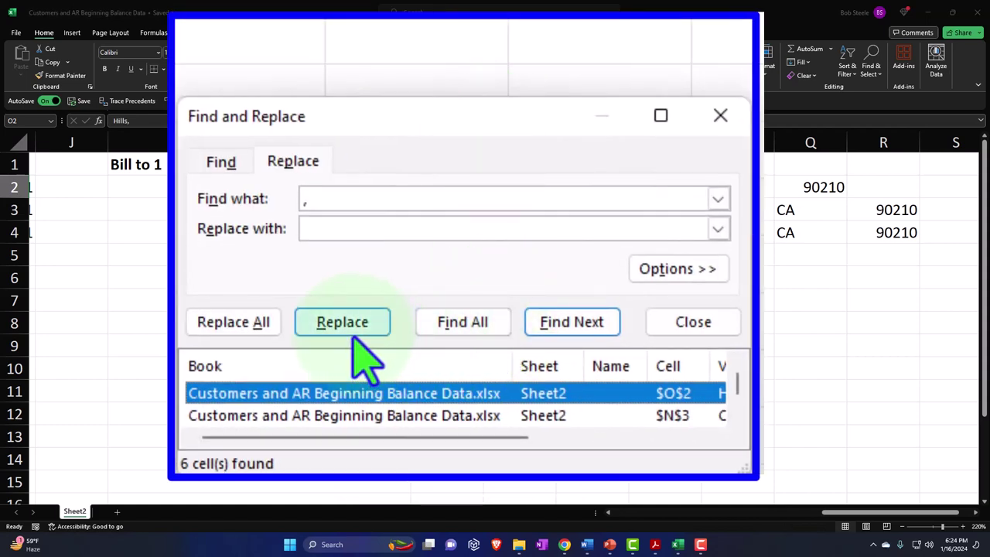
{"action": "left_click", "coordinate": [241, 328]}
{"action": "left_click", "coordinate": [547, 149]}
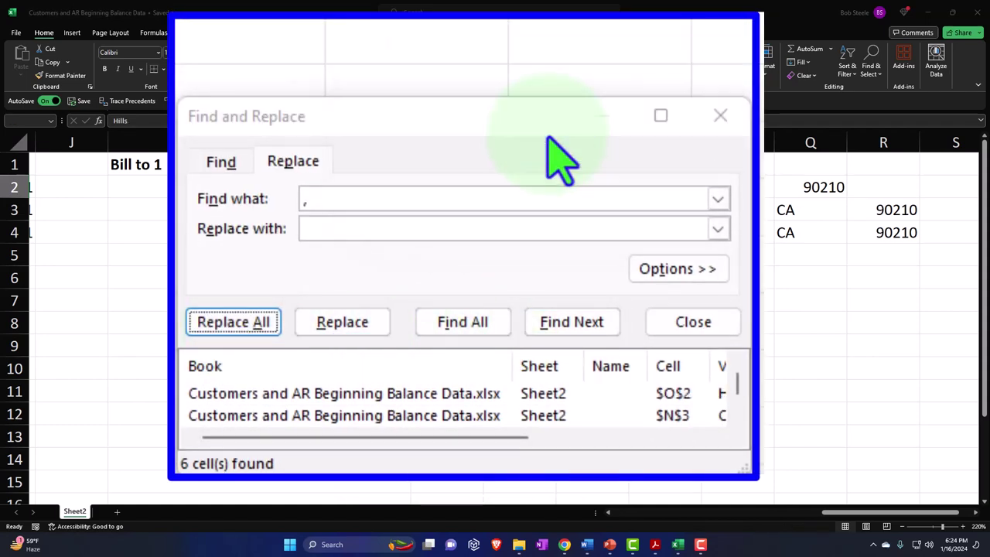
{"action": "left_click", "coordinate": [720, 117]}
Step: Move the city, state and ZIP cells N2:Q2 one column over to O2:R2, aligning them with rows 3 and 4
{"action": "left_click_drag", "start_coordinate": [338, 195], "coordinate": [458, 196]}
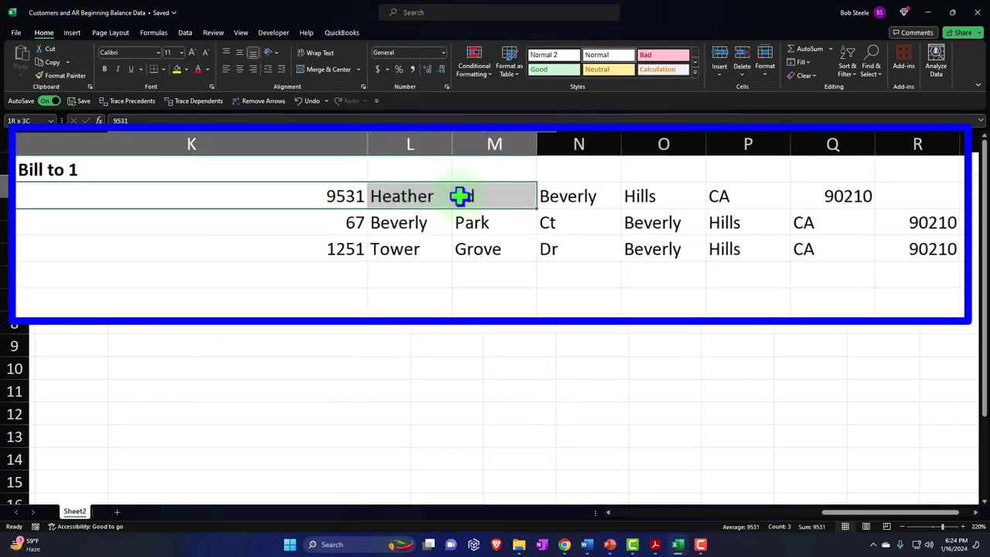
{"action": "left_click", "coordinate": [725, 331]}
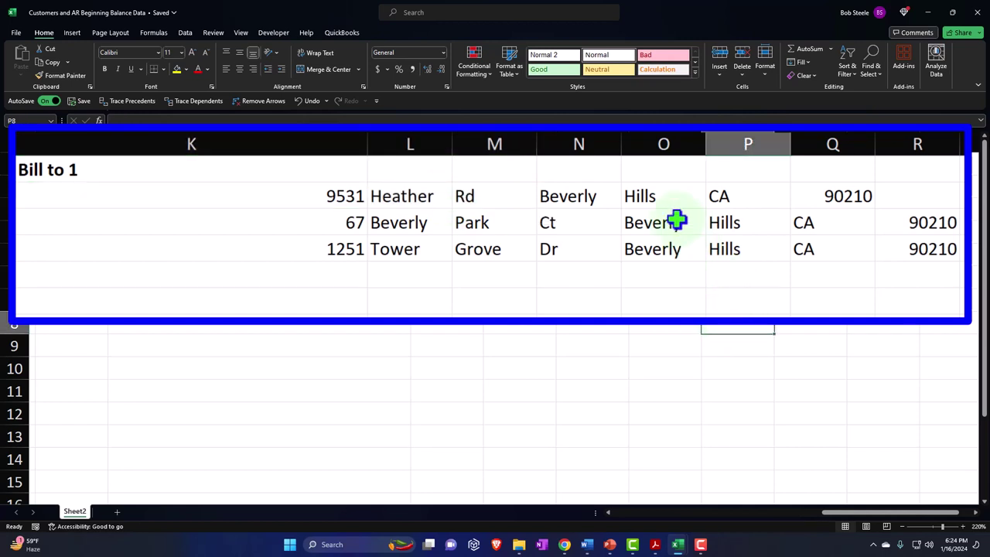
{"action": "left_click", "coordinate": [471, 199]}
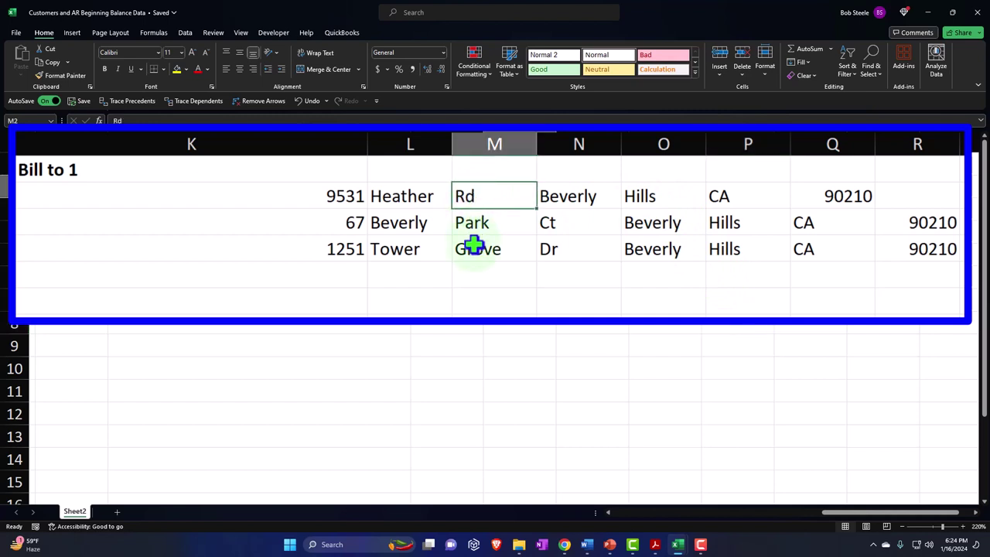
{"action": "key", "text": "Right"}
{"action": "key", "text": "Right"}
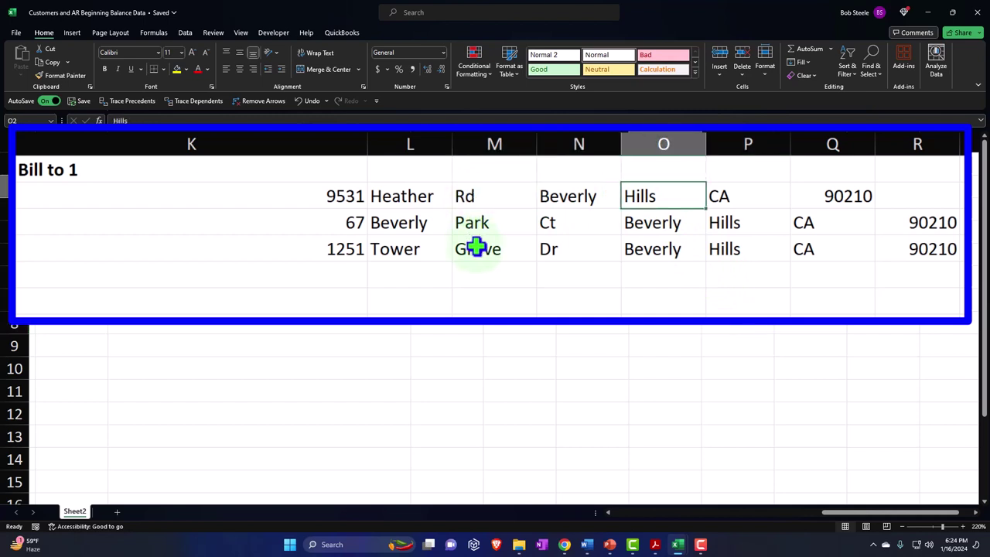
{"action": "left_click_drag", "start_coordinate": [596, 195], "coordinate": [851, 193]}
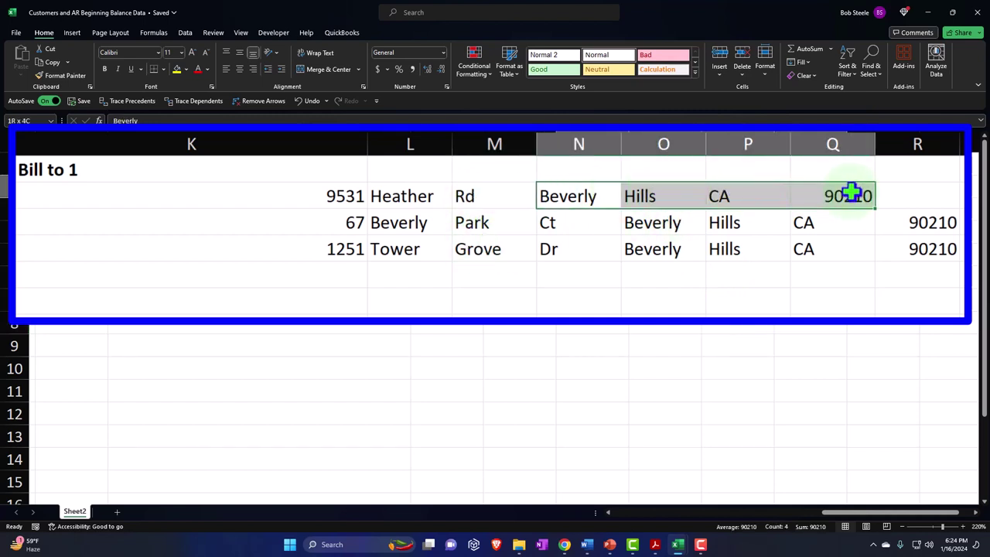
{"action": "left_click_drag", "start_coordinate": [570, 185], "coordinate": [671, 195]}
{"action": "left_click", "coordinate": [692, 304]}
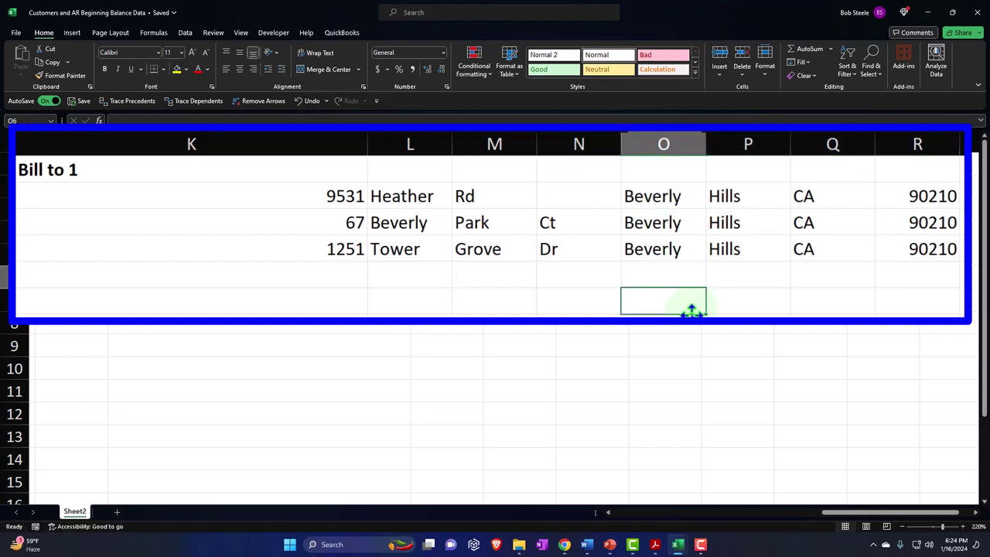
Step: Join the first three street parts in K5 with the formula =K2&" "&L2&" "&M2 and fill it down to K7
{"action": "left_click", "coordinate": [324, 279]}
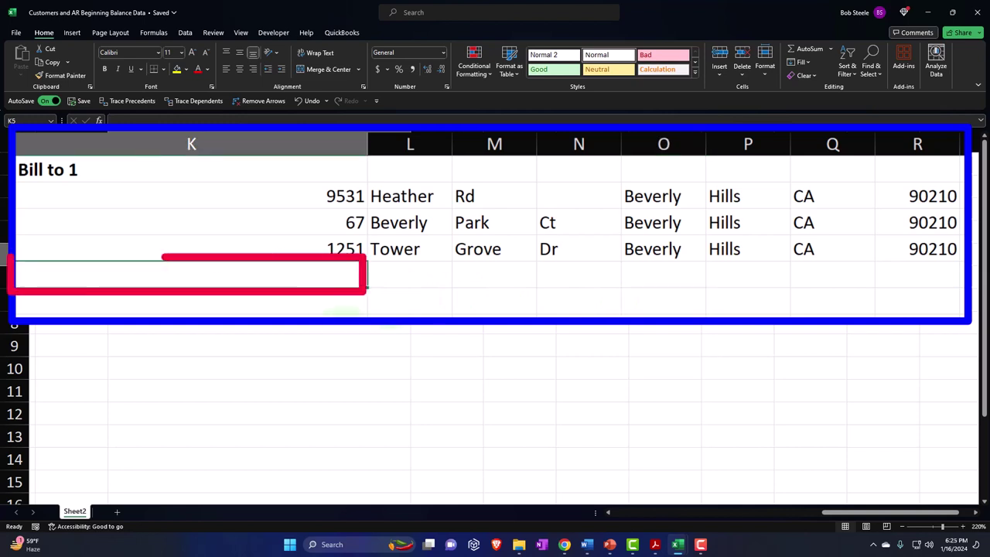
{"action": "type", "text": "="}
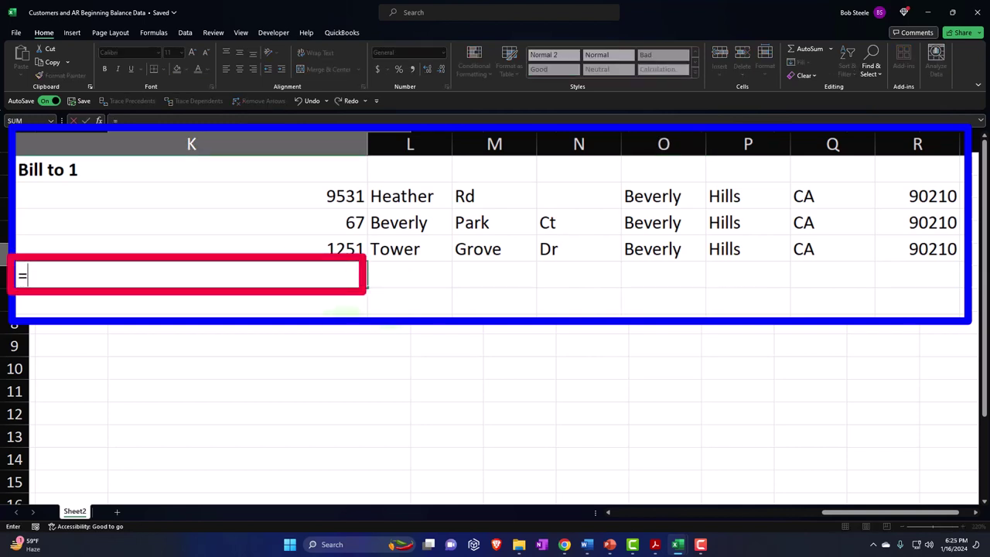
{"action": "key", "text": "Up"}
{"action": "key", "text": "Up"}
{"action": "key", "text": "Up"}
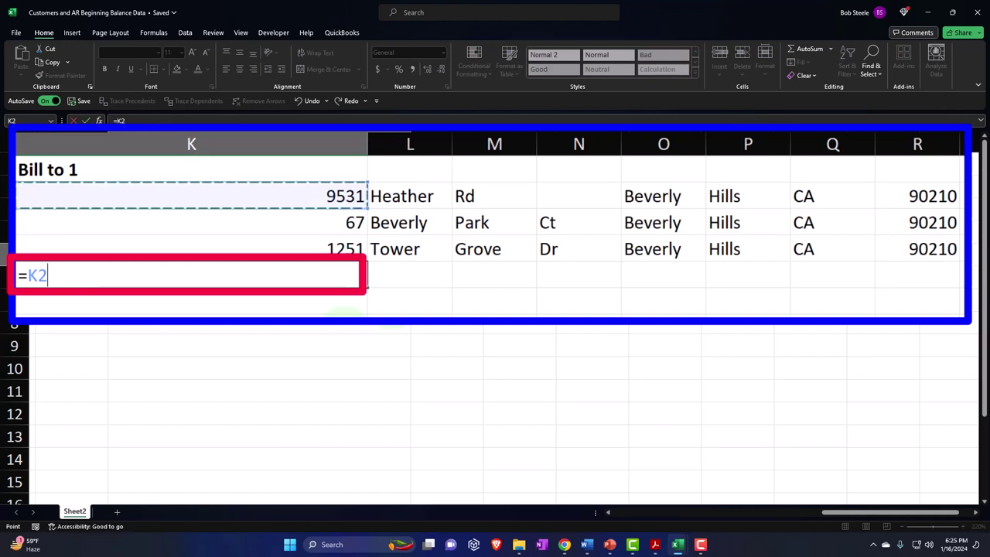
{"action": "type", "text": "&\" \"&"}
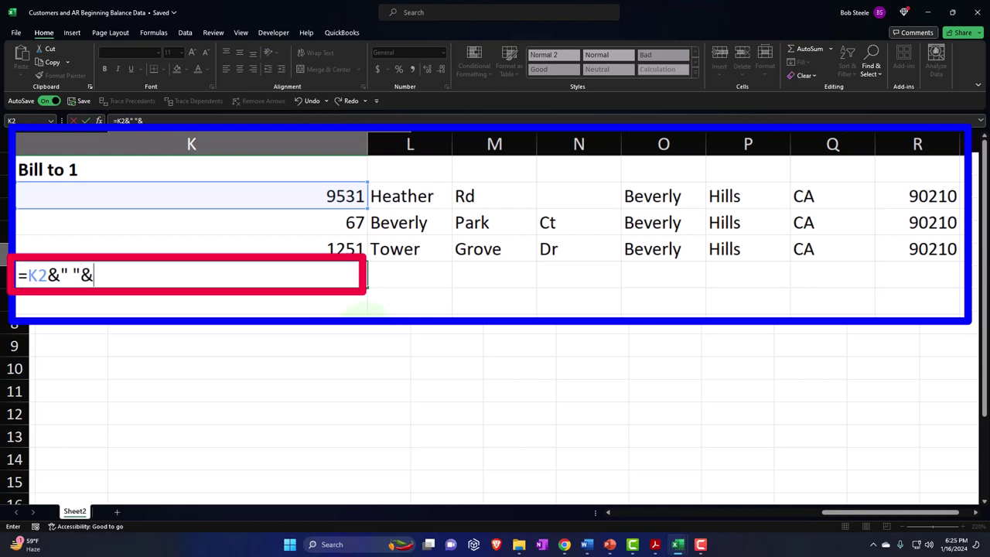
{"action": "left_click", "coordinate": [419, 197]}
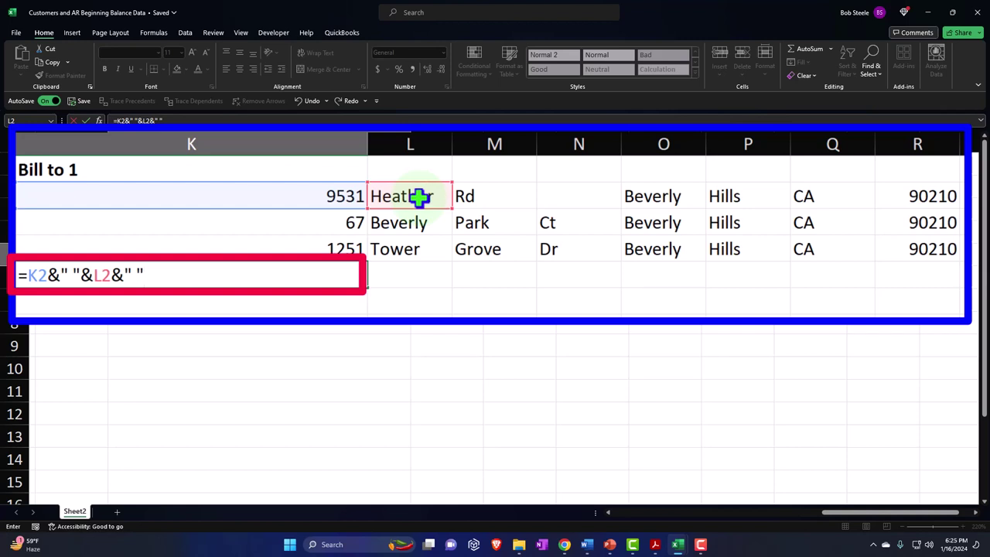
{"action": "left_click", "coordinate": [506, 195]}
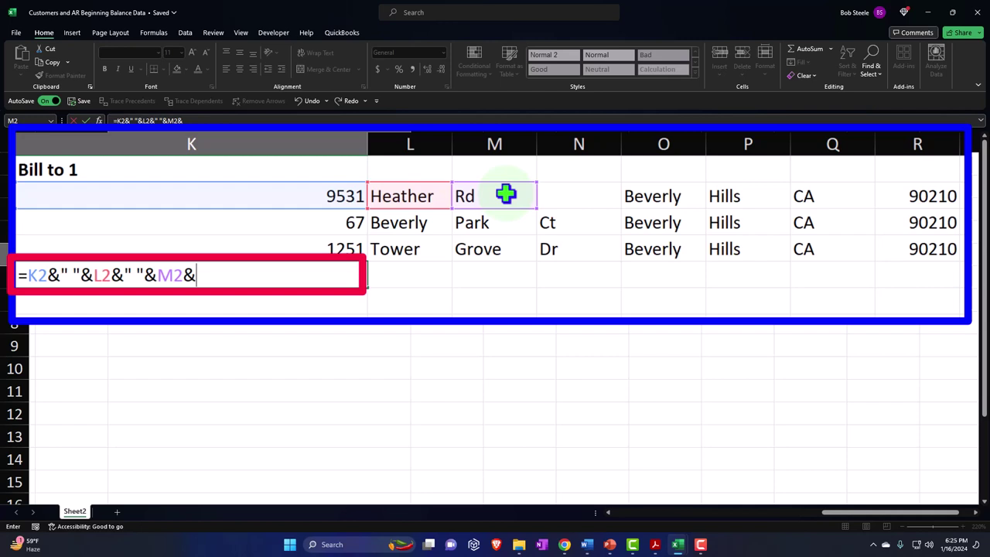
{"action": "key", "text": "Return"}
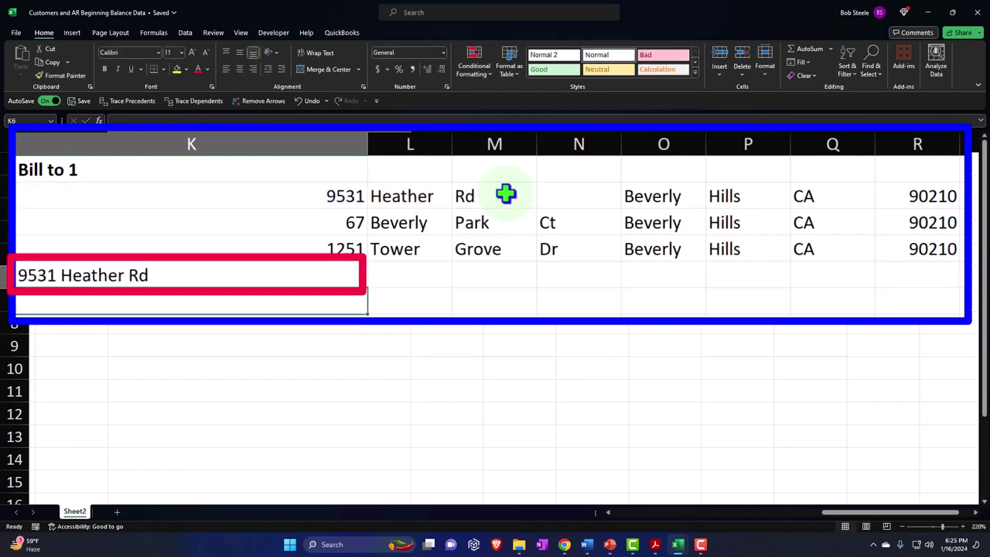
{"action": "left_click", "coordinate": [264, 277]}
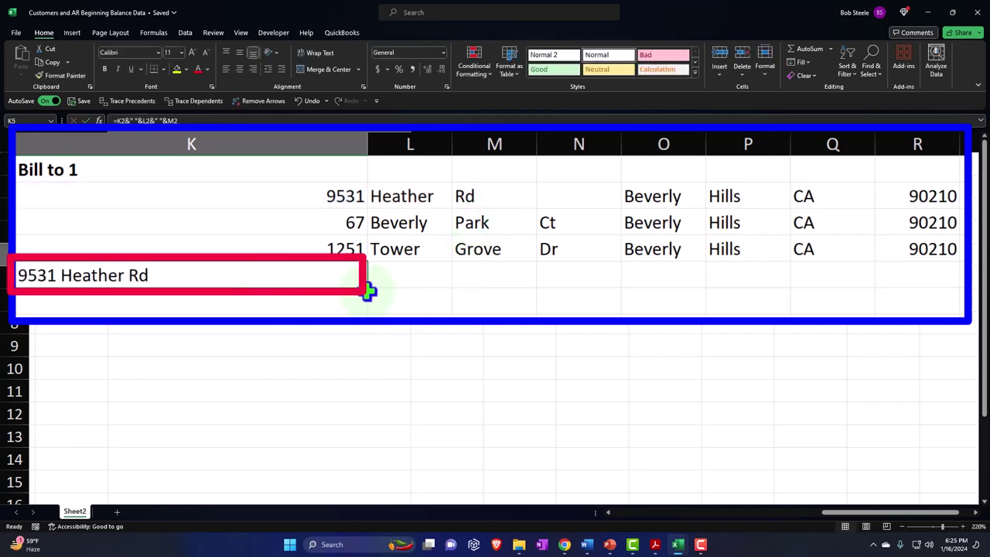
{"action": "left_click_drag", "start_coordinate": [368, 287], "coordinate": [371, 310]}
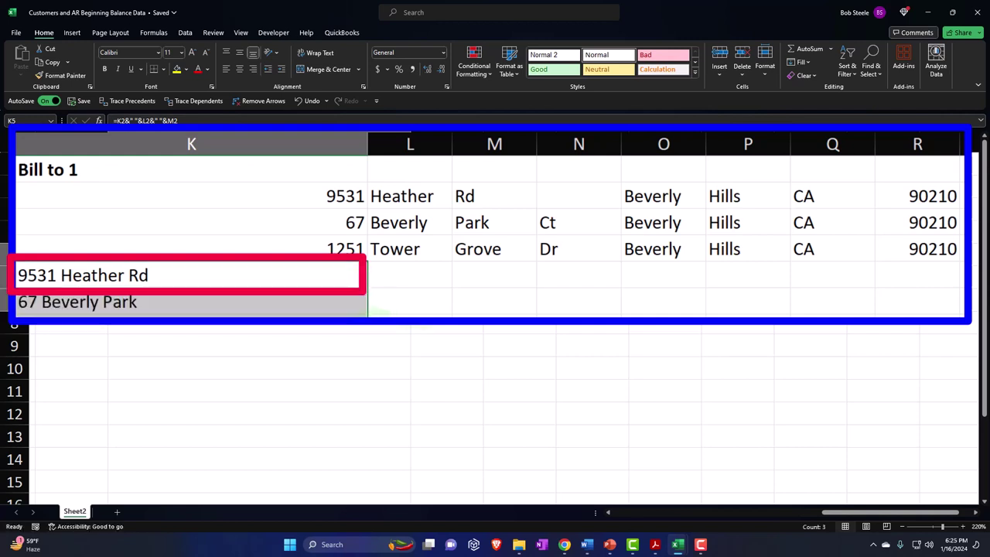
Step: Convert the joined street formulas in K5:K7 to plain values by copying and pasting them in place as values
{"action": "left_click_drag", "start_coordinate": [225, 271], "coordinate": [220, 313]}
{"action": "key", "text": "ctrl+c"}
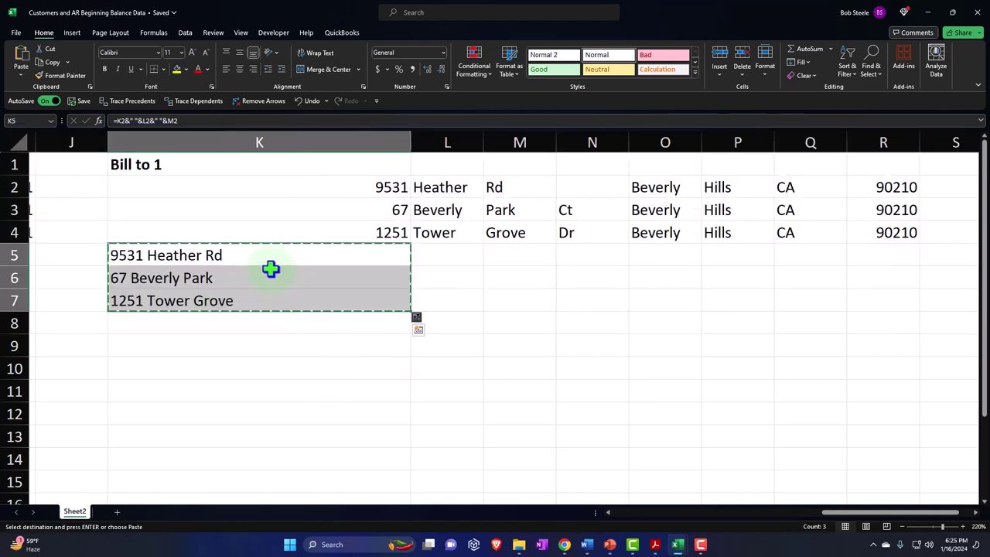
{"action": "right_click", "coordinate": [258, 251]}
{"action": "left_click", "coordinate": [325, 108]}
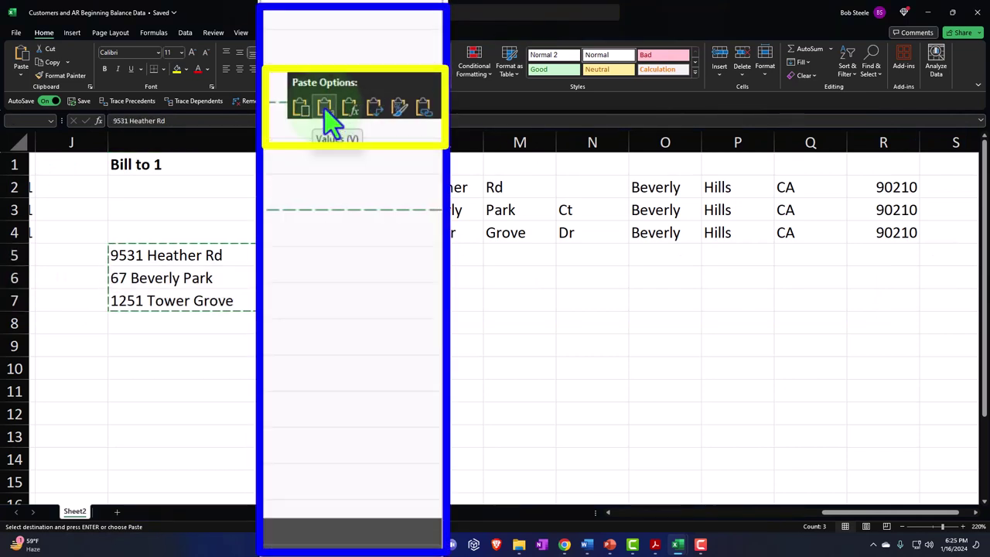
{"action": "left_click", "coordinate": [301, 394]}
{"action": "left_click", "coordinate": [225, 256]}
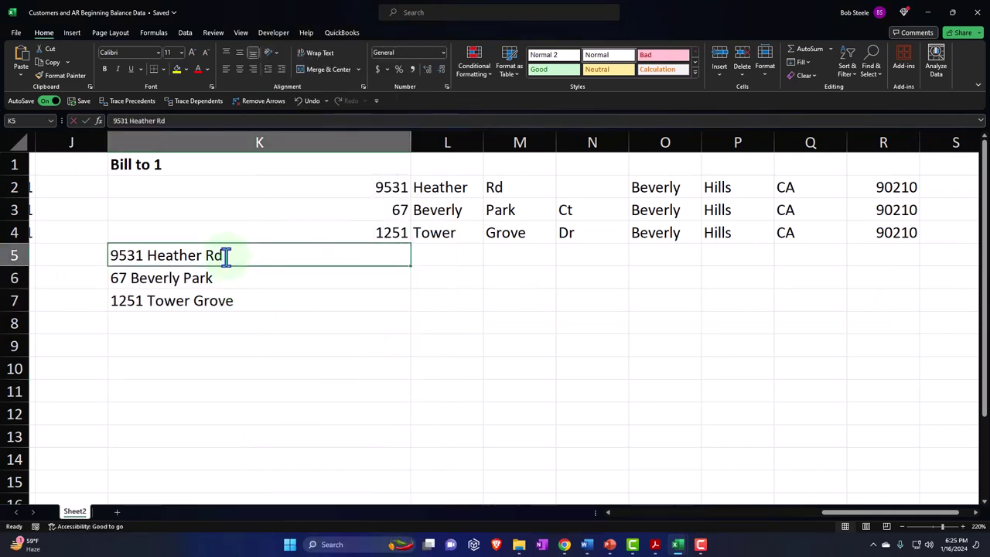
Step: Copy the streets from K5:K7 into Street cells I2:I4 of the Customer List and Balances workbook and clear the sample streets in I5:I10
{"action": "left_click_drag", "start_coordinate": [225, 256], "coordinate": [225, 297]}
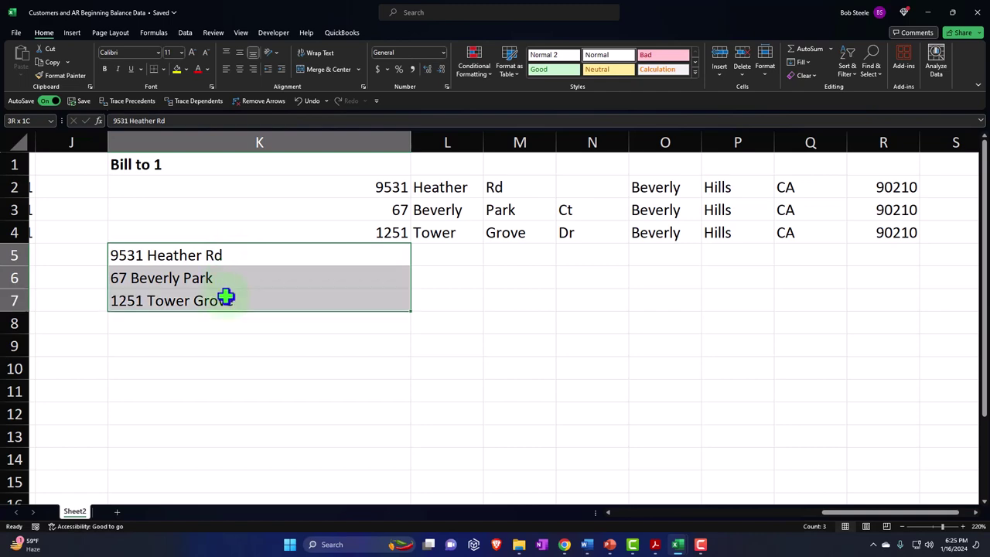
{"action": "key", "text": "ctrl+c"}
{"action": "mouse_move", "coordinate": [678, 545]}
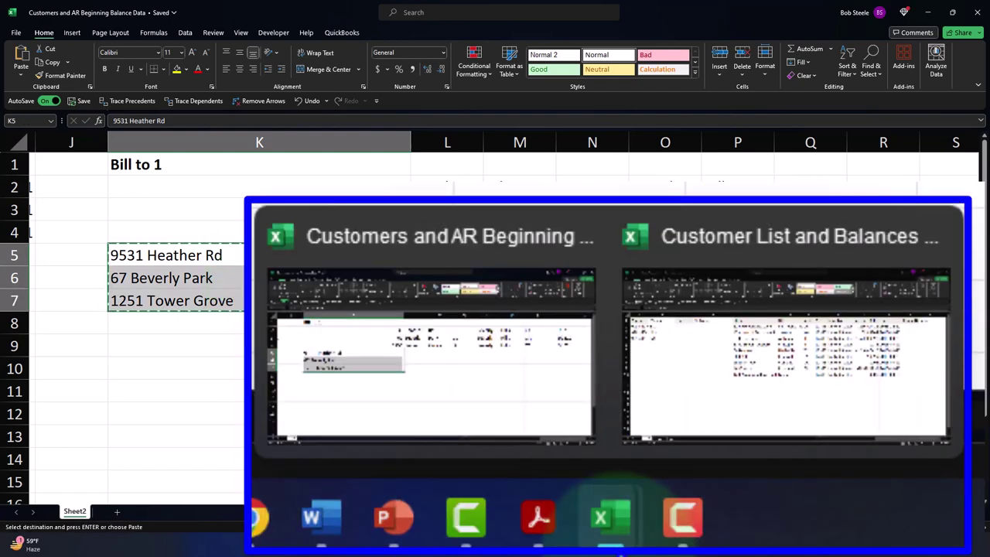
{"action": "left_click", "coordinate": [747, 514]}
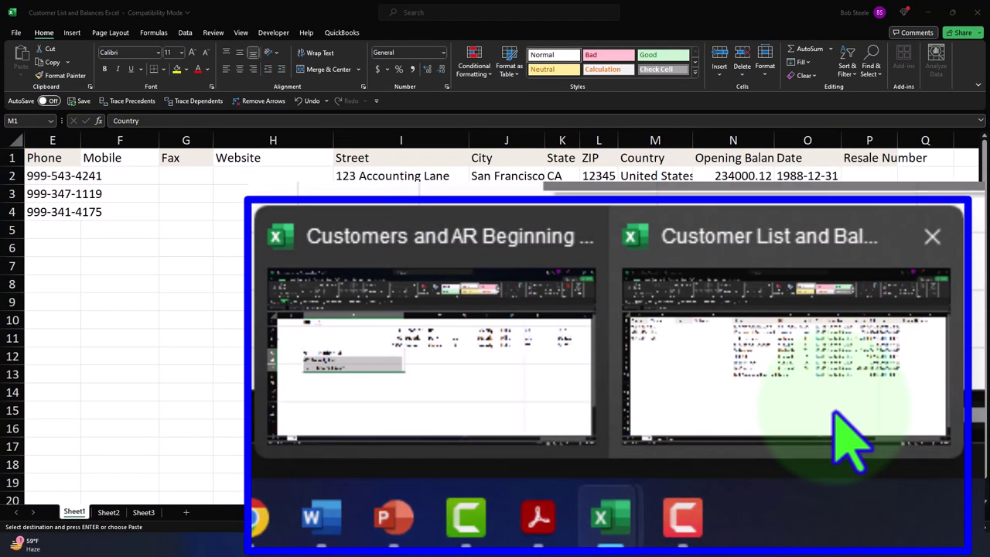
{"action": "left_click_drag", "start_coordinate": [390, 177], "coordinate": [400, 278]}
{"action": "left_click", "coordinate": [354, 108]}
{"action": "key", "text": "ctrl+v"}
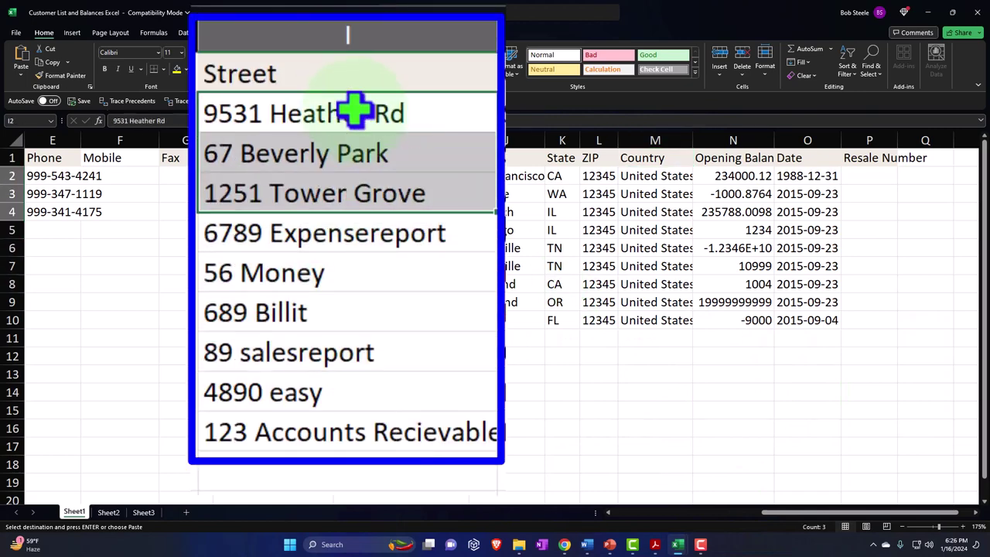
{"action": "left_click_drag", "start_coordinate": [368, 226], "coordinate": [370, 430]}
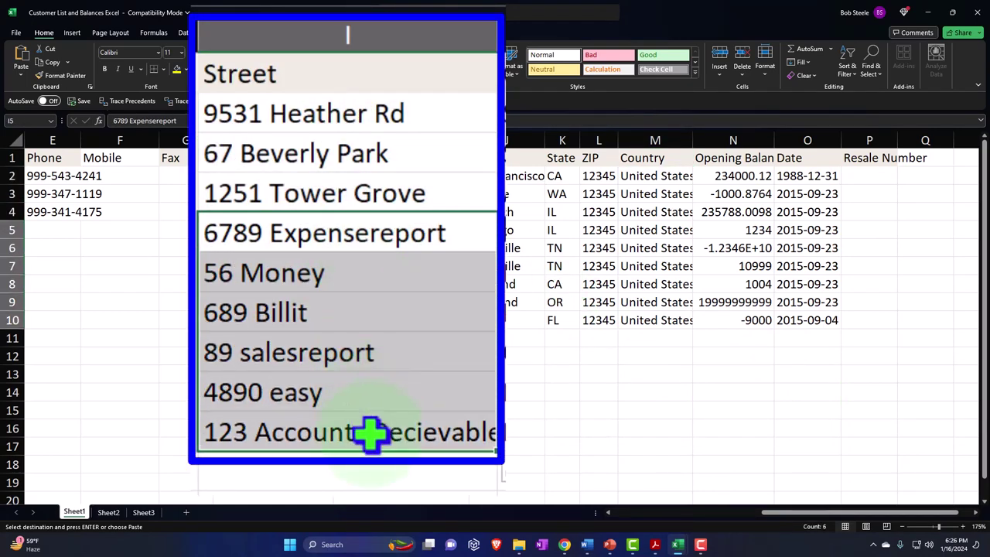
{"action": "key", "text": "Delete"}
Step: In the Customers and AR Beginning Balance Data workbook, join the two city parts in O6 with the formula =O2&" "&P2
{"action": "mouse_move", "coordinate": [678, 544]}
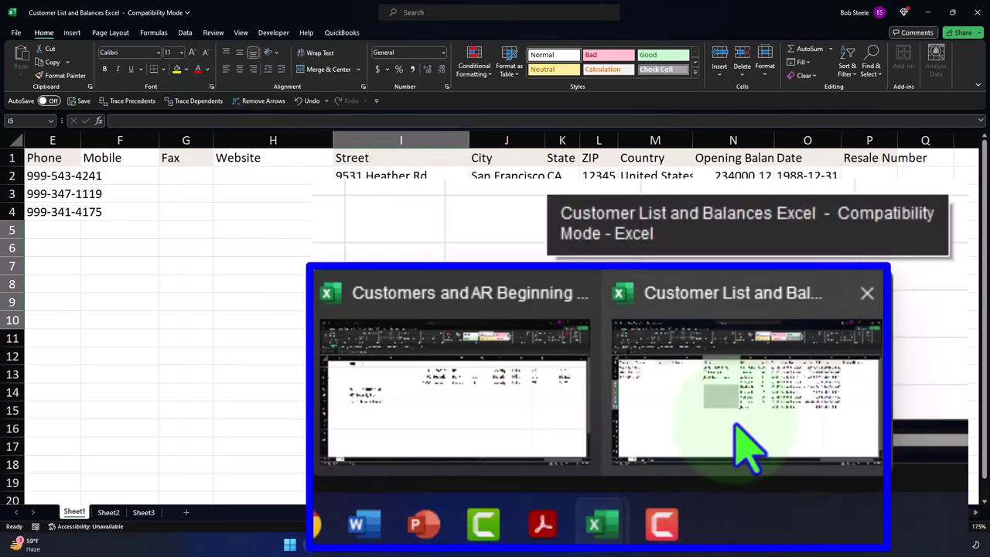
{"action": "left_click", "coordinate": [487, 431]}
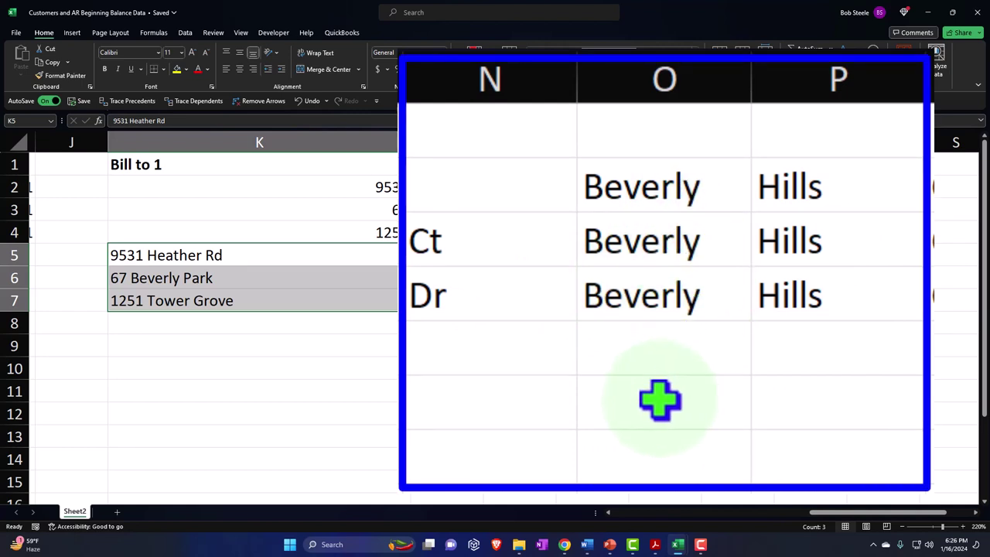
{"action": "left_click", "coordinate": [666, 281]}
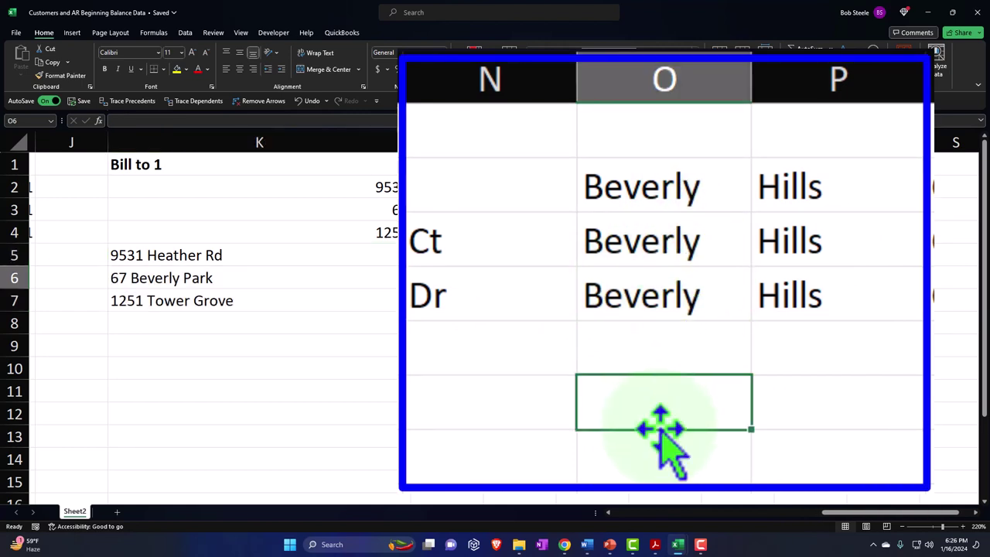
{"action": "type", "text": "="}
{"action": "key", "text": "Up"}
{"action": "key", "text": "Up"}
{"action": "key", "text": "Up"}
{"action": "key", "text": "Up"}
{"action": "key", "text": "Up"}
{"action": "key", "text": "Up"}
{"action": "key", "text": "Up"}
{"action": "key", "text": "Up"}
{"action": "key", "text": "Up"}
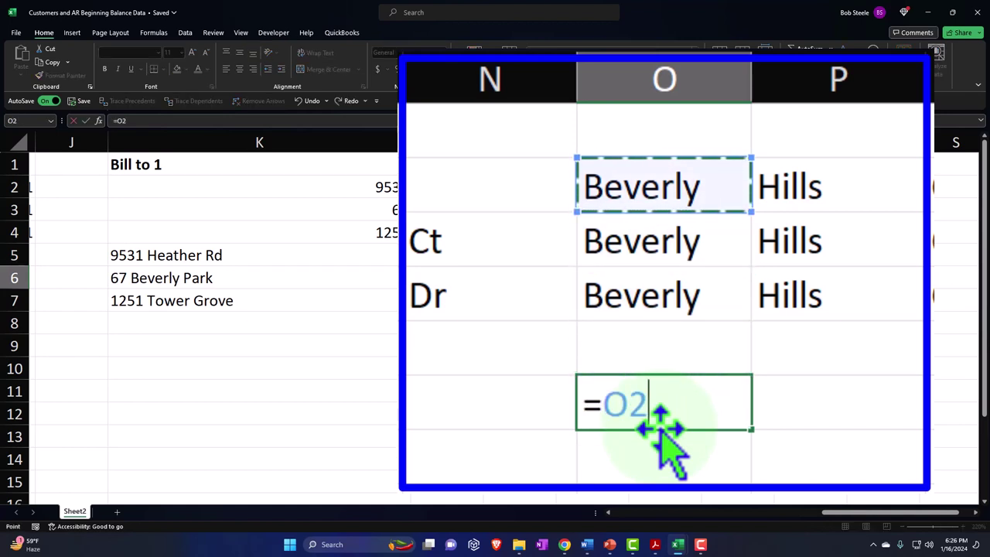
{"action": "type", "text": "&"}
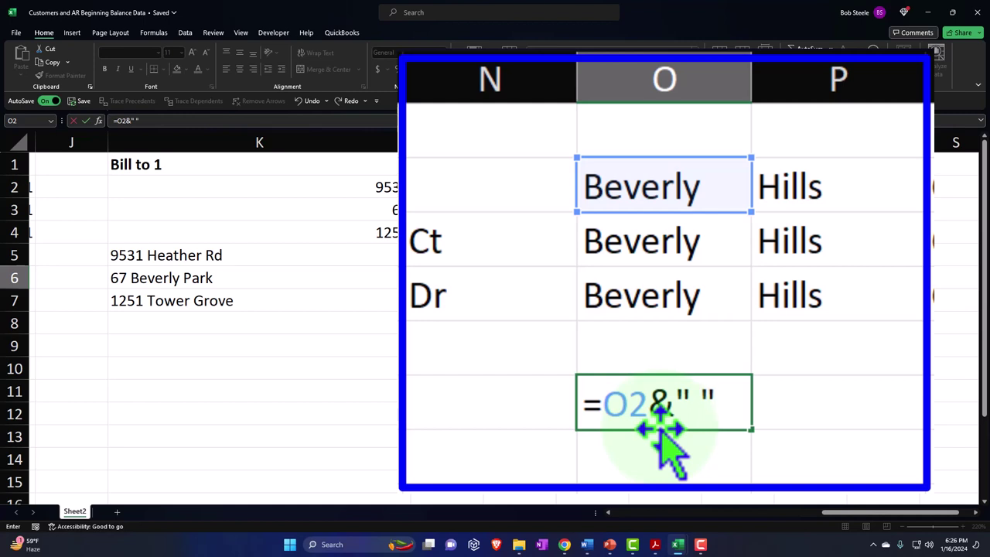
{"action": "type", "text": "\" \""}
{"action": "left_click", "coordinate": [793, 186]}
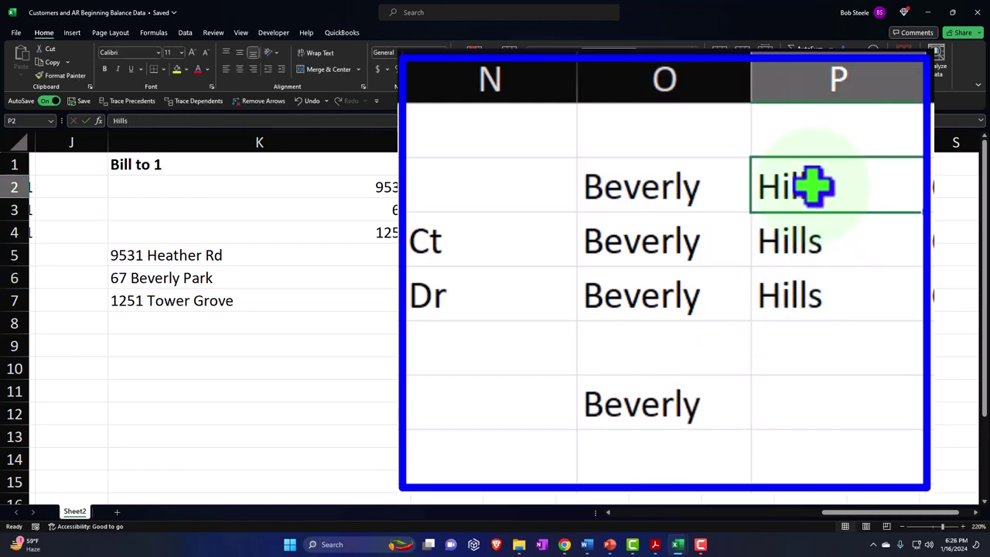
{"action": "left_click", "coordinate": [658, 405]}
{"action": "double_click", "coordinate": [663, 410]}
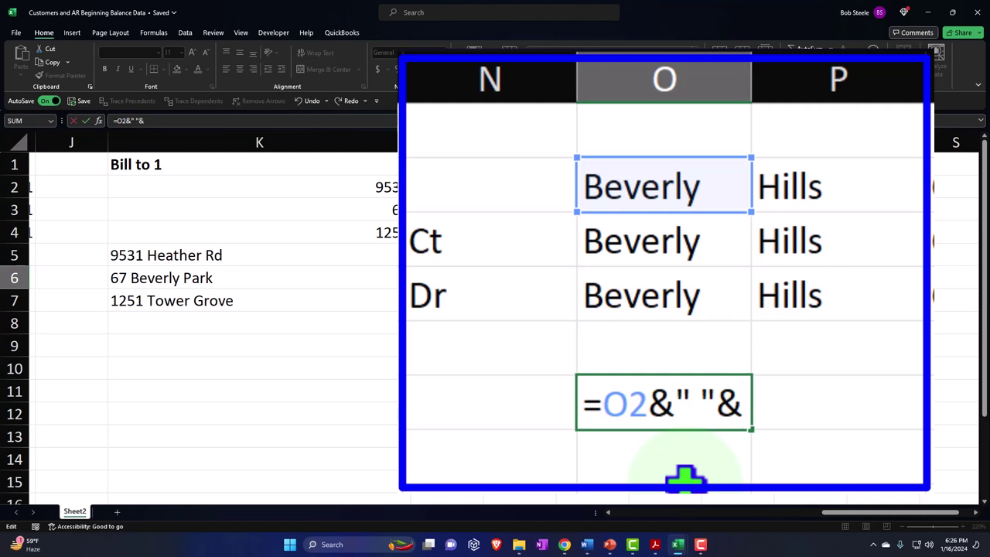
{"action": "type", "text": "&"}
{"action": "left_click", "coordinate": [822, 194]}
{"action": "key", "text": "Return"}
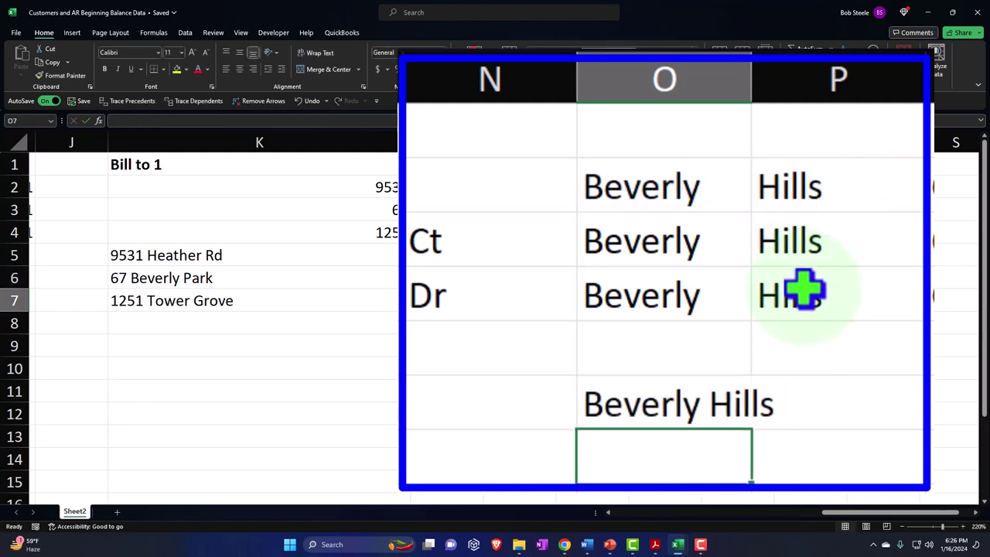
Step: Try to paste the city formula from O6 into City cells J2:J4 of the Customer List and Balances workbook, and clear those cells
{"action": "left_click", "coordinate": [659, 414]}
{"action": "key", "text": "ctrl+c"}
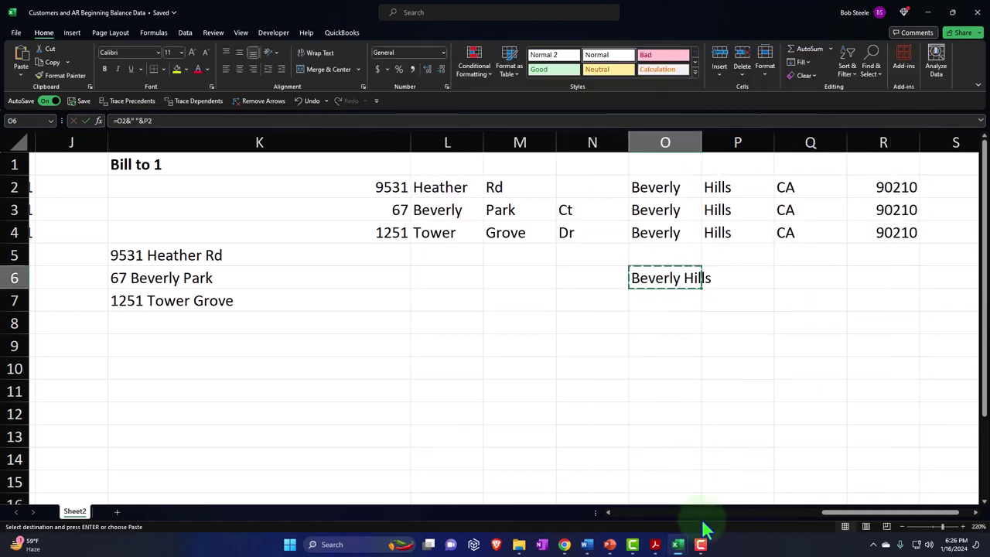
{"action": "mouse_move", "coordinate": [678, 545]}
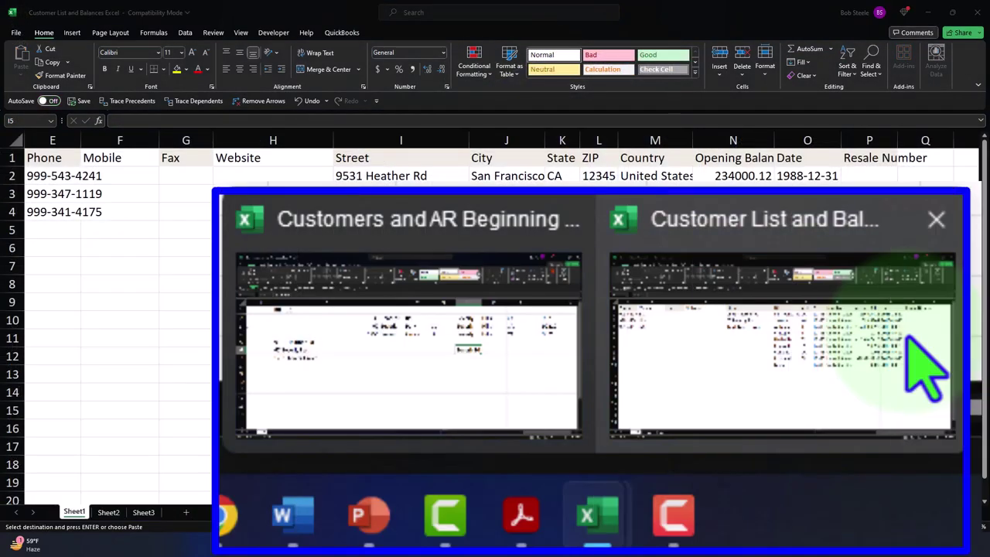
{"action": "left_click", "coordinate": [778, 501]}
{"action": "left_click_drag", "start_coordinate": [506, 176], "coordinate": [522, 194]}
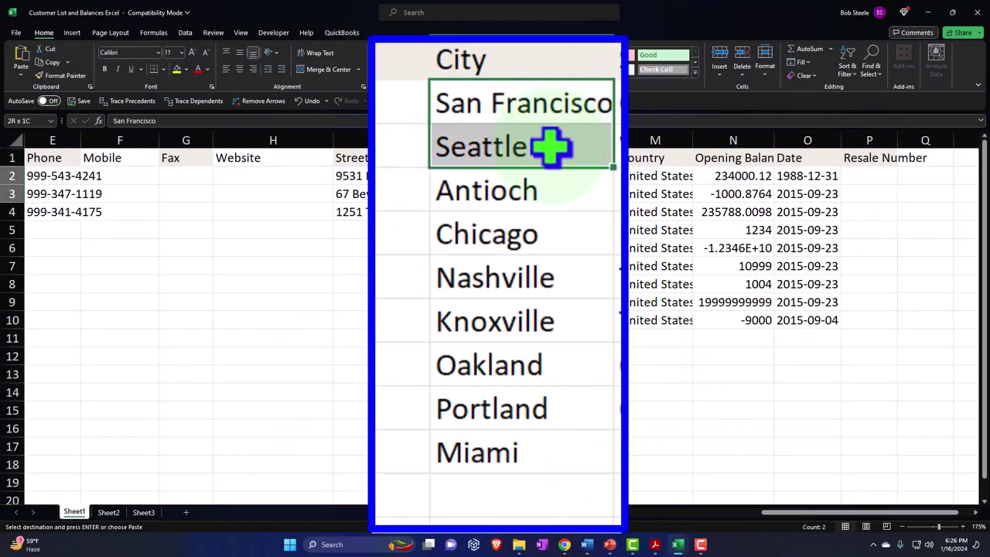
{"action": "left_click_drag", "start_coordinate": [553, 144], "coordinate": [547, 191]}
{"action": "key", "text": "ctrl+v"}
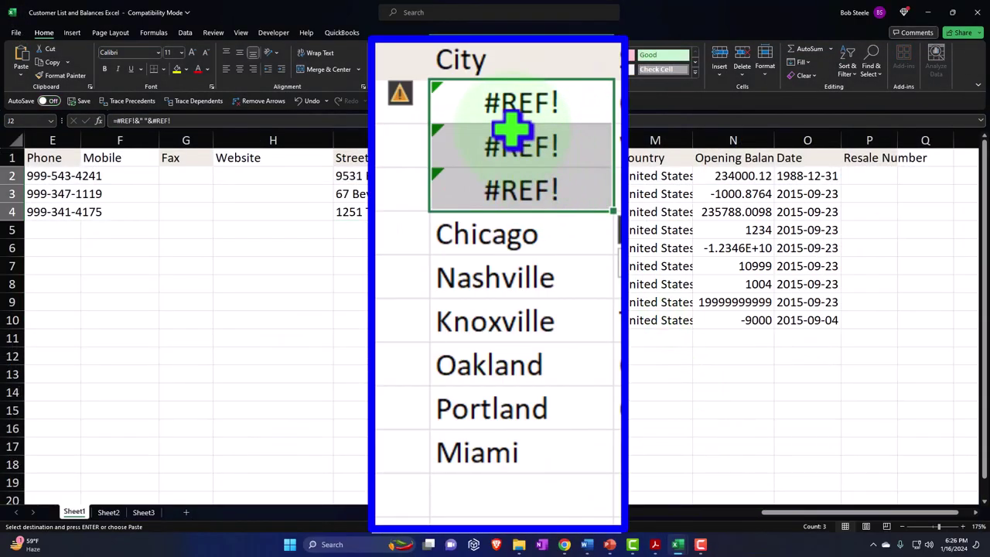
{"action": "key", "text": "Delete"}
{"action": "right_click", "coordinate": [503, 174]}
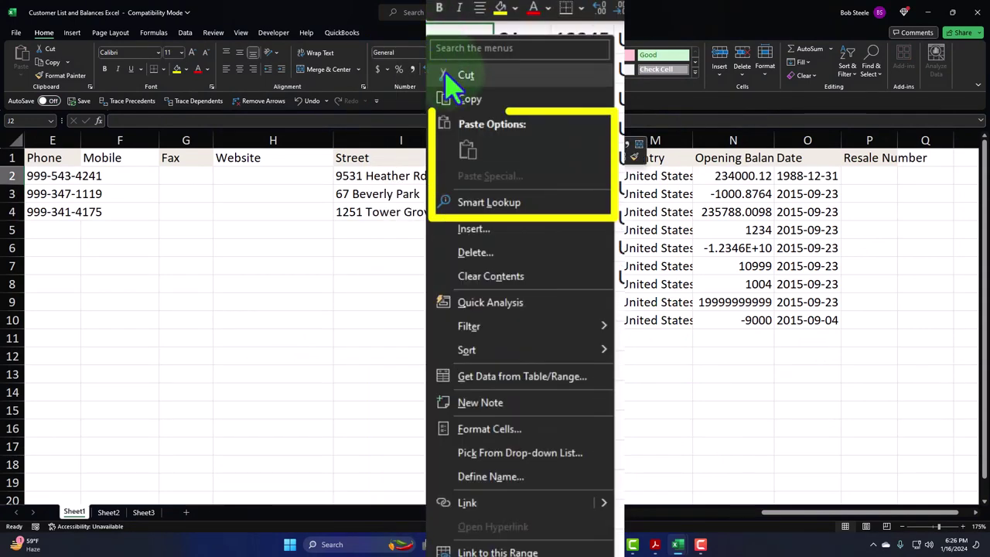
{"action": "key", "text": "Escape"}
Step: Convert the city formula in O6 of the Customers and AR Beginning Balance Data workbook to a plain value in place
{"action": "mouse_move", "coordinate": [685, 548]}
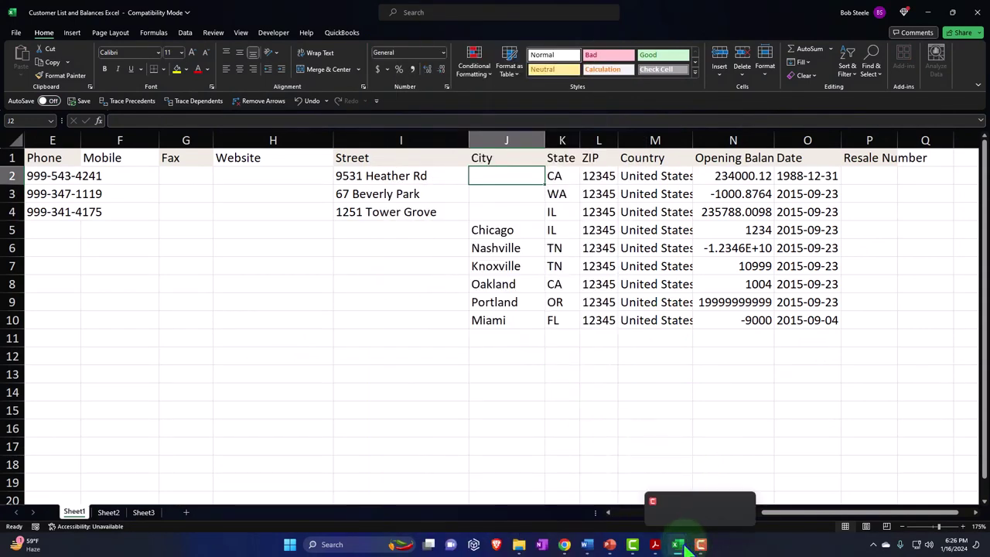
{"action": "mouse_move", "coordinate": [659, 506]}
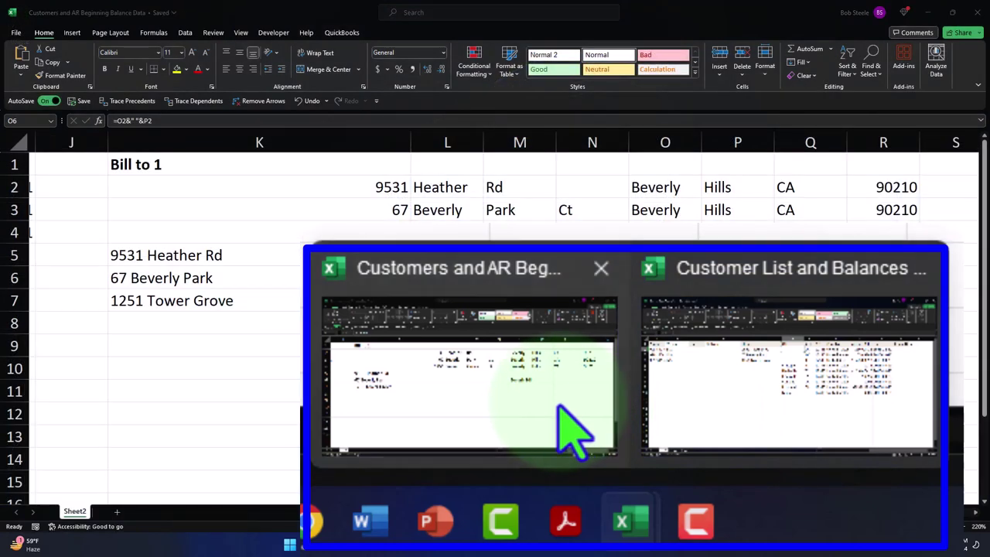
{"action": "left_click", "coordinate": [559, 408]}
{"action": "key", "text": "ctrl+c"}
{"action": "right_click", "coordinate": [655, 293]}
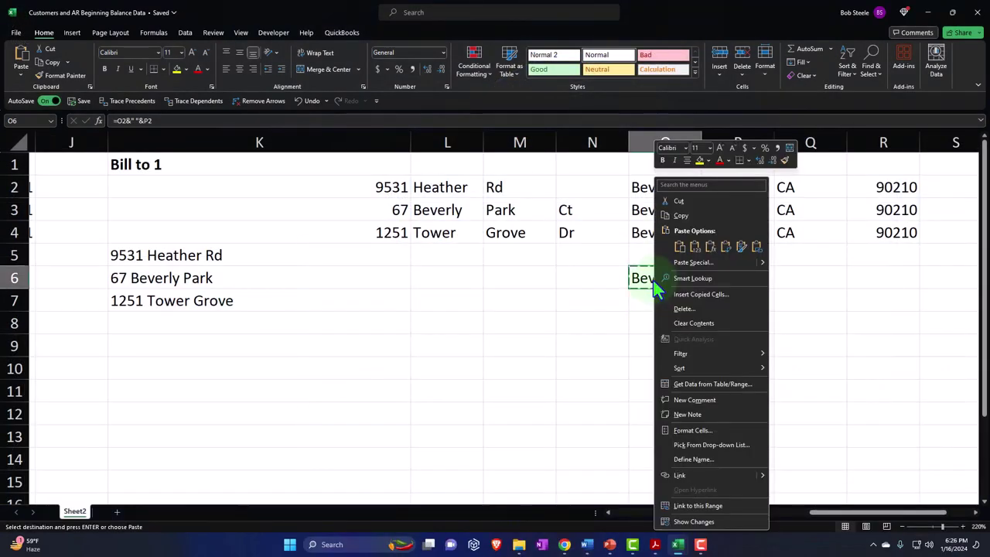
{"action": "left_click", "coordinate": [688, 168]}
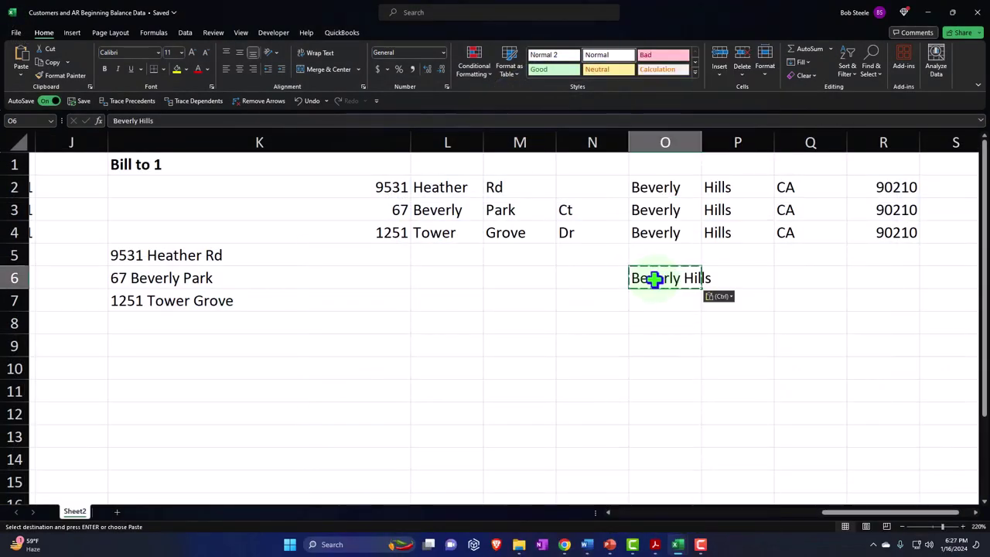
{"action": "left_click", "coordinate": [614, 313]}
Step: Copy Beverly Hills from O6 into City cells J2:J4 of the Customer List and Balances workbook and clear the sample cities in J5:J10
{"action": "left_click", "coordinate": [652, 279]}
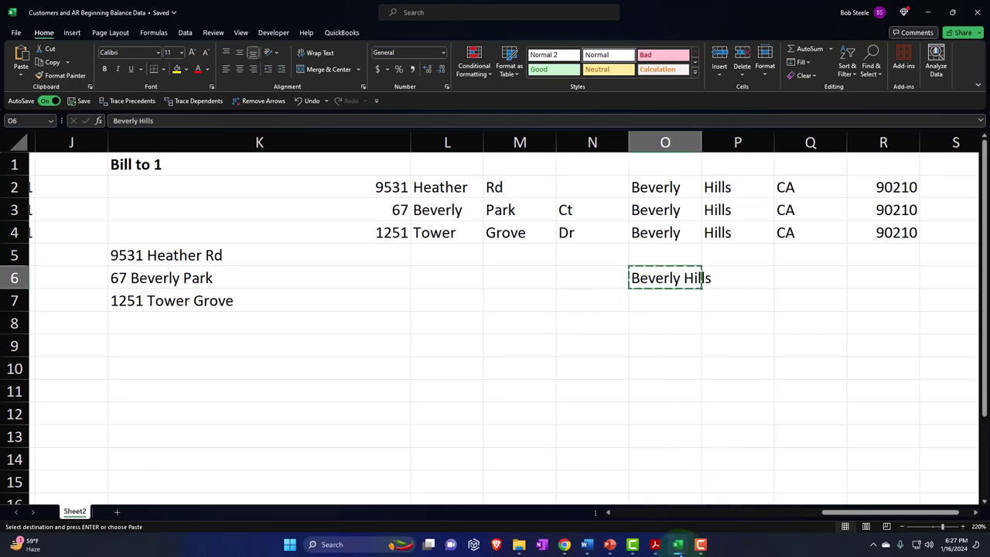
{"action": "mouse_move", "coordinate": [677, 545]}
{"action": "left_click", "coordinate": [707, 507]}
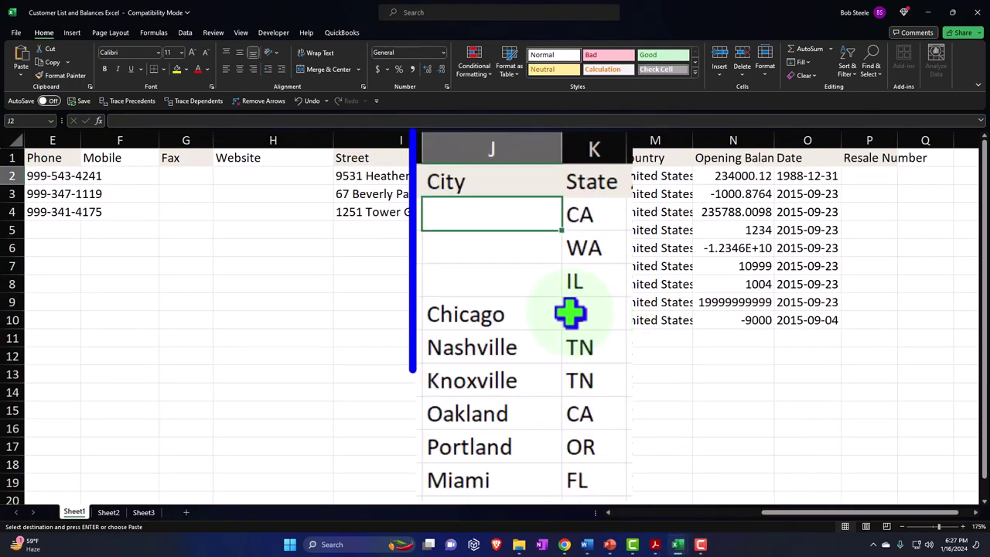
{"action": "left_click_drag", "start_coordinate": [496, 177], "coordinate": [496, 210]}
{"action": "key", "text": "ctrl+v"}
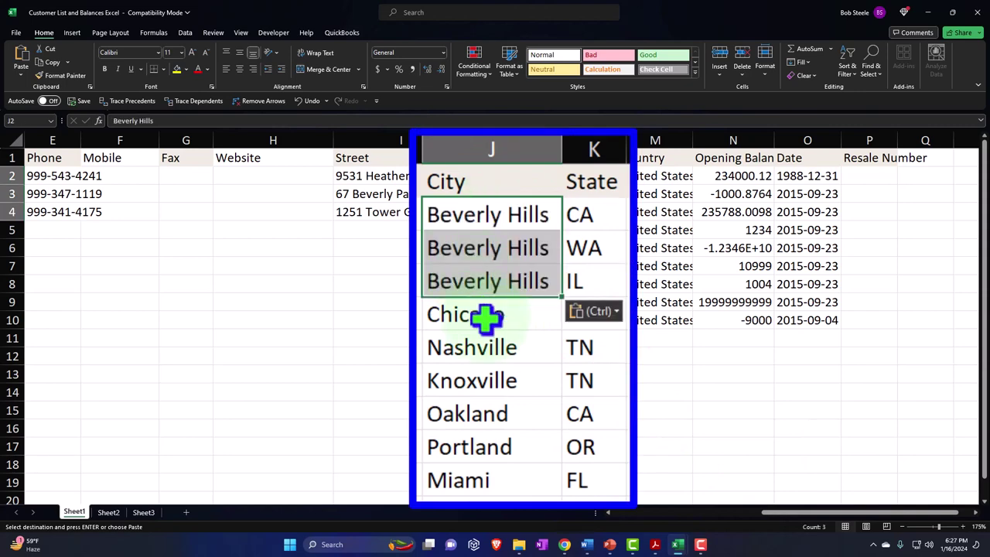
{"action": "left_click_drag", "start_coordinate": [482, 321], "coordinate": [482, 476]}
{"action": "key", "text": "Delete"}
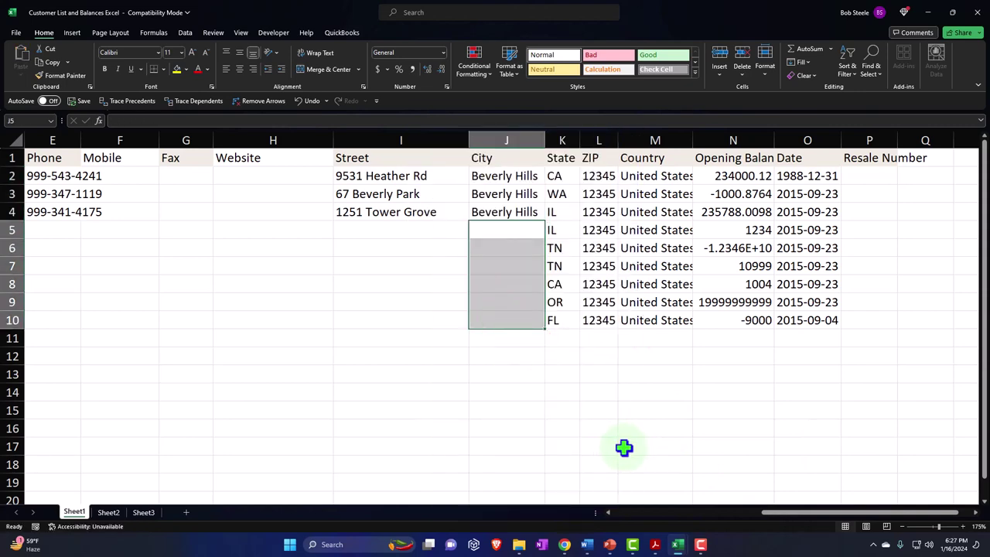
Step: Copy the state CA from Q2:Q4 of the source workbook into State cells K2:K4 of the import file and clear the sample states in K5:K10
{"action": "mouse_move", "coordinate": [677, 545]}
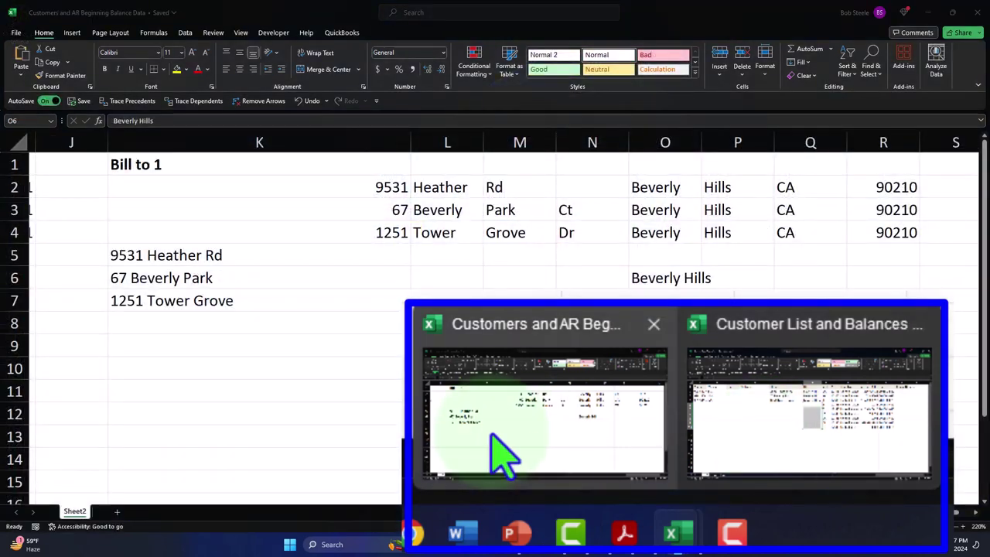
{"action": "left_click", "coordinate": [498, 454]}
{"action": "left_click_drag", "start_coordinate": [797, 187], "coordinate": [886, 225]}
{"action": "left_click_drag", "start_coordinate": [870, 333], "coordinate": [868, 331]}
{"action": "left_click_drag", "start_coordinate": [776, 254], "coordinate": [737, 346]}
{"action": "key", "text": "ctrl+c"}
{"action": "mouse_move", "coordinate": [677, 544]}
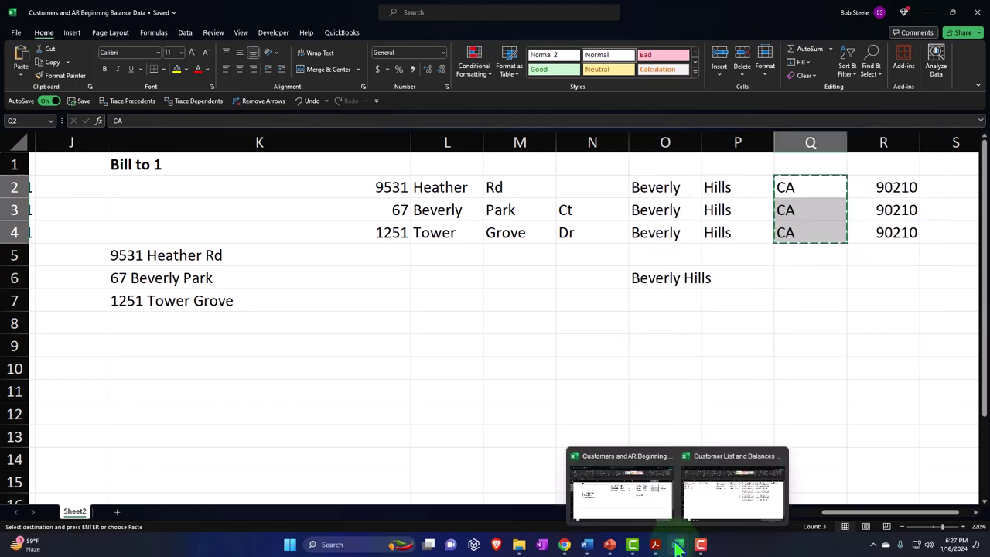
{"action": "mouse_move", "coordinate": [807, 437]}
{"action": "left_click", "coordinate": [798, 414]}
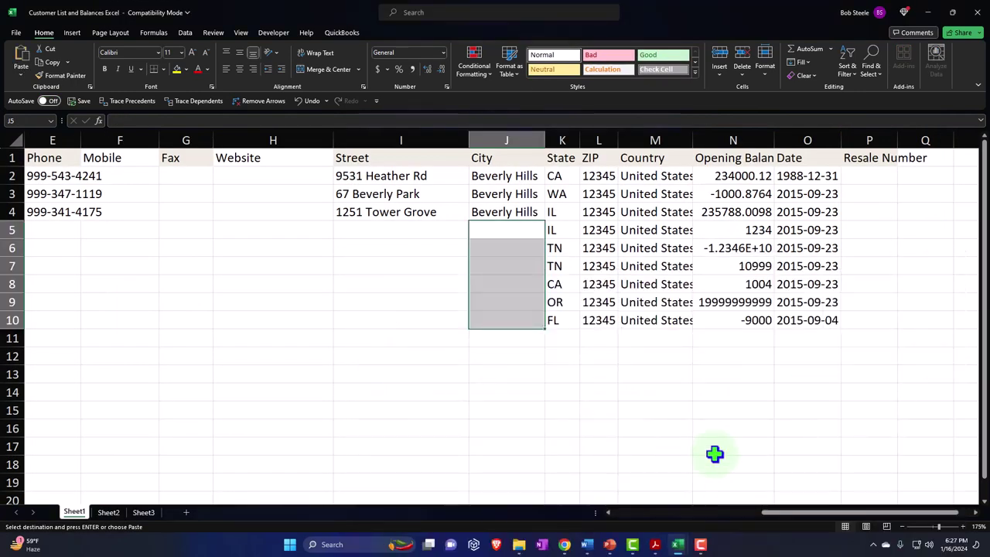
{"action": "left_click", "coordinate": [555, 176]}
{"action": "key", "text": "ctrl+v"}
{"action": "left_click_drag", "start_coordinate": [555, 229], "coordinate": [555, 320]}
{"action": "key", "text": "Delete"}
Step: Copy the ZIP codes from R2:R4 of the source workbook into ZIP cells L2:L4 of the import file
{"action": "mouse_move", "coordinate": [687, 546]}
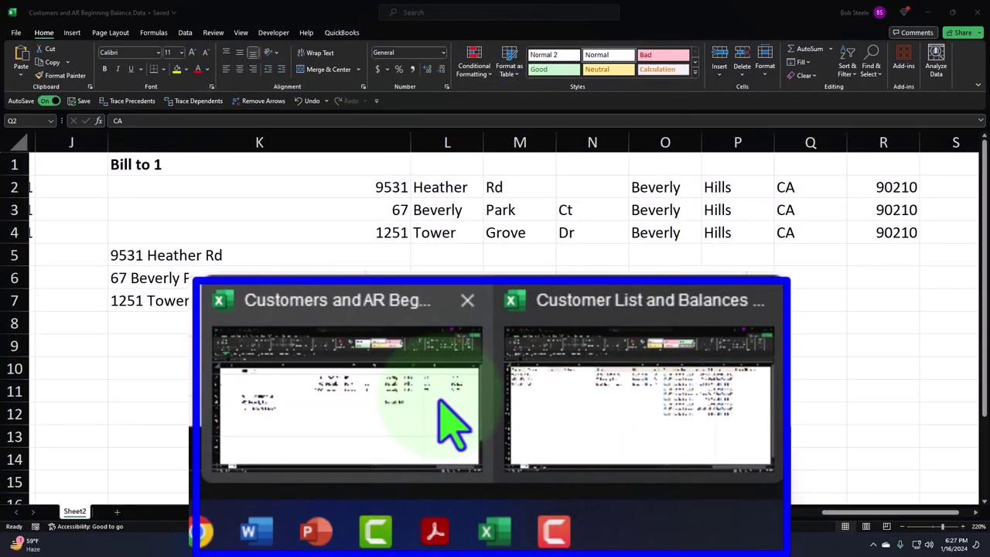
{"action": "left_click", "coordinate": [449, 420]}
{"action": "left_click_drag", "start_coordinate": [889, 187], "coordinate": [890, 232]}
{"action": "key", "text": "ctrl+c"}
{"action": "mouse_move", "coordinate": [678, 545]}
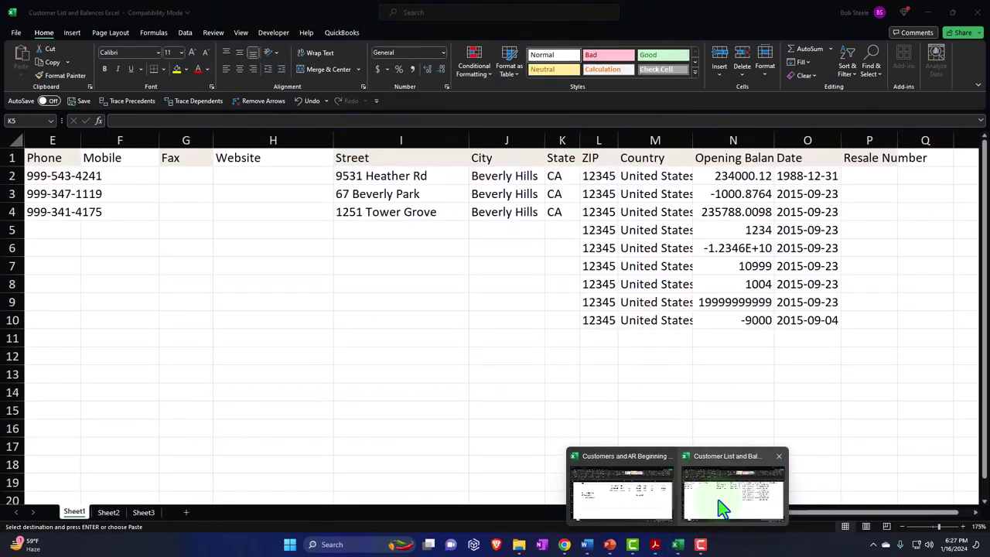
{"action": "left_click", "coordinate": [719, 507]}
{"action": "left_click", "coordinate": [601, 175]}
{"action": "key", "text": "ctrl+v"}
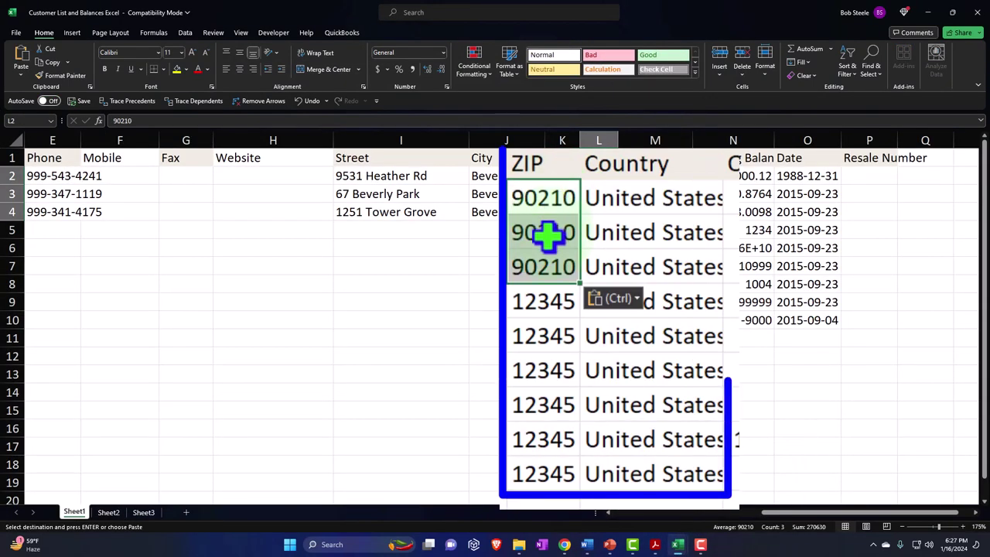
Step: Clear the sample ZIP codes in L5:L10 and the sample countries in M5:M11 of the import file
{"action": "left_click_drag", "start_coordinate": [541, 299], "coordinate": [541, 460]}
{"action": "key", "text": "Delete"}
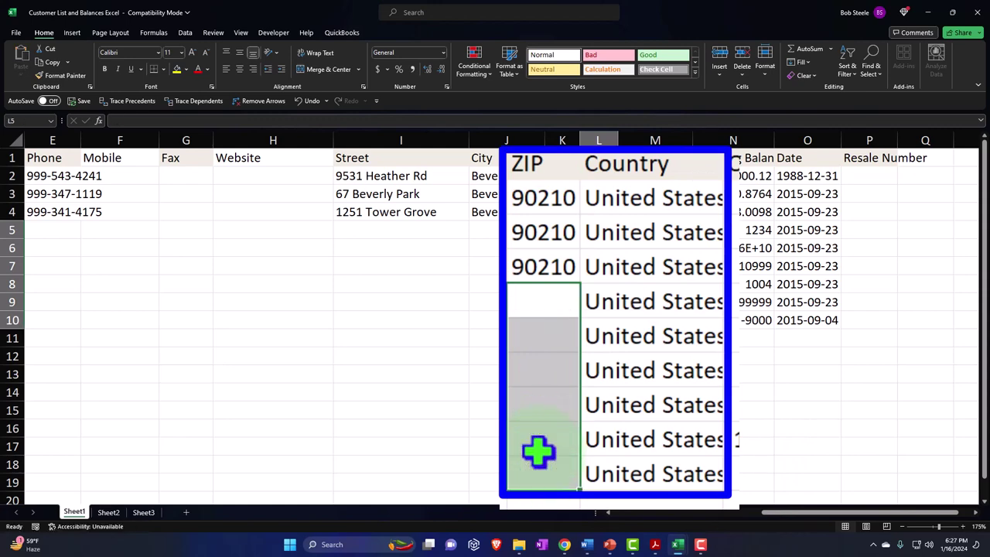
{"action": "left_click_drag", "start_coordinate": [642, 310], "coordinate": [649, 487]}
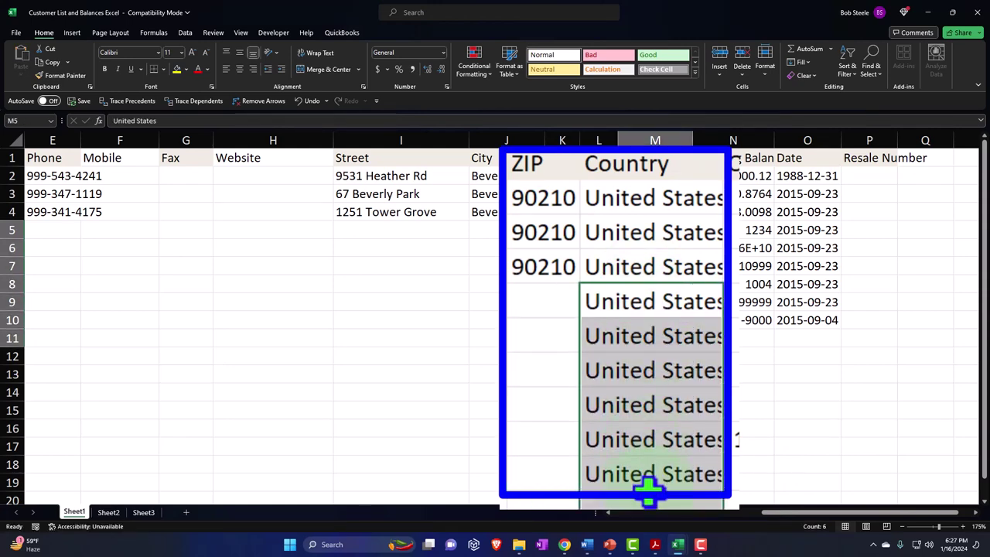
{"action": "key", "text": "Delete"}
Step: Copy the customer balances 5000, 7500 and 8000 from H2:H4 of the source workbook into Opening Balance cells N2:N4 of the import file
{"action": "mouse_move", "coordinate": [677, 545]}
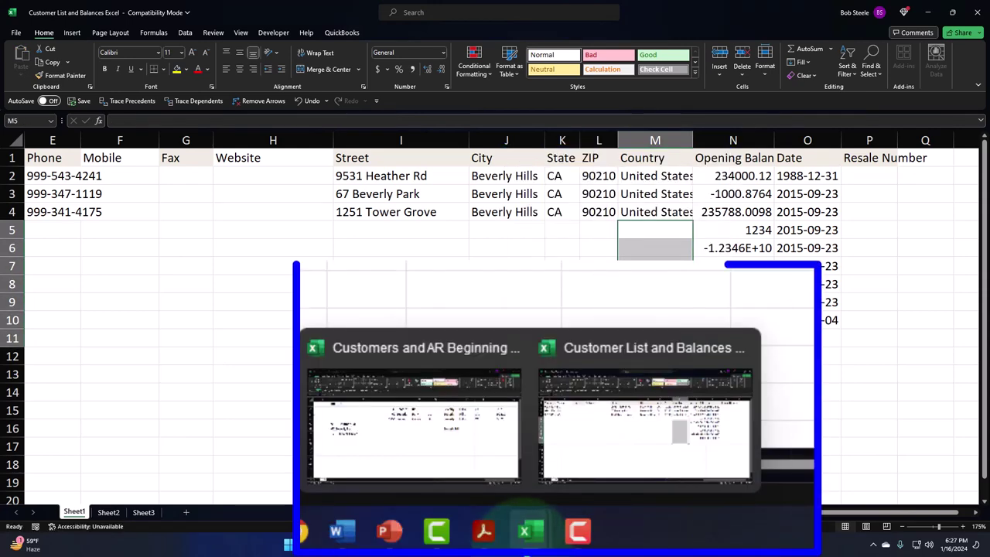
{"action": "left_click", "coordinate": [503, 433]}
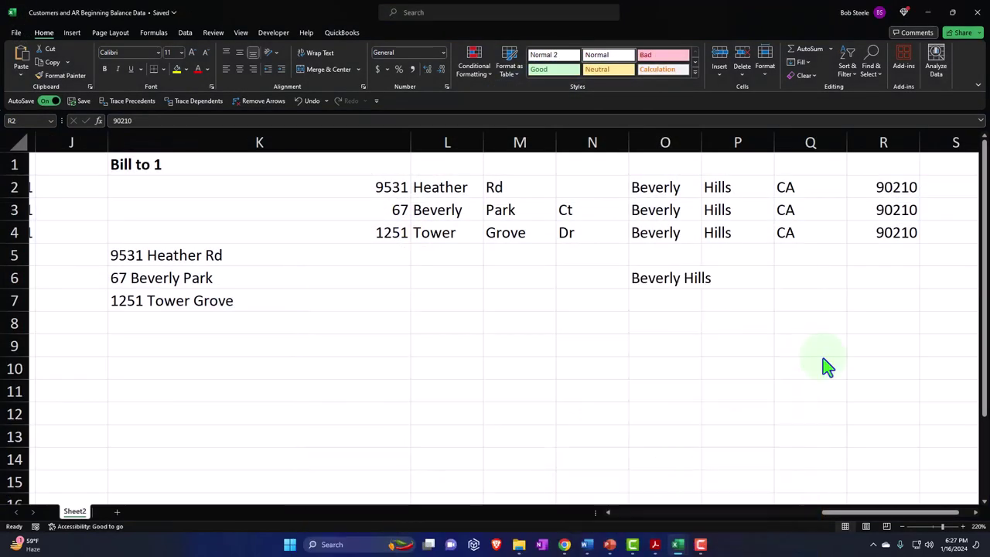
{"action": "left_click_drag", "start_coordinate": [884, 187], "coordinate": [884, 236]}
{"action": "key", "text": "Right"}
{"action": "key", "text": "Right"}
{"action": "key", "text": "Right"}
{"action": "key", "text": "Left"}
{"action": "key", "text": "Left"}
{"action": "key", "text": "Left"}
{"action": "key", "text": "Left"}
{"action": "key", "text": "Left"}
{"action": "key", "text": "Left"}
{"action": "key", "text": "Left"}
{"action": "key", "text": "Left"}
{"action": "key", "text": "Left"}
{"action": "key", "text": "Left"}
{"action": "key", "text": "Left"}
{"action": "key", "text": "Left"}
{"action": "key", "text": "Left"}
{"action": "key", "text": "Left"}
{"action": "key", "text": "Left"}
{"action": "key", "text": "Left"}
{"action": "key", "text": "Left"}
{"action": "key", "text": "Right"}
{"action": "key", "text": "Right"}
{"action": "key", "text": "Right"}
{"action": "key", "text": "Right"}
{"action": "key", "text": "Right"}
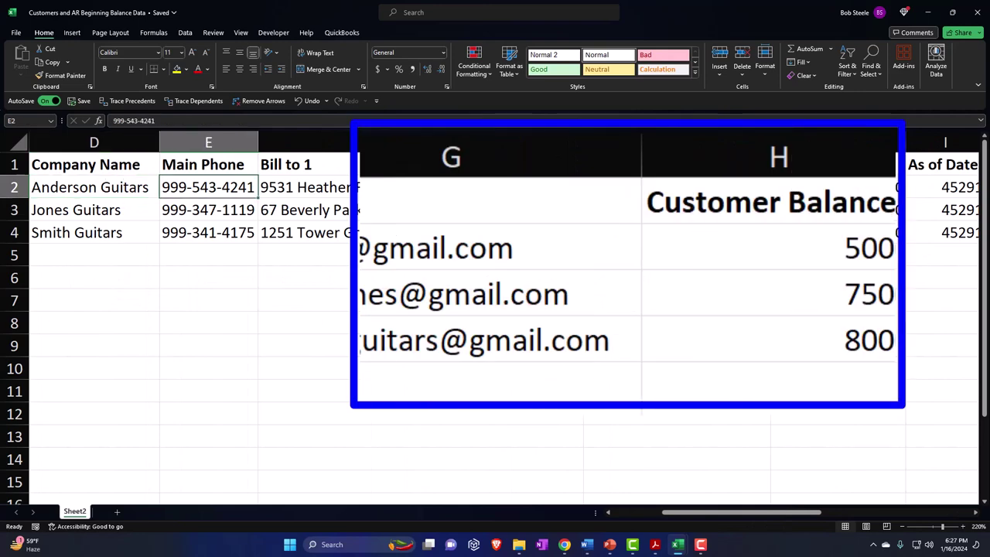
{"action": "key", "text": "Right"}
{"action": "key", "text": "Left"}
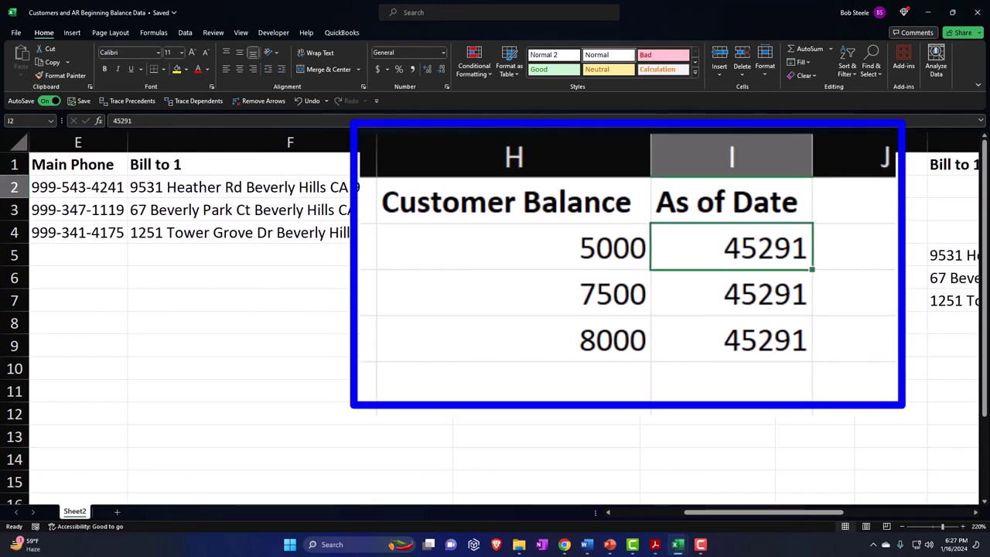
{"action": "left_click_drag", "start_coordinate": [570, 248], "coordinate": [564, 333]}
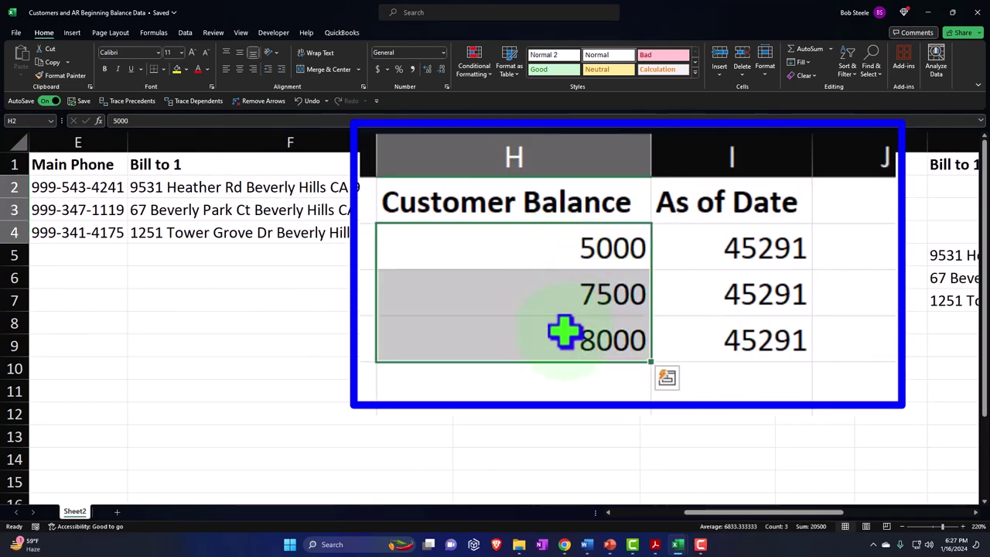
{"action": "key", "text": "ctrl+c"}
{"action": "mouse_move", "coordinate": [707, 525]}
{"action": "mouse_move", "coordinate": [724, 503]}
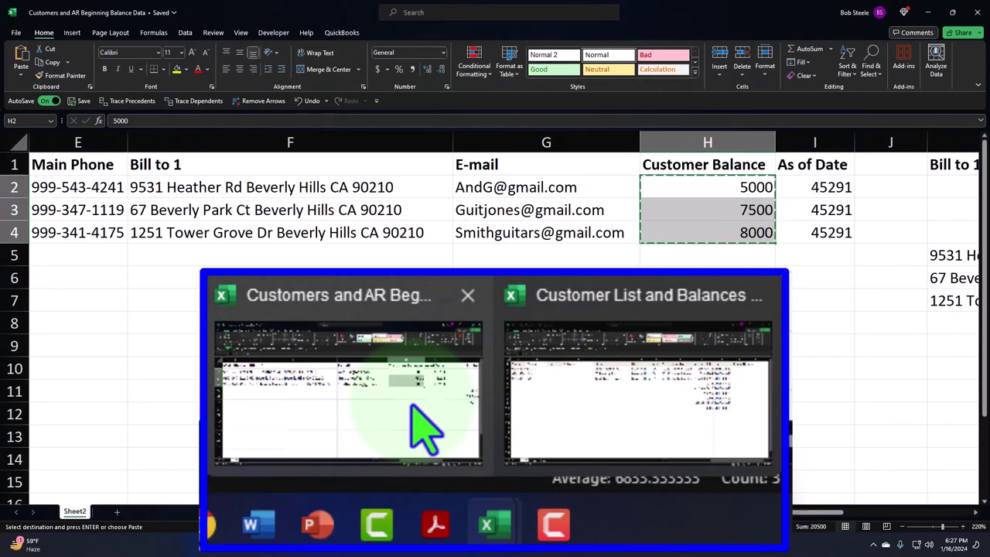
{"action": "left_click", "coordinate": [425, 430]}
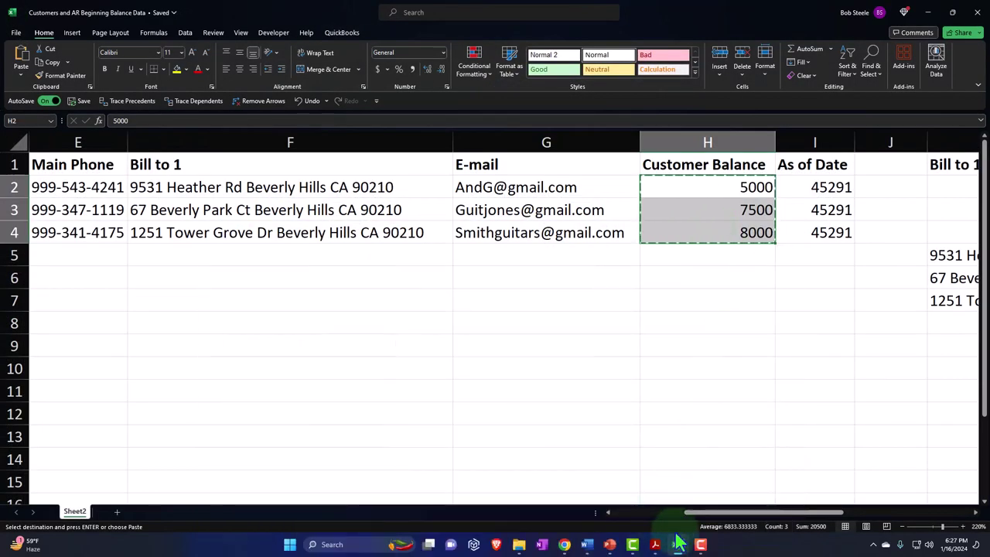
{"action": "left_click", "coordinate": [701, 507]}
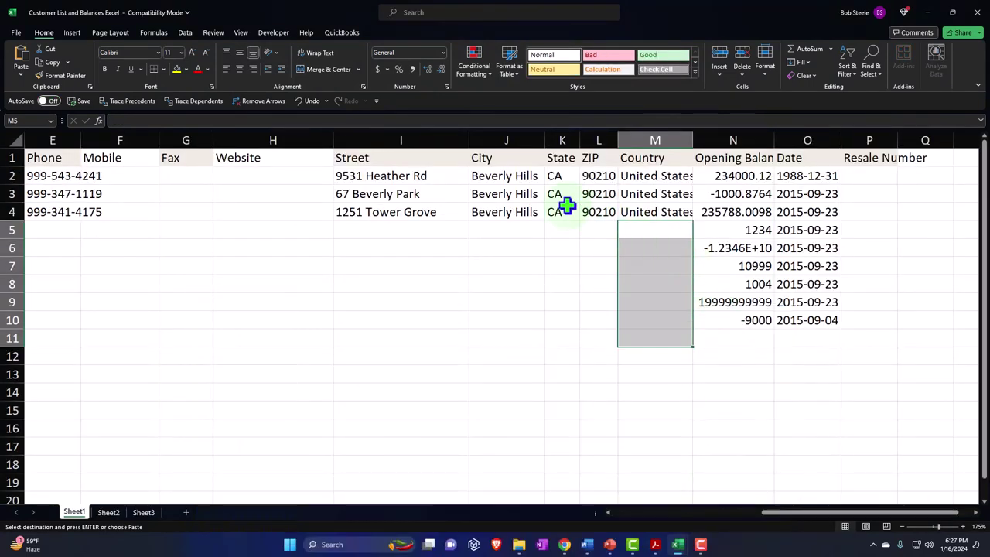
{"action": "left_click", "coordinate": [734, 176]}
{"action": "key", "text": "ctrl+v"}
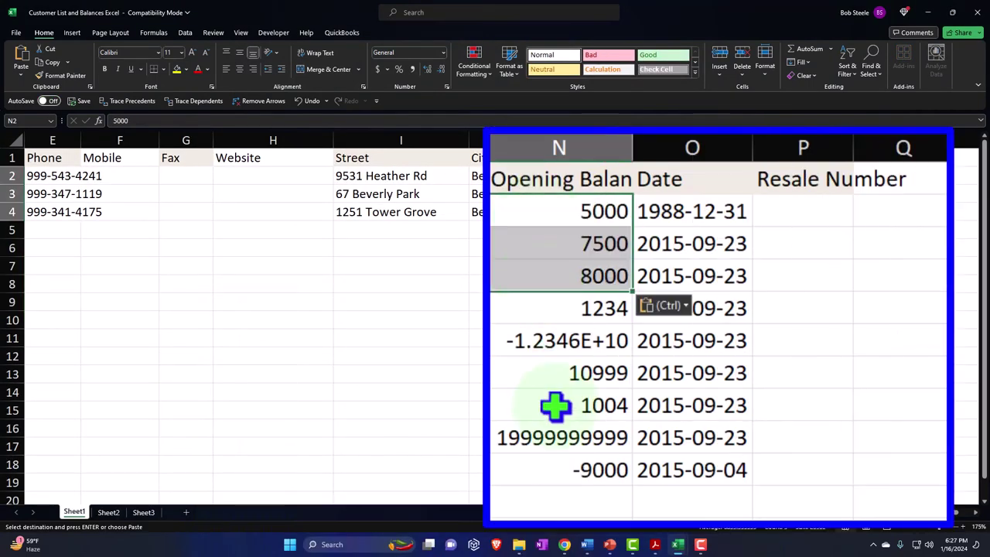
Step: Clear the leftover sample opening balances in N5:N10
{"action": "left_click_drag", "start_coordinate": [729, 232], "coordinate": [734, 321]}
{"action": "left_click_drag", "start_coordinate": [561, 472], "coordinate": [563, 478]}
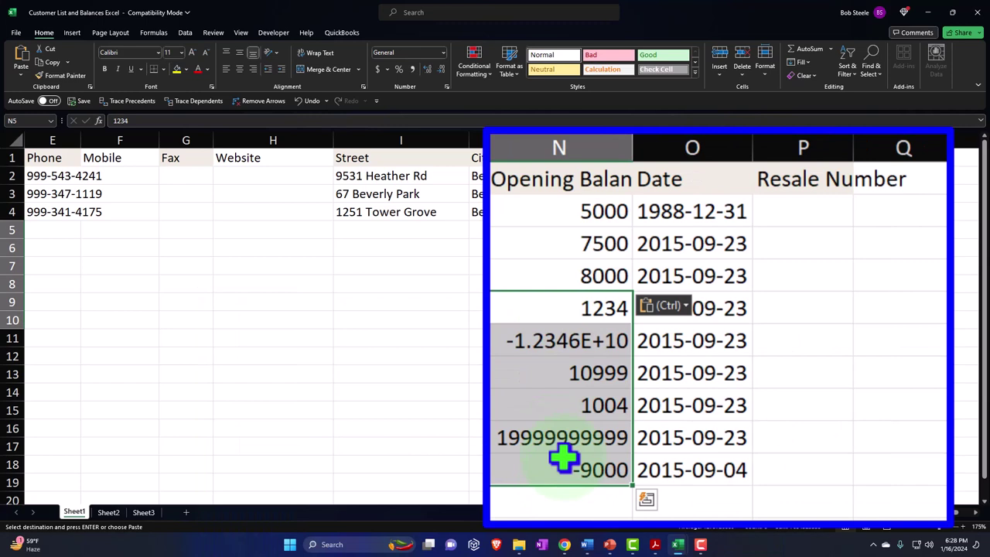
{"action": "key", "text": "Delete"}
{"action": "left_click_drag", "start_coordinate": [693, 213], "coordinate": [706, 438]}
{"action": "left_click", "coordinate": [592, 426]}
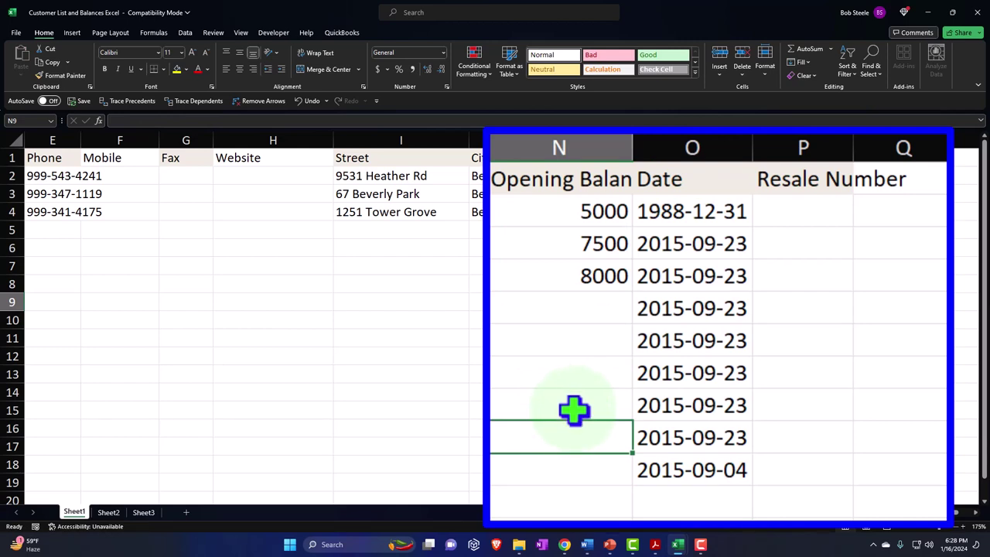
Step: Enter 2023-12-31 as the opening balance date in O2
{"action": "left_click", "coordinate": [682, 213]}
{"action": "type", "text": "2023-12-31"}
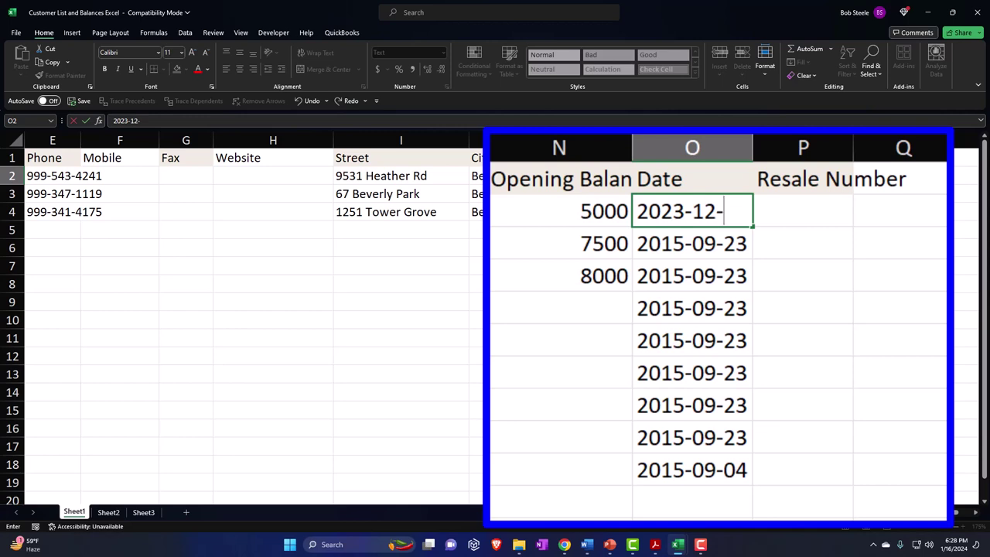
{"action": "key", "text": "Return"}
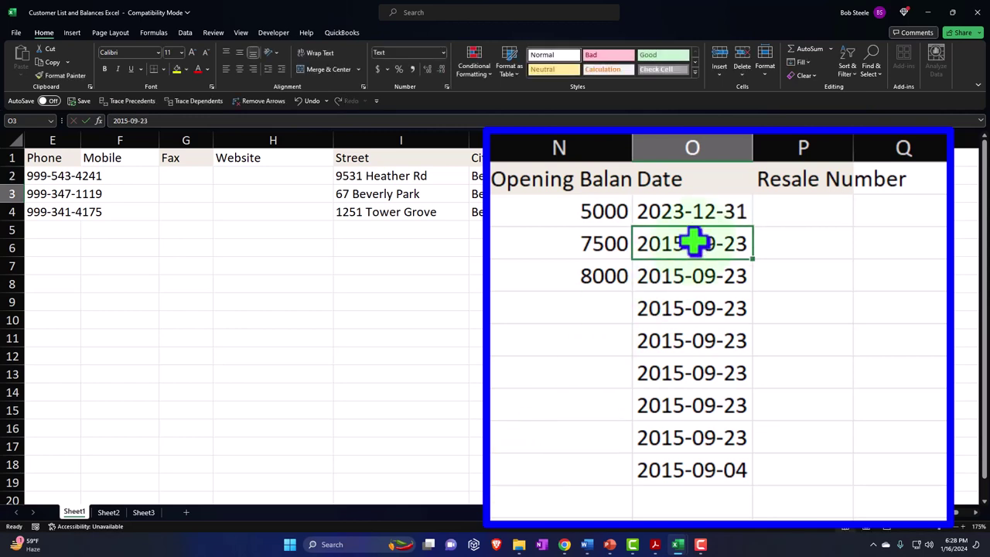
Step: Copy the date 2023-12-31 from O2 into O3:O4 and clear the sample dates in O5:O10
{"action": "left_click", "coordinate": [725, 208]}
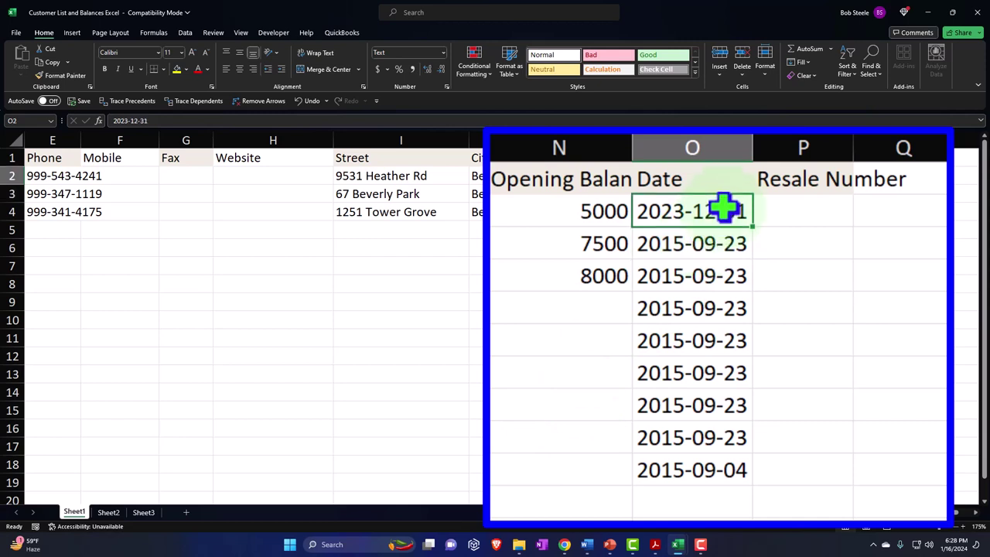
{"action": "key", "text": "ctrl+c"}
{"action": "left_click_drag", "start_coordinate": [696, 243], "coordinate": [679, 465]}
{"action": "key", "text": "ctrl+v"}
{"action": "key", "text": "Escape"}
{"action": "key", "text": "Delete"}
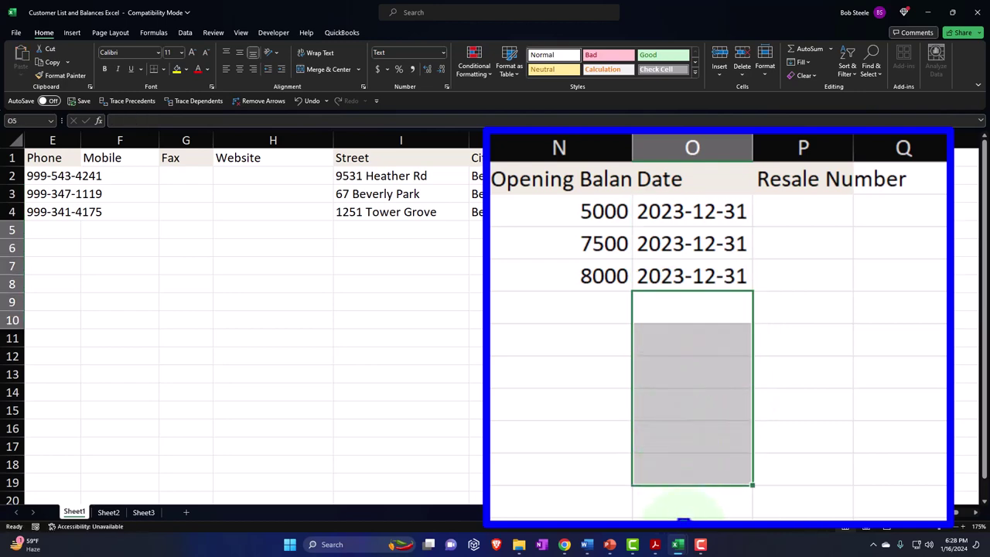
{"action": "left_click", "coordinate": [681, 507]}
Step: Look through the import file's columns to check that the three customer rows are filled and the sample data is gone
{"action": "left_click", "coordinate": [658, 248]}
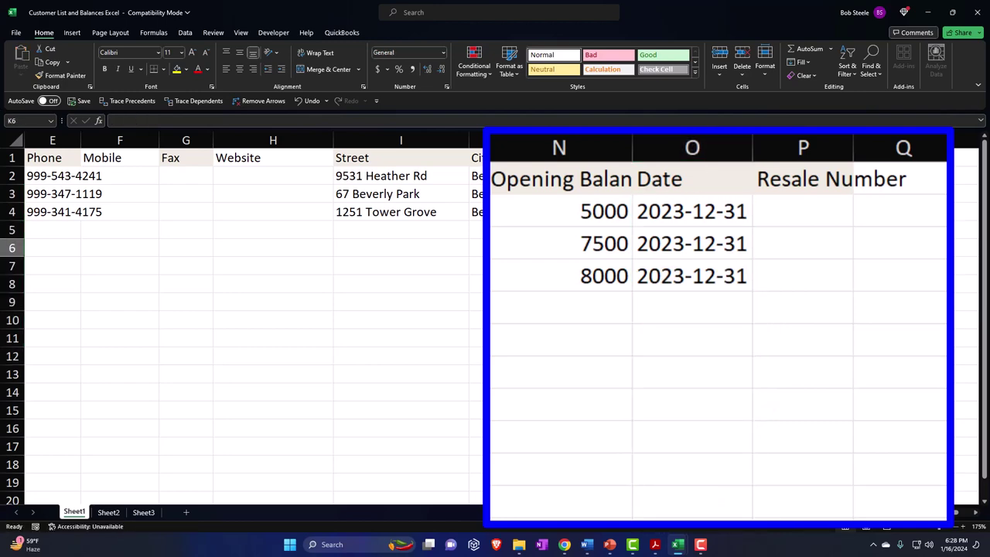
{"action": "key", "text": "Left"}
{"action": "key", "text": "Left"}
{"action": "key", "text": "Left"}
{"action": "key", "text": "Left"}
{"action": "key", "text": "Left"}
{"action": "key", "text": "Left"}
{"action": "key", "text": "Left"}
{"action": "key", "text": "Left"}
{"action": "key", "text": "Left"}
{"action": "key", "text": "Left"}
{"action": "key", "text": "Right"}
{"action": "key", "text": "Right"}
{"action": "key", "text": "Right"}
{"action": "key", "text": "Right"}
{"action": "key", "text": "Right"}
{"action": "key", "text": "Right"}
{"action": "key", "text": "Right"}
{"action": "key", "text": "Right"}
{"action": "key", "text": "Right"}
{"action": "key", "text": "Right"}
{"action": "key", "text": "Right"}
{"action": "key", "text": "Right"}
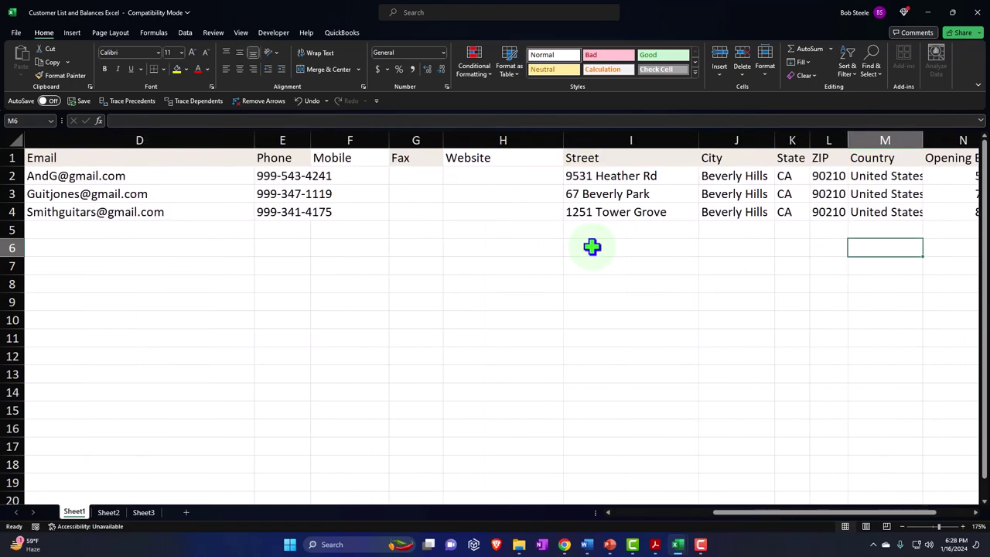
{"action": "key", "text": "Right"}
{"action": "key", "text": "Right"}
{"action": "key", "text": "Right"}
Step: Check the sum of the opening balances in N2:N4 against Accounts Receivable in the Beginning Balances TB PDF in Acrobat
{"action": "left_click", "coordinate": [732, 183]}
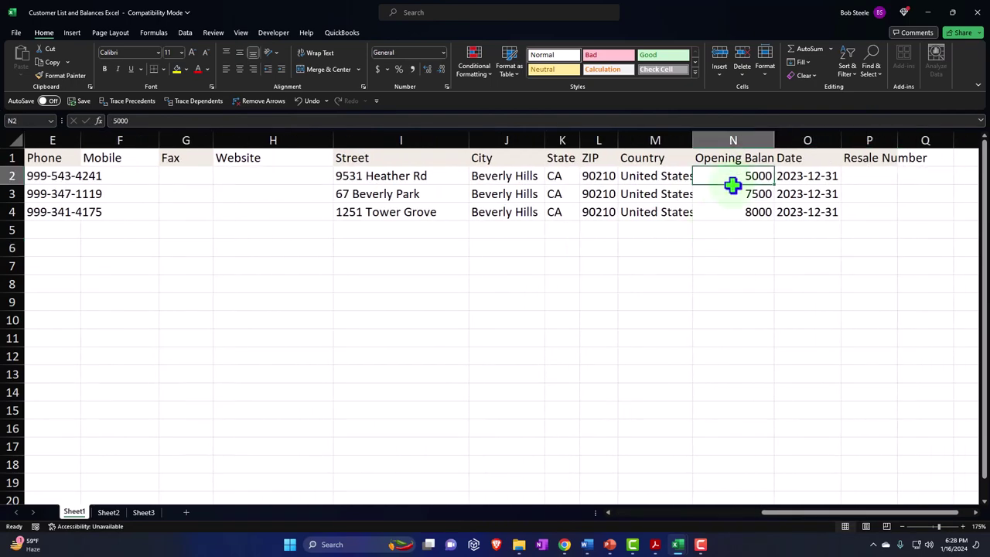
{"action": "left_click_drag", "start_coordinate": [732, 183], "coordinate": [732, 211]}
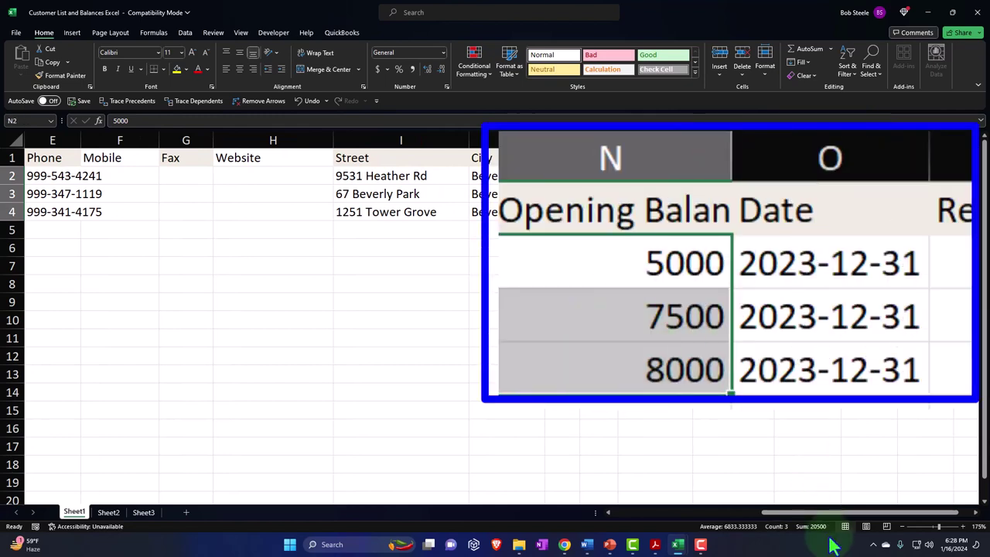
{"action": "left_click", "coordinate": [654, 544]}
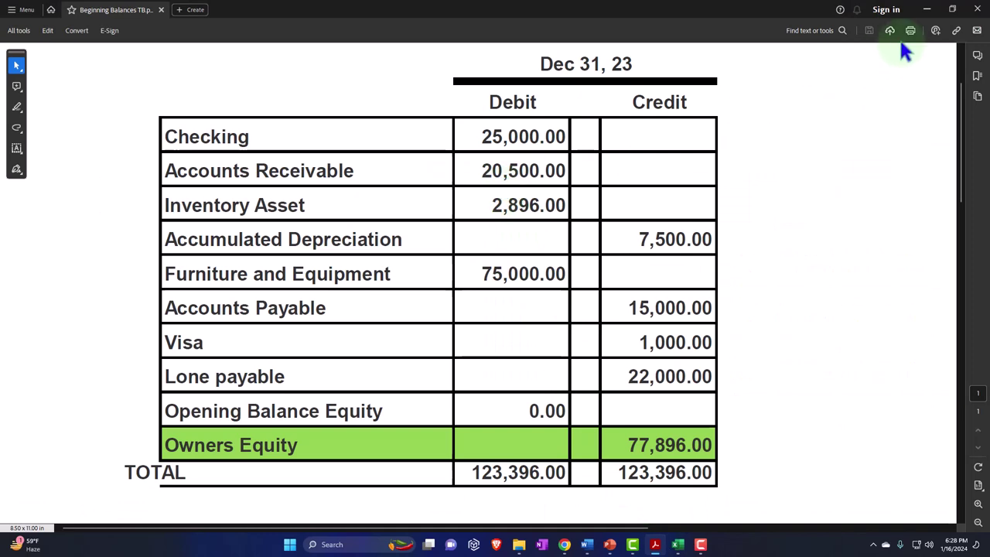
{"action": "left_click", "coordinate": [929, 8]}
Step: Review the customer entries once more from Name and Company through address, Opening Balance and Date
{"action": "left_click", "coordinate": [406, 265]}
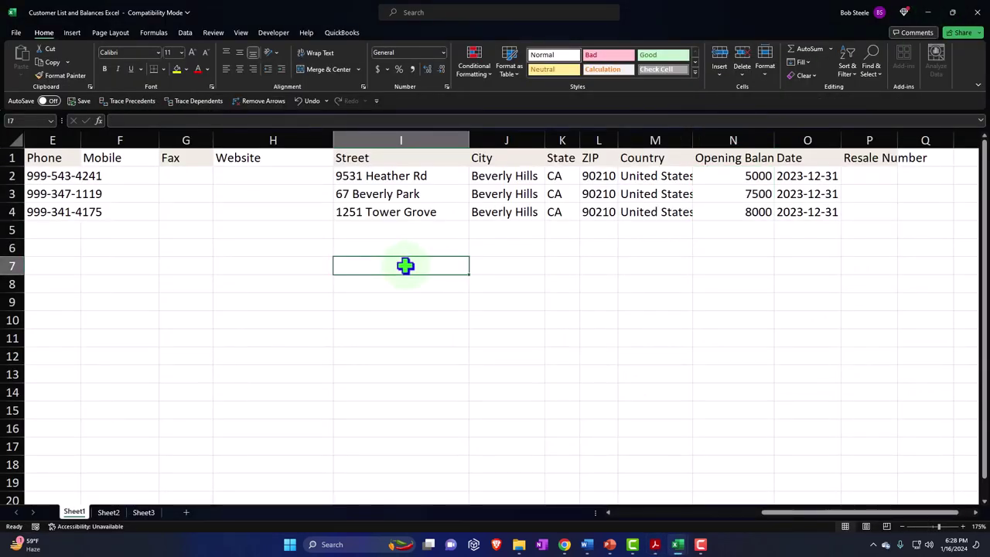
{"action": "key", "text": "Right"}
{"action": "key", "text": "Right"}
{"action": "key", "text": "Right"}
{"action": "key", "text": "Right"}
{"action": "key", "text": "Right"}
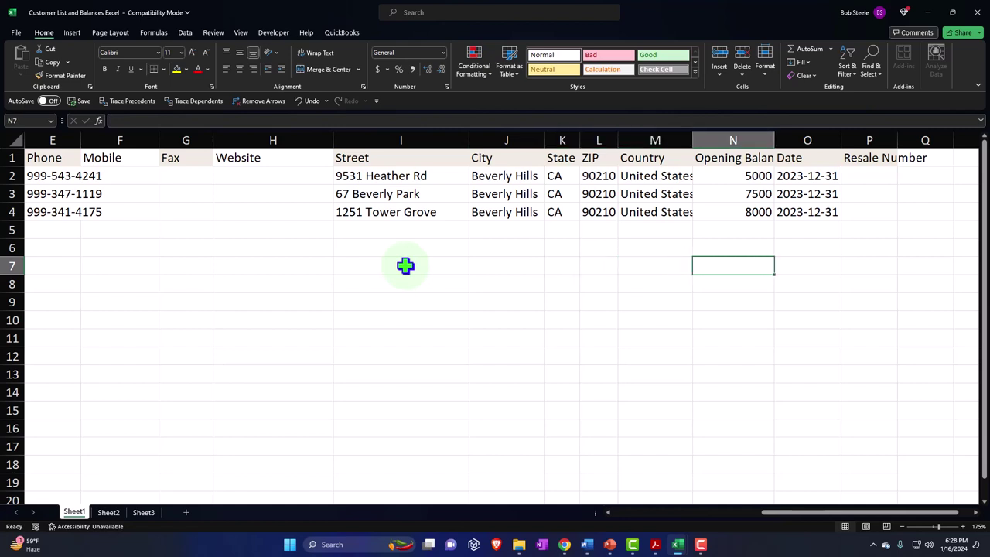
{"action": "key", "text": "Left"}
{"action": "key", "text": "Home"}
{"action": "key", "text": "Up"}
{"action": "key", "text": "Up"}
{"action": "key", "text": "Up"}
{"action": "key", "text": "Up"}
{"action": "left_click", "coordinate": [426, 237]}
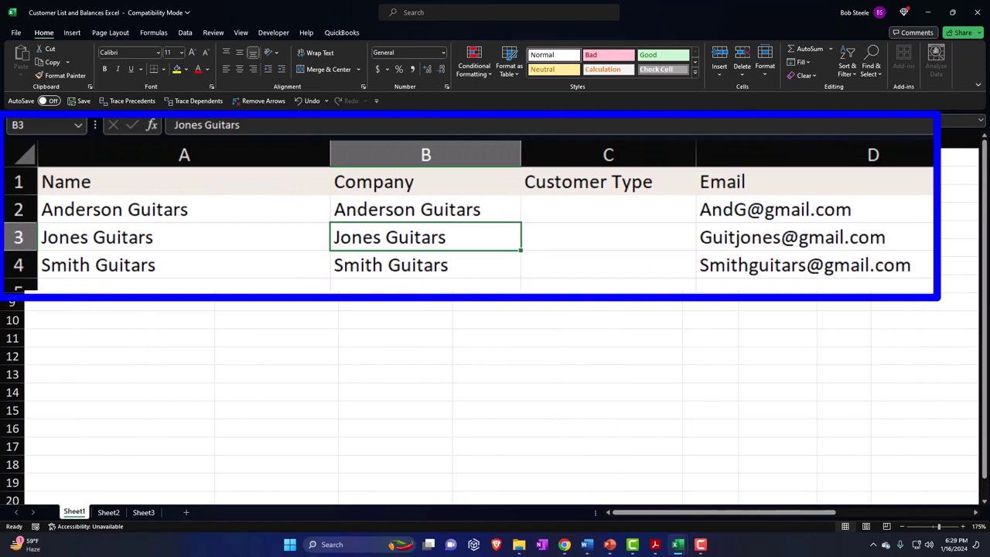
{"action": "left_click", "coordinate": [608, 237]}
{"action": "key", "text": "Right"}
{"action": "key", "text": "Right"}
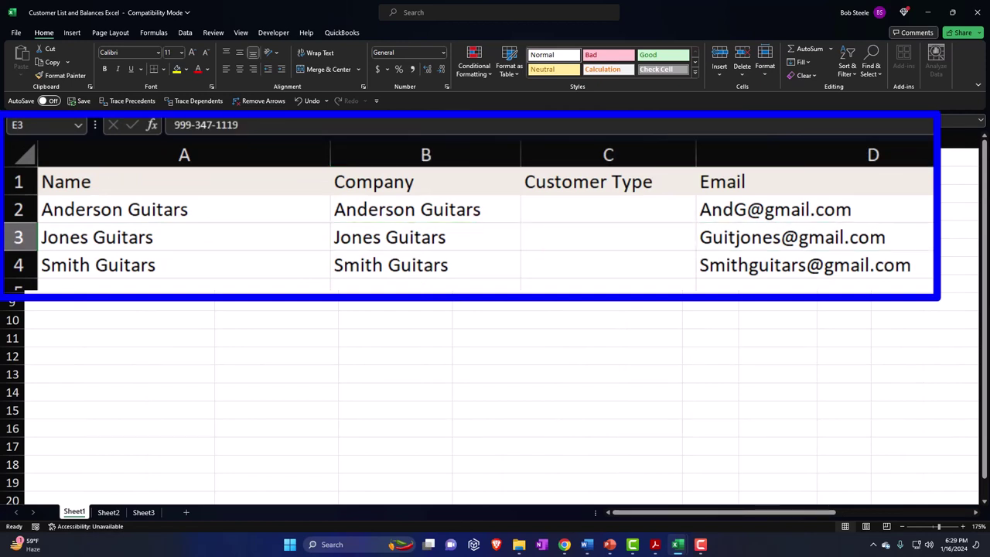
{"action": "key", "text": "Right"}
{"action": "key", "text": "Right"}
{"action": "key", "text": "Right"}
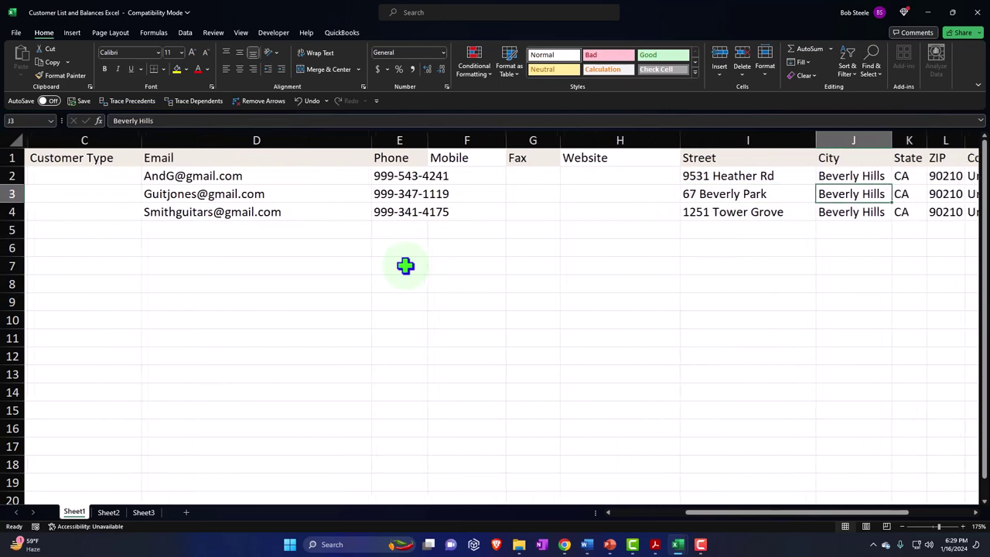
{"action": "key", "text": "Right"}
{"action": "key", "text": "Right"}
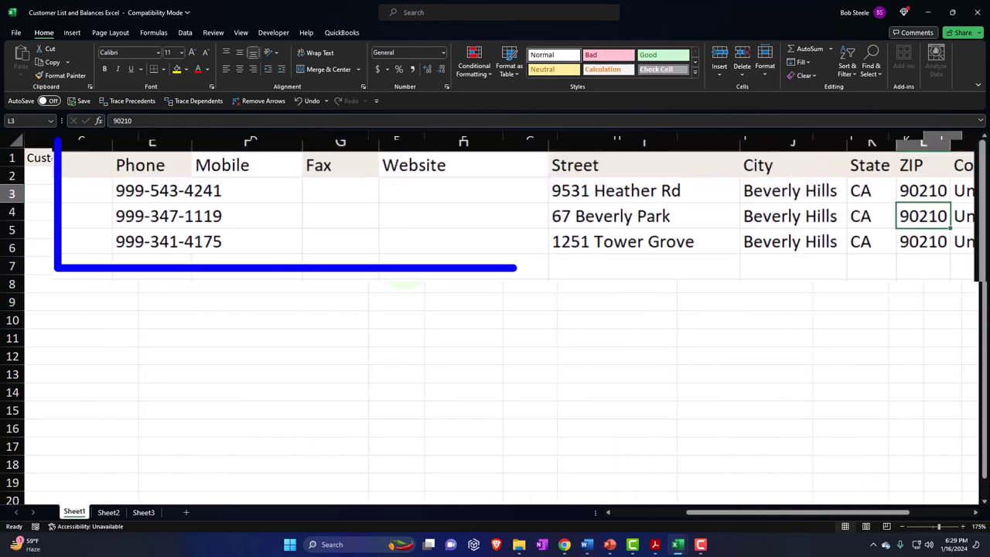
{"action": "key", "text": "Right"}
{"action": "key", "text": "Right"}
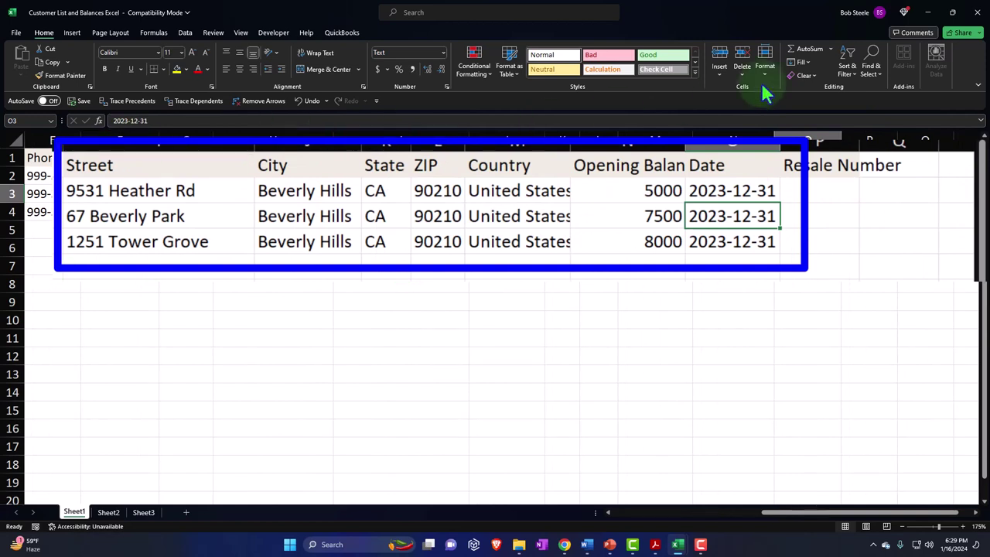
Step: Close the Customer List and Balances workbook with its changes saved, and close the Customers and AR Beginning Balance Data workbook
{"action": "left_click", "coordinate": [971, 12]}
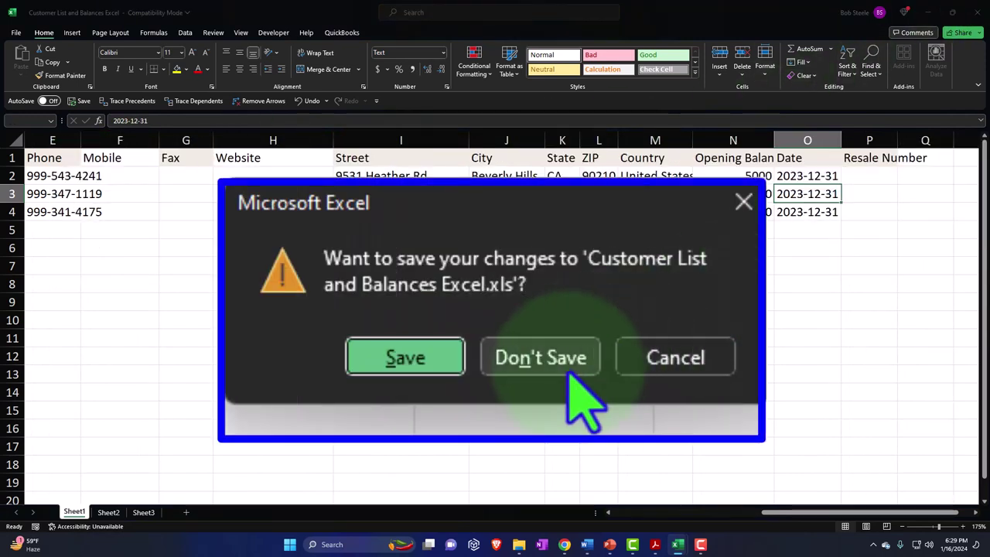
{"action": "left_click", "coordinate": [434, 359]}
{"action": "left_click", "coordinate": [971, 13]}
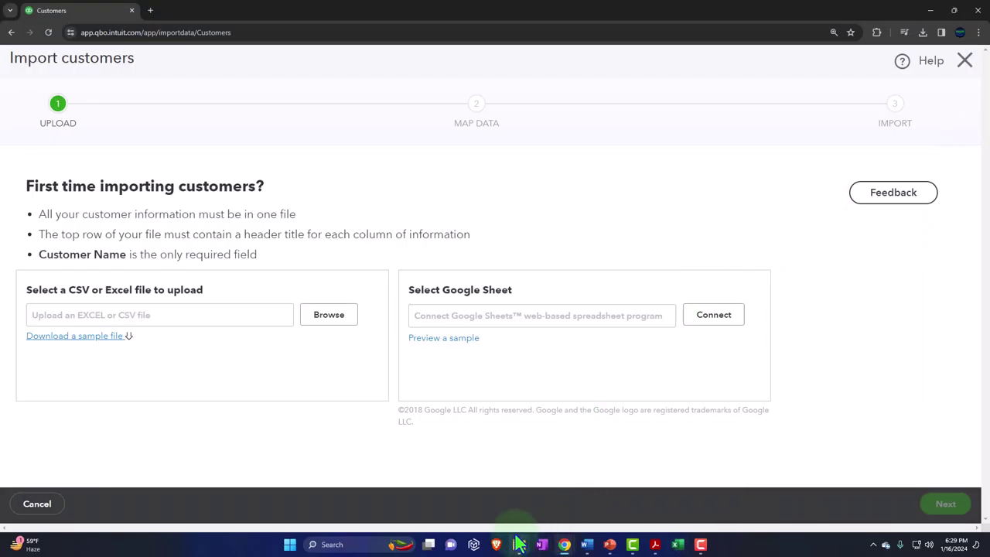
Step: Switch to File Explorer and select the full folder path of the 2 New Company folder
{"action": "mouse_move", "coordinate": [520, 545]}
{"action": "left_click", "coordinate": [649, 491]}
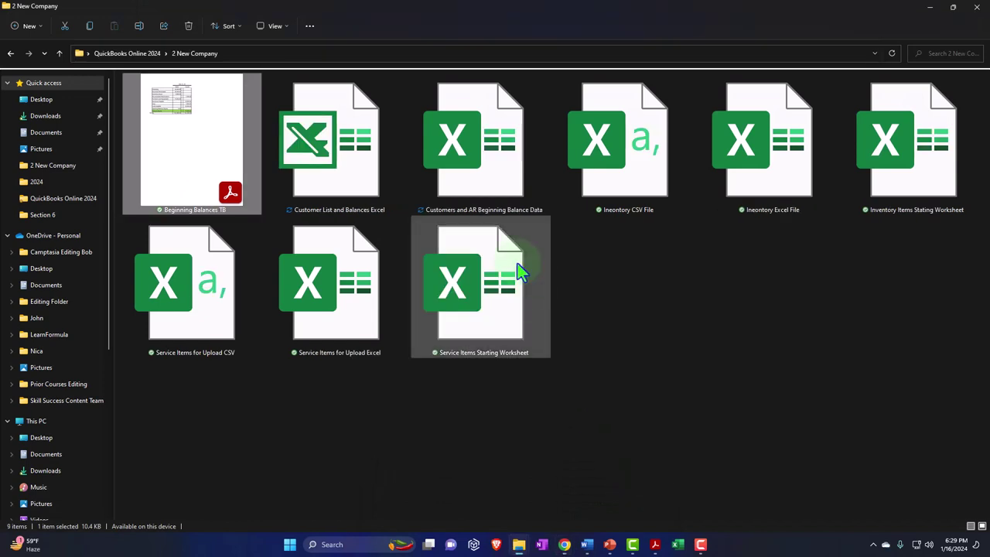
{"action": "left_click", "coordinate": [330, 51]}
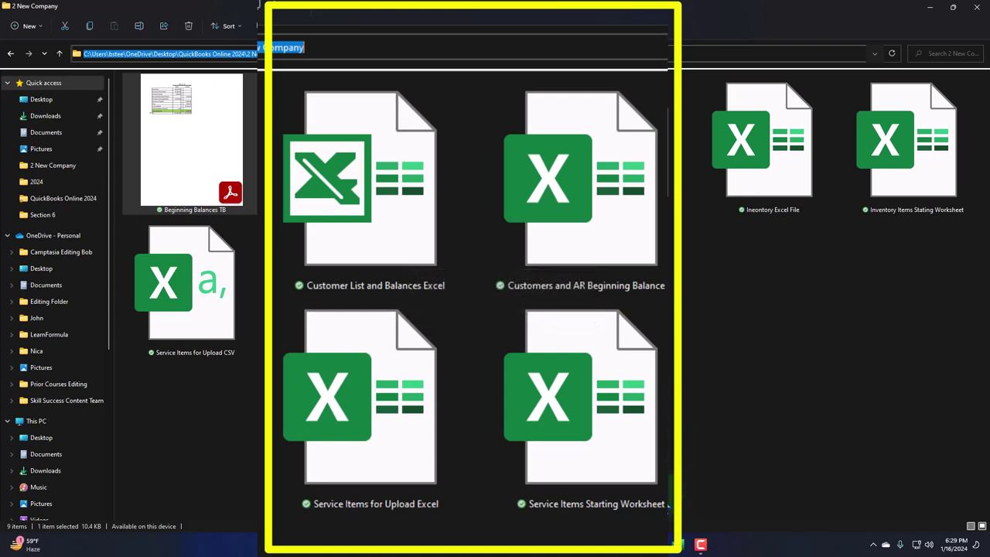
Step: Switch to the QuickBooks Online customer import in Chrome and browse for the file in the 2 New Company folder
{"action": "left_click", "coordinate": [566, 545]}
{"action": "left_click", "coordinate": [558, 495]}
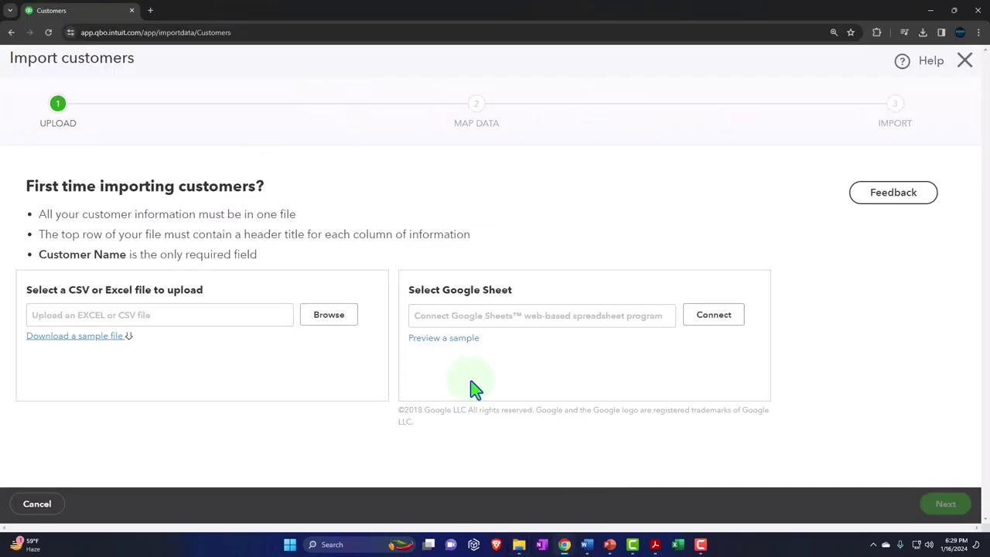
{"action": "left_click", "coordinate": [327, 323]}
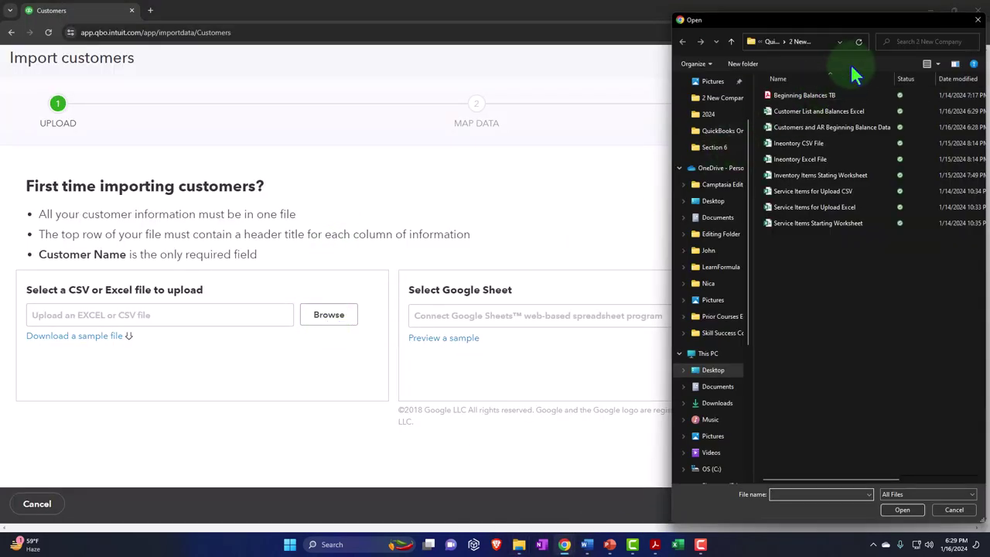
{"action": "left_click", "coordinate": [824, 42]}
{"action": "key", "text": "Escape"}
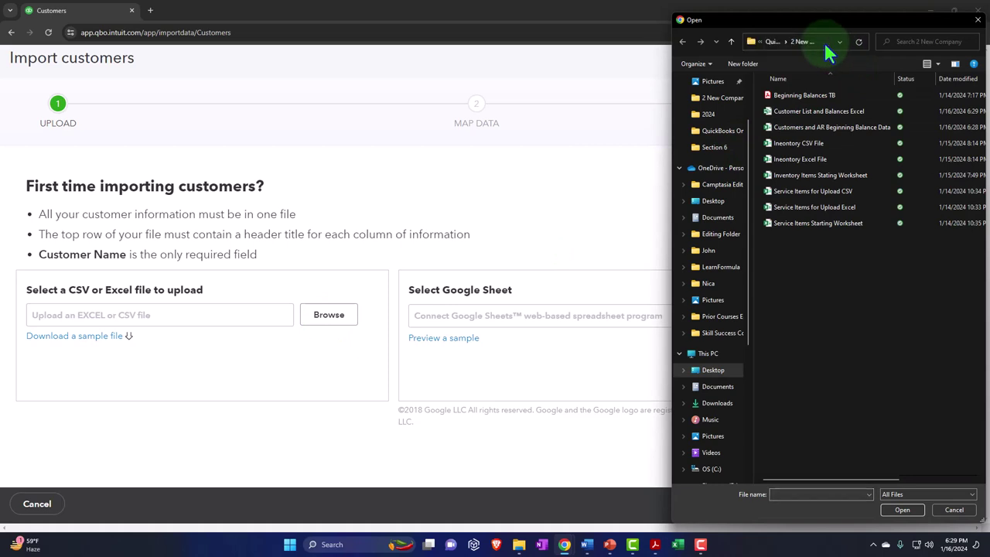
Step: Show the folder's files as extra large icons and select Customer List and Balances Excel
{"action": "left_click", "coordinate": [937, 65]}
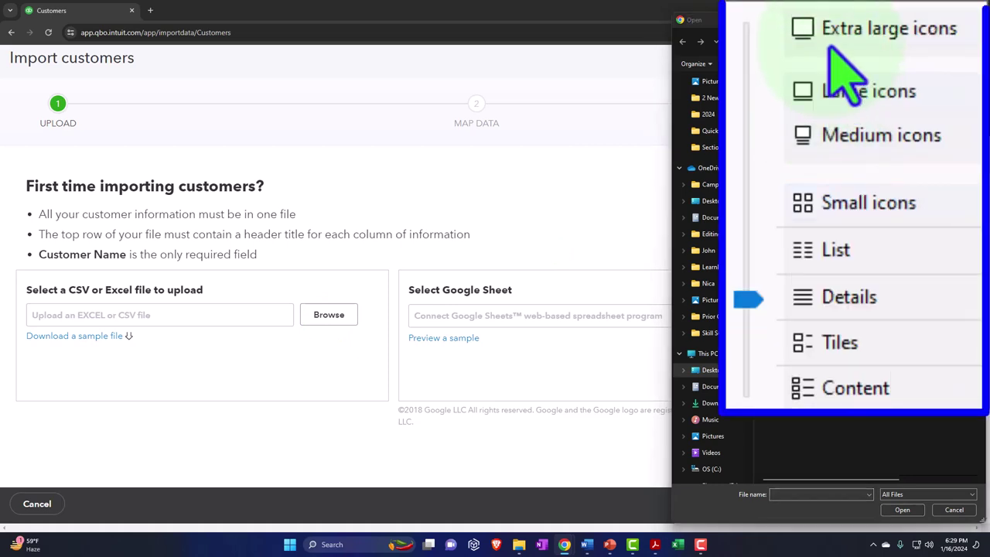
{"action": "left_click", "coordinate": [940, 17]}
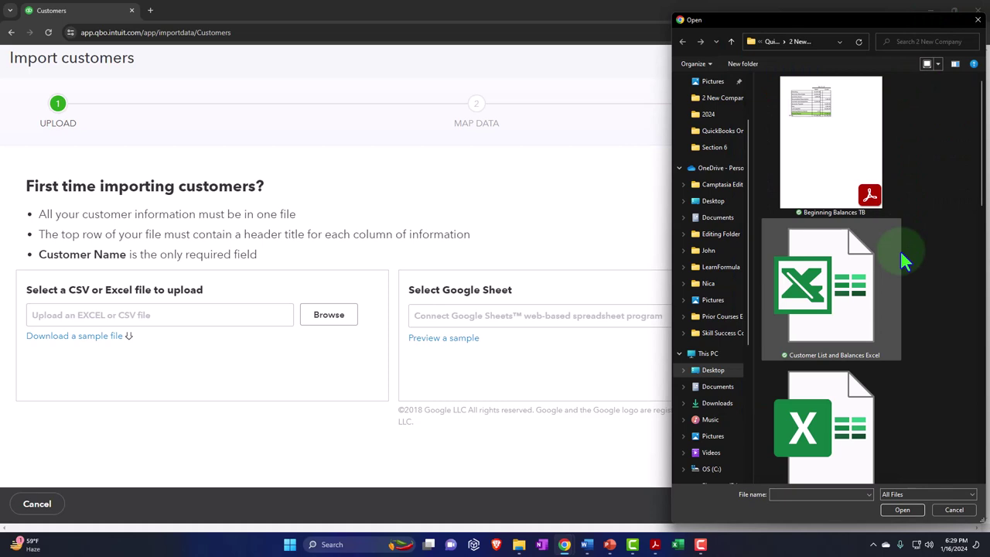
{"action": "scroll", "coordinate": [905, 261], "scroll_direction": "down", "scroll_amount": 1}
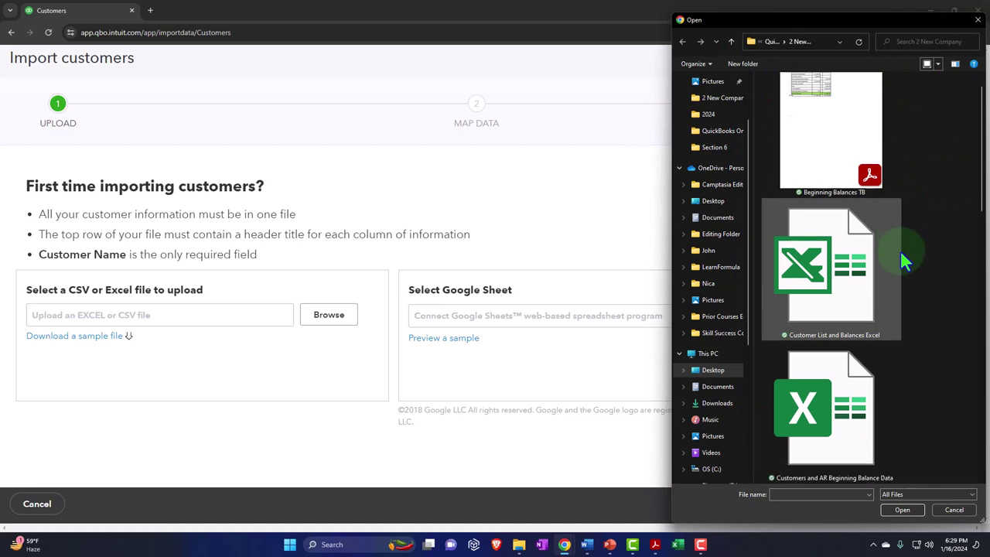
{"action": "scroll", "coordinate": [904, 258], "scroll_direction": "down", "scroll_amount": 2}
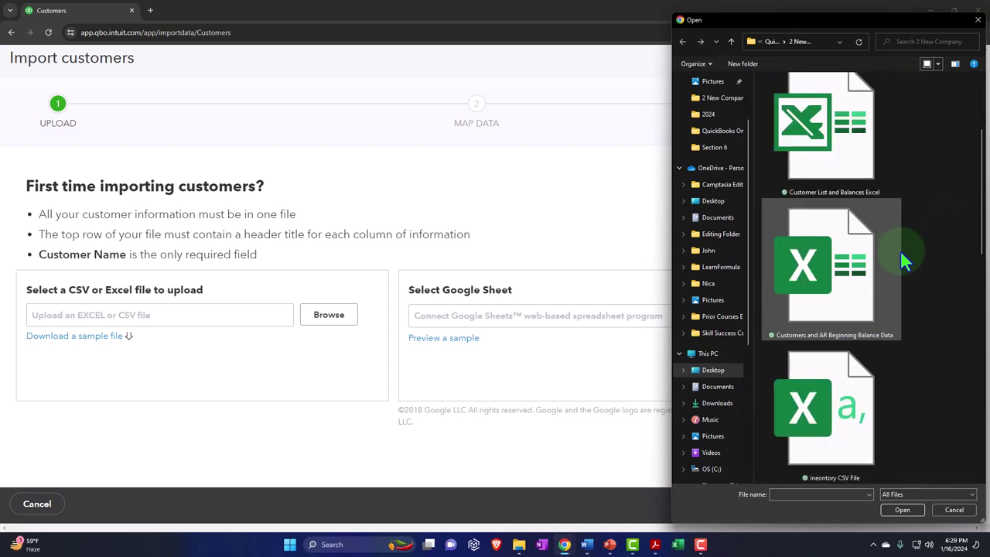
{"action": "left_click", "coordinate": [859, 174]}
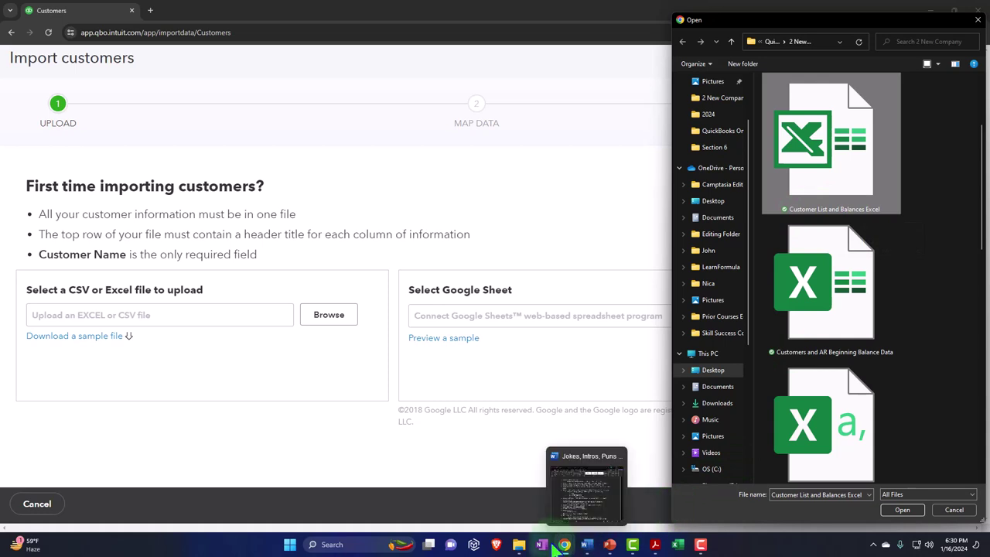
Step: Open the Customer List and Balances Excel workbook from File Explorer to check its contents, then close it and minimize File Explorer
{"action": "mouse_move", "coordinate": [519, 545]}
{"action": "left_click", "coordinate": [578, 500]}
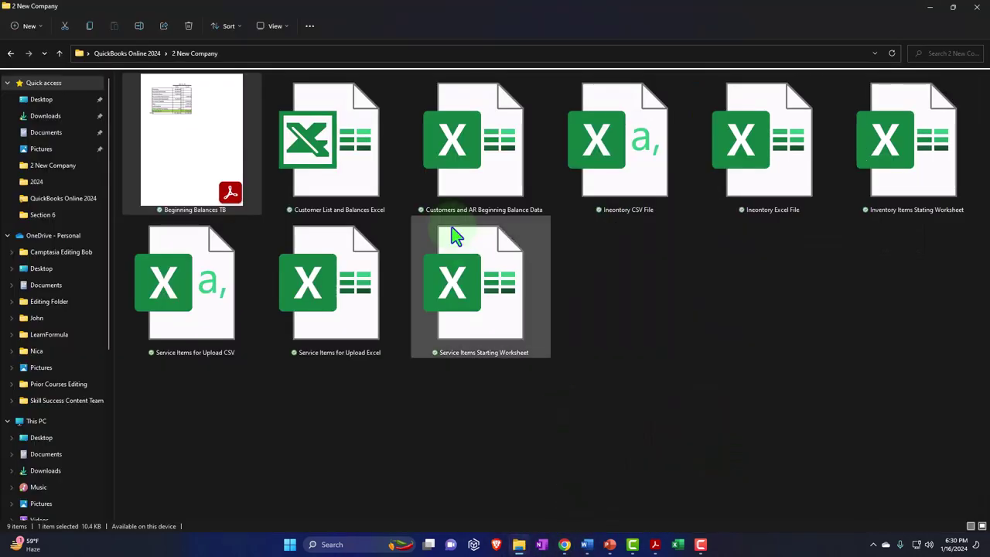
{"action": "double_click", "coordinate": [362, 161]}
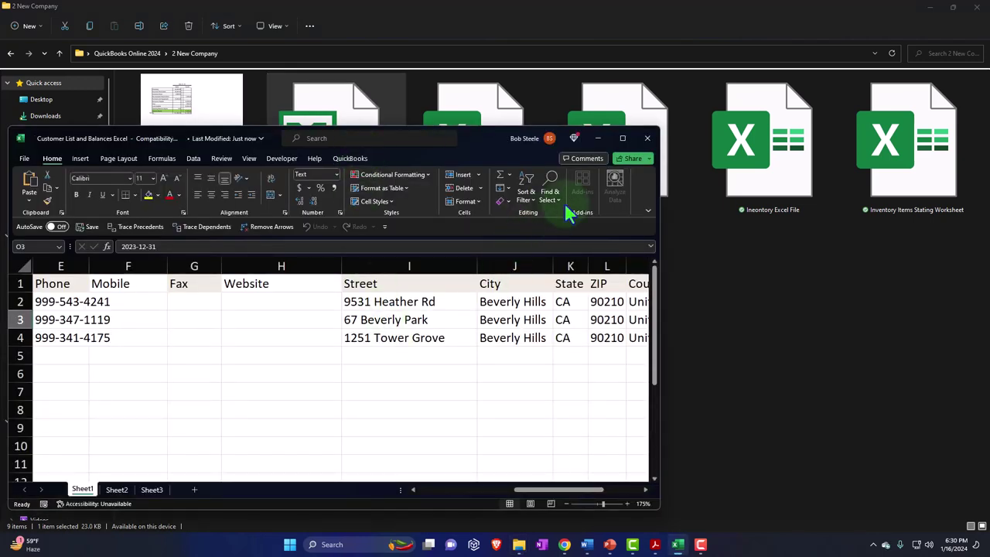
{"action": "left_click", "coordinate": [648, 137]}
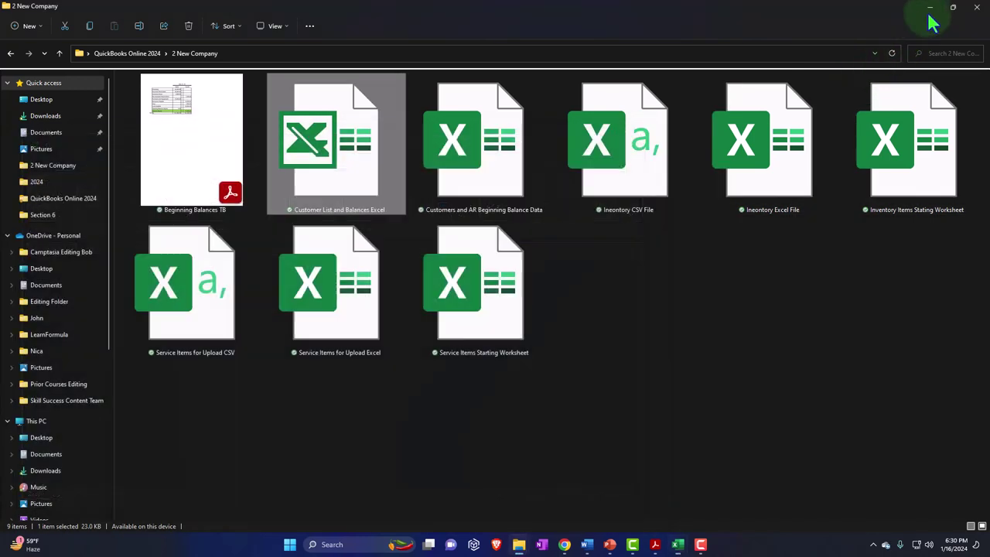
{"action": "left_click", "coordinate": [931, 8]}
Step: Upload Customer List and Balances Excel and import its customers, keeping the suggested field mapping including Opening Balance and Date
{"action": "double_click", "coordinate": [839, 172]}
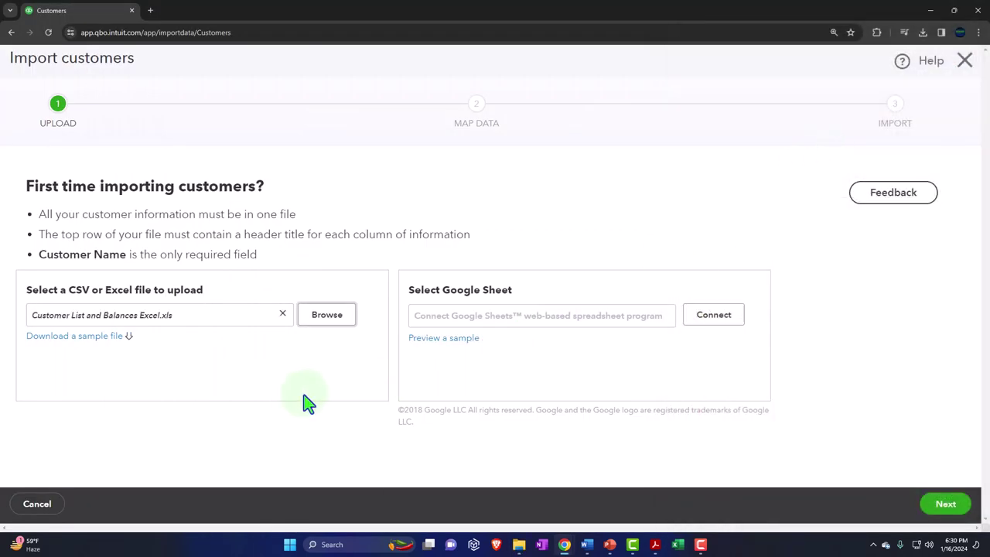
{"action": "left_click", "coordinate": [944, 507]}
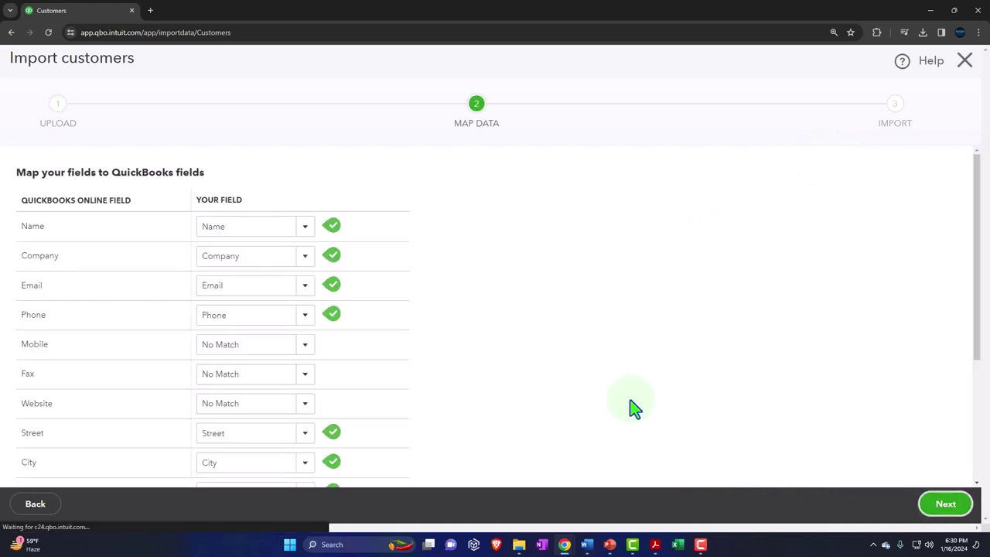
{"action": "scroll", "coordinate": [254, 265], "scroll_direction": "down", "scroll_amount": 1}
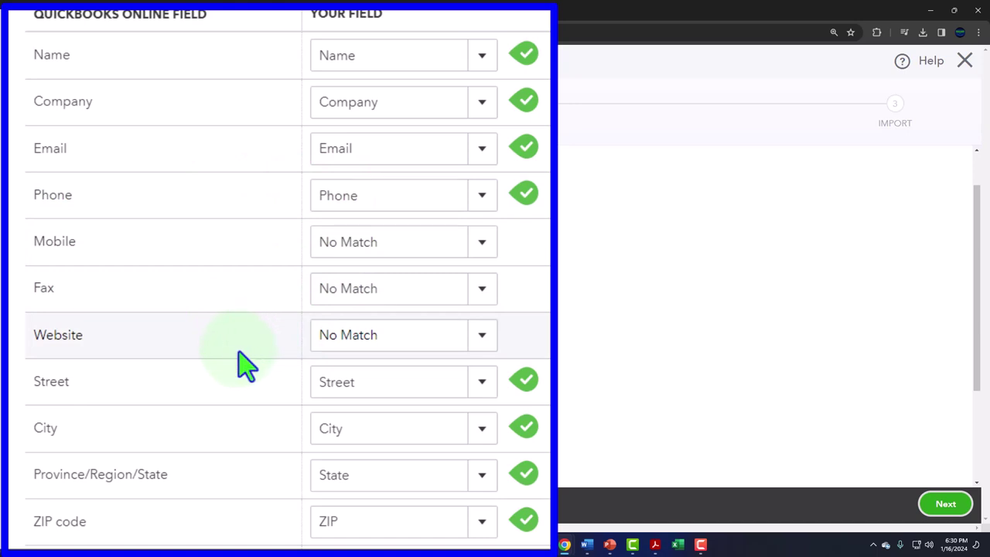
{"action": "scroll", "coordinate": [260, 358], "scroll_direction": "down", "scroll_amount": 1}
{"action": "scroll", "coordinate": [260, 358], "scroll_direction": "down", "scroll_amount": 4}
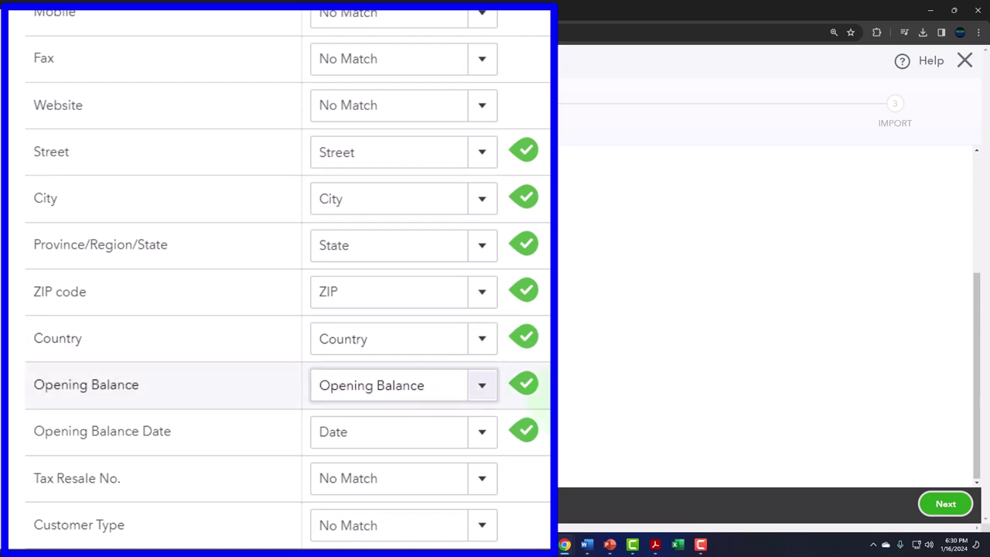
{"action": "left_click", "coordinate": [945, 506]}
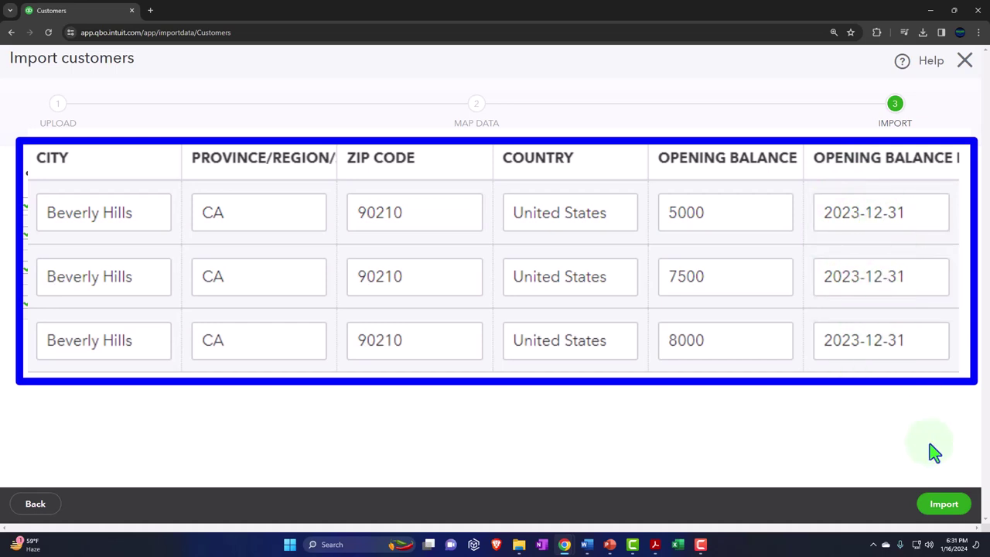
{"action": "left_click", "coordinate": [944, 506]}
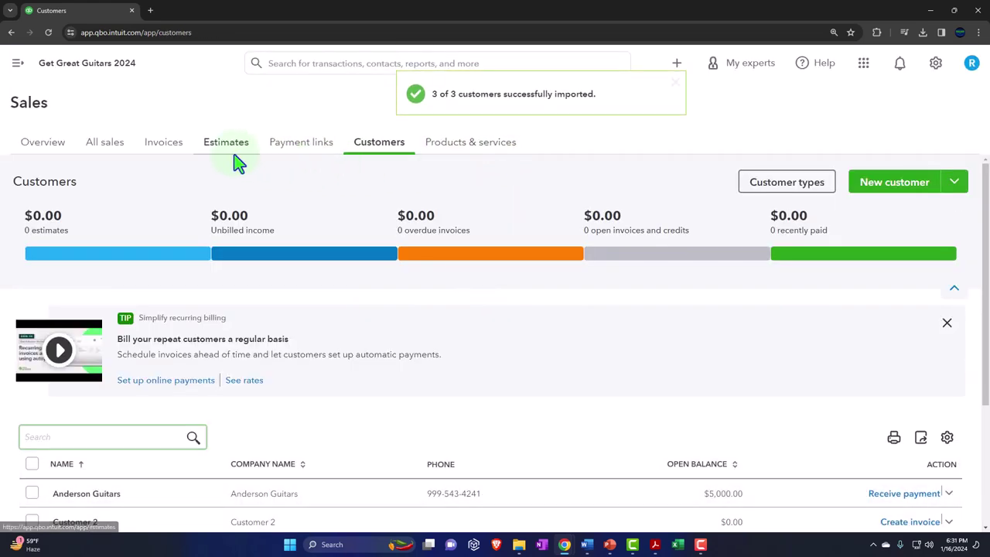
Step: Check the imported customers' open balances in the Sales customer list and view the actions available for Anderson Guitars
{"action": "left_click", "coordinate": [17, 62]}
{"action": "left_click", "coordinate": [39, 268]}
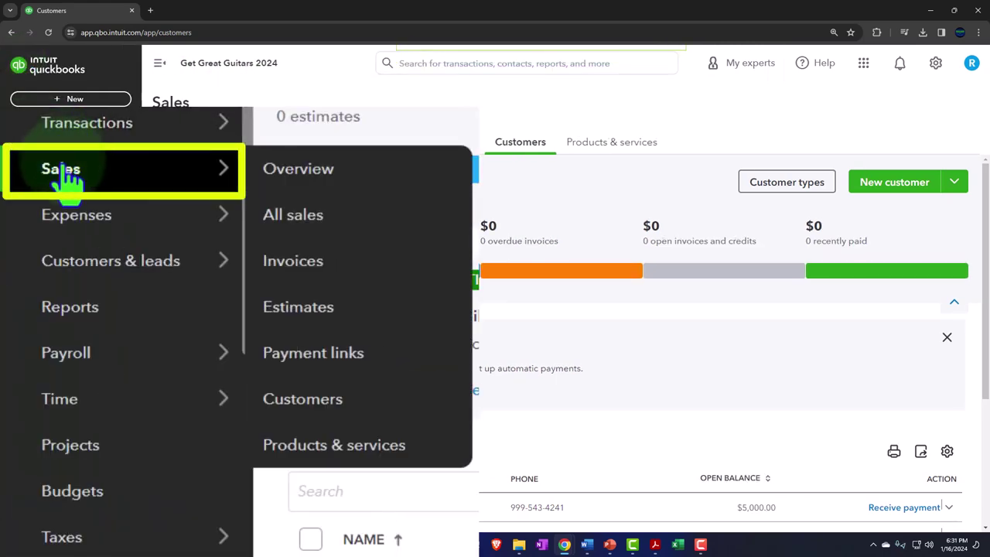
{"action": "left_click", "coordinate": [520, 147]}
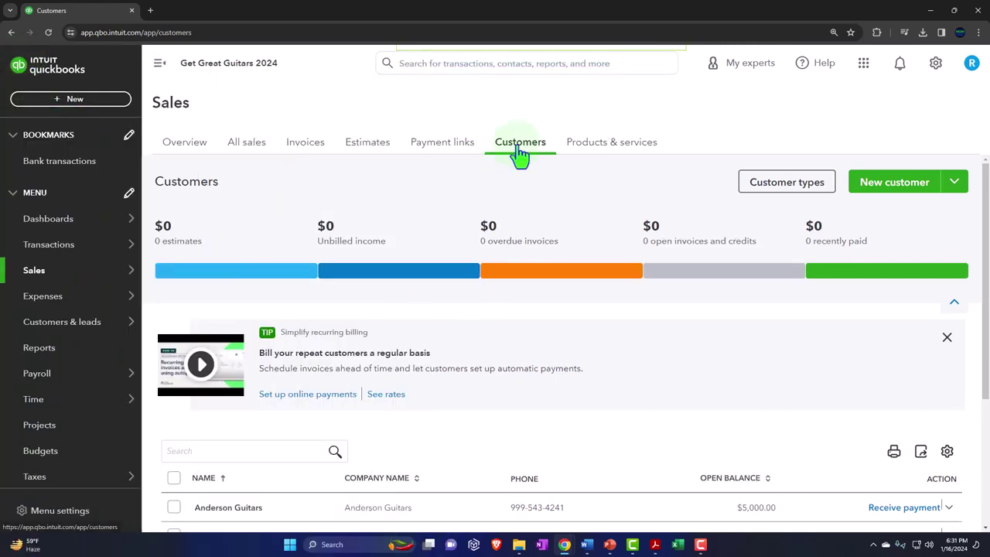
{"action": "left_click", "coordinate": [159, 63]}
{"action": "scroll", "coordinate": [270, 394], "scroll_direction": "down", "scroll_amount": 3}
{"action": "scroll", "coordinate": [270, 394], "scroll_direction": "down", "scroll_amount": 1}
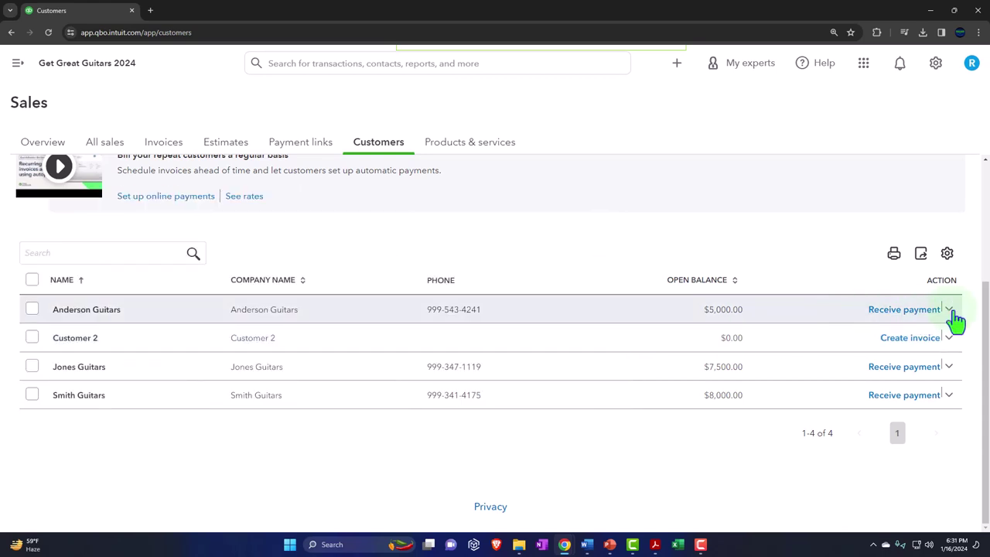
{"action": "left_click", "coordinate": [953, 315]}
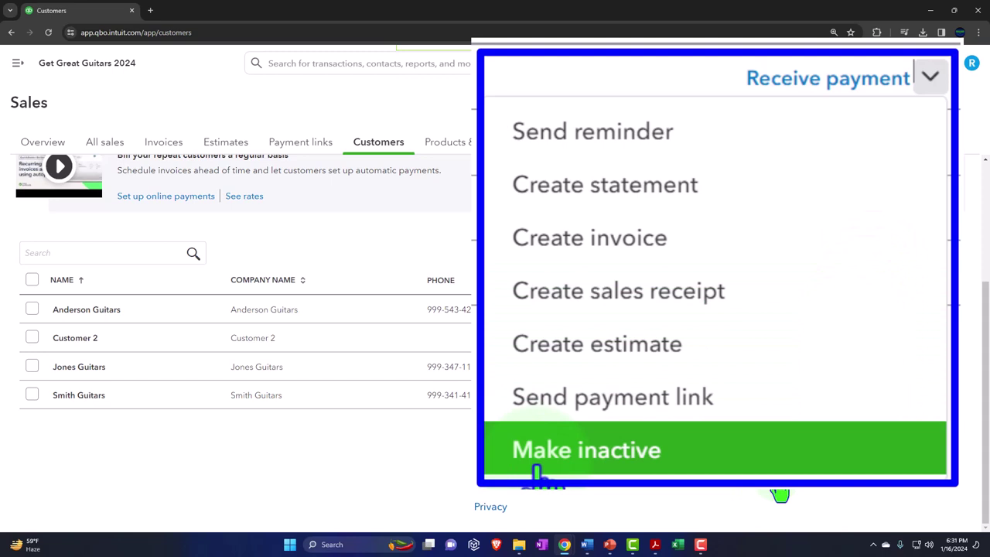
{"action": "left_click", "coordinate": [663, 491]}
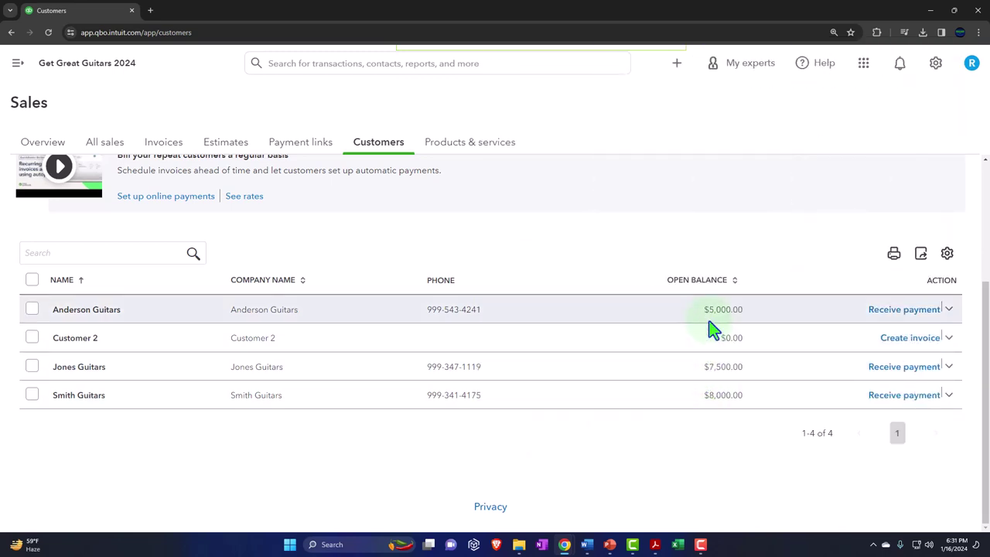
Step: Open the Anderson Guitars customer record to view its transaction list and dismiss the transactions tip
{"action": "left_click", "coordinate": [242, 314]}
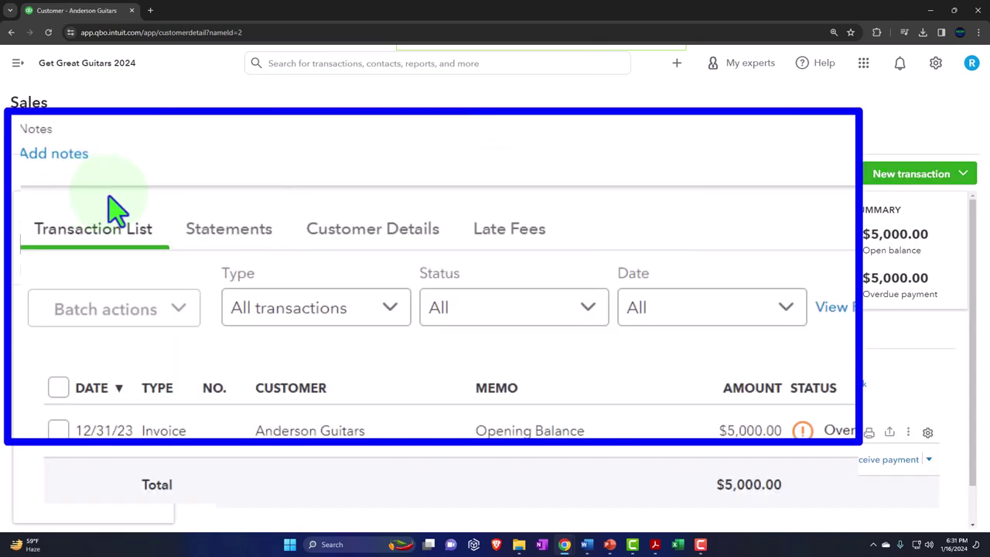
{"action": "scroll", "coordinate": [232, 332], "scroll_direction": "down", "scroll_amount": 1}
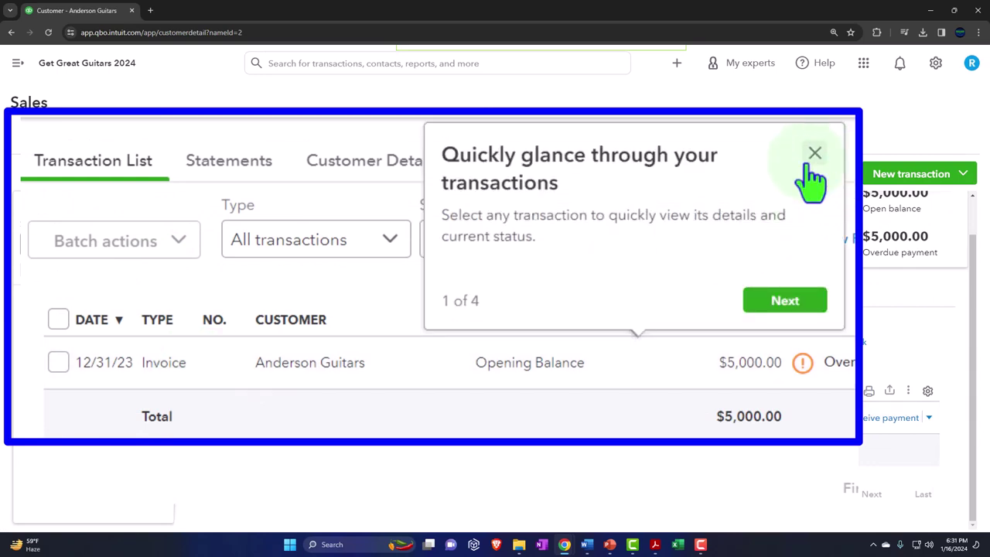
{"action": "left_click", "coordinate": [687, 291]}
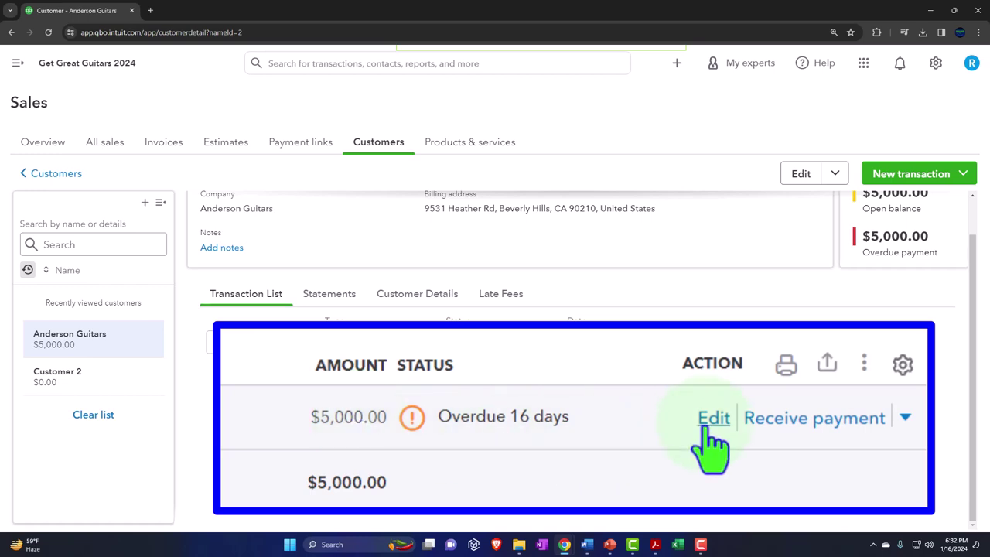
Step: Open Anderson Guitars' Opening Balance invoice, examine its service item, description, rate and amount, and close it without changes
{"action": "left_click", "coordinate": [826, 420]}
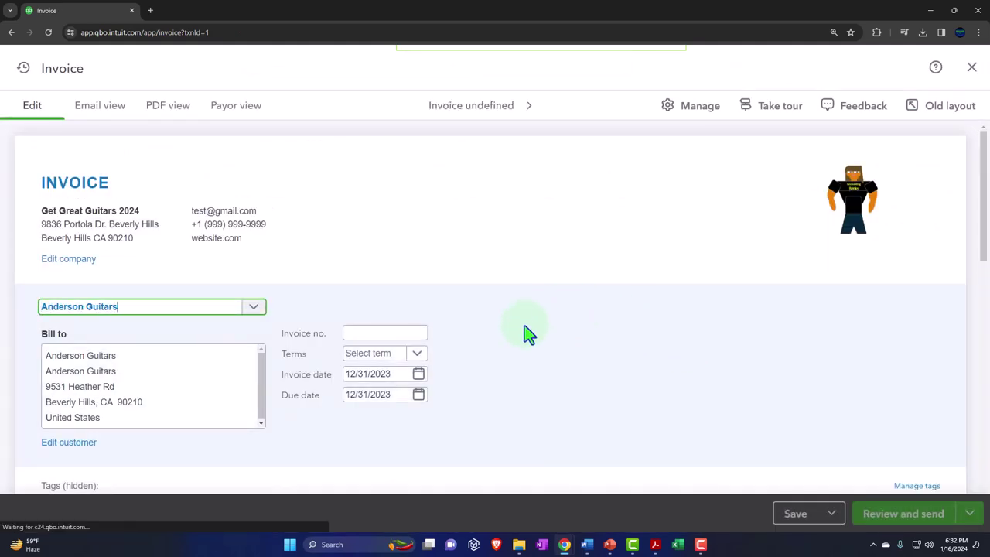
{"action": "scroll", "coordinate": [346, 313], "scroll_direction": "down", "scroll_amount": 4}
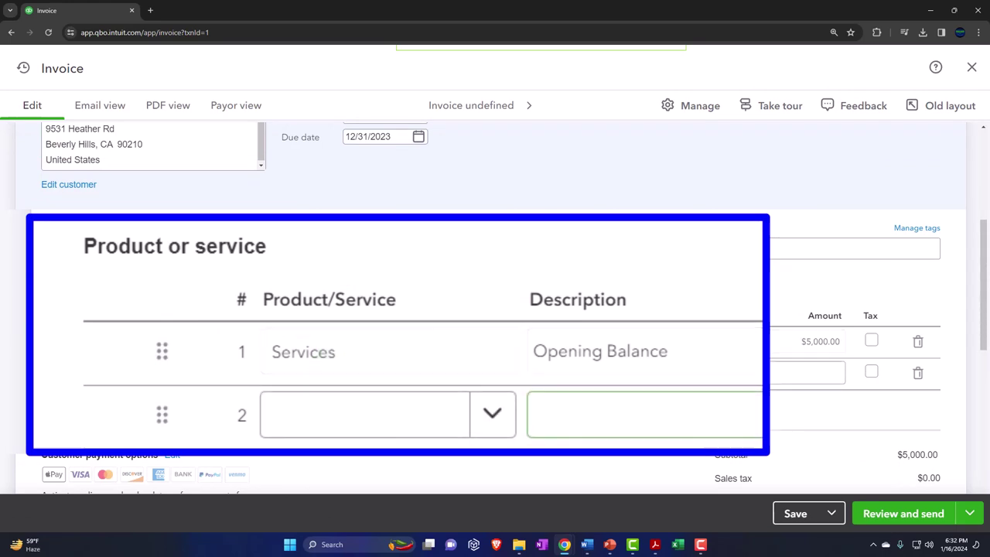
{"action": "left_click", "coordinate": [776, 342]}
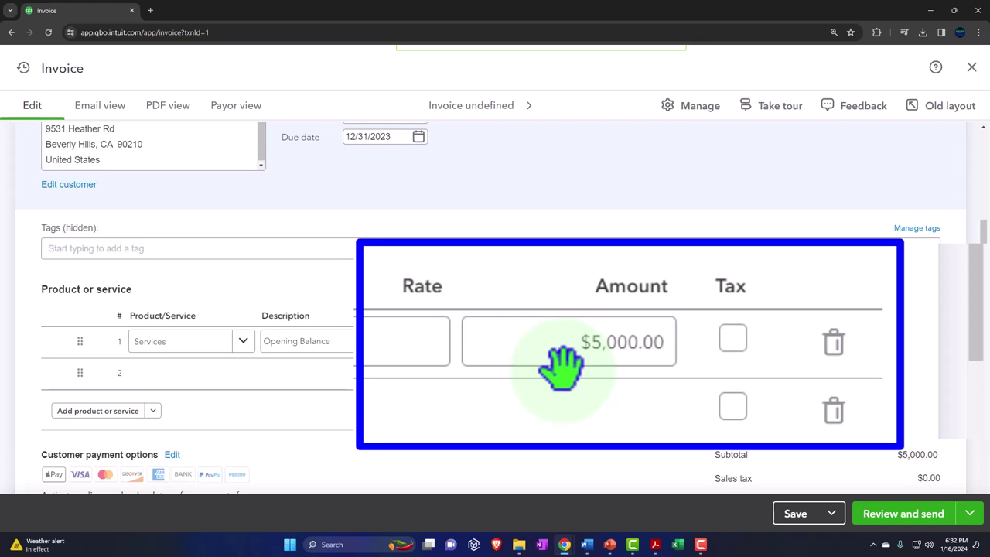
{"action": "left_click", "coordinate": [604, 369]}
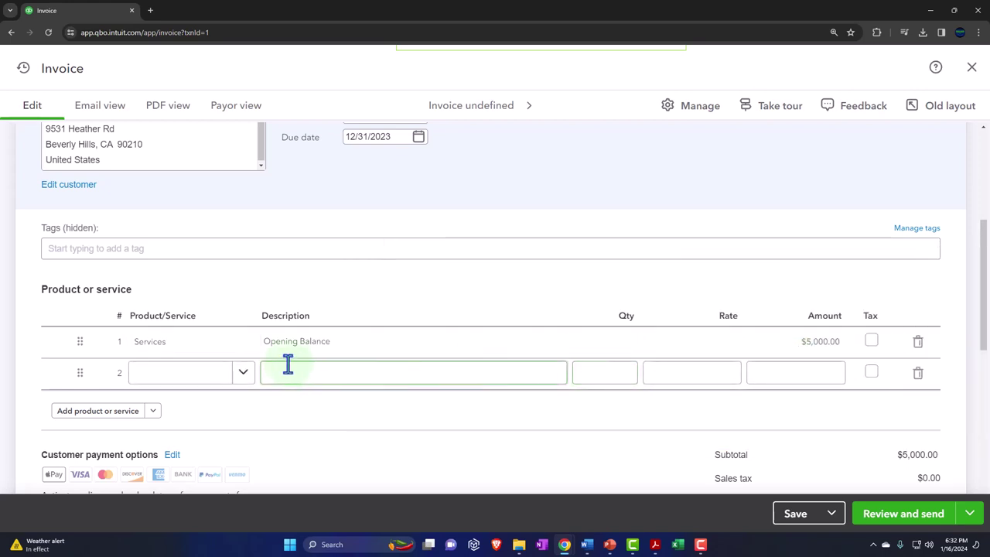
{"action": "left_click", "coordinate": [243, 342]}
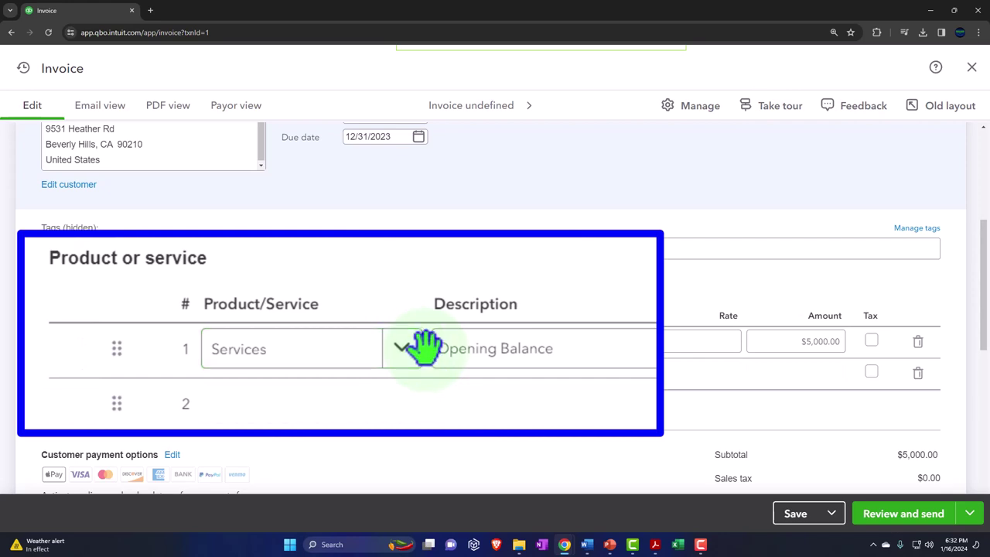
{"action": "left_click", "coordinate": [780, 350]}
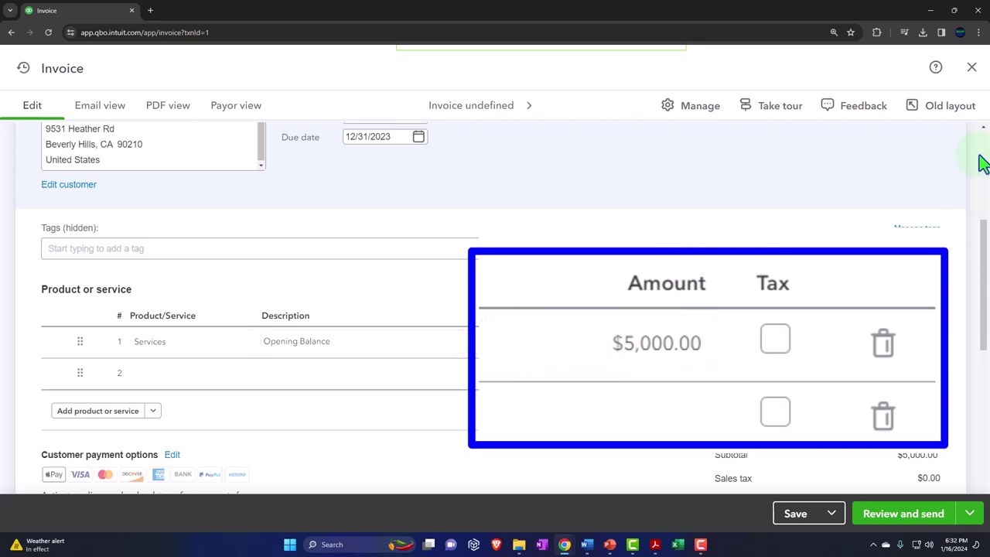
{"action": "left_click", "coordinate": [970, 77]}
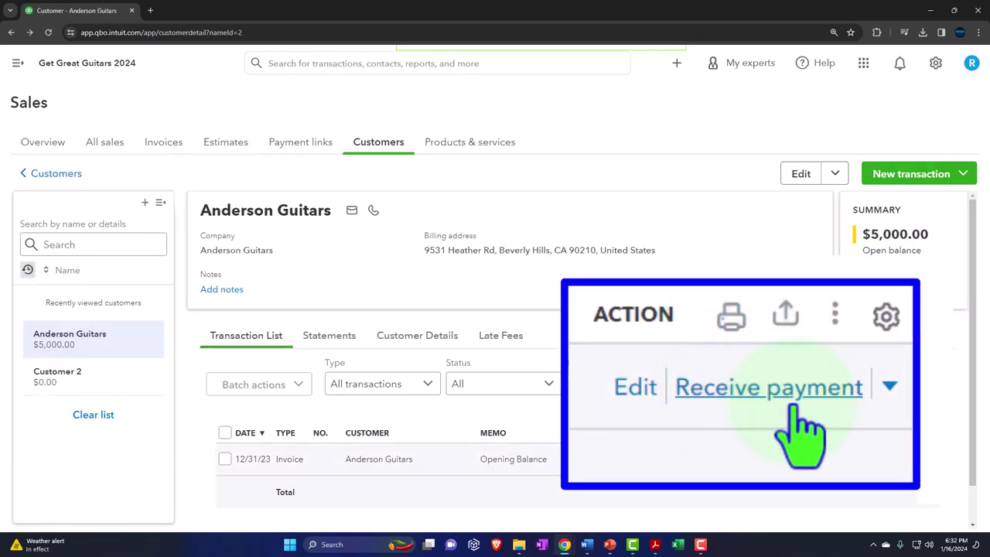
Step: Open the payment form for Anderson Guitars' invoice, view the linked 12/31/2023 invoice and return to the payment form
{"action": "left_click", "coordinate": [890, 463]}
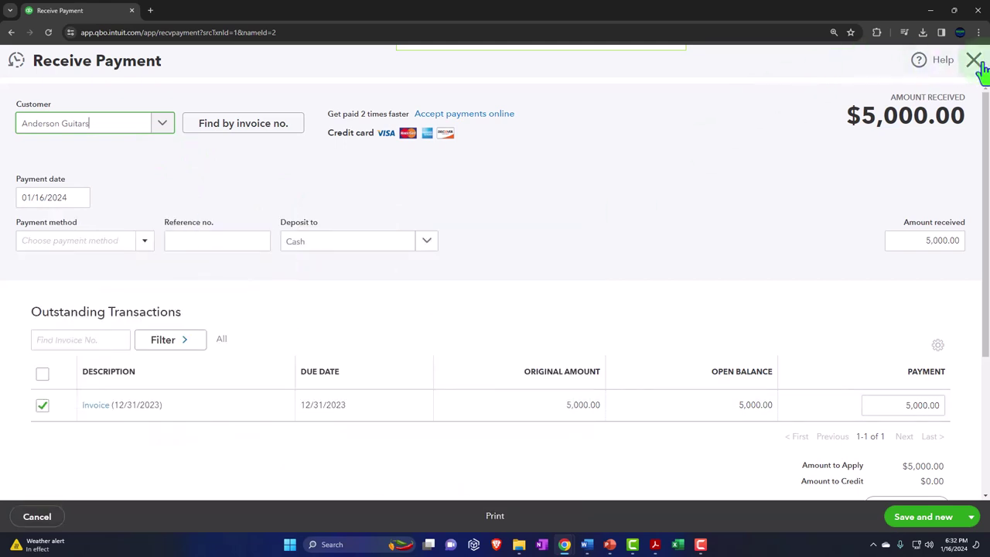
{"action": "left_click", "coordinate": [100, 410]}
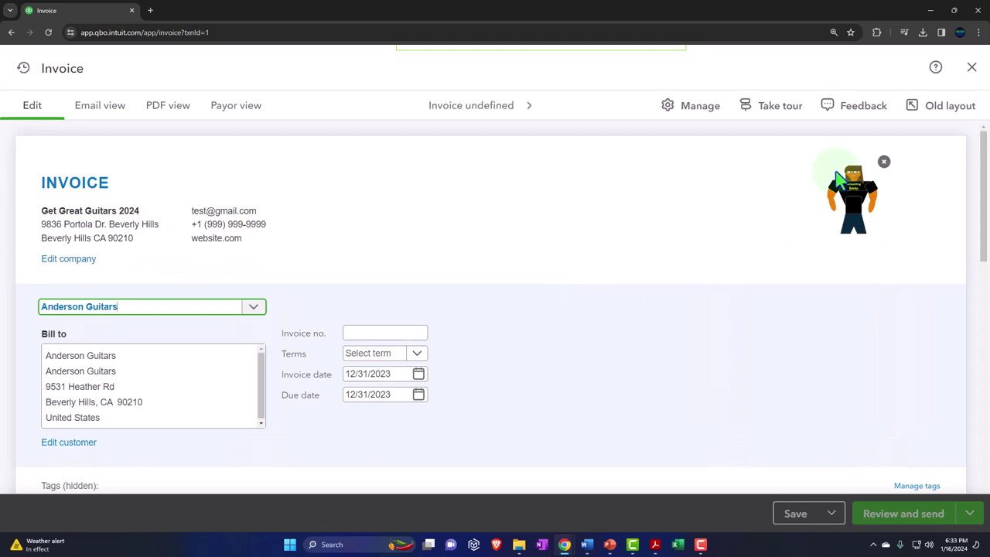
{"action": "left_click", "coordinate": [972, 67]}
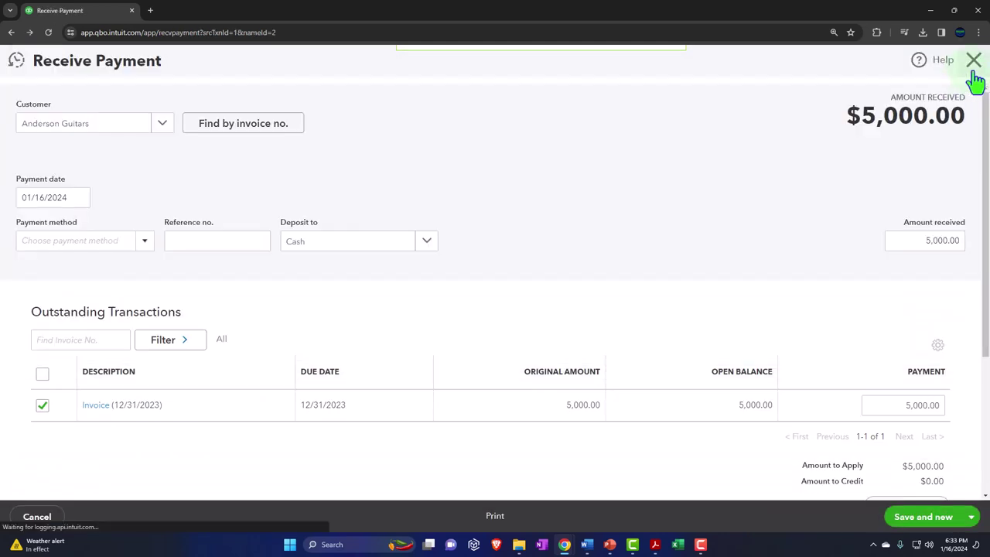
Step: Close the payment form without saving and review the opening balance invoices in the All sales and Invoices lists
{"action": "left_click", "coordinate": [974, 67]}
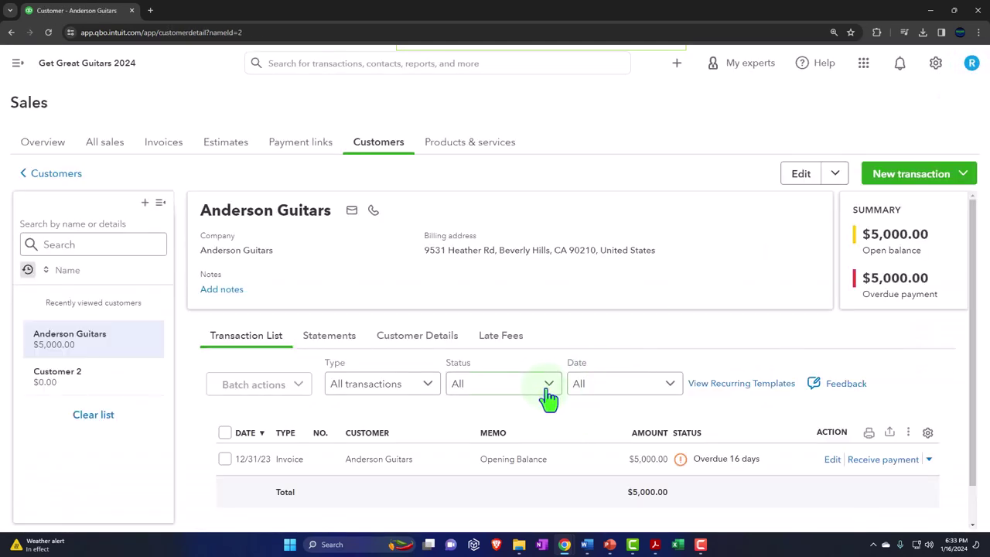
{"action": "left_click", "coordinate": [61, 175]}
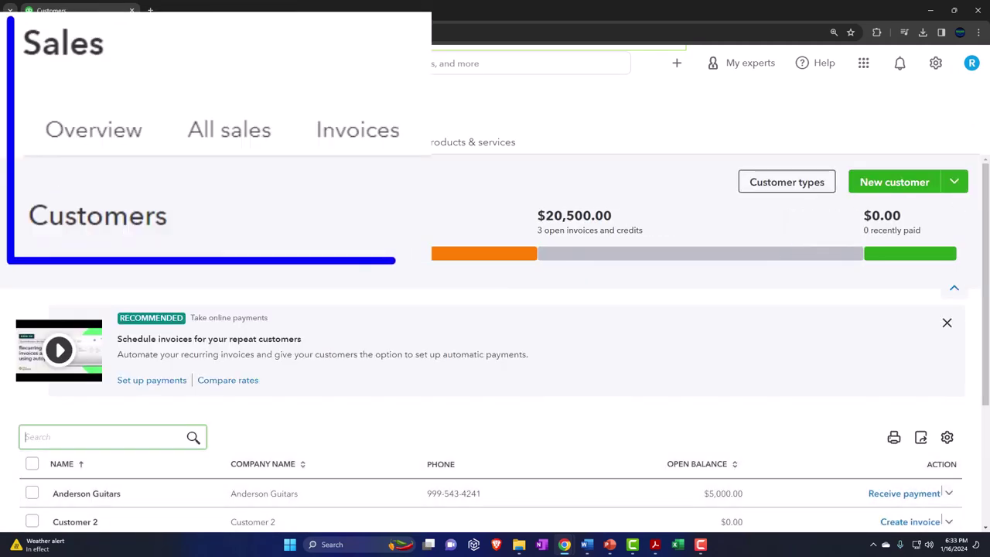
{"action": "left_click", "coordinate": [240, 150]}
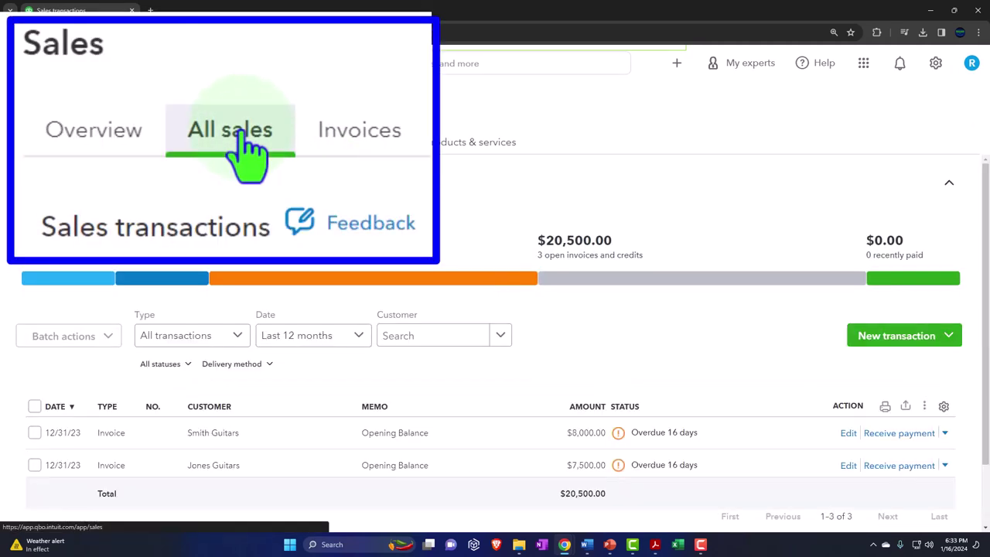
{"action": "scroll", "coordinate": [132, 364], "scroll_direction": "down", "scroll_amount": 1}
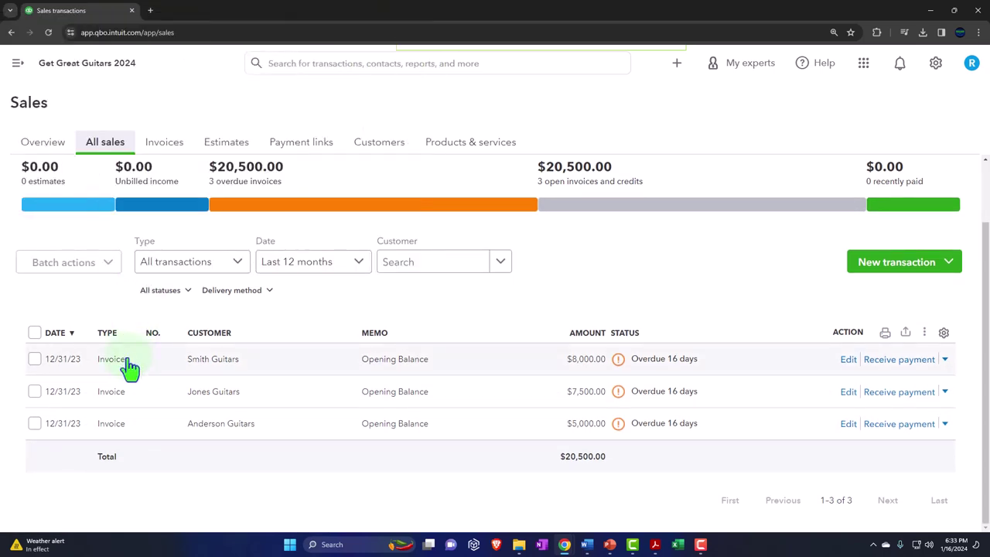
{"action": "left_click", "coordinate": [161, 145]}
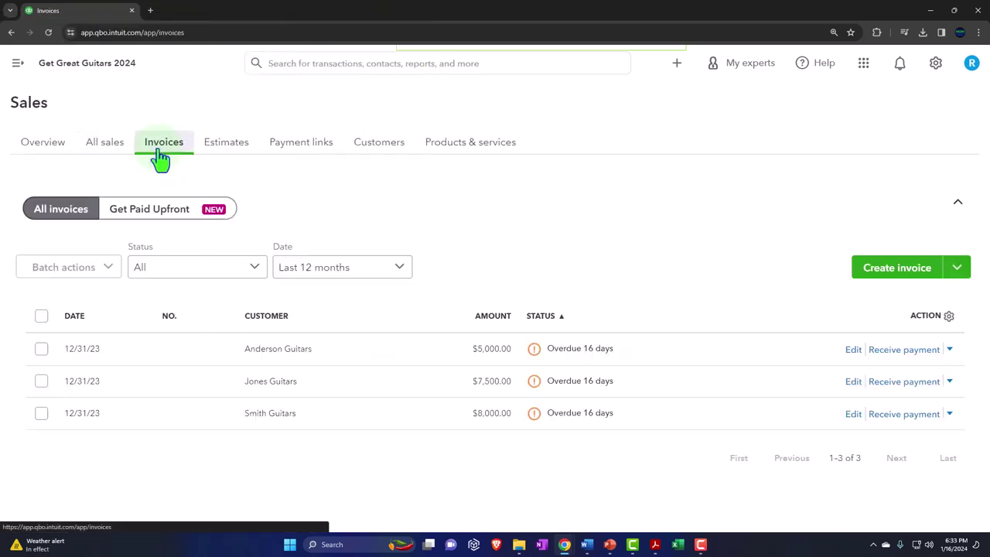
{"action": "scroll", "coordinate": [172, 274], "scroll_direction": "down", "scroll_amount": 2}
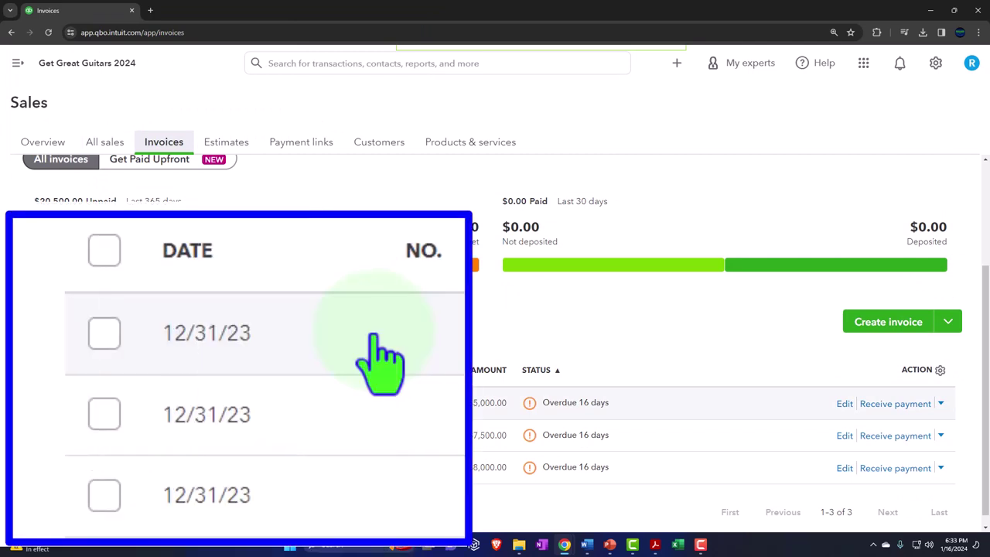
{"action": "scroll", "coordinate": [151, 413], "scroll_direction": "up", "scroll_amount": 2}
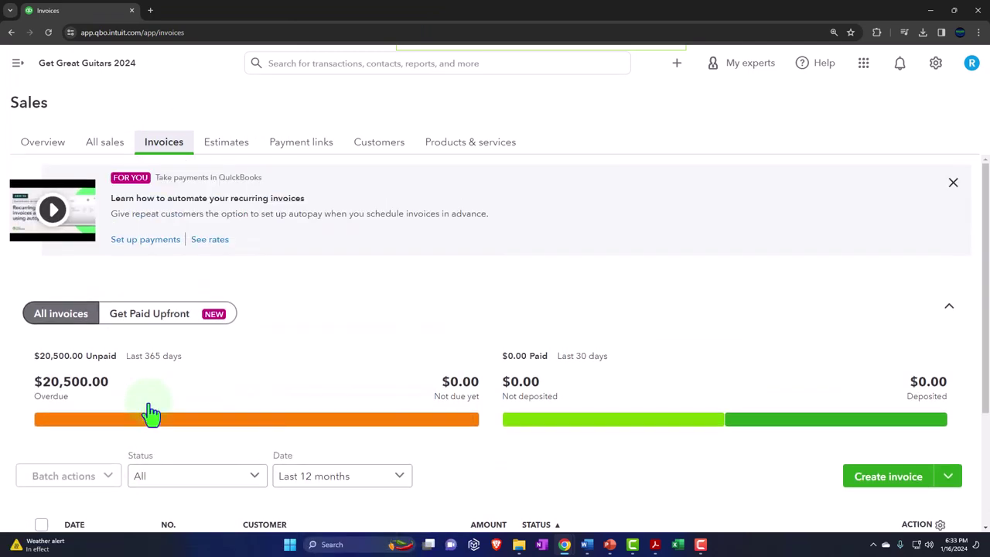
Step: Go to the Reports page and collapse the navigation menu to show the standard report list
{"action": "left_click", "coordinate": [17, 63]}
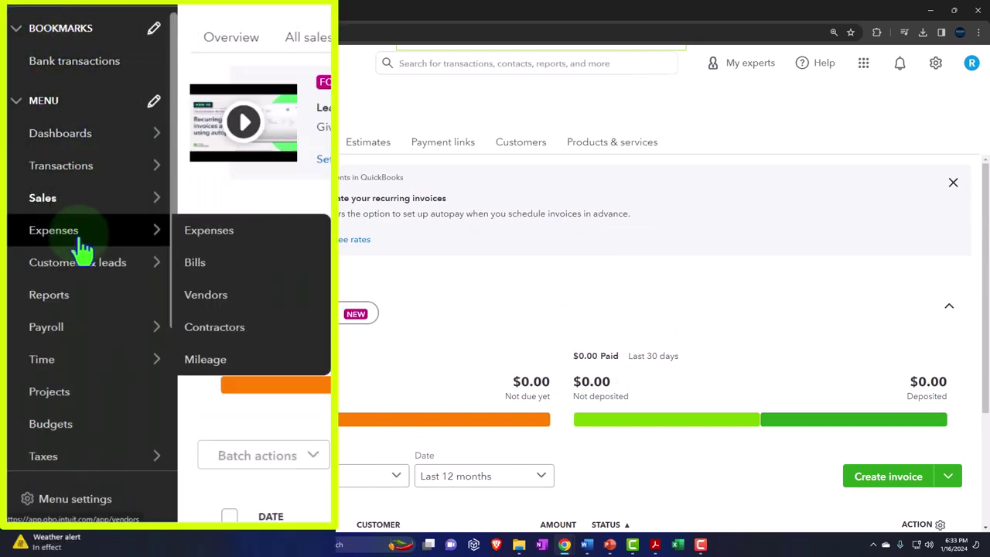
{"action": "scroll", "coordinate": [80, 270], "scroll_direction": "down", "scroll_amount": 1}
{"action": "scroll", "coordinate": [84, 271], "scroll_direction": "down", "scroll_amount": 1}
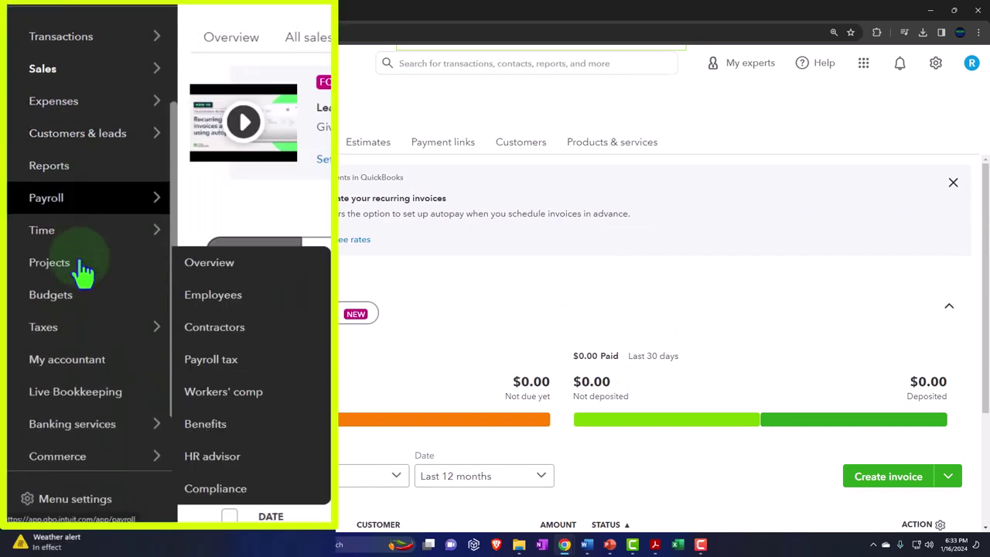
{"action": "scroll", "coordinate": [83, 271], "scroll_direction": "down", "scroll_amount": 2}
{"action": "scroll", "coordinate": [83, 270], "scroll_direction": "up", "scroll_amount": 3}
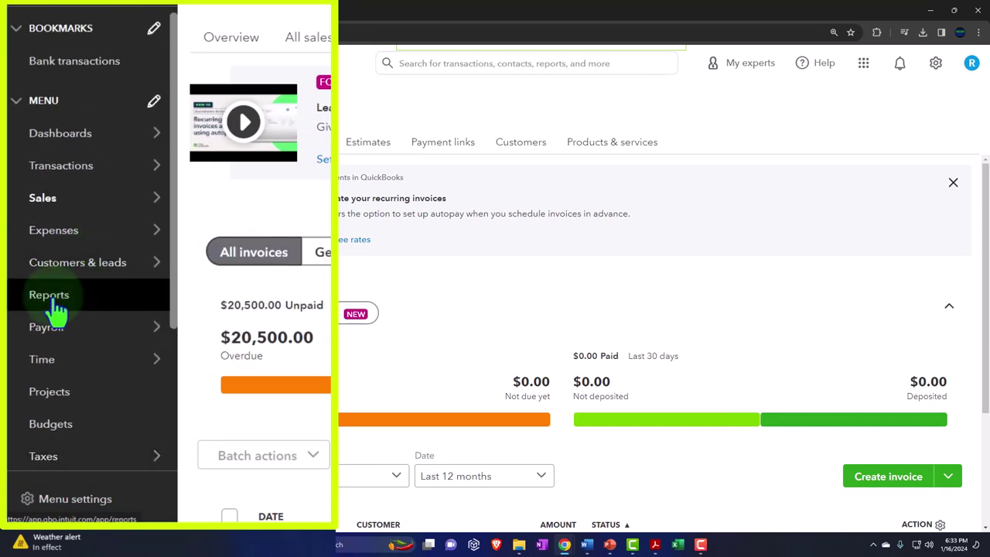
{"action": "left_click", "coordinate": [49, 298]}
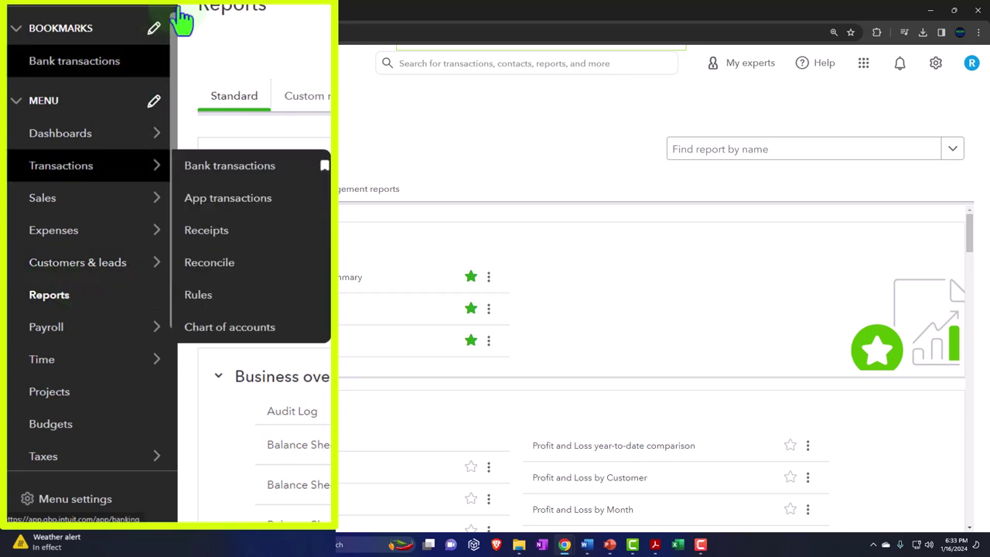
{"action": "left_click", "coordinate": [159, 77]}
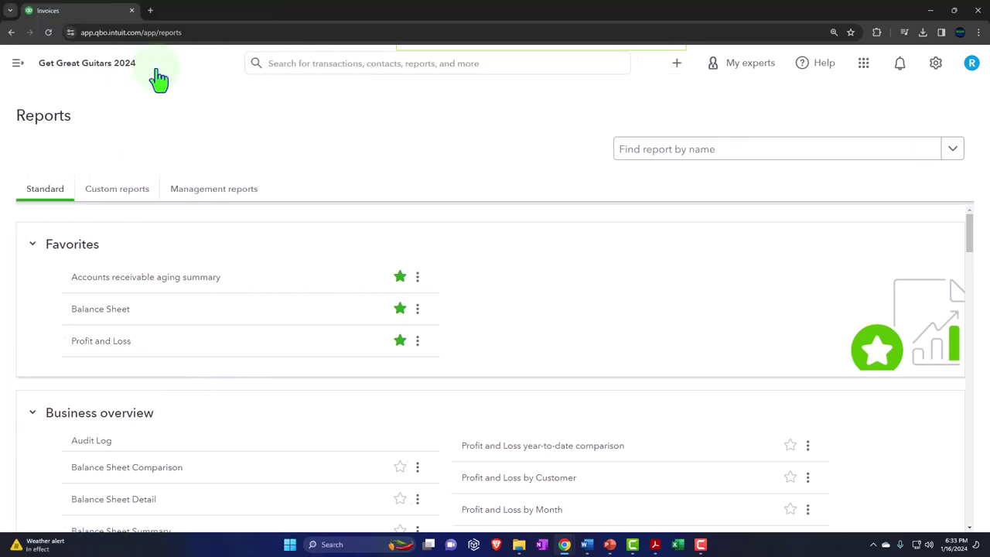
Step: Open the favorite Balance Sheet and Profit and Loss reports, each in its own new browser tab
{"action": "right_click", "coordinate": [86, 310]}
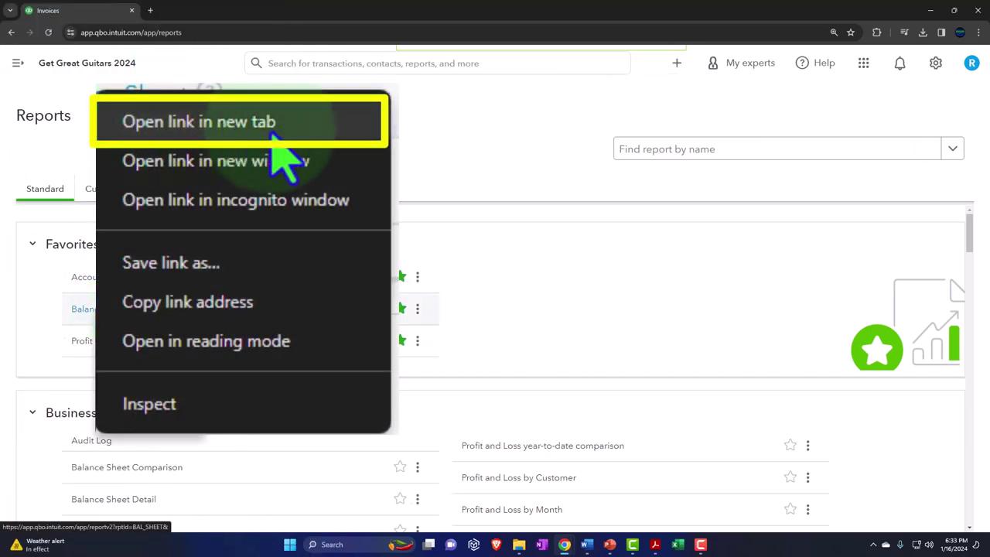
{"action": "left_click", "coordinate": [147, 320]}
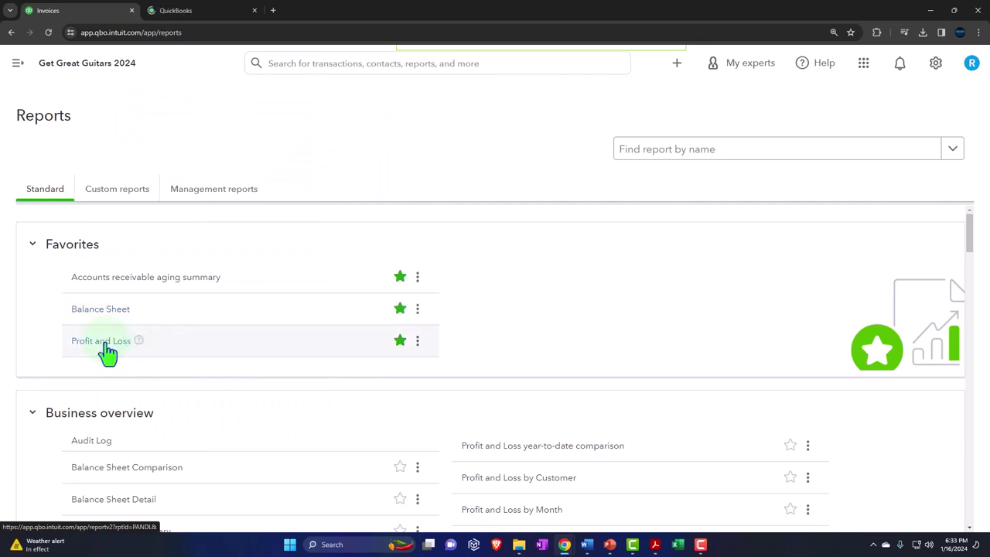
{"action": "right_click", "coordinate": [107, 345]}
{"action": "left_click", "coordinate": [144, 354]}
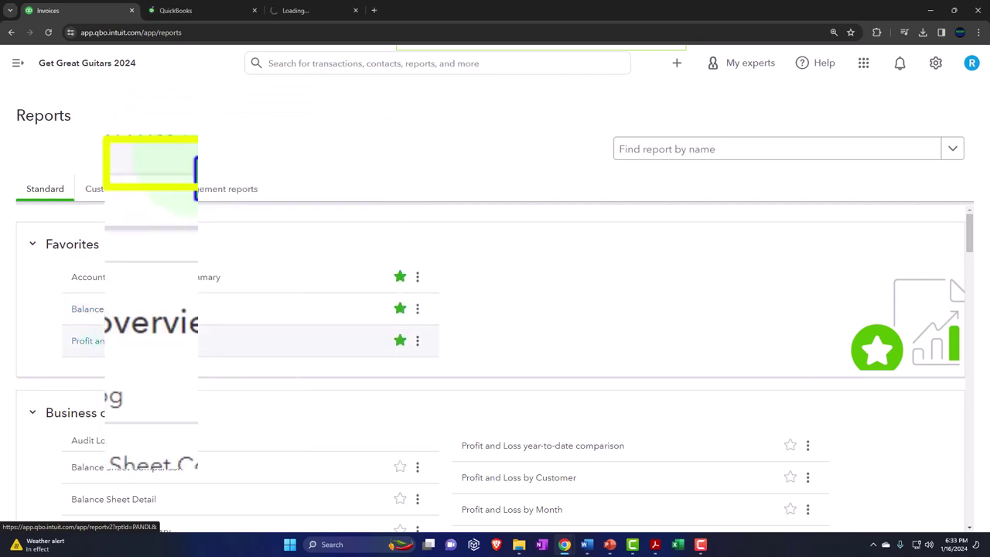
Step: Run the Balance Sheet report for the period 01/01/2023 to 12/31/2023
{"action": "left_click", "coordinate": [177, 10]}
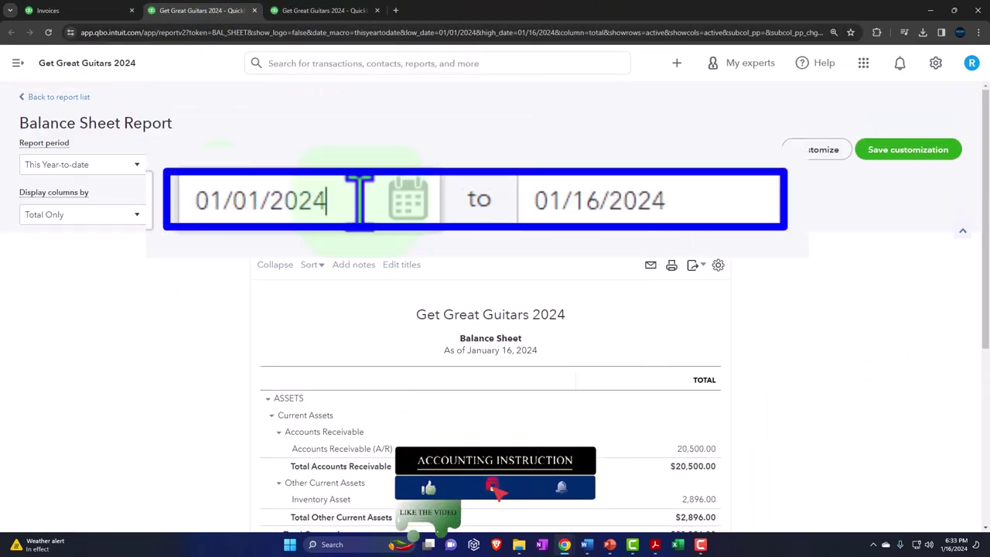
{"action": "left_click", "coordinate": [220, 164]}
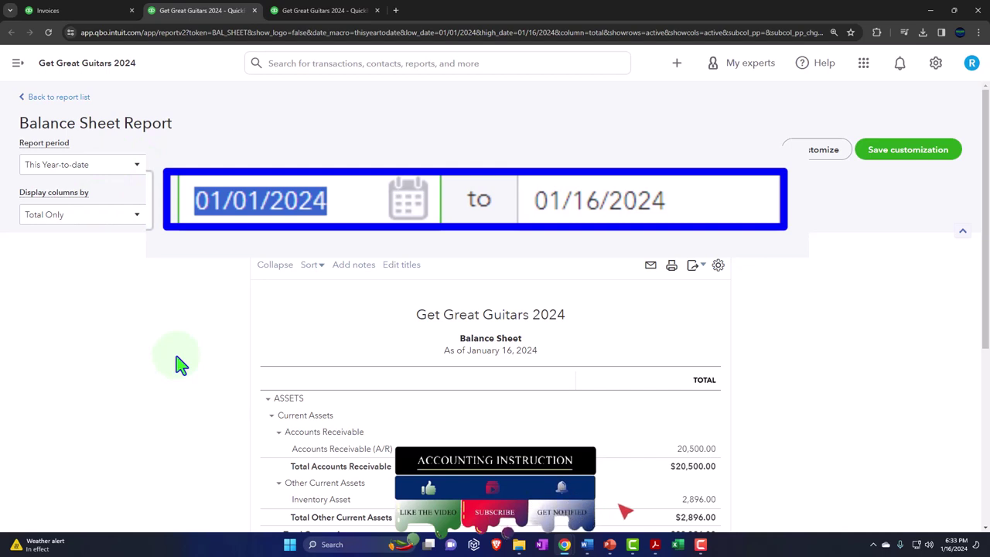
{"action": "type", "text": "01/01/2023"}
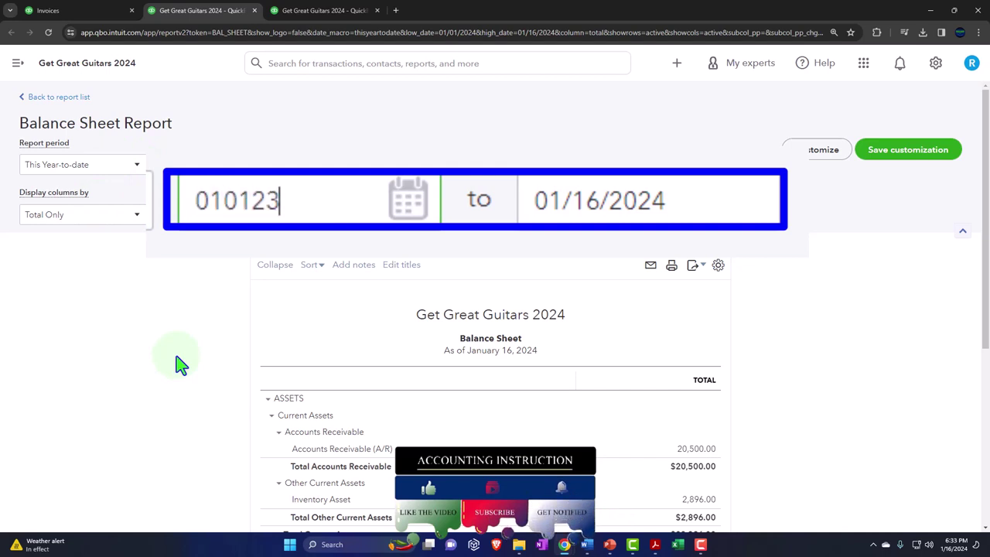
{"action": "key", "text": "Tab"}
{"action": "type", "text": "12312023"}
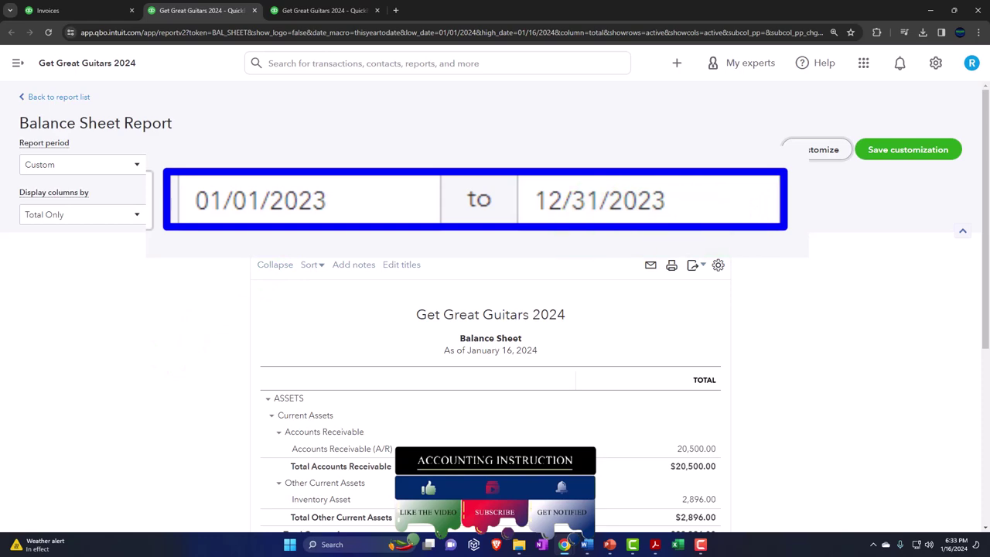
{"action": "left_click", "coordinate": [588, 221]}
Step: Compare the Balance Sheet's Accounts Receivable balance with the beginning balances trial balance PDF, then minimize the PDF
{"action": "scroll", "coordinate": [588, 221], "scroll_direction": "down", "scroll_amount": 2}
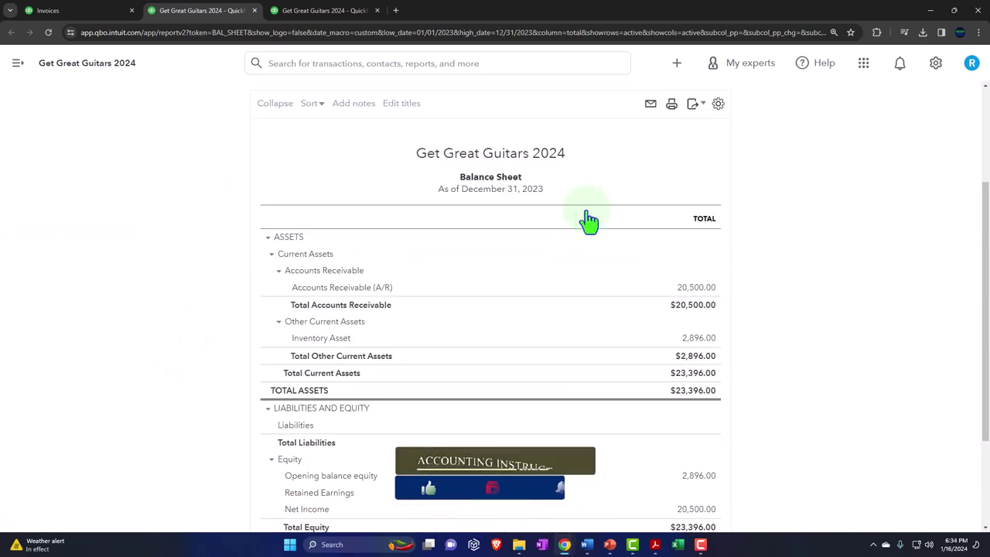
{"action": "key", "text": "ctrl+plus"}
{"action": "scroll", "coordinate": [590, 222], "scroll_direction": "down", "scroll_amount": 2}
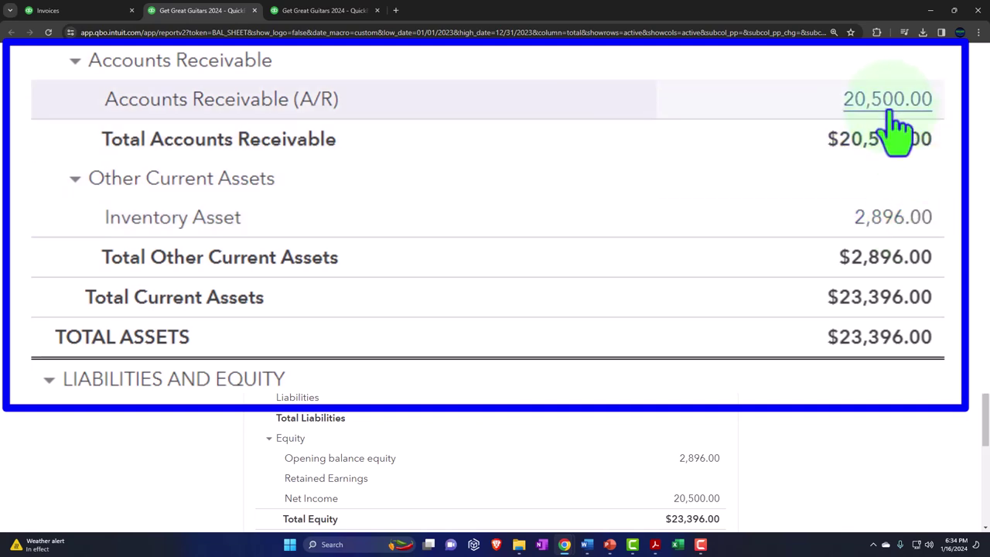
{"action": "left_click", "coordinate": [656, 546]}
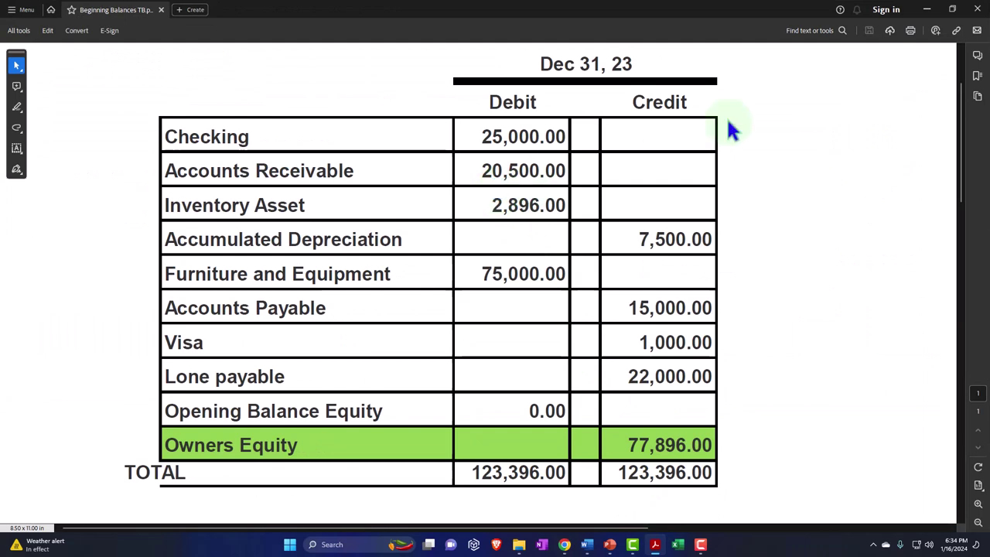
{"action": "left_click", "coordinate": [926, 10]}
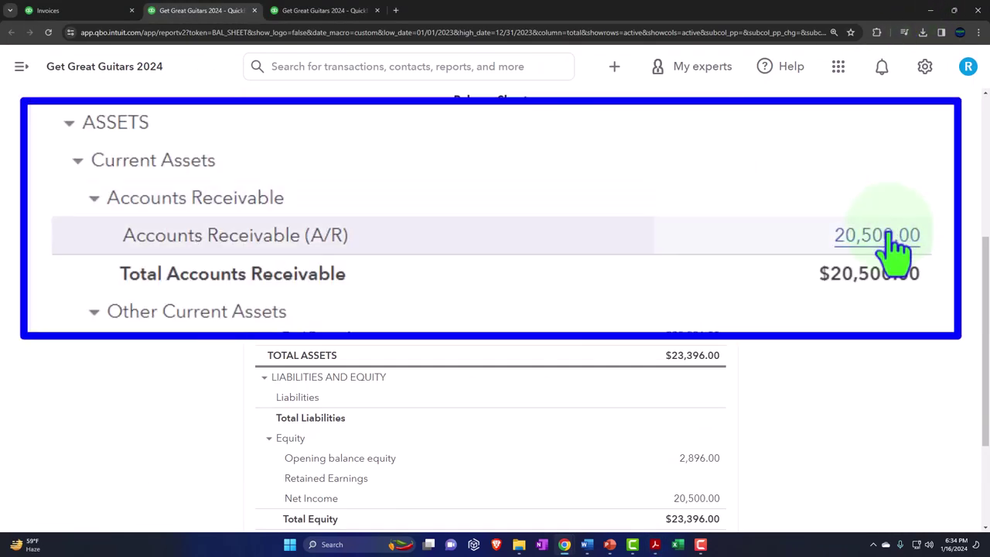
Step: Drill into the Accounts Receivable transactions, examine Anderson Guitars' Opening Balance invoice and close it without changes
{"action": "left_click", "coordinate": [702, 238]}
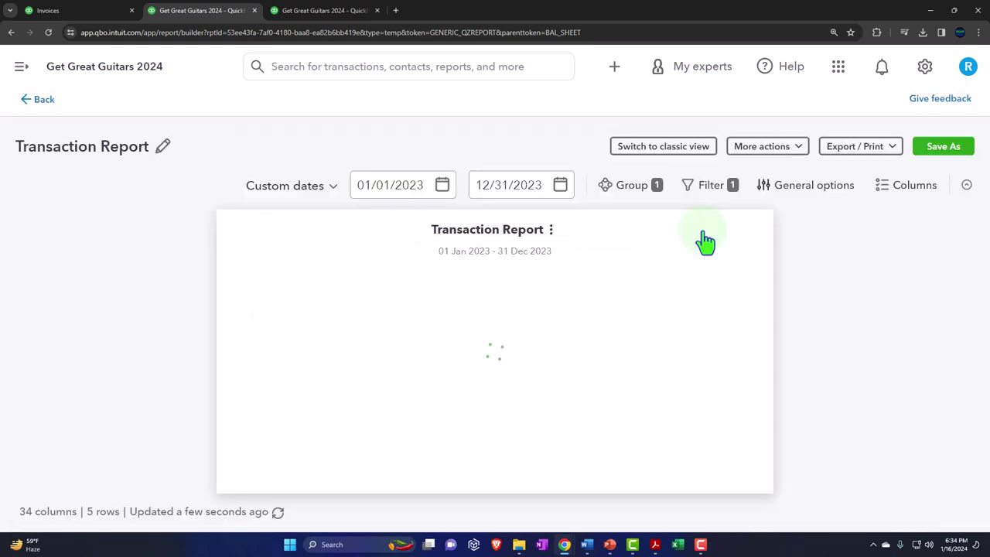
{"action": "key", "text": "ctrl+minus"}
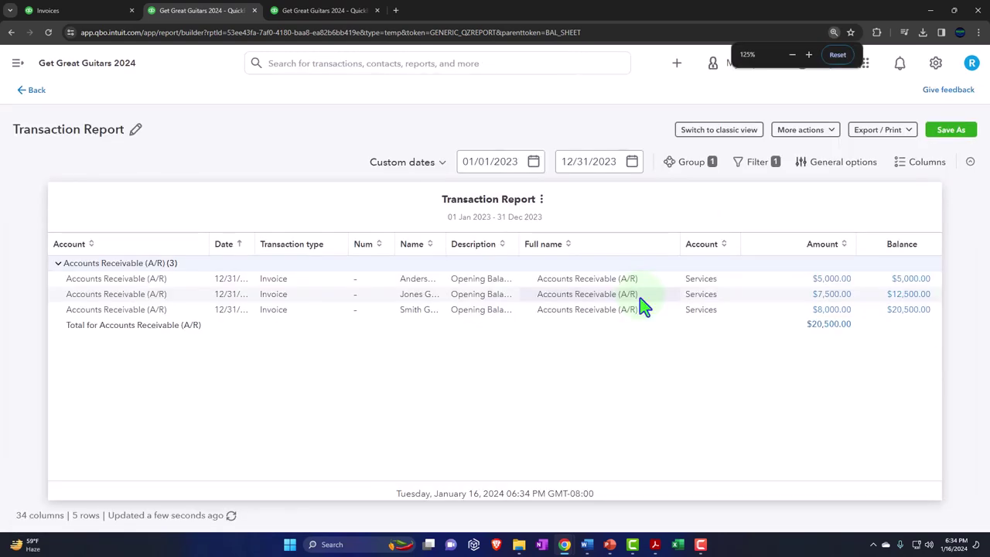
{"action": "left_click", "coordinate": [813, 278]}
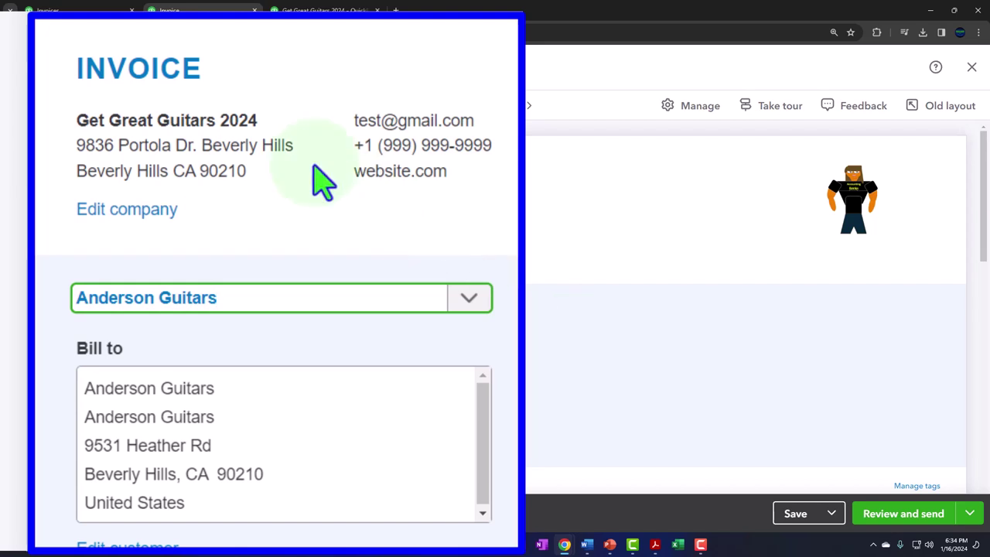
{"action": "scroll", "coordinate": [111, 210], "scroll_direction": "down", "scroll_amount": 3}
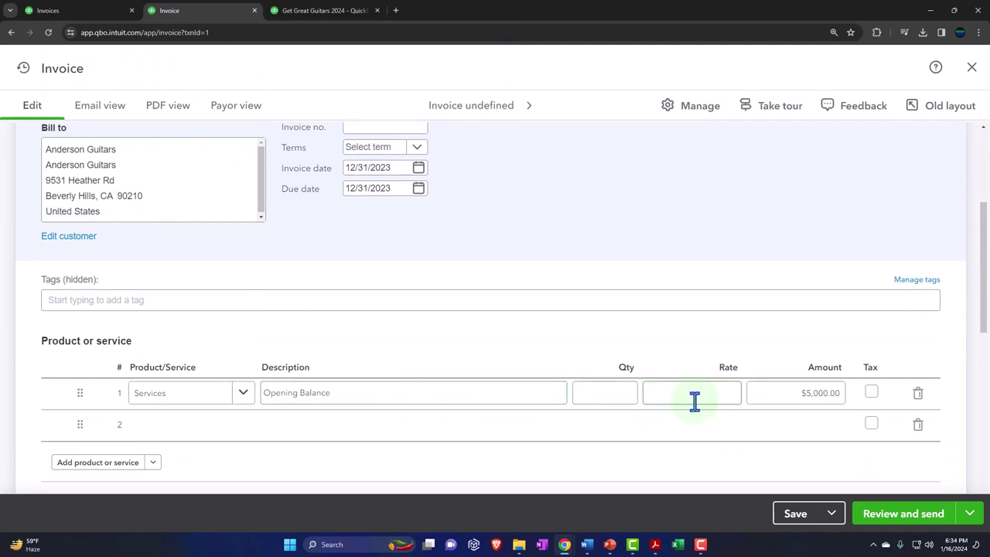
{"action": "left_click", "coordinate": [972, 68]}
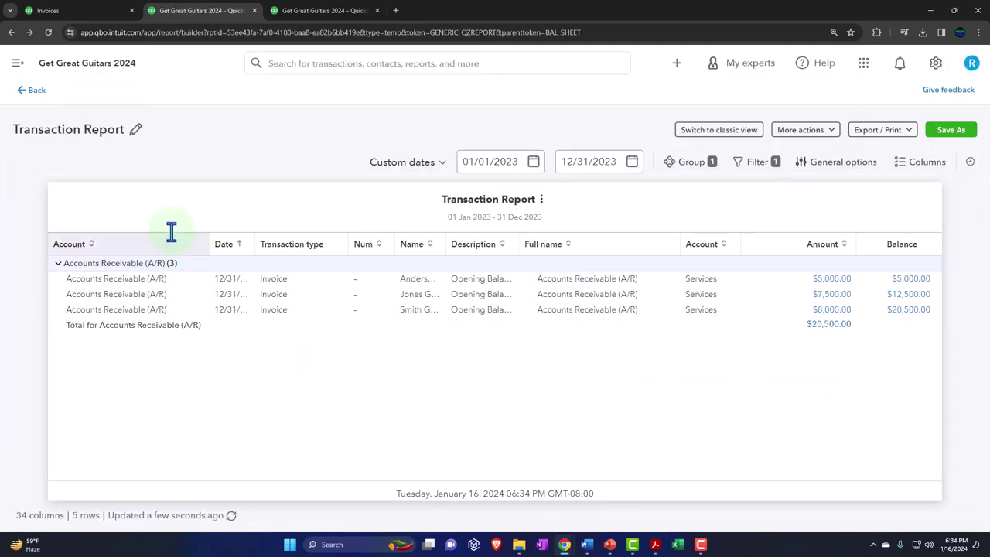
Step: Return from the transaction report to the Balance Sheet and check Net Income in its equity section
{"action": "left_click", "coordinate": [38, 94]}
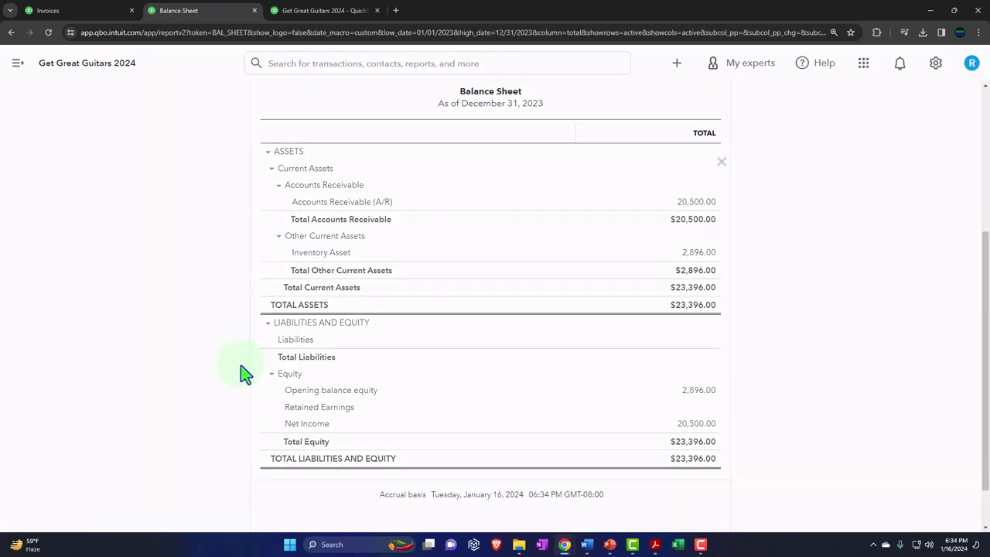
{"action": "left_click", "coordinate": [283, 423]}
{"action": "left_click", "coordinate": [720, 98]}
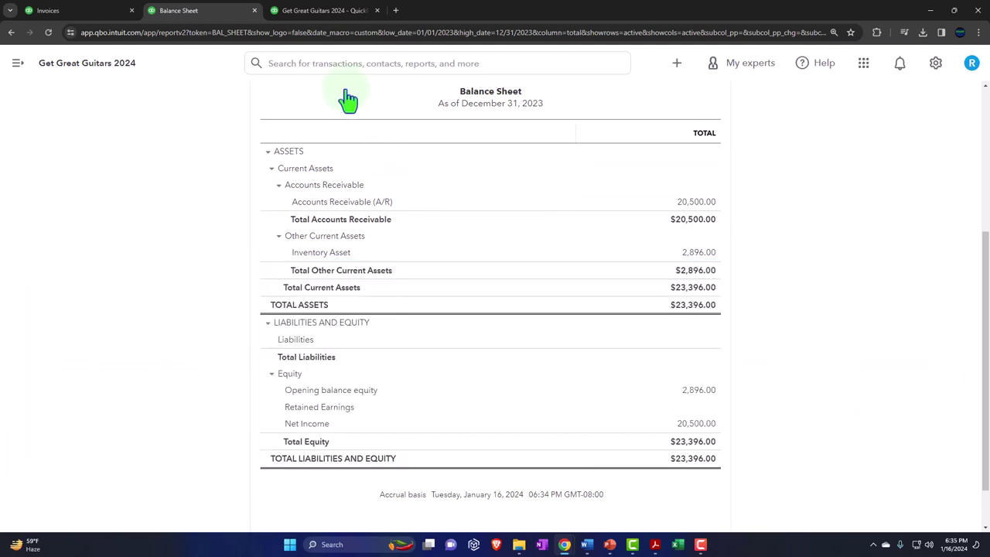
Step: Run the Profit and Loss report for the period 01/01/2023 to 12/31/2023
{"action": "left_click", "coordinate": [308, 12]}
{"action": "left_click", "coordinate": [161, 65]}
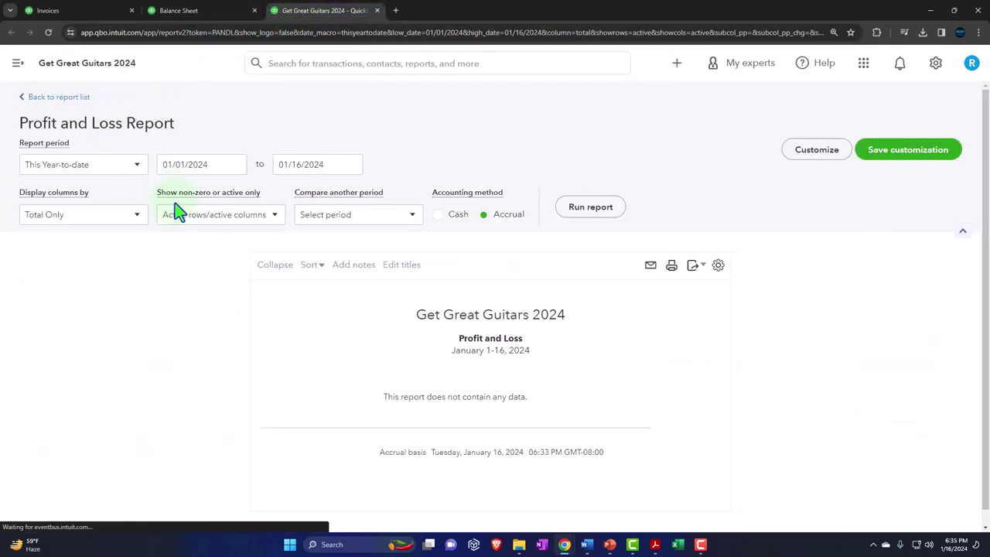
{"action": "left_click_drag", "start_coordinate": [230, 174], "coordinate": [78, 177]}
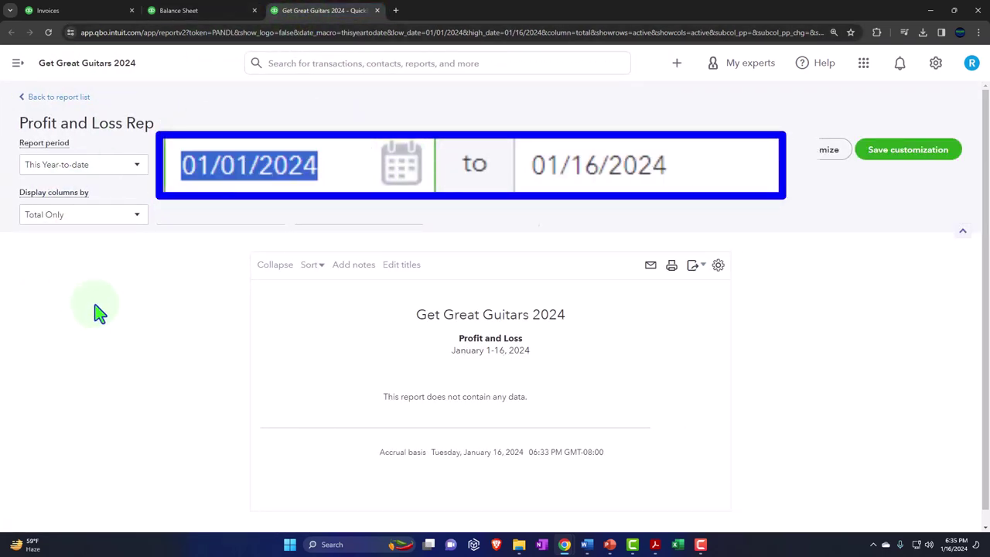
{"action": "type", "text": "01/01/2023"}
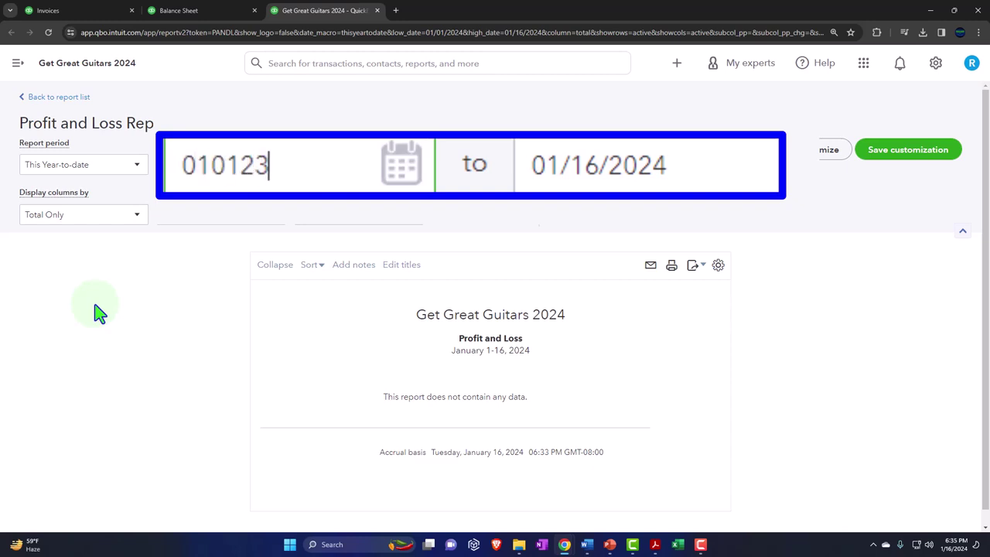
{"action": "key", "text": "Tab"}
{"action": "type", "text": "123123"}
{"action": "key", "text": "Tab"}
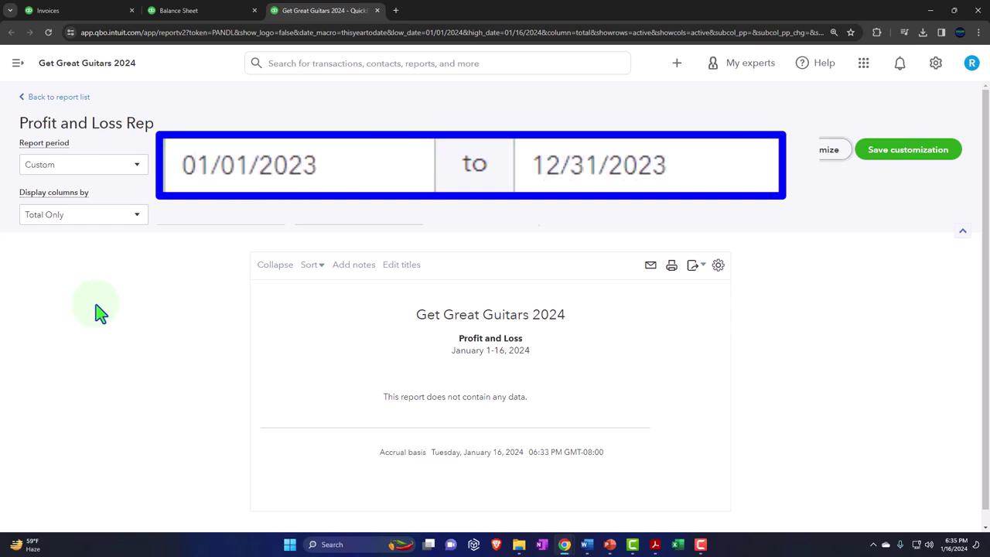
{"action": "left_click", "coordinate": [601, 215]}
Step: Enlarge the Profit and Loss report and examine its Services income and net income lines
{"action": "key", "text": "ctrl+plus"}
{"action": "key", "text": "ctrl+plus"}
{"action": "key", "text": "ctrl+plus"}
{"action": "scroll", "coordinate": [607, 222], "scroll_direction": "down", "scroll_amount": 3}
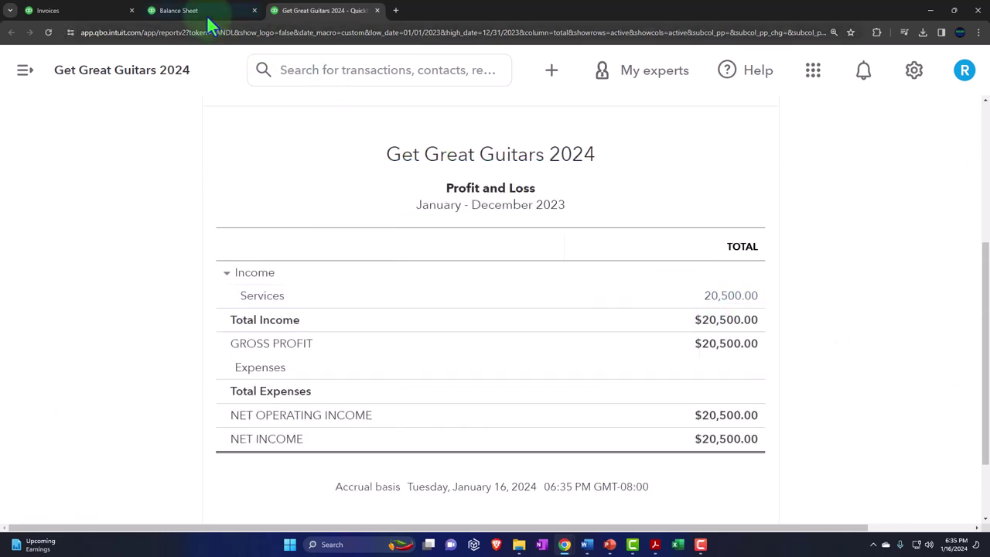
Step: Compare the Net Income line in the Balance Sheet's equity section with the net income on the Profit and Loss report
{"action": "left_click", "coordinate": [203, 12]}
{"action": "scroll", "coordinate": [280, 209], "scroll_direction": "down", "scroll_amount": 3}
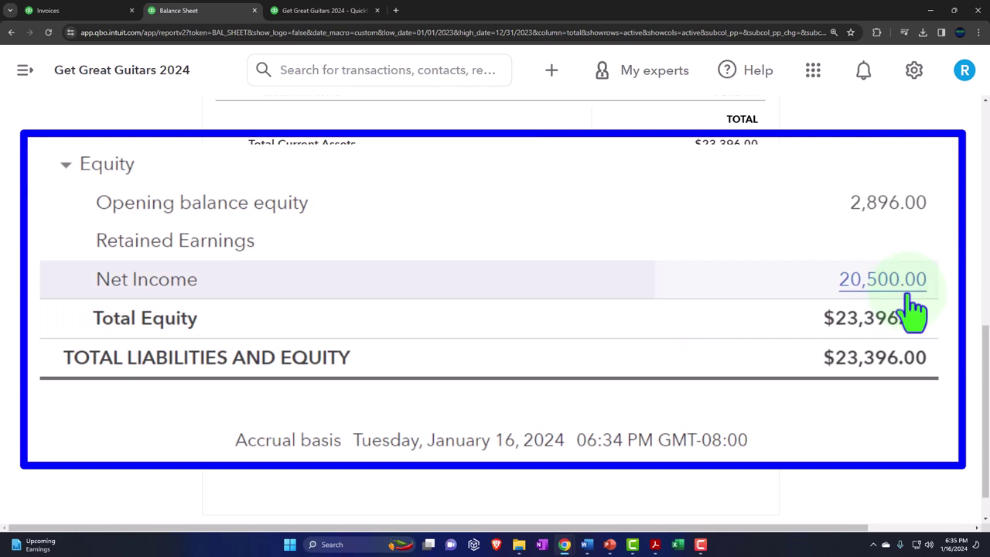
{"action": "left_click", "coordinate": [323, 11]}
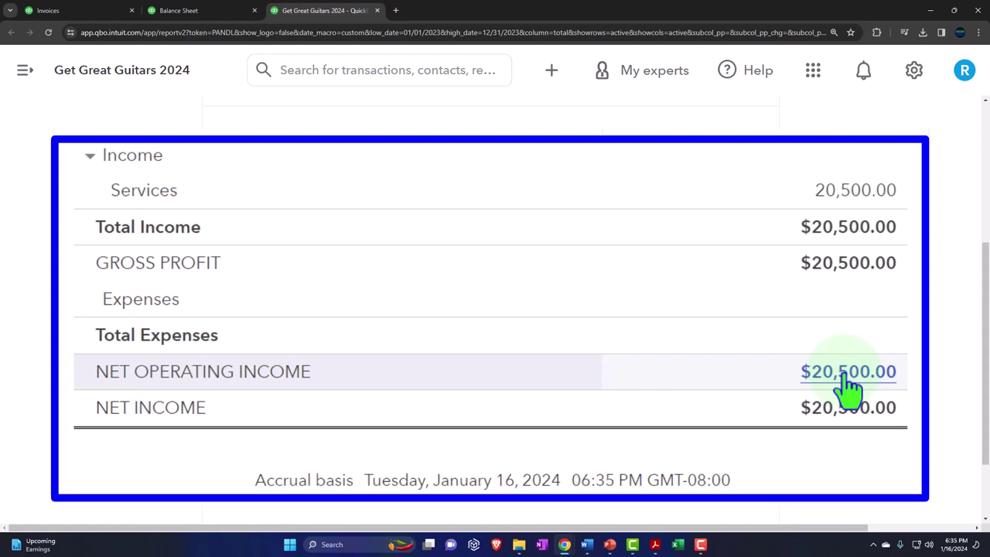
Step: Run the Profit and Loss report for the period 01/01/2024 to 12/31/2024 and examine the result
{"action": "scroll", "coordinate": [542, 424], "scroll_direction": "up", "scroll_amount": 5}
{"action": "left_click_drag", "start_coordinate": [292, 212], "coordinate": [220, 211]}
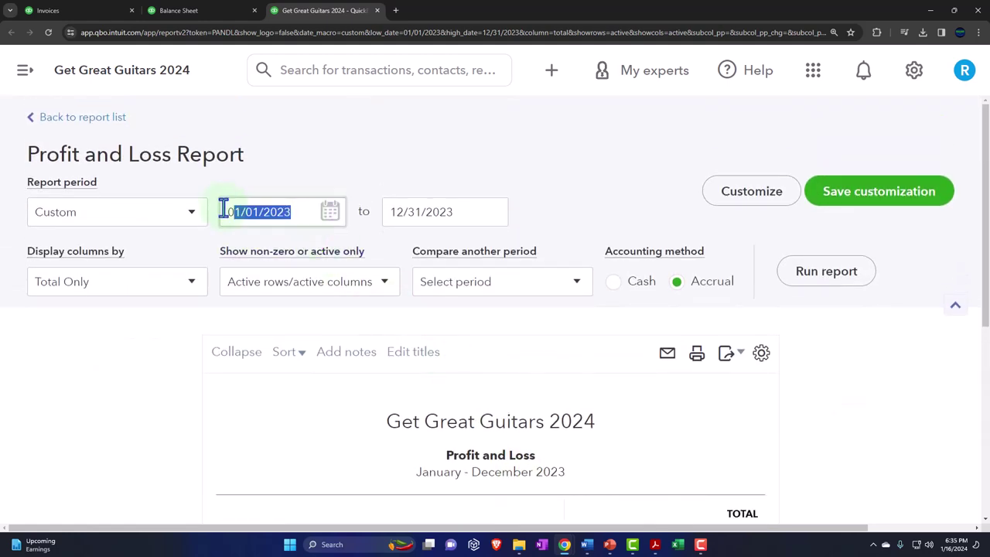
{"action": "type", "text": "01/0"}
{"action": "type", "text": "1/202"}
{"action": "type", "text": "4"}
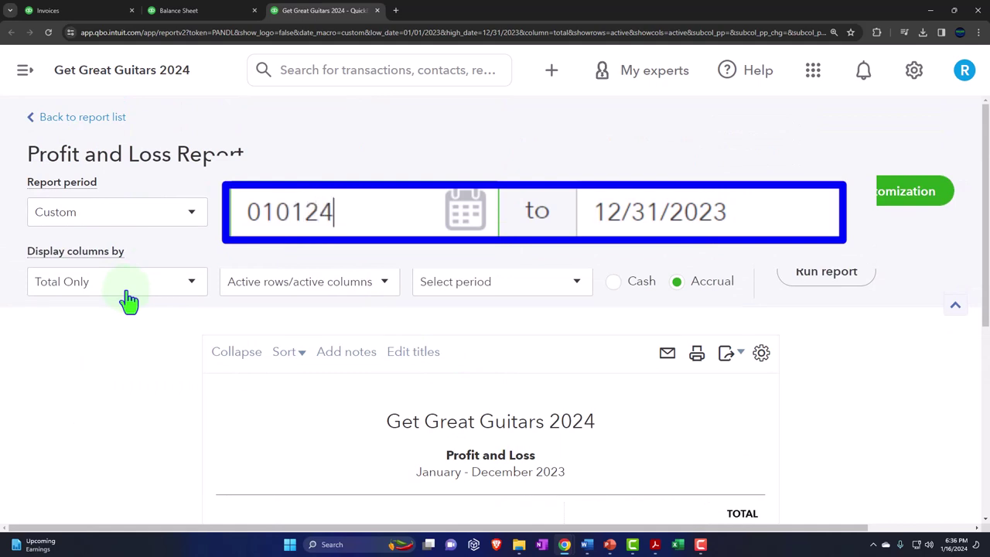
{"action": "key", "text": "Tab"}
{"action": "type", "text": "121"}
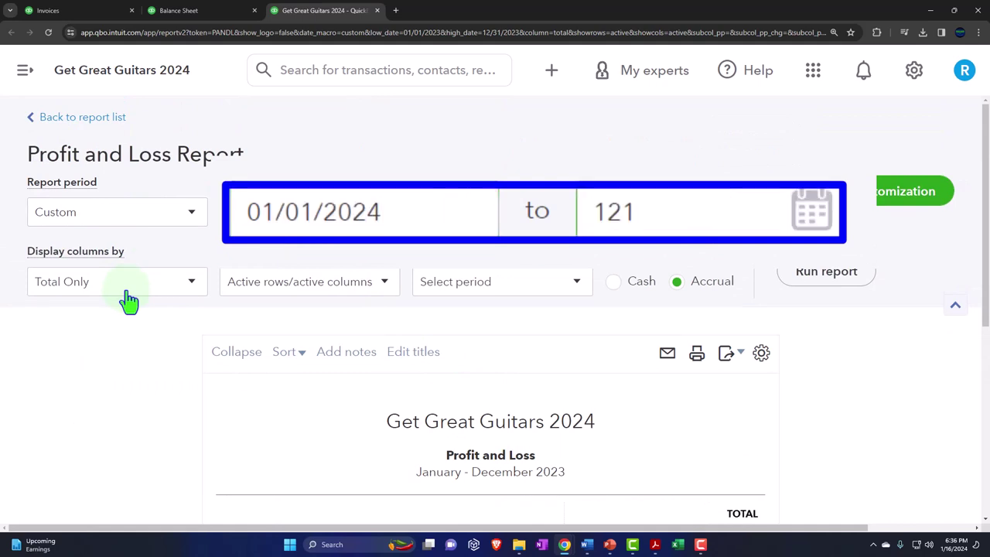
{"action": "key", "text": "BackSpace"}
{"action": "type", "text": "31/2024"}
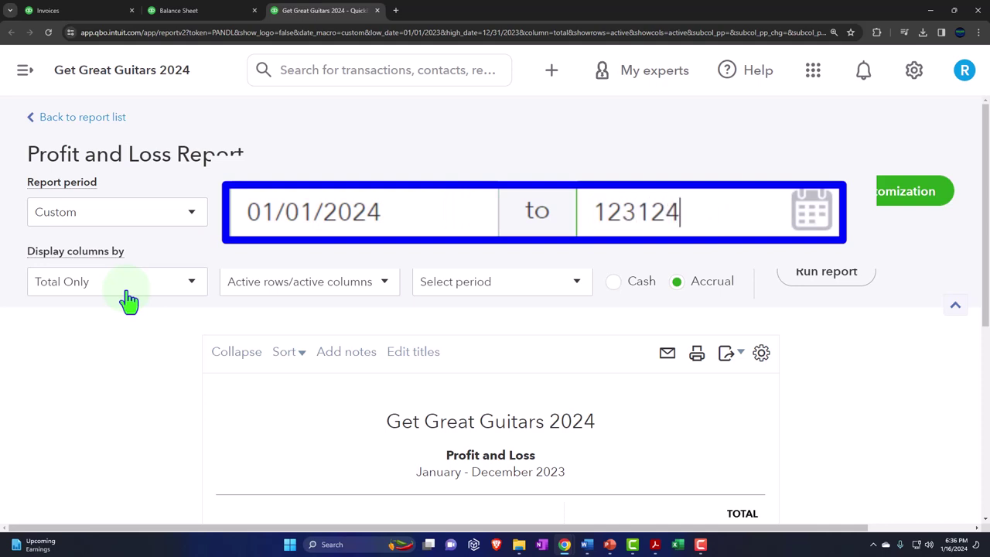
{"action": "left_click", "coordinate": [809, 285]}
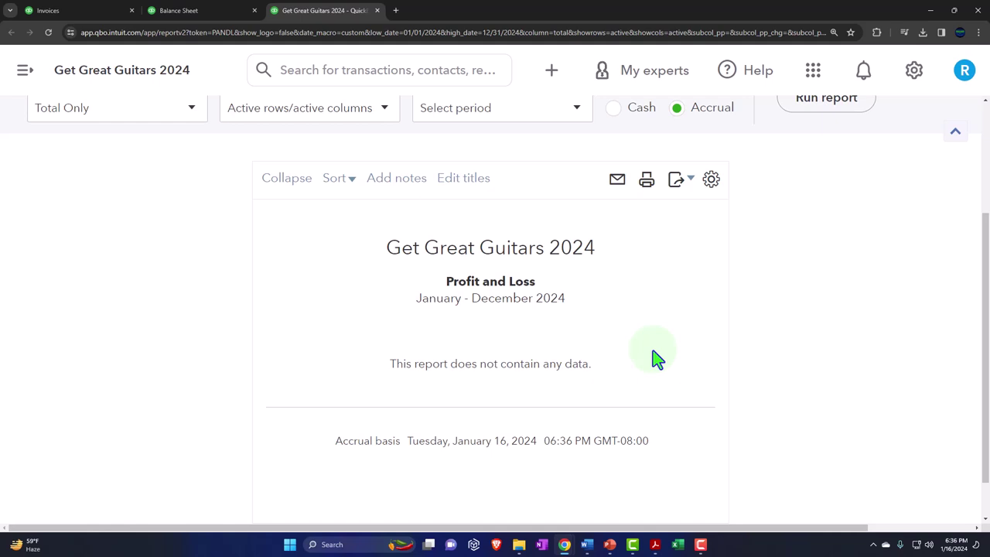
Step: Return to the Balance Sheet report to review its equity section
{"action": "left_click", "coordinate": [203, 11]}
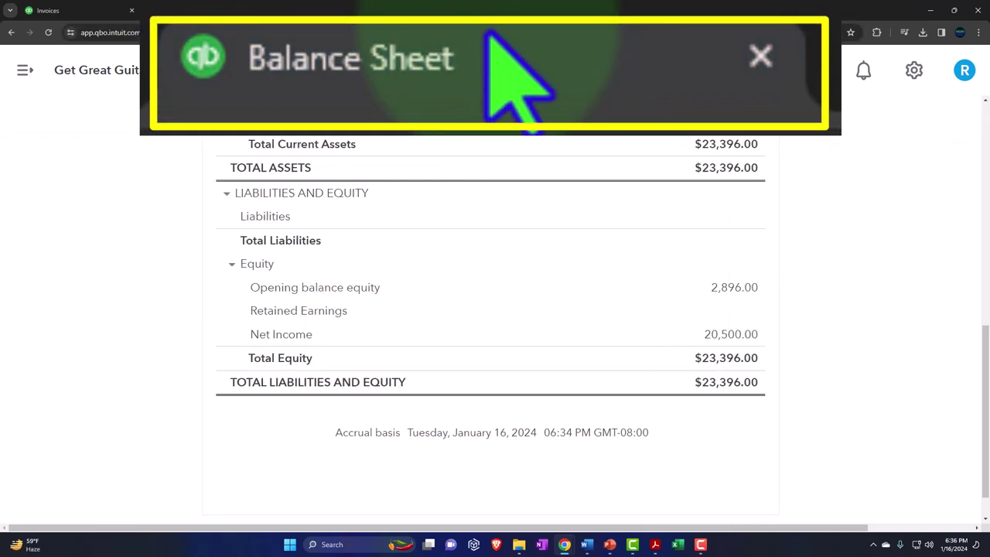